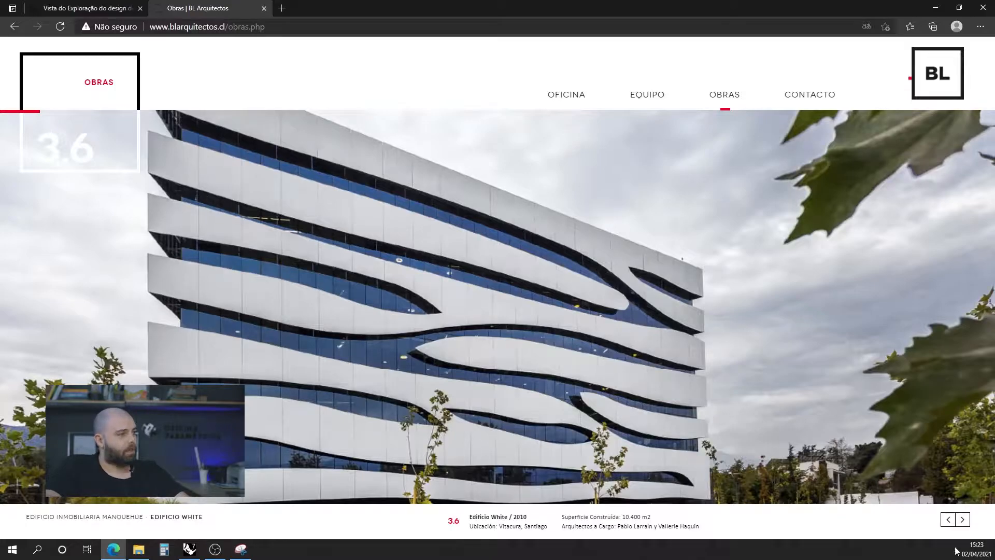
# Browse the Edificio White project photos on the BL Arquitectos site and return to the project from the office buildings list.
pyautogui.click(964, 523)
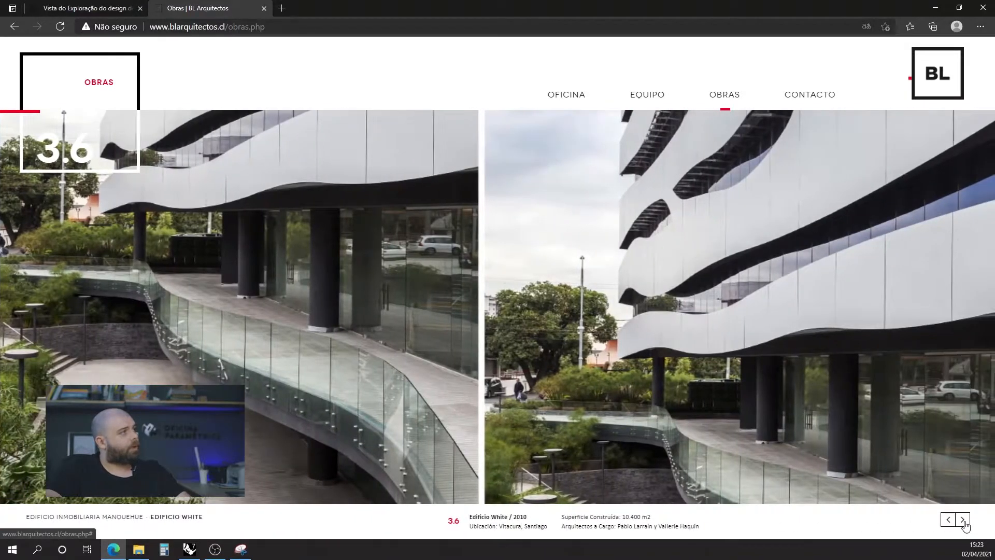
pyautogui.click(963, 521)
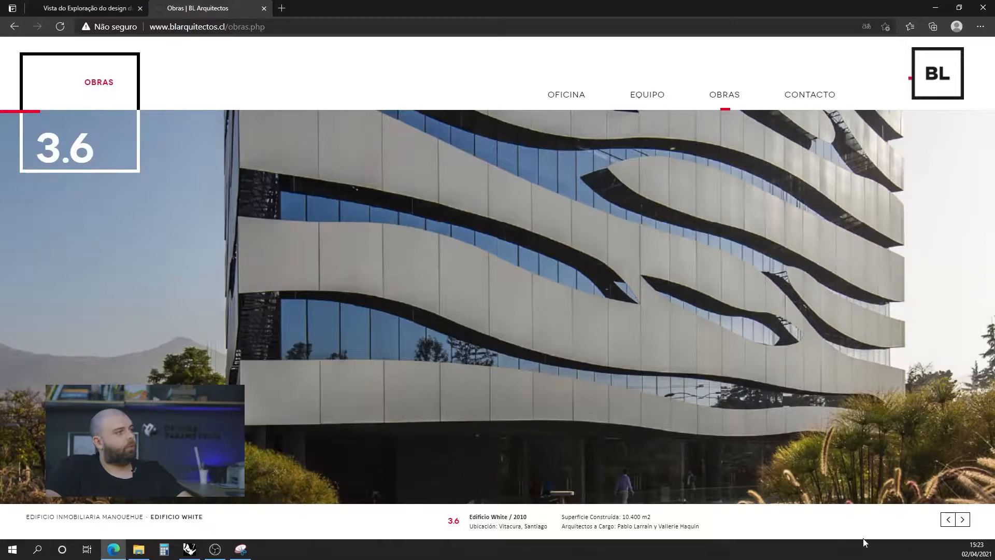
pyautogui.click(959, 522)
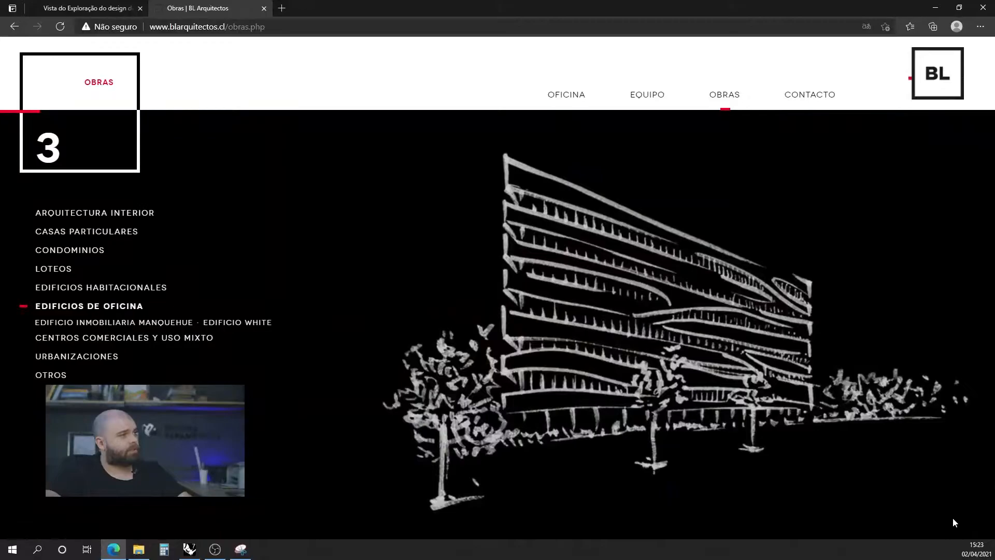
pyautogui.click(258, 323)
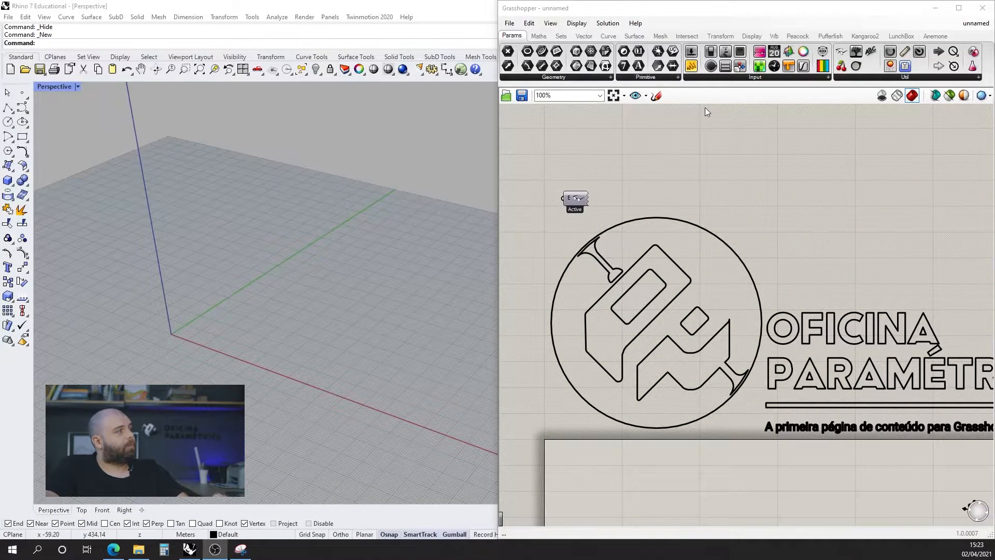
# In Rhino, model a box with a 50 by 25 m base and a height of 18 m.
pyautogui.scroll(-3, 695, 111)
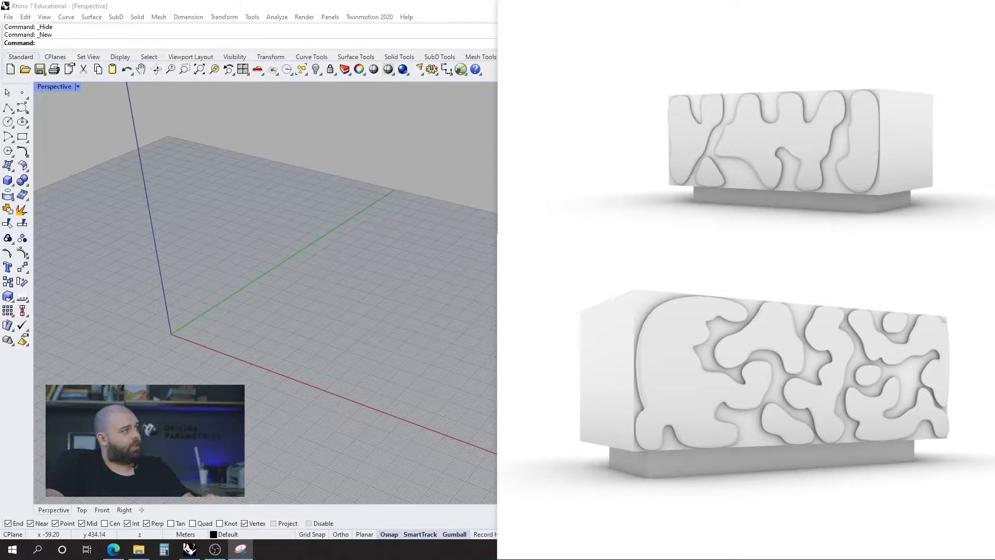
pyautogui.moveTo(377, 194); pyautogui.dragTo(187, 223, button='right')
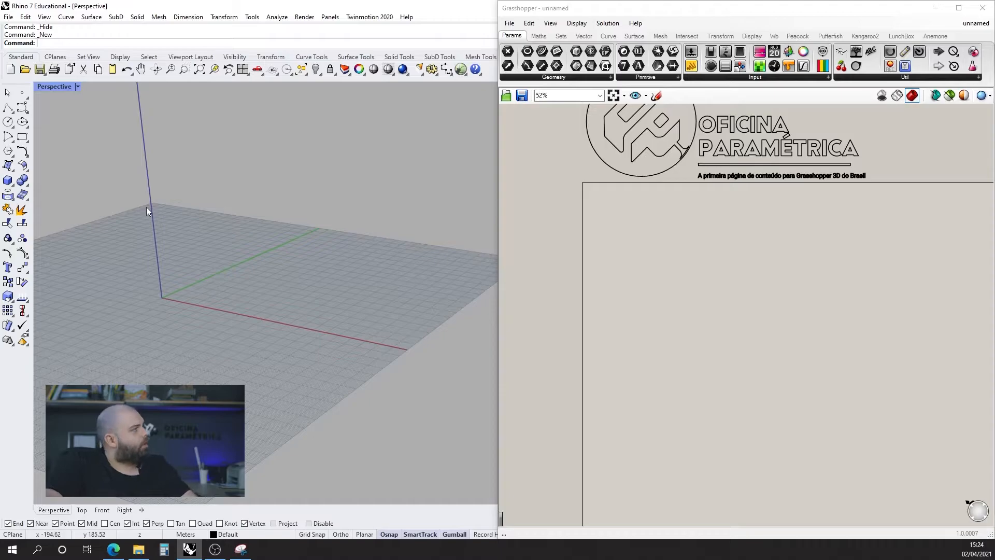
pyautogui.click(8, 182)
pyautogui.scroll(6, 249, 278)
pyautogui.scroll(3, 138, 371)
pyautogui.click(123, 329)
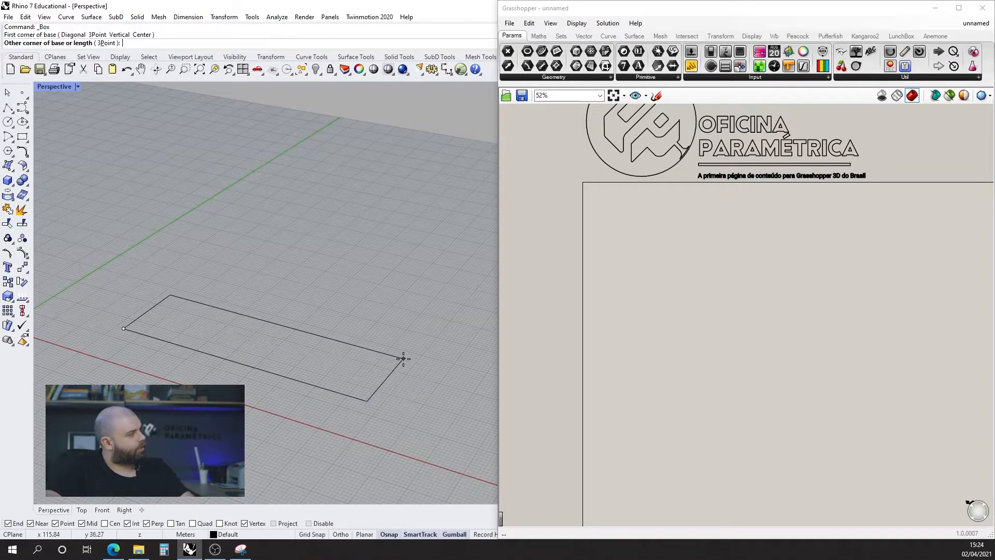
pyautogui.write('50')
pyautogui.press('Return')
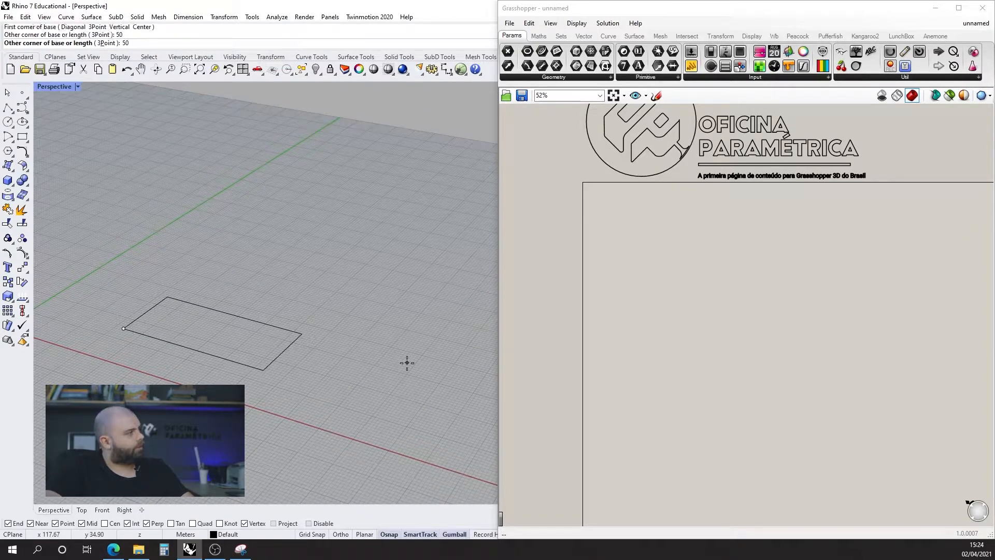
pyautogui.write('25')
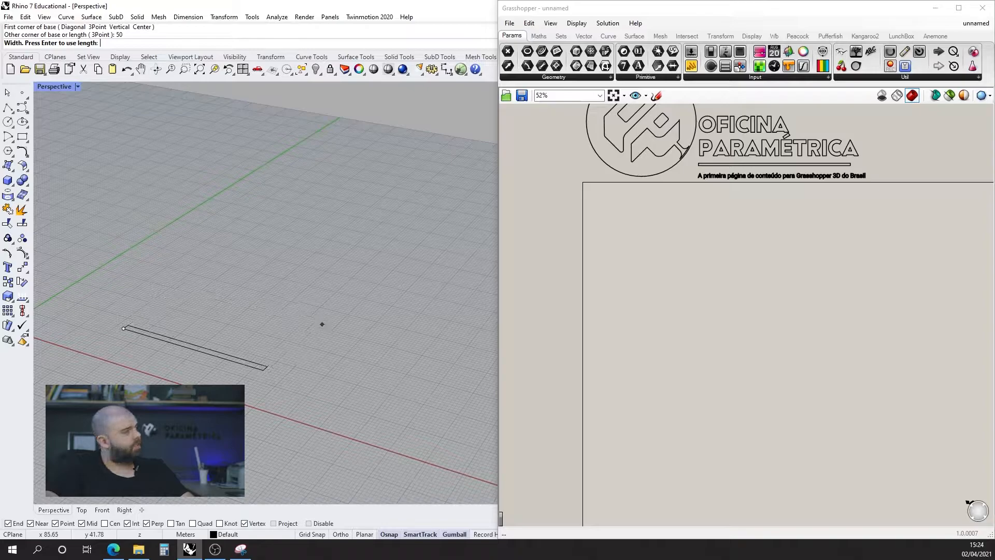
pyautogui.press('Return')
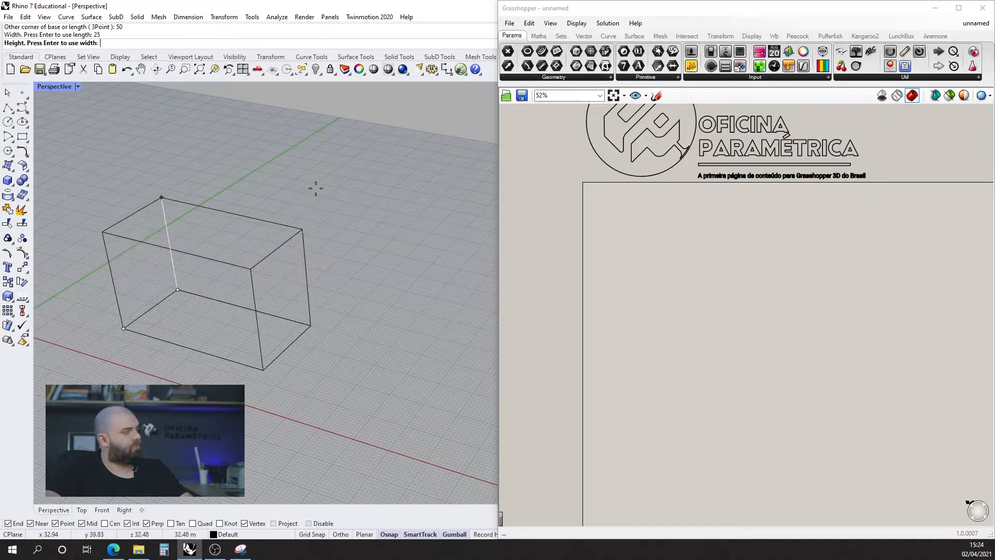
pyautogui.write('12')
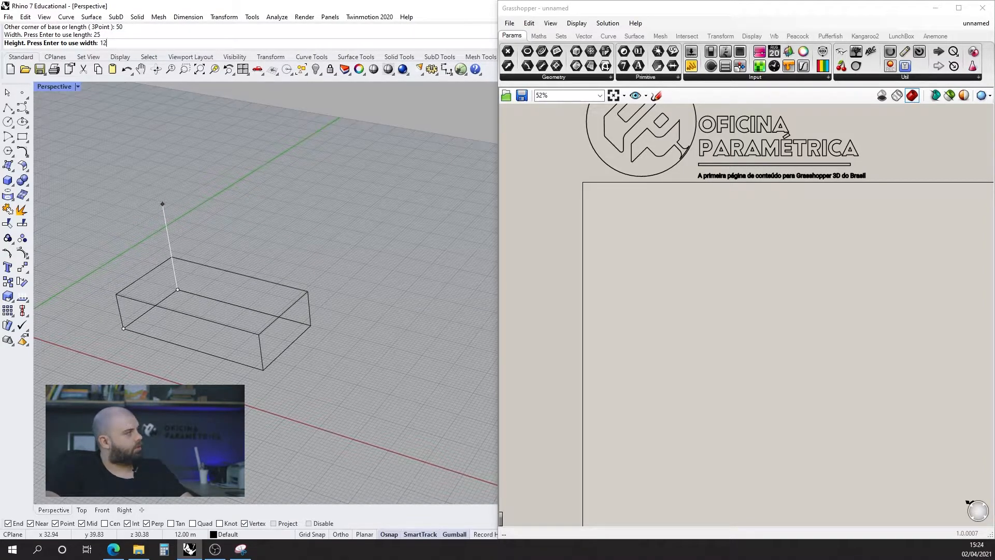
pyautogui.press('BackSpace')
pyautogui.write('8')
pyautogui.press('Return')
pyautogui.moveTo(318, 200); pyautogui.dragTo(222, 281, button='right')
pyautogui.scroll(4, 341, 280)
pyautogui.click(332, 275)
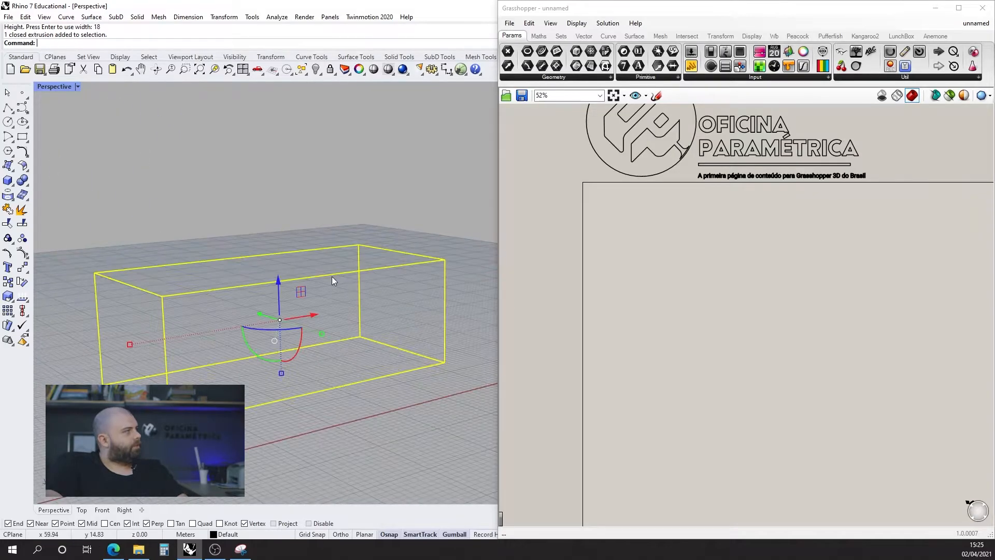
pyautogui.click(279, 288)
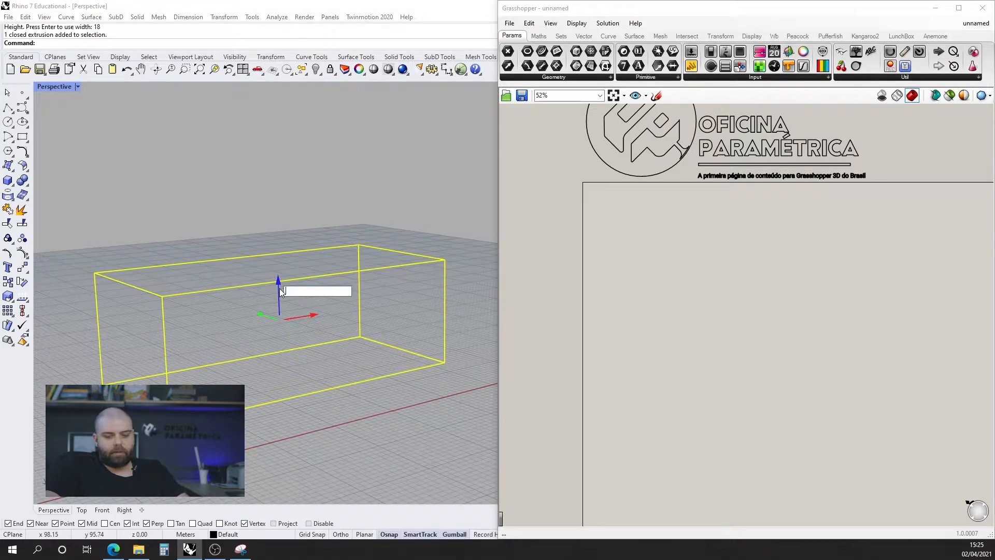
pyautogui.scroll(-4, 279, 292)
pyautogui.press('Escape')
pyautogui.moveTo(282, 298); pyautogui.dragTo(252, 285, button='right')
pyautogui.scroll(3, 124, 306)
pyautogui.press('Escape')
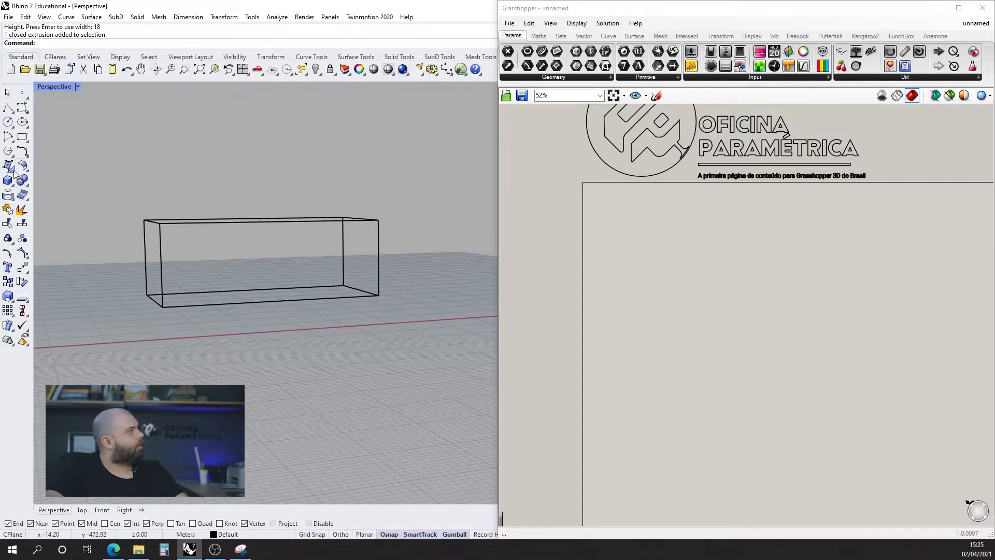
# Create a rectangular plane across the box's bottom face, snapping to its opposite lower corners.
pyautogui.click(14, 171)
pyautogui.click(26, 184)
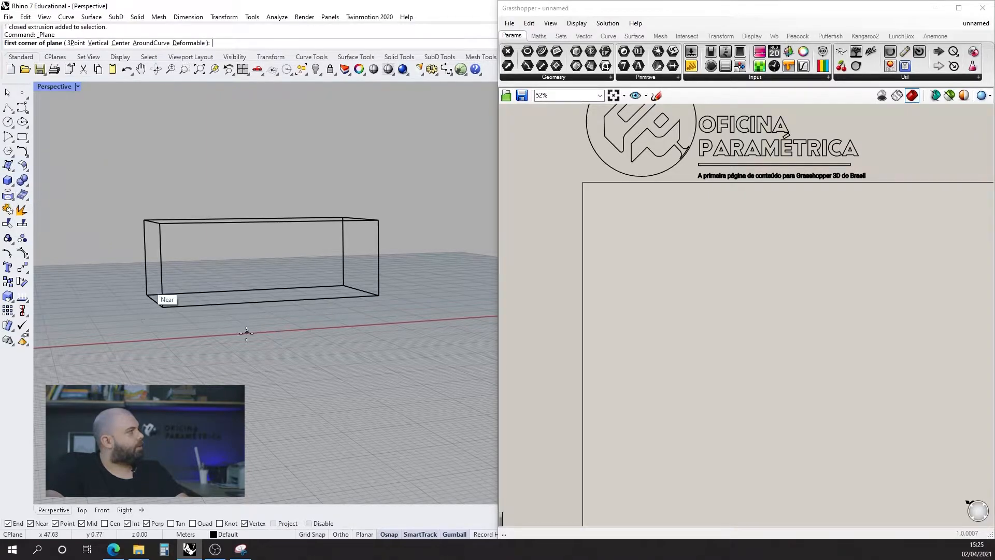
pyautogui.click(162, 308)
pyautogui.click(344, 285)
# Scale the bottom plane inward along both its length and width so it sits inset from the box edges.
pyautogui.moveTo(341, 282); pyautogui.dragTo(266, 266, button='right')
pyautogui.scroll(3, 266, 304)
pyautogui.click(272, 236)
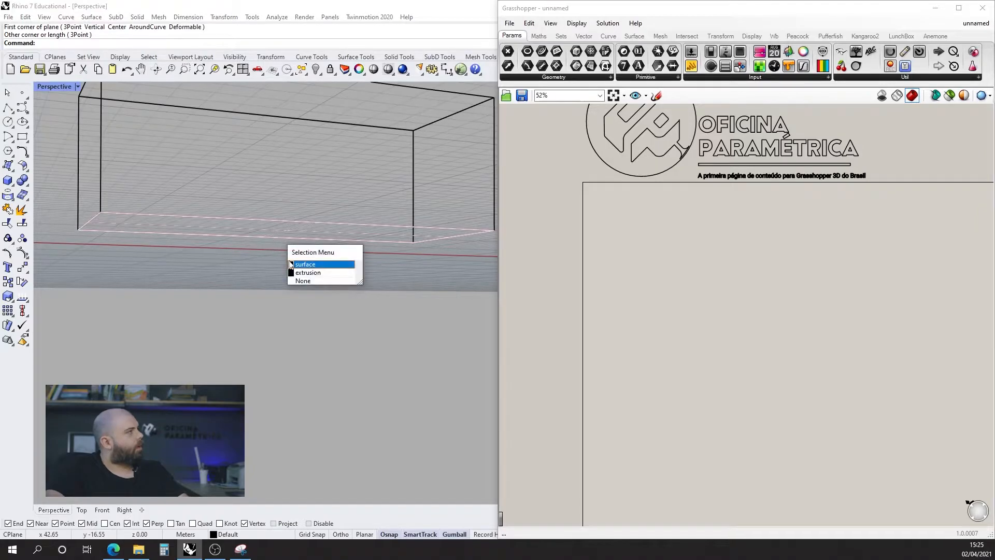
pyautogui.click(300, 265)
pyautogui.moveTo(93, 227)
pyautogui.mouseDown()
pyautogui.moveTo(133, 227)
pyautogui.moveTo(104, 223)
pyautogui.mouseUp()
pyautogui.moveTo(107, 224); pyautogui.dragTo(204, 259, button='right')
pyautogui.keyDown('shift'); pyautogui.moveTo(473, 279); pyautogui.dragTo(226, 293, button='right'); pyautogui.keyUp('shift')
pyautogui.scroll(4, 226, 292)
pyautogui.scroll(3, 342, 285)
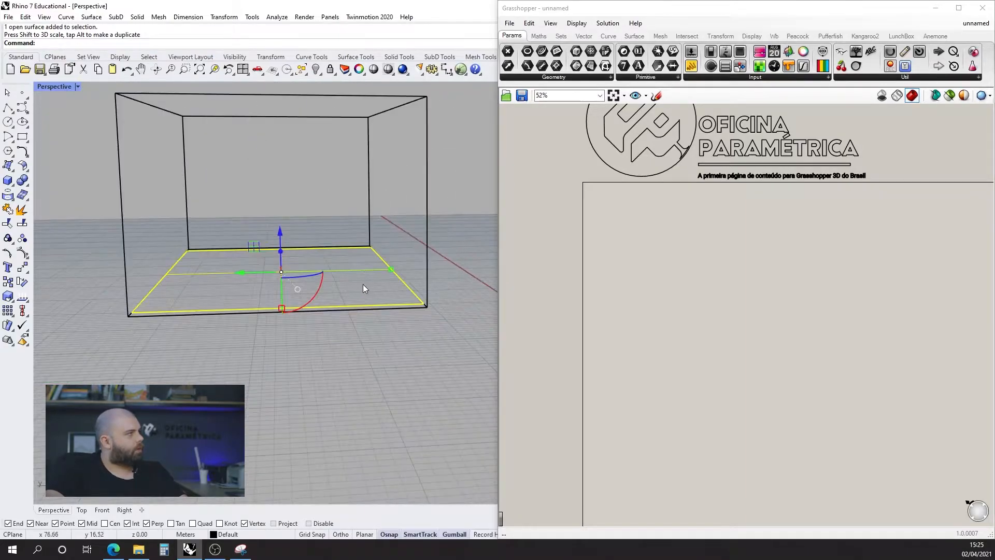
pyautogui.moveTo(388, 272); pyautogui.dragTo(372, 271)
pyautogui.moveTo(372, 270); pyautogui.dragTo(226, 235, button='right')
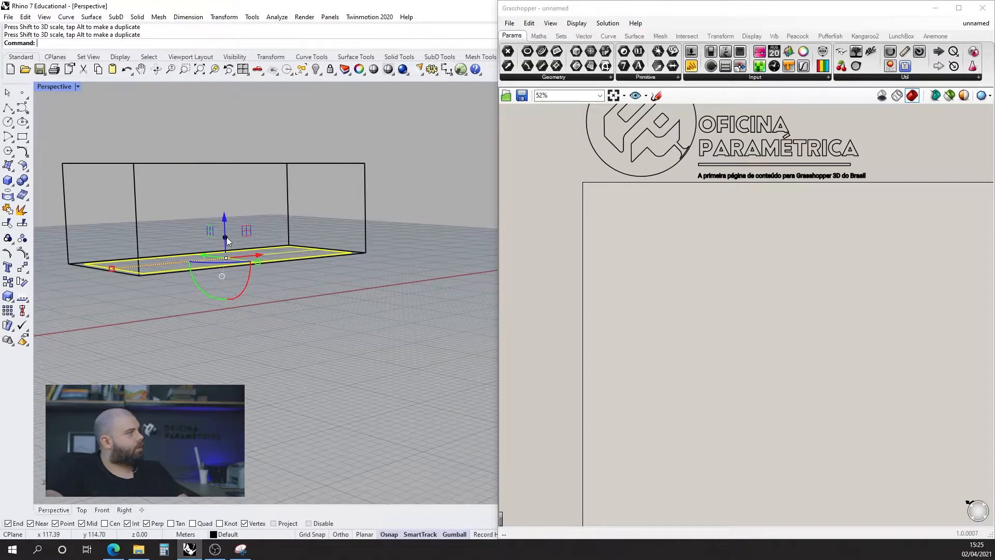
# Extrude the inset plane 4.5 m downward to form the plinth below the box.
pyautogui.scroll(3, 226, 238)
pyautogui.click(226, 247)
pyautogui.write('-4.5')
pyautogui.press('Return')
pyautogui.click(375, 321)
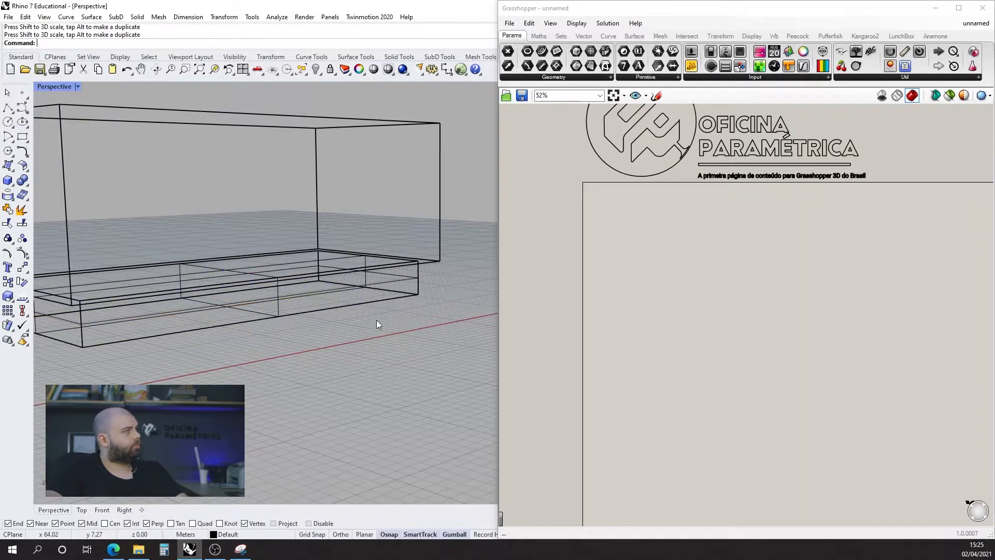
# Set the Perspective viewport to the Shaded display mode.
pyautogui.scroll(-5, 225, 311)
pyautogui.moveTo(224, 311); pyautogui.dragTo(243, 297, button='right')
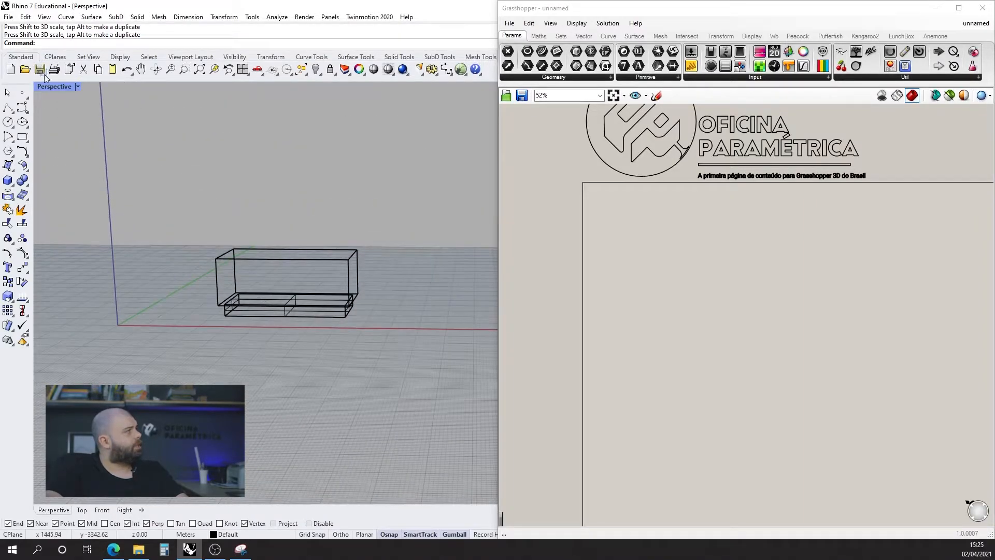
pyautogui.click(54, 86)
pyautogui.click(62, 135)
pyautogui.scroll(5, 321, 304)
pyautogui.moveTo(307, 306)
pyautogui.mouseDown(button='right')
pyautogui.moveTo(340, 280)
pyautogui.moveTo(366, 285)
pyautogui.mouseUp(button='right')
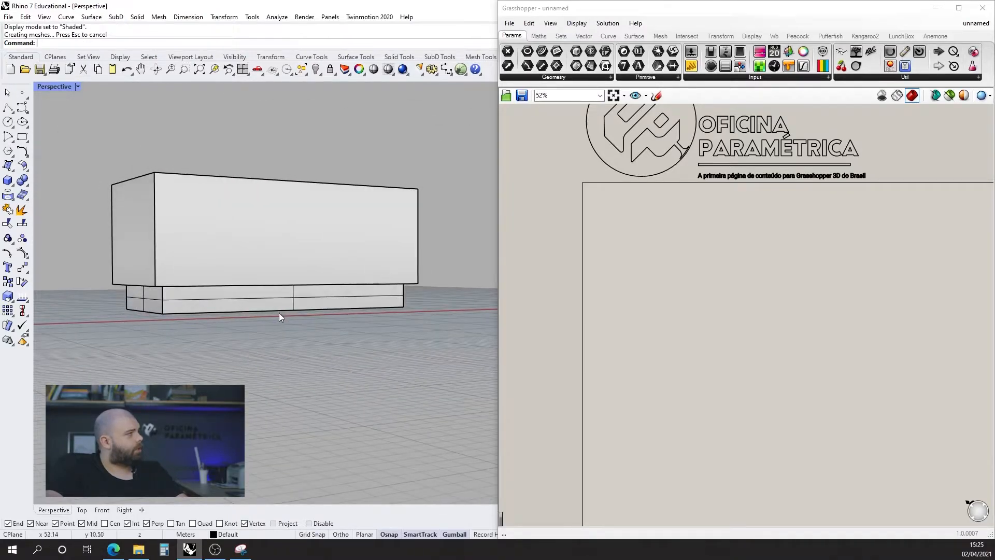
# Add a Brep parameter to the Grasshopper canvas and reference the upper Rhino box in it.
pyautogui.moveTo(279, 313); pyautogui.dragTo(237, 228, button='right')
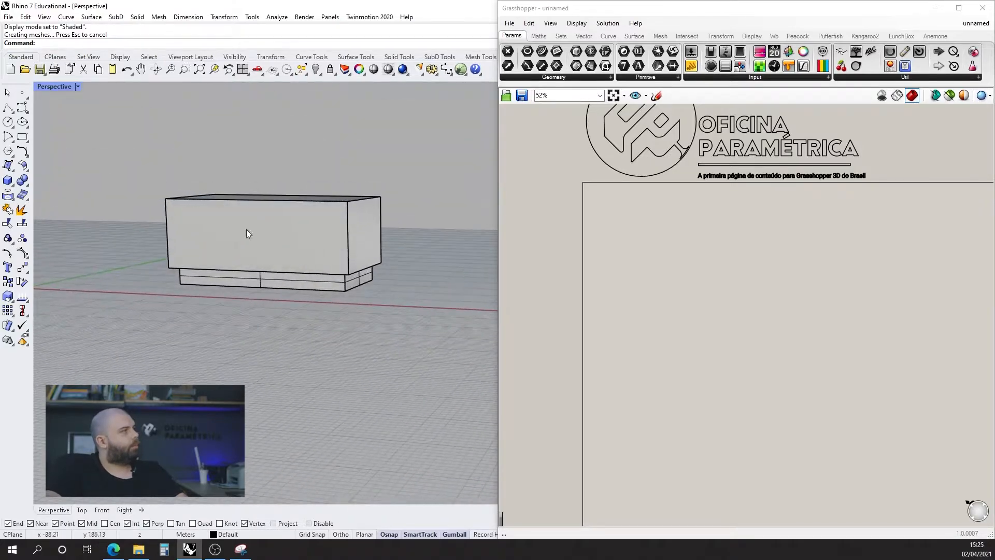
pyautogui.moveTo(338, 241); pyautogui.dragTo(279, 225, button='right')
pyautogui.click(279, 225)
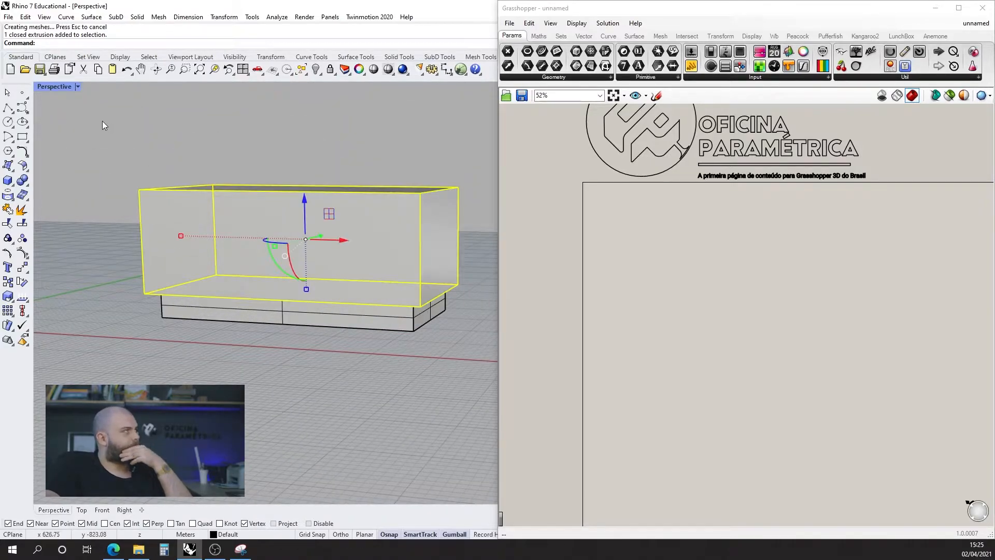
pyautogui.doubleClick(621, 250)
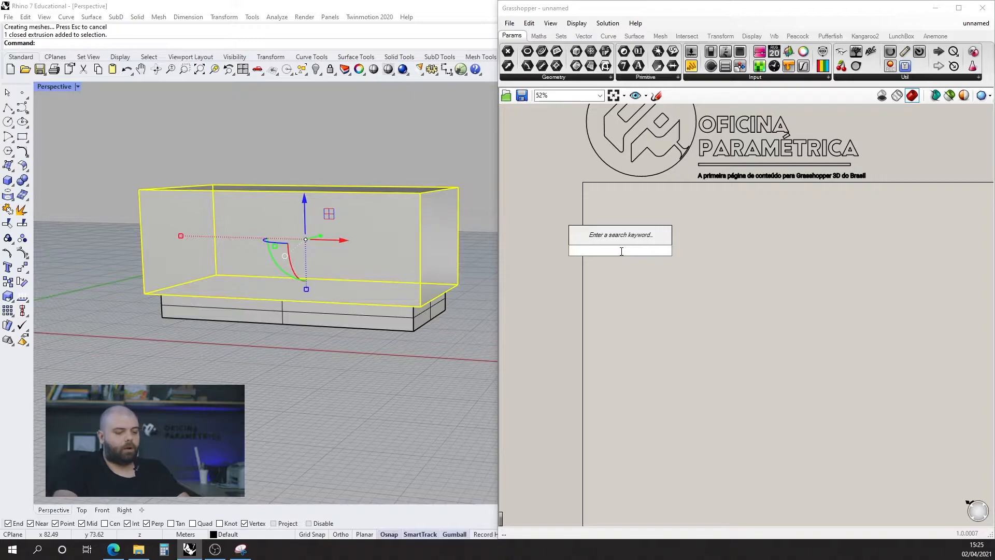
pyautogui.write('brep')
pyautogui.press('Return')
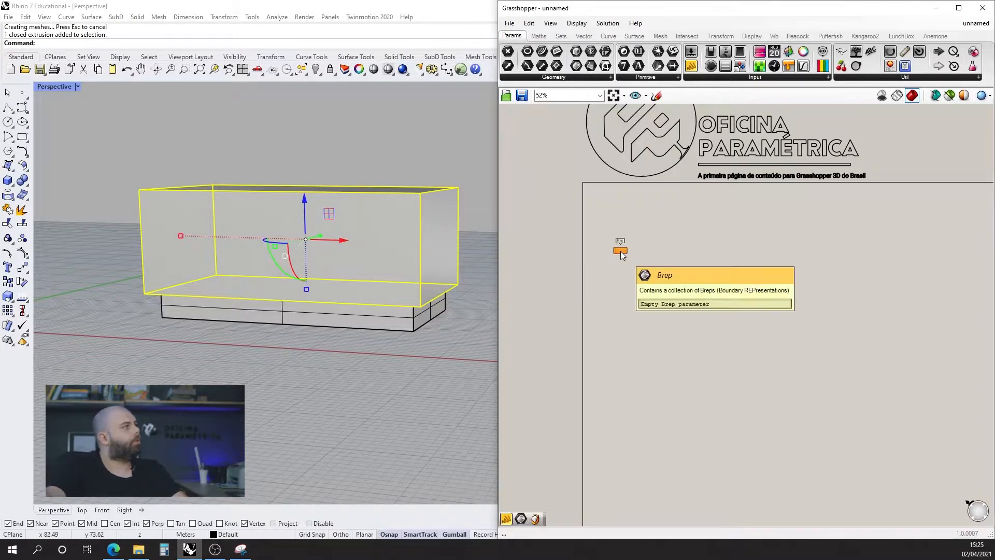
pyautogui.scroll(5, 622, 255)
pyautogui.rightClick(629, 240)
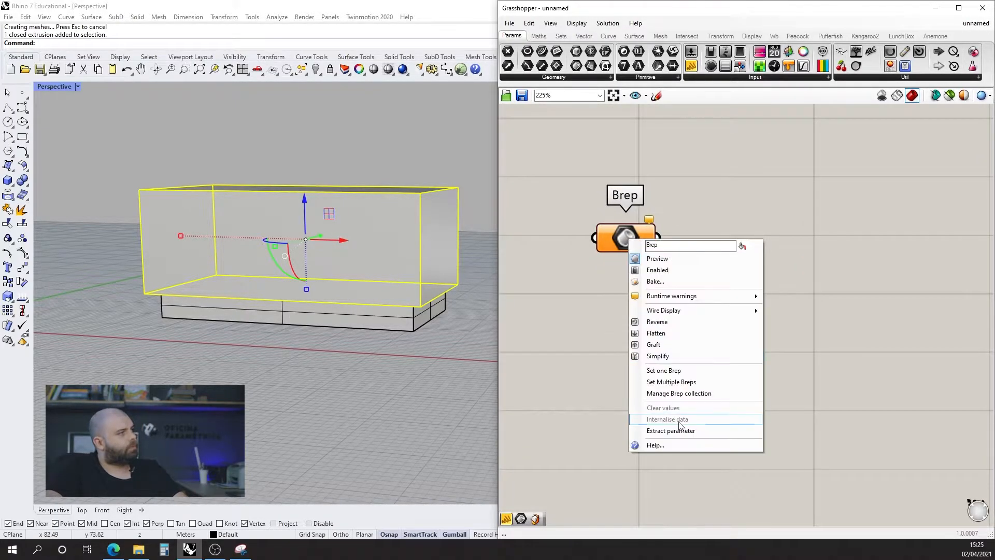
pyautogui.click(676, 371)
pyautogui.scroll(-4, 308, 275)
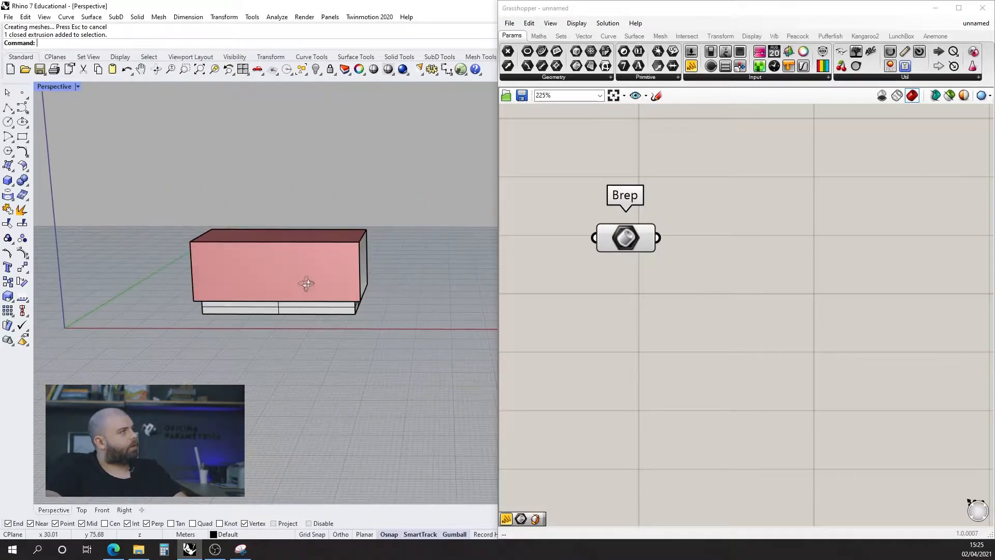
pyautogui.click(297, 260)
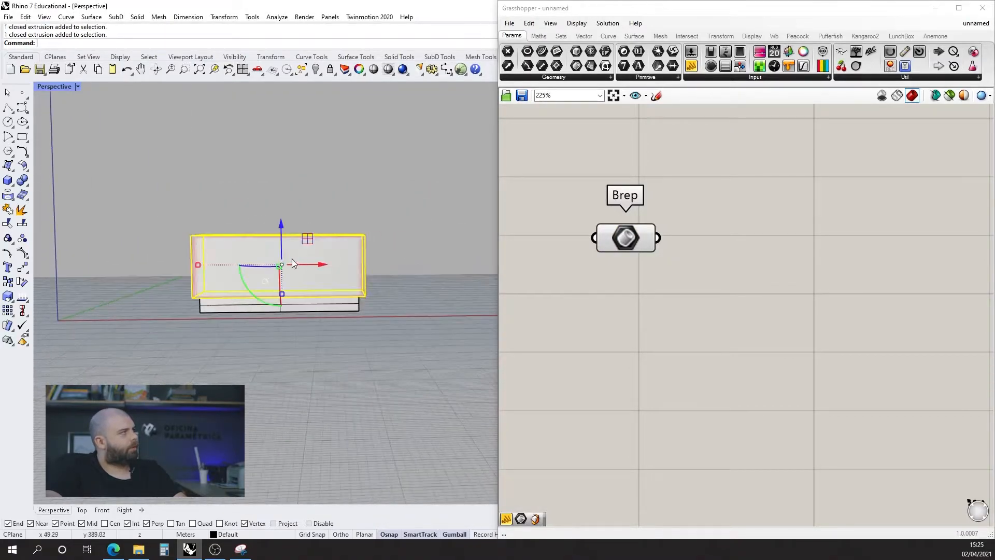
# Hide the original upper box in Rhino, leaving only its Grasshopper preview above the plinth.
pyautogui.scroll(4, 241, 243)
pyautogui.scroll(-2, 252, 153)
pyautogui.click(316, 70)
pyautogui.moveTo(324, 151); pyautogui.dragTo(295, 191, button='right')
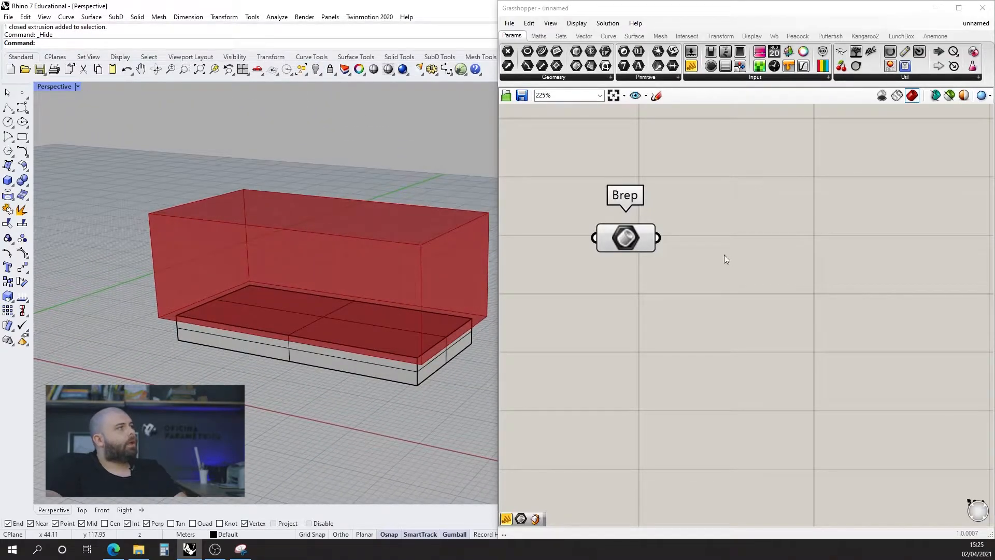
# Add a Deconstruct Brep component beside the Brep parameter and feed the Brep into its B input.
pyautogui.moveTo(626, 238); pyautogui.dragTo(625, 219)
pyautogui.scroll(-4, 389, 258)
pyautogui.moveTo(328, 264); pyautogui.dragTo(210, 257, button='right')
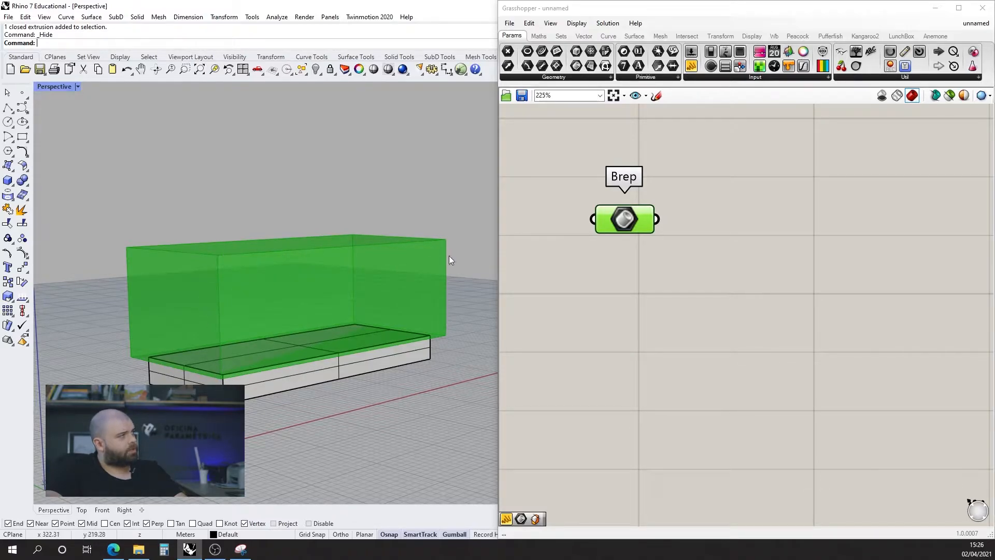
pyautogui.doubleClick(713, 304)
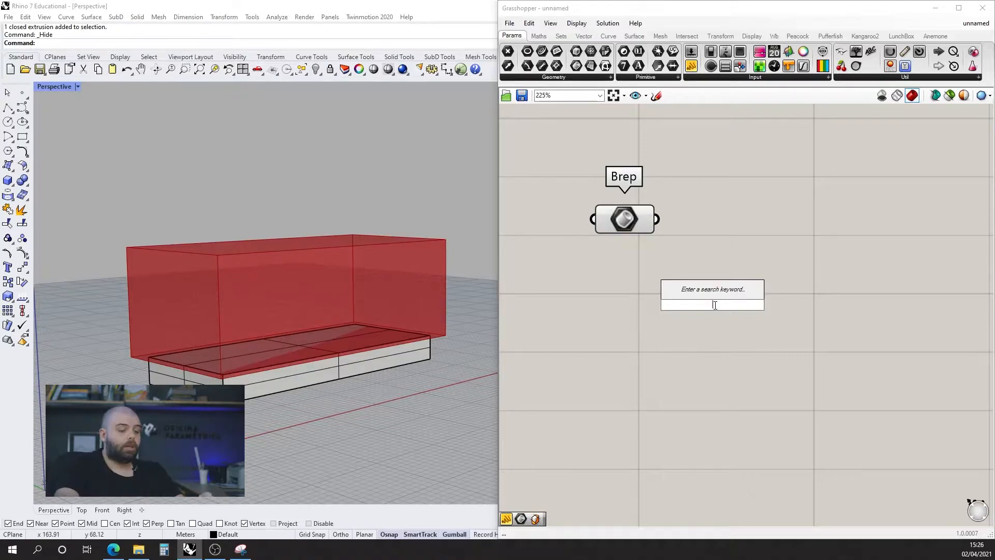
pyautogui.write('dec')
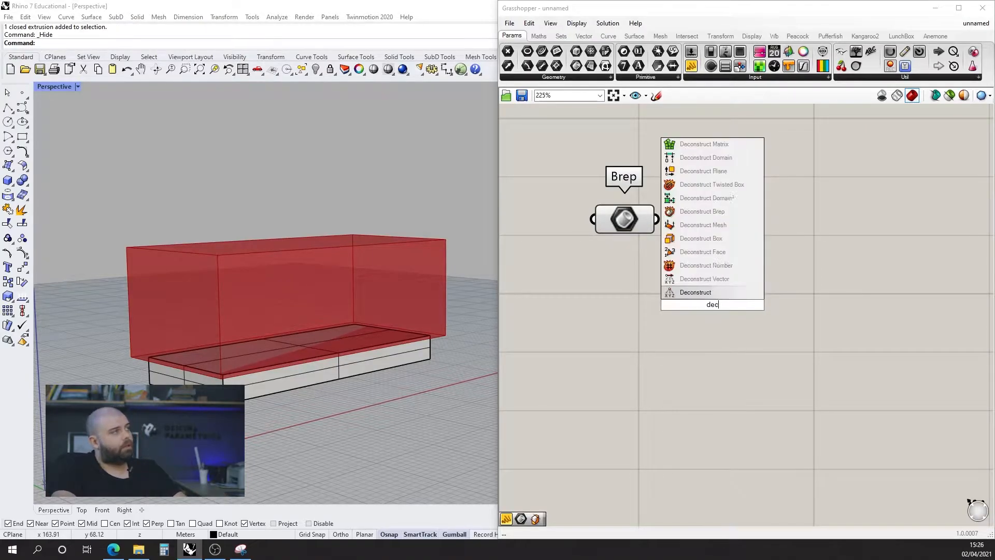
pyautogui.write('onstruct brep')
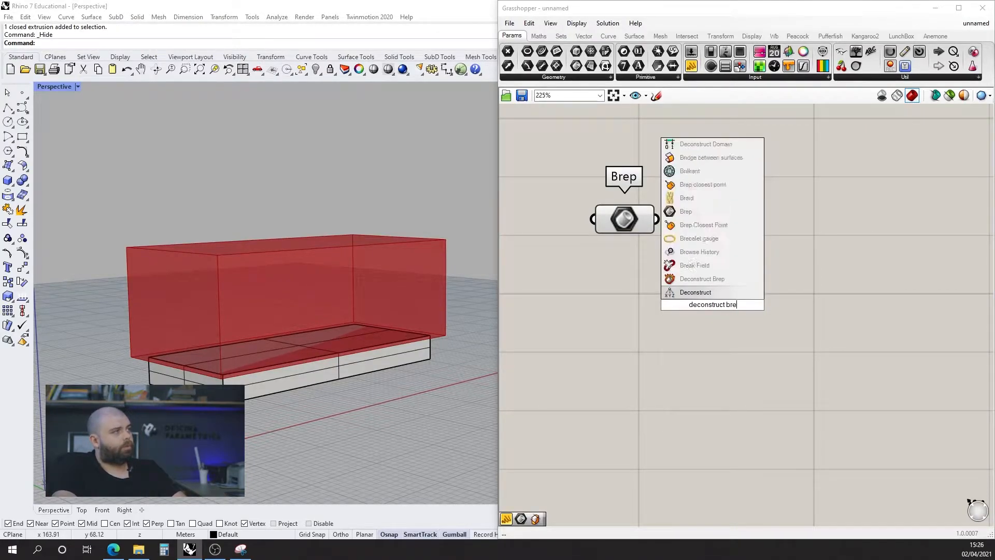
pyautogui.click(691, 283)
pyautogui.moveTo(698, 302); pyautogui.dragTo(735, 226)
pyautogui.click(626, 228)
pyautogui.moveTo(657, 219); pyautogui.dragTo(698, 222)
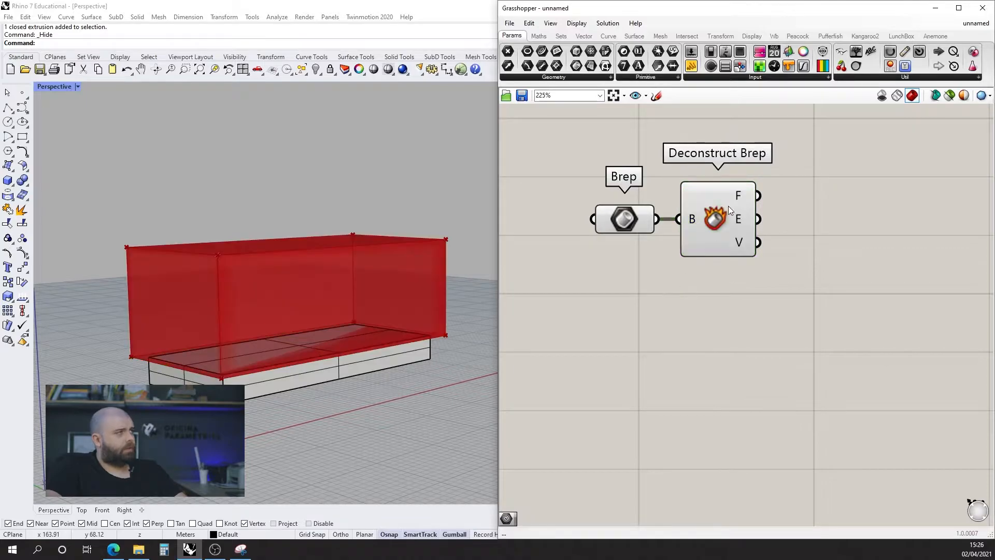
pyautogui.moveTo(737, 225)
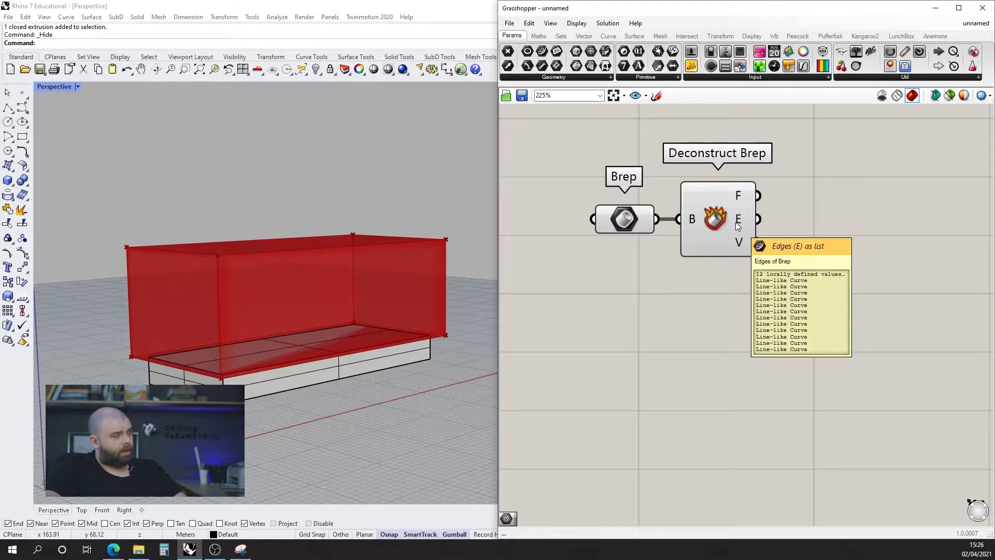
# Add a List Item component beside Deconstruct Brep and feed the F output into its L input.
pyautogui.moveTo(741, 245)
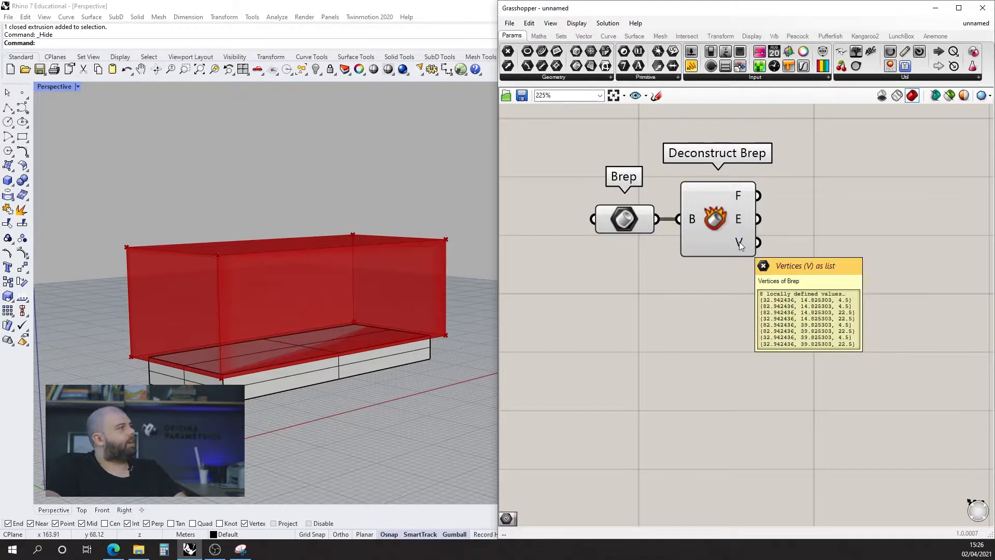
pyautogui.moveTo(825, 228); pyautogui.dragTo(762, 247, button='right')
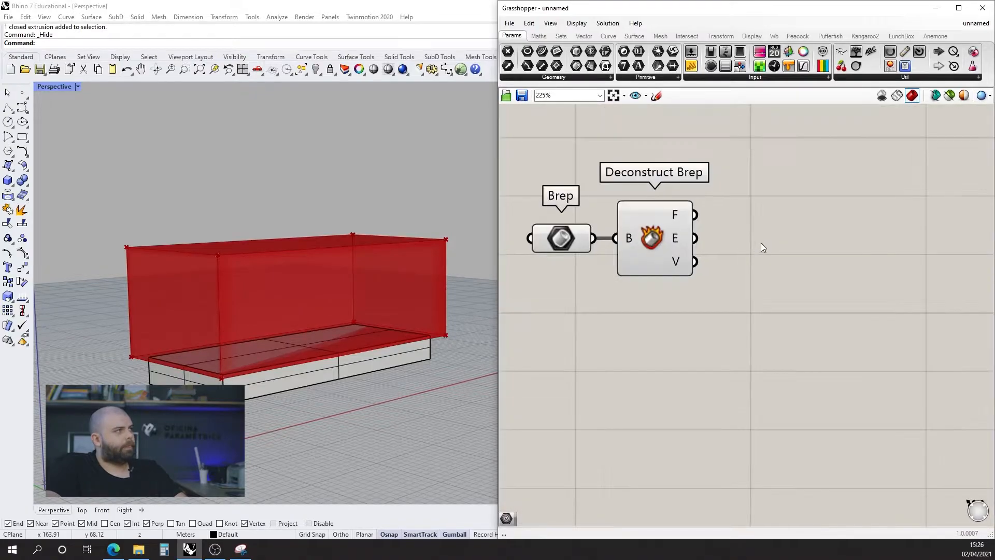
pyautogui.doubleClick(786, 269)
pyautogui.click(785, 215)
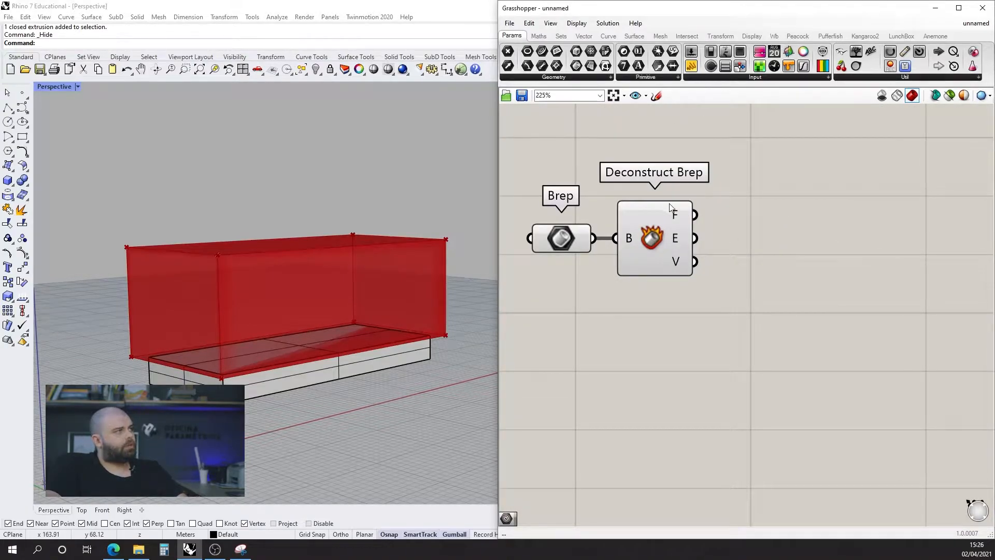
pyautogui.doubleClick(750, 244)
pyautogui.write('list item')
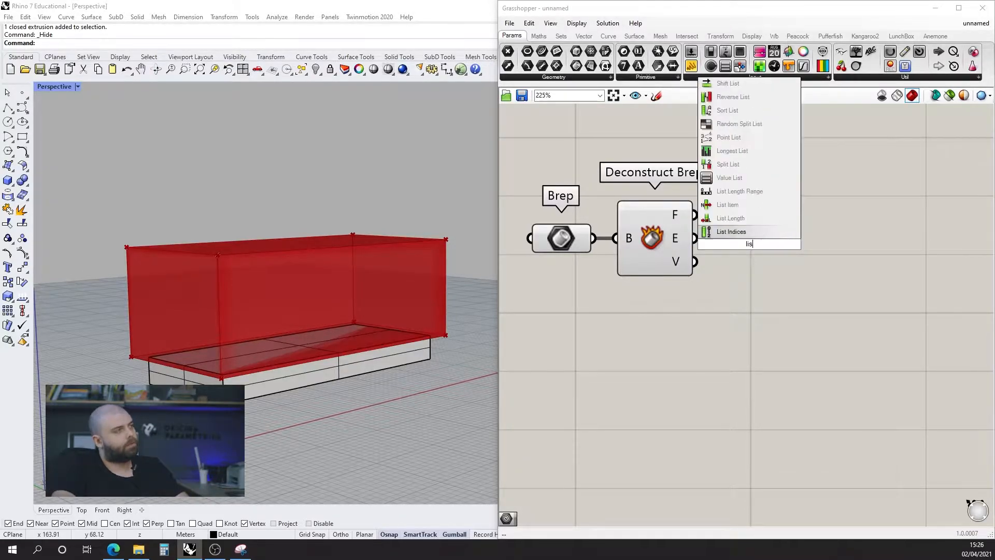
pyautogui.press('Return')
pyautogui.moveTo(750, 244); pyautogui.dragTo(798, 224)
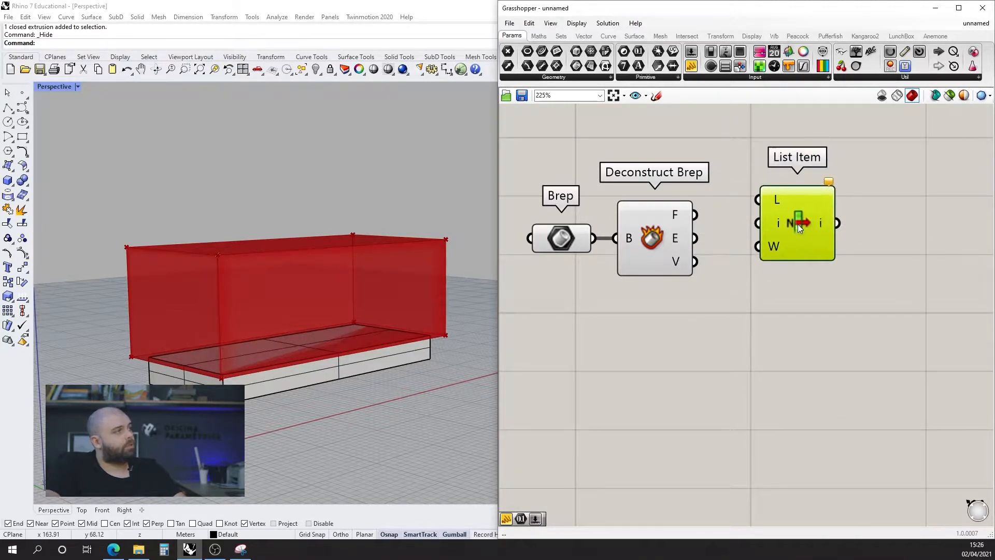
pyautogui.moveTo(695, 214); pyautogui.dragTo(804, 216)
# Turn off the preview of the Brep parameter and Deconstruct Brep, leaving only the List Item face displayed.
pyautogui.scroll(-2, 729, 226)
pyautogui.moveTo(728, 307); pyautogui.dragTo(583, 175)
pyautogui.press('space')
pyautogui.click(625, 153)
pyautogui.scroll(-2, 326, 315)
pyautogui.moveTo(327, 315); pyautogui.dragTo(250, 319, button='right')
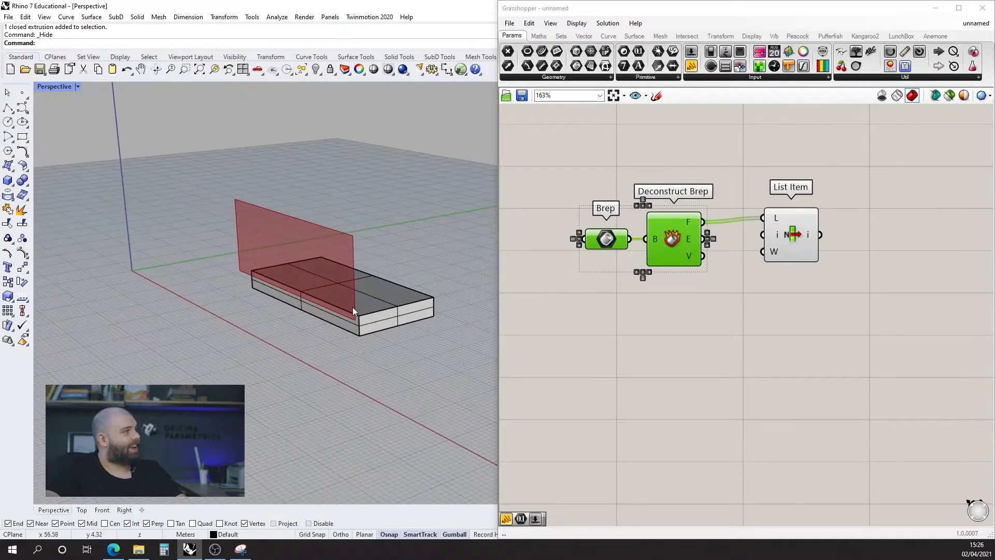
# Reposition the List Item component close beside Deconstruct Brep, level with it.
pyautogui.scroll(4, 779, 210)
pyautogui.click(820, 254)
pyautogui.moveTo(820, 254); pyautogui.dragTo(874, 254)
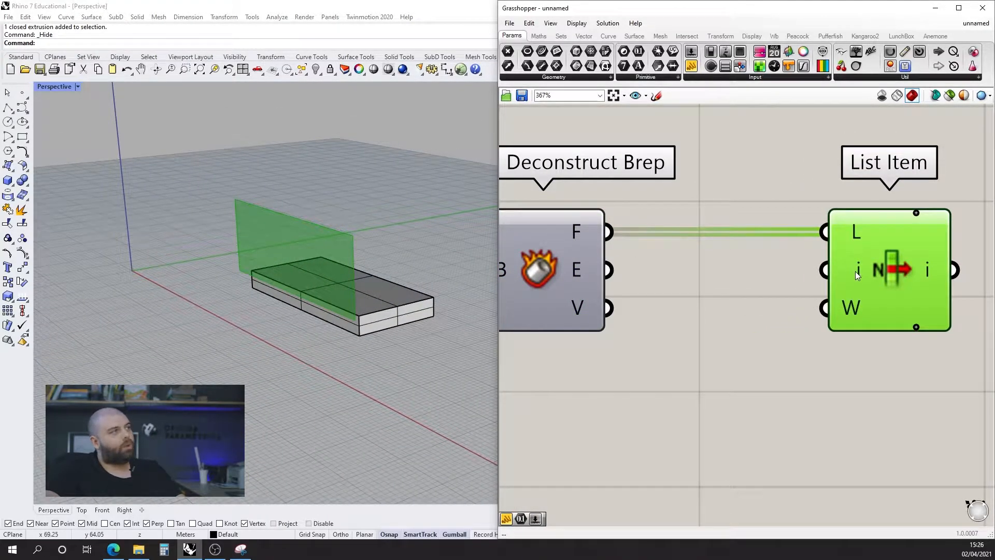
pyautogui.moveTo(856, 272)
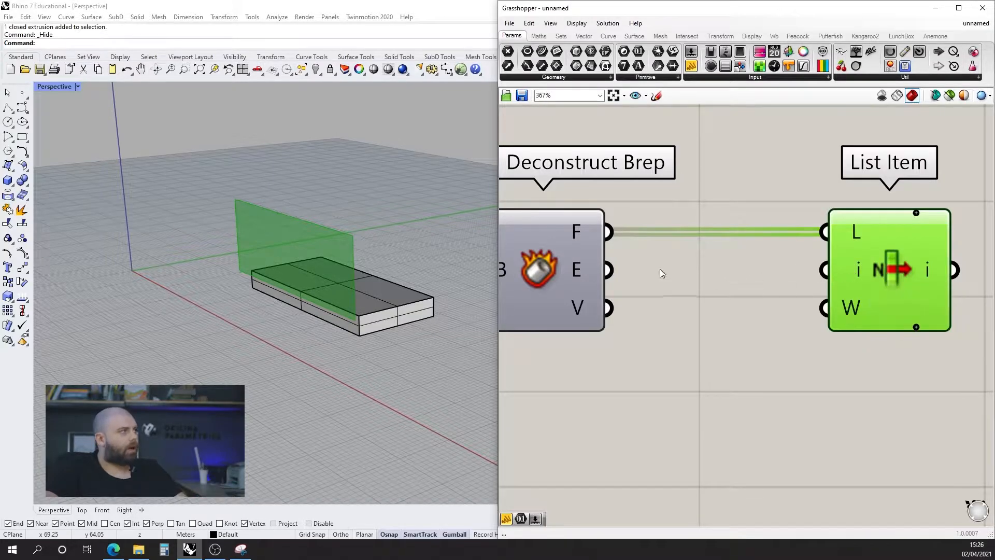
pyautogui.scroll(-2, 653, 261)
pyautogui.moveTo(321, 269); pyautogui.dragTo(341, 260, button='right')
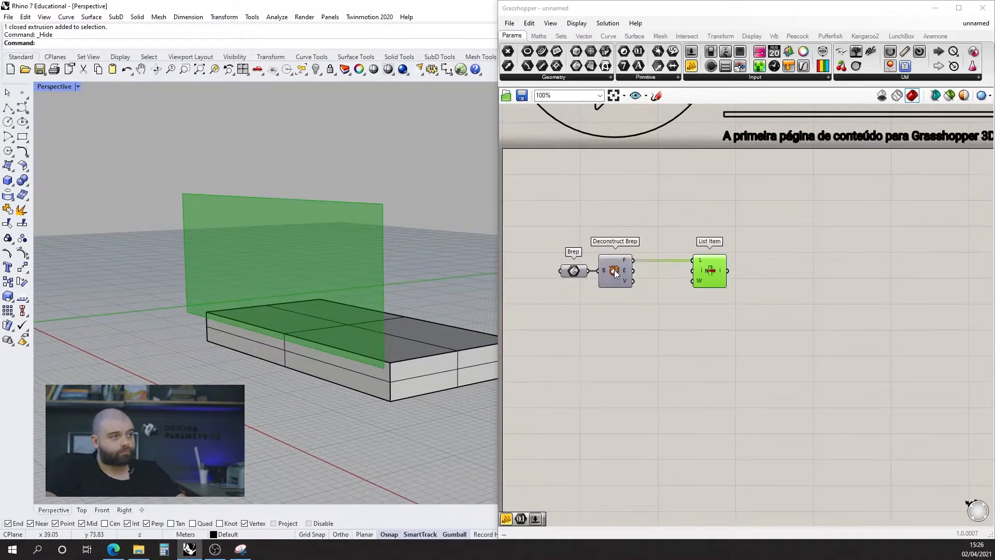
pyautogui.moveTo(797, 283); pyautogui.dragTo(699, 269, button='right')
pyautogui.moveTo(699, 269); pyautogui.dragTo(624, 269)
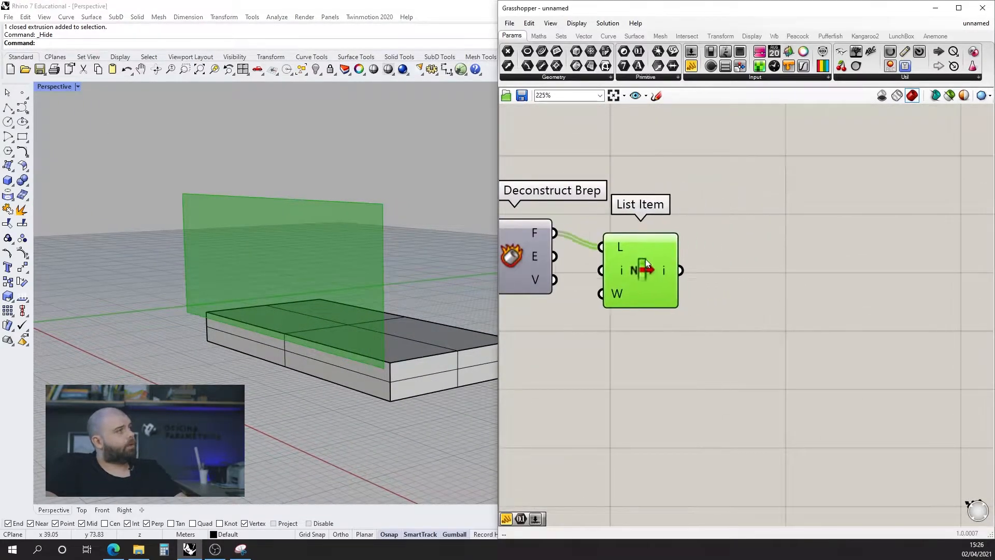
# Add a Geometry parameter after List Item and feed the List Item's i output into it.
pyautogui.doubleClick(801, 259)
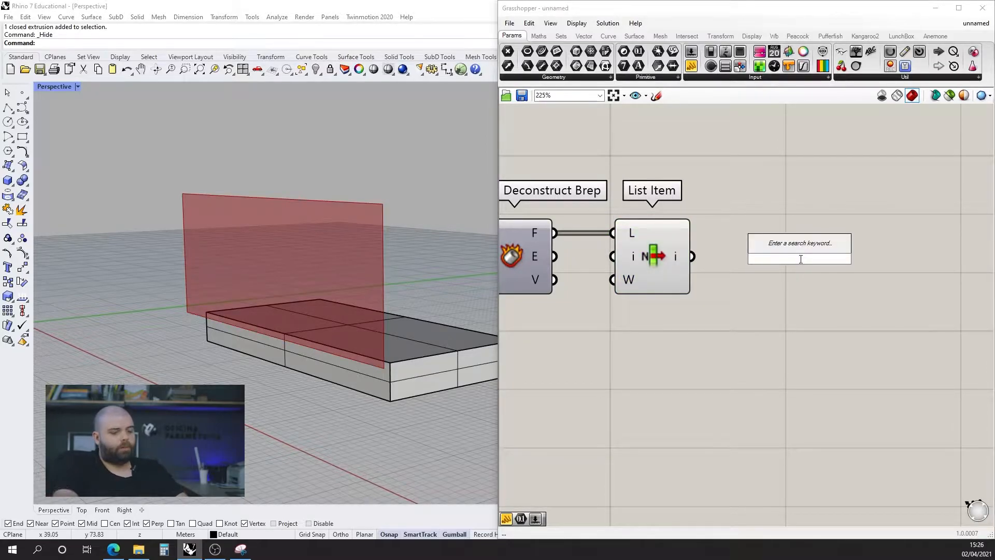
pyautogui.write('geometry')
pyautogui.click(802, 246)
pyautogui.moveTo(701, 256); pyautogui.dragTo(773, 254)
# Turn off the List Item preview so only the Geometry parameter displays the extracted face.
pyautogui.scroll(-3, 762, 254)
pyautogui.moveTo(747, 306); pyautogui.dragTo(561, 205)
pyautogui.middleClick(583, 223)
pyautogui.click(617, 188)
pyautogui.scroll(4, 713, 272)
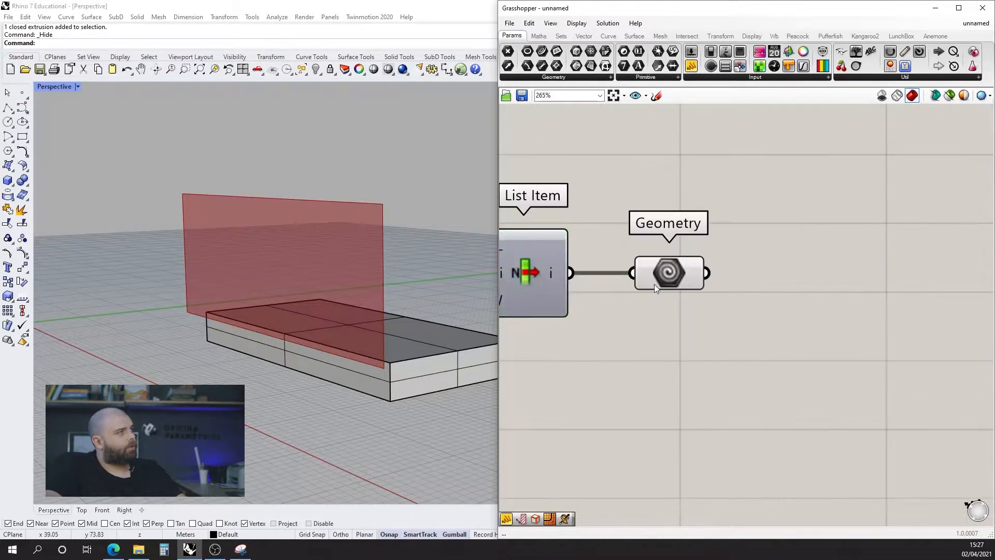
# Reposition the Geometry parameter on the canvas beside the List Item component.
pyautogui.scroll(-4, 713, 273)
pyautogui.moveTo(605, 298); pyautogui.dragTo(646, 306)
pyautogui.click(712, 302)
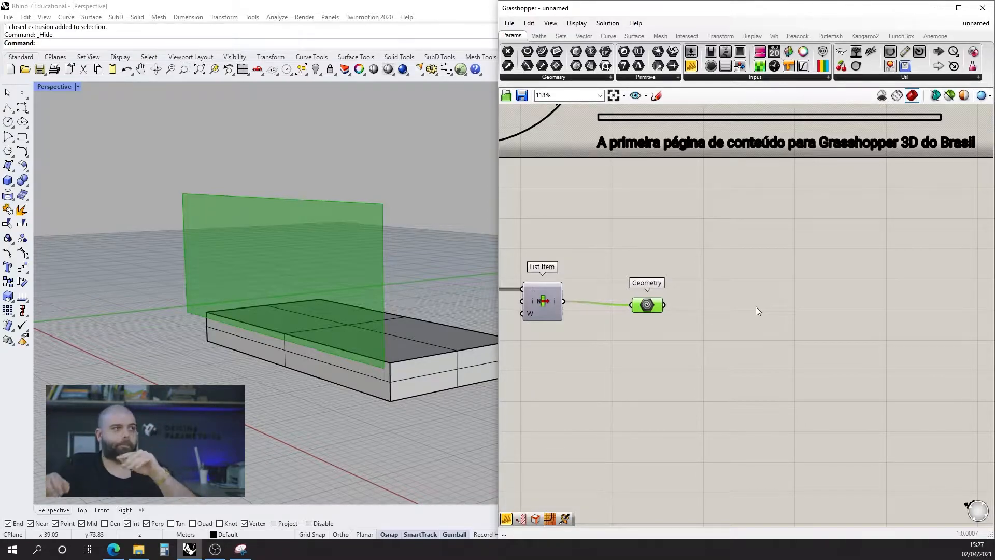
pyautogui.scroll(-1, 747, 288)
pyautogui.scroll(1, 703, 288)
pyautogui.moveTo(650, 307); pyautogui.dragTo(631, 306)
pyautogui.click(649, 272)
# Sketch a freehand rectangular façade outline on an empty area of the Grasshopper canvas.
pyautogui.scroll(-4, 643, 233)
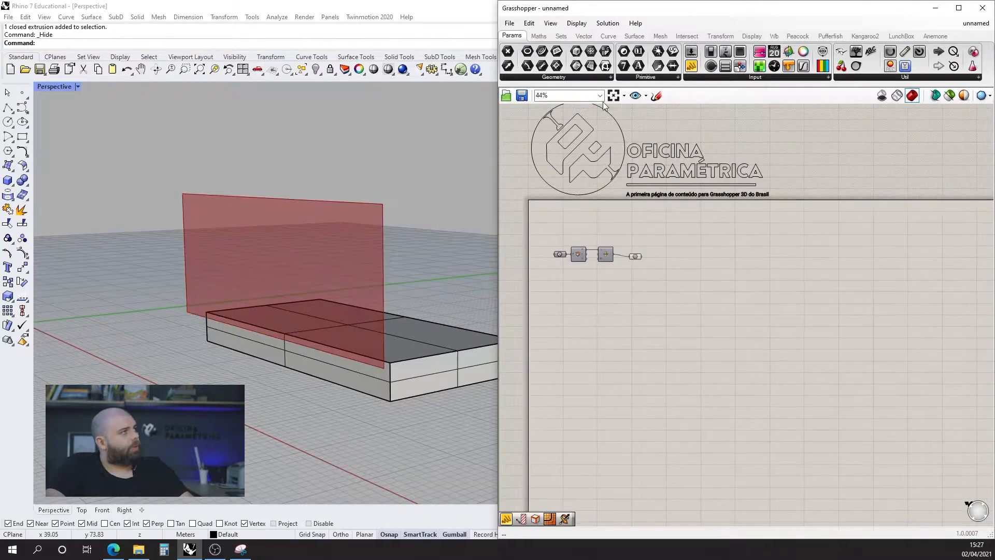
pyautogui.click(654, 96)
pyautogui.scroll(4, 594, 271)
pyautogui.moveTo(643, 231)
pyautogui.mouseDown()
pyautogui.moveTo(642, 349)
pyautogui.moveTo(806, 341)
pyautogui.moveTo(818, 219)
pyautogui.mouseUp()
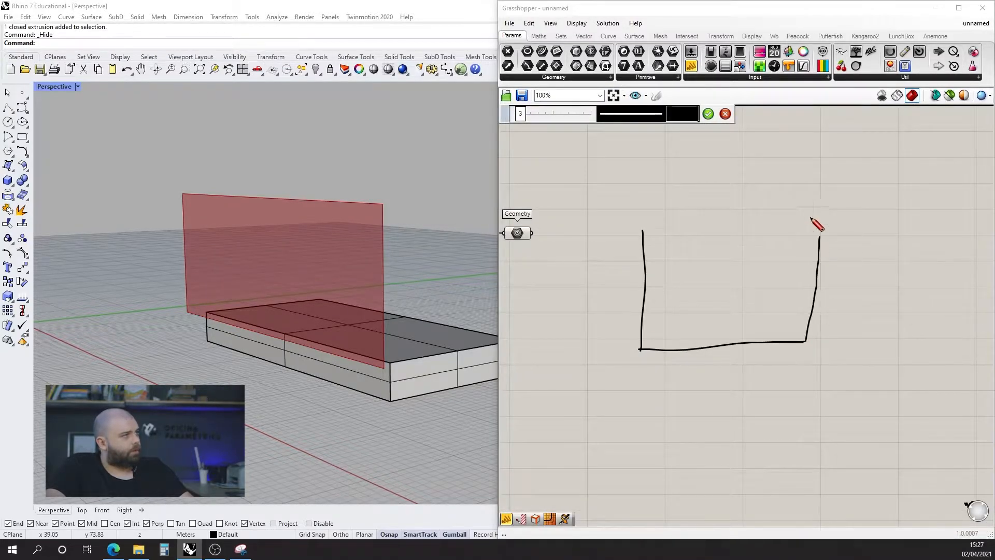
pyautogui.moveTo(645, 248); pyautogui.dragTo(812, 240)
# Sketch three columns of five short strokes inside the outline to represent a point grid, and accept the sketch.
pyautogui.scroll(2, 710, 264)
pyautogui.moveTo(624, 264); pyautogui.dragTo(648, 249)
pyautogui.moveTo(628, 293); pyautogui.dragTo(646, 285)
pyautogui.moveTo(632, 334); pyautogui.dragTo(643, 326)
pyautogui.moveTo(633, 361); pyautogui.dragTo(641, 357)
pyautogui.moveTo(632, 391); pyautogui.dragTo(648, 384)
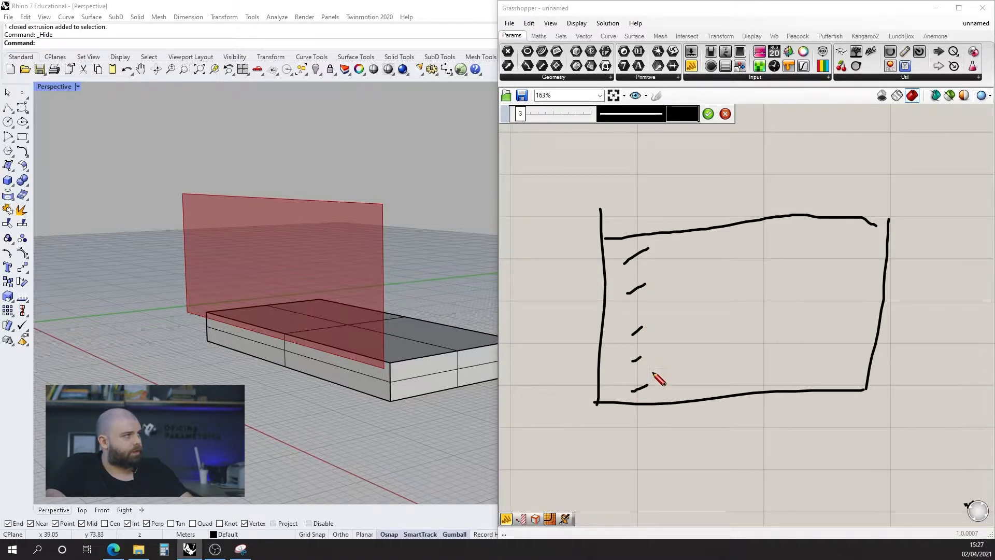
pyautogui.moveTo(690, 243)
pyautogui.mouseDown()
pyautogui.moveTo(677, 259)
pyautogui.moveTo(682, 280)
pyautogui.mouseUp()
pyautogui.moveTo(670, 322); pyautogui.dragTo(683, 313)
pyautogui.moveTo(672, 354); pyautogui.dragTo(681, 345)
pyautogui.moveTo(675, 382); pyautogui.dragTo(685, 374)
pyautogui.moveTo(714, 260); pyautogui.dragTo(737, 244)
pyautogui.moveTo(724, 278); pyautogui.dragTo(738, 269)
pyautogui.moveTo(725, 312); pyautogui.dragTo(733, 307)
pyautogui.moveTo(716, 355); pyautogui.dragTo(721, 353)
pyautogui.moveTo(720, 395); pyautogui.dragTo(723, 353)
pyautogui.click(708, 113)
# Move the façade sketch down, clear of the component row.
pyautogui.scroll(-3, 703, 126)
pyautogui.moveTo(927, 380); pyautogui.dragTo(622, 126)
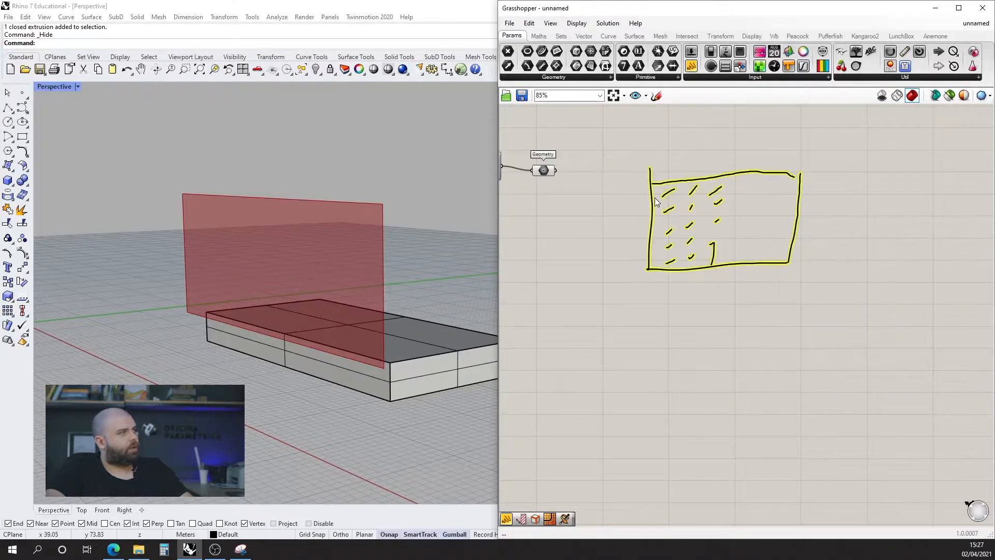
pyautogui.moveTo(659, 185); pyautogui.dragTo(642, 276)
# Add a Divide Surface component after the Geometry parameter and connect the Geometry output to its S input.
pyautogui.scroll(-3, 798, 233)
pyautogui.scroll(5, 673, 195)
pyautogui.doubleClick(673, 194)
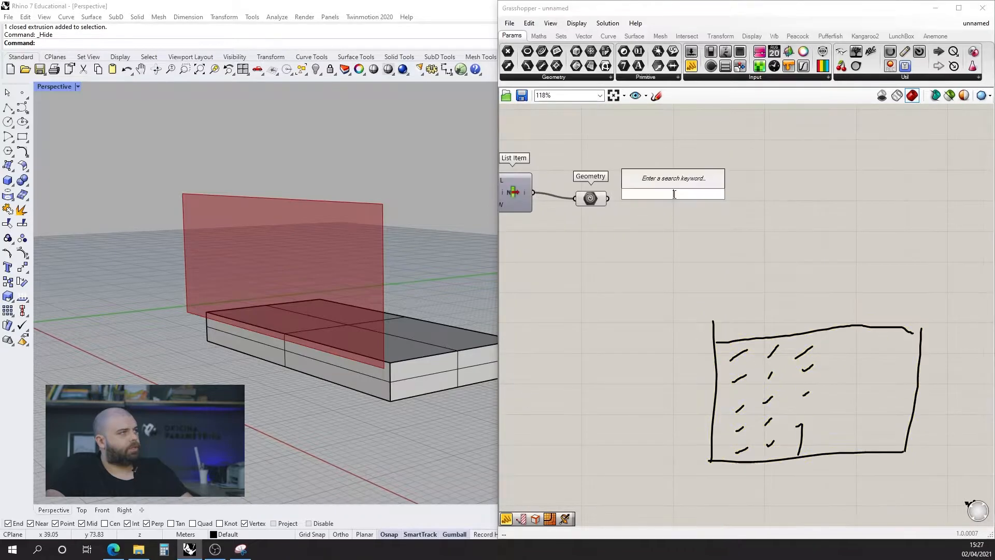
pyautogui.write('divide su')
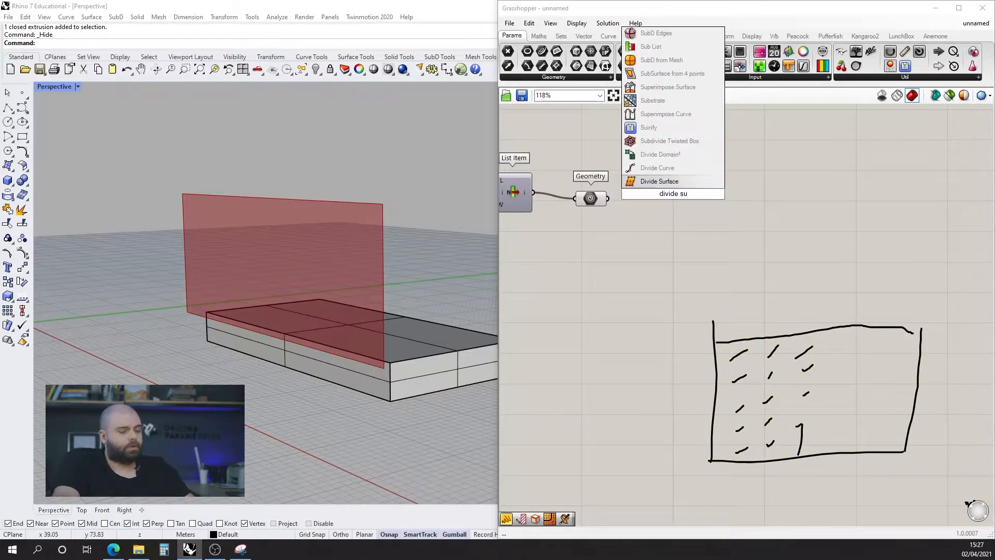
pyautogui.click(659, 181)
pyautogui.scroll(-3, 697, 227)
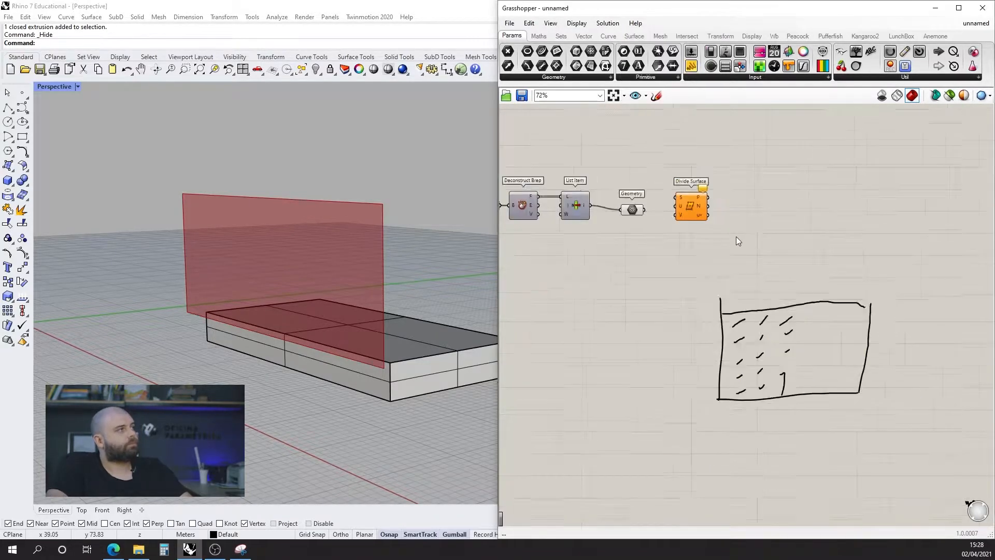
pyautogui.scroll(4, 658, 182)
pyautogui.click(734, 241)
pyautogui.click(613, 237)
pyautogui.click(656, 215)
pyautogui.moveTo(629, 236); pyautogui.dragTo(700, 222)
# Space the Divide Surface component farther from the Geometry parameter.
pyautogui.moveTo(718, 238); pyautogui.dragTo(727, 257)
pyautogui.moveTo(331, 265); pyautogui.dragTo(363, 259, button='right')
pyautogui.scroll(-4, 395, 249)
pyautogui.moveTo(747, 262); pyautogui.dragTo(765, 260)
pyautogui.click(631, 280)
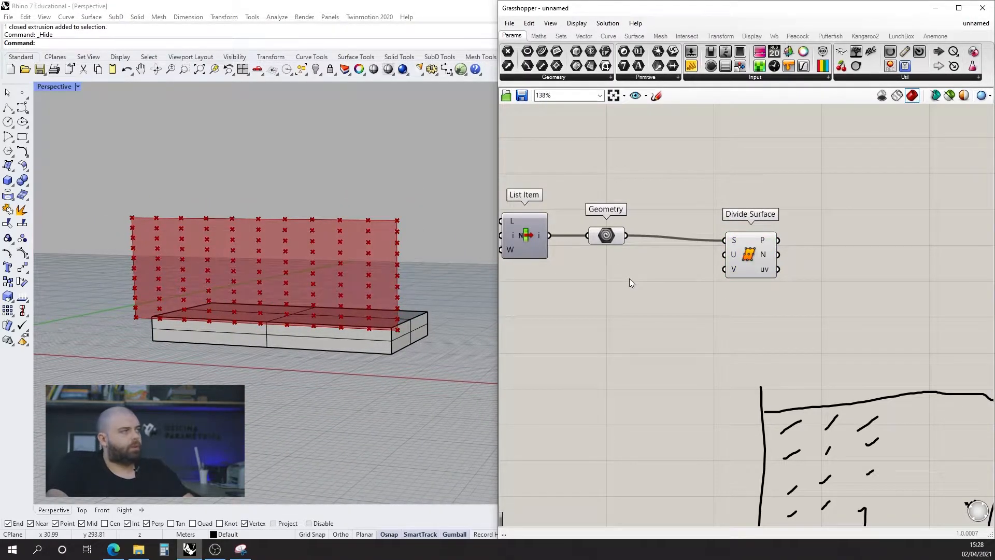
# Add a number slider starting at 0 below the Geometry parameter.
pyautogui.doubleClick(630, 279)
pyautogui.write('0<')
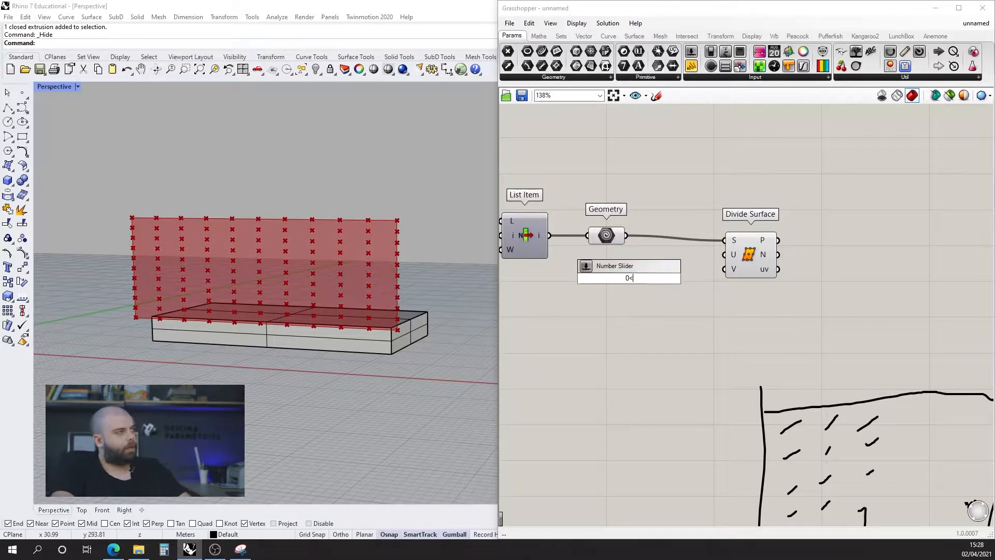
pyautogui.press('Return')
pyautogui.moveTo(631, 277); pyautogui.dragTo(652, 276)
# Duplicate the number slider and connect the two sliders to Divide Surface's U and V inputs.
pyautogui.scroll(2, 677, 271)
pyautogui.scroll(2, 677, 270)
pyautogui.hotkey('ctrl', 'c')
pyautogui.hotkey('ctrl', 'v')
pyautogui.moveTo(713, 242); pyautogui.dragTo(768, 241)
pyautogui.moveTo(713, 276); pyautogui.dragTo(767, 269)
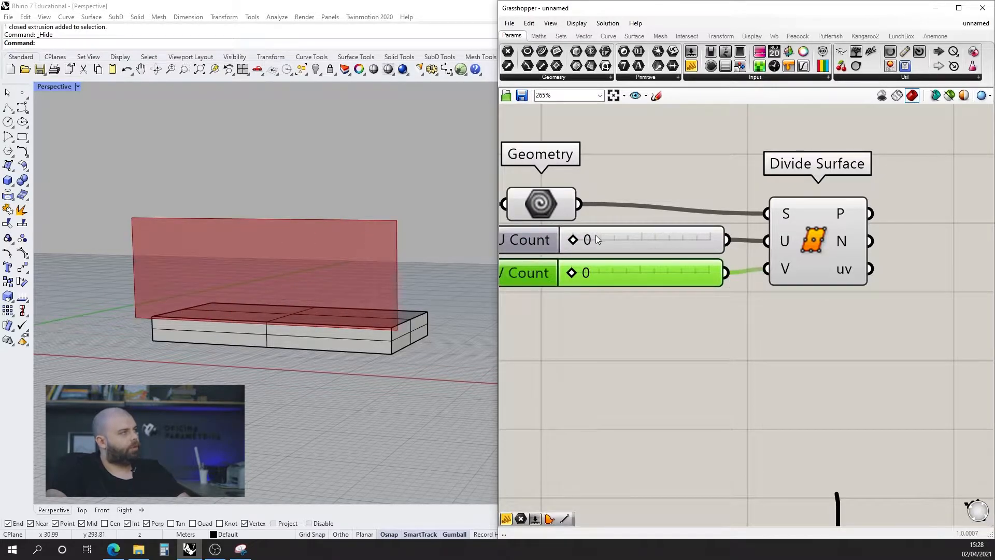
# Set the U Count slider to 23 and the V Count slider to 5.
pyautogui.moveTo(626, 247); pyautogui.dragTo(623, 247)
pyautogui.moveTo(571, 273); pyautogui.dragTo(617, 285)
pyautogui.moveTo(626, 241); pyautogui.dragTo(590, 273)
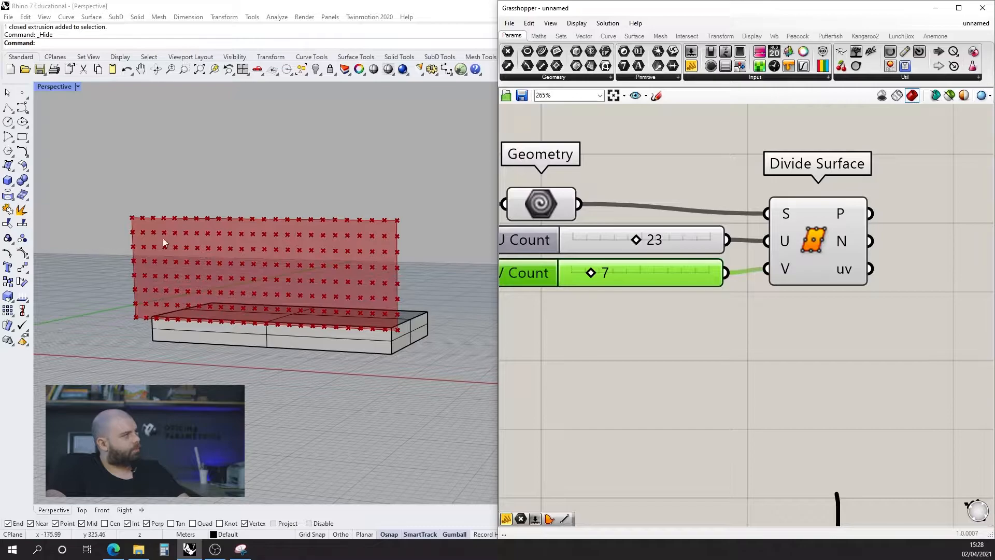
pyautogui.moveTo(210, 238); pyautogui.dragTo(309, 254, button='right')
pyautogui.moveTo(596, 273); pyautogui.dragTo(590, 272)
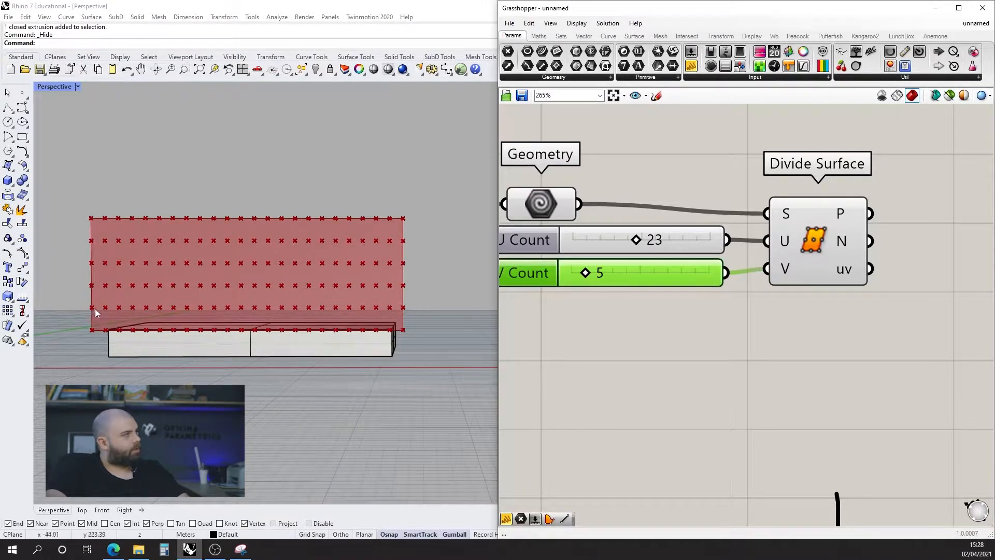
pyautogui.scroll(5, 407, 307)
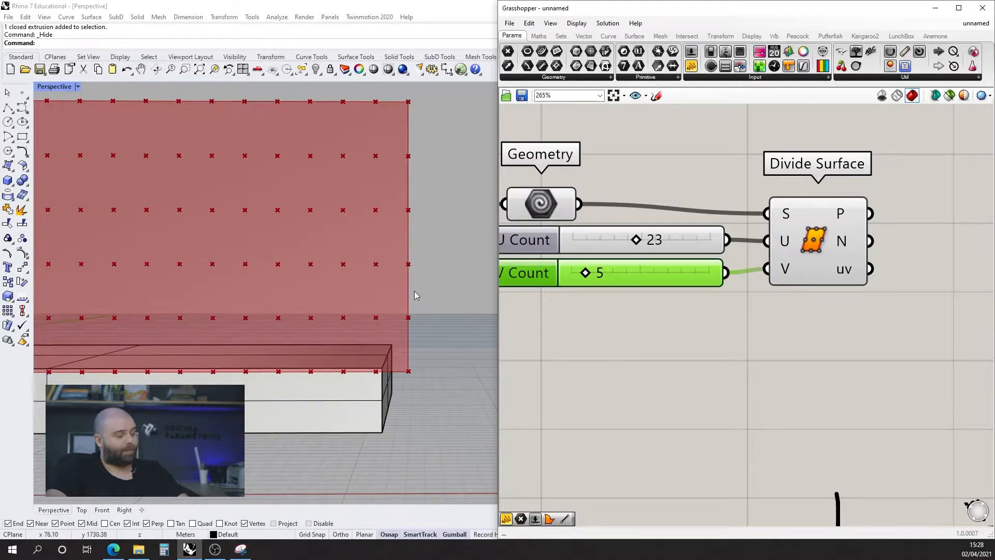
pyautogui.scroll(-8, 414, 272)
pyautogui.moveTo(402, 278); pyautogui.dragTo(358, 293, button='right')
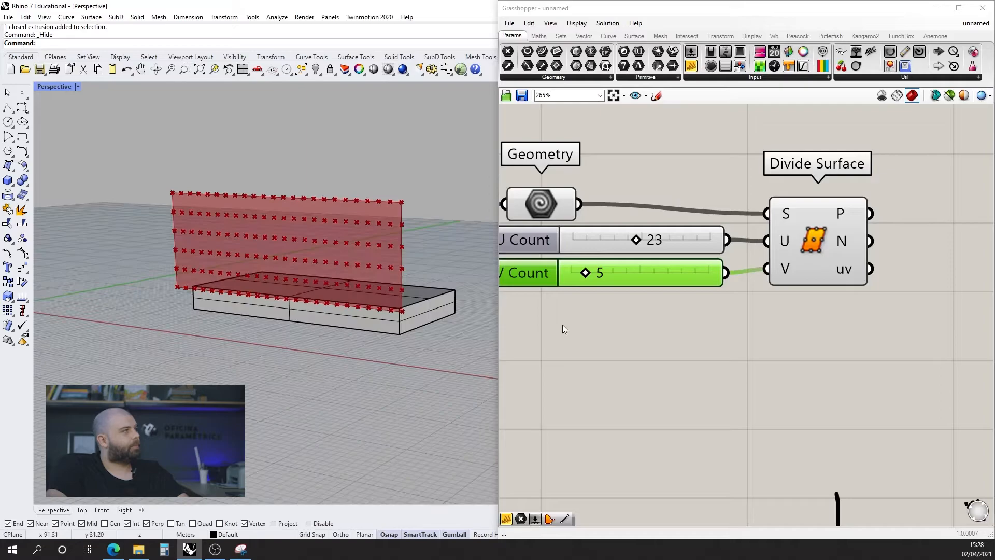
# Shift the two count sliders and Divide Surface together, away from the Geometry parameter.
pyautogui.click(561, 324)
pyautogui.scroll(-5, 573, 298)
pyautogui.moveTo(713, 296); pyautogui.dragTo(532, 267)
pyautogui.moveTo(682, 272); pyautogui.dragTo(749, 269)
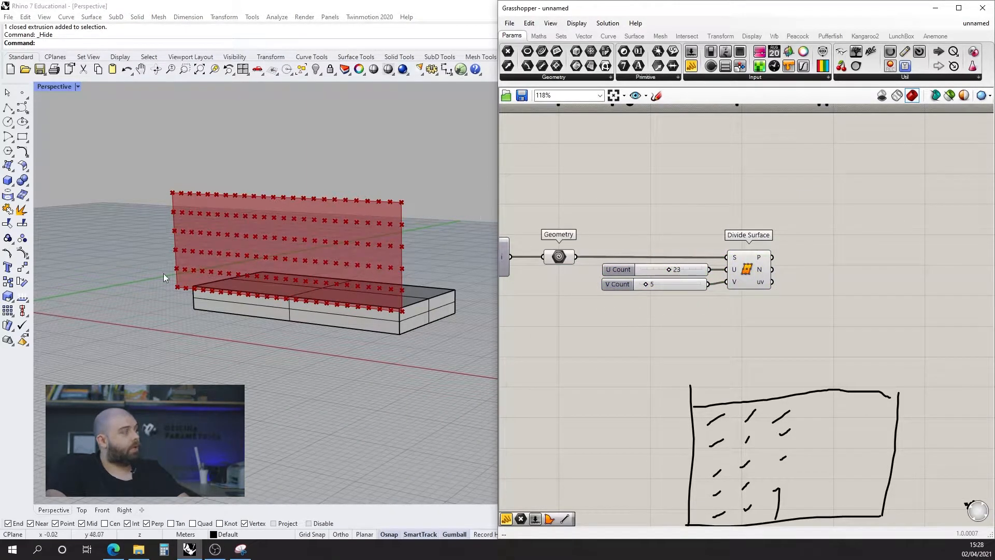
# Delete the freehand façade sketch from the canvas.
pyautogui.scroll(-4, 702, 231)
pyautogui.moveTo(896, 404); pyautogui.dragTo(648, 262)
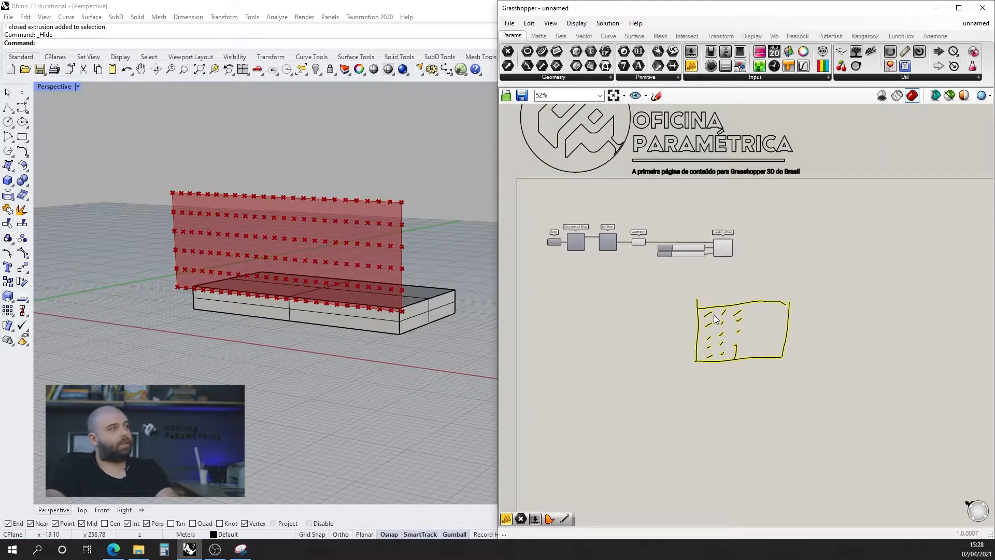
pyautogui.press('Delete')
pyautogui.scroll(4, 730, 246)
pyautogui.doubleClick(739, 368)
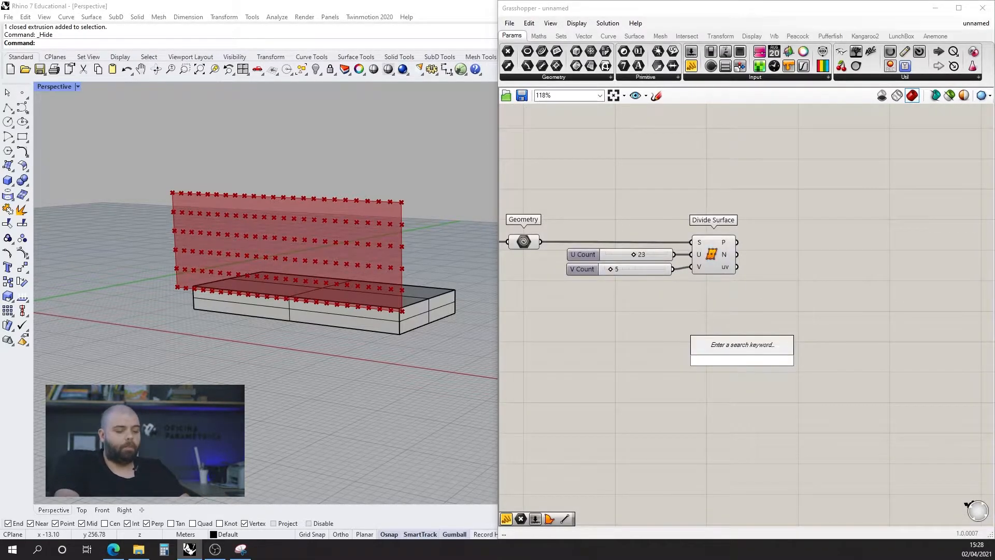
pyautogui.write('populate 2d')
pyautogui.click(735, 346)
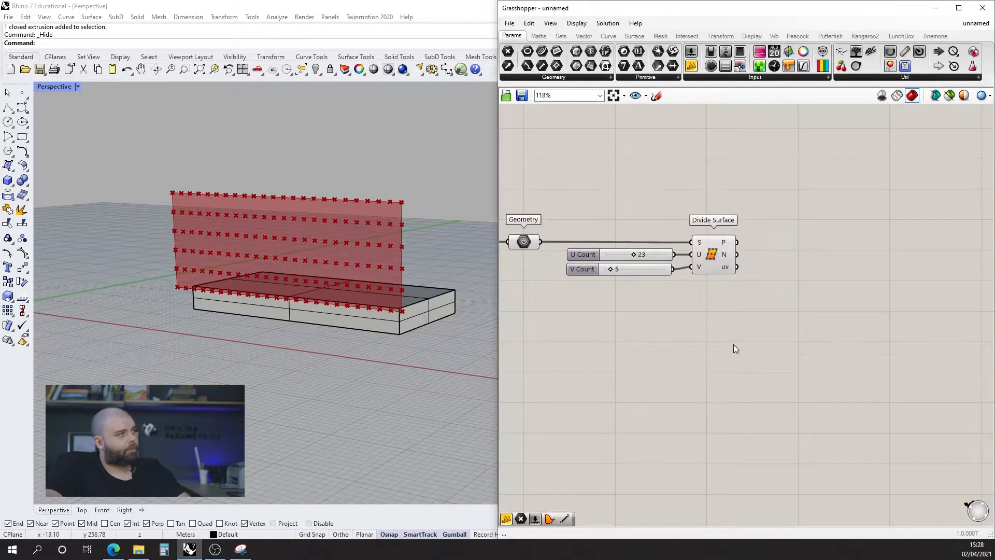
# Add a Populate 2D component to the canvas below Divide Surface.
pyautogui.doubleClick(737, 357)
pyautogui.write('popu')
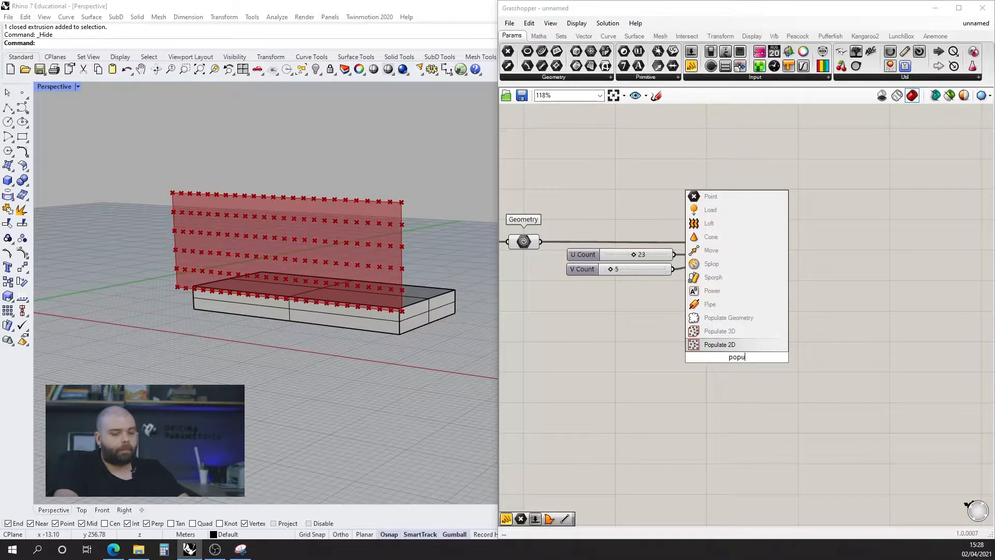
pyautogui.press('Return')
pyautogui.moveTo(741, 363); pyautogui.dragTo(695, 333)
# Examine the points Populate 2D generates at the world origin and move the component clear of the sliders above.
pyautogui.scroll(-4, 295, 209)
pyautogui.moveTo(295, 210); pyautogui.dragTo(163, 238, button='right')
pyautogui.scroll(10, 145, 236)
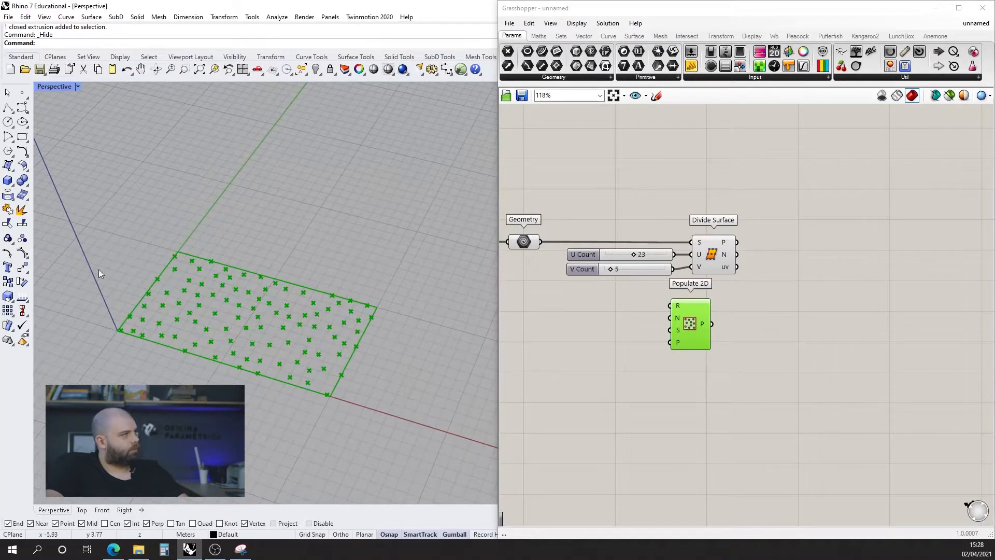
pyautogui.moveTo(255, 284)
pyautogui.mouseDown(button='right')
pyautogui.moveTo(197, 310)
pyautogui.moveTo(268, 291)
pyautogui.mouseUp(button='right')
pyautogui.click(645, 347)
pyautogui.moveTo(697, 321); pyautogui.dragTo(712, 346)
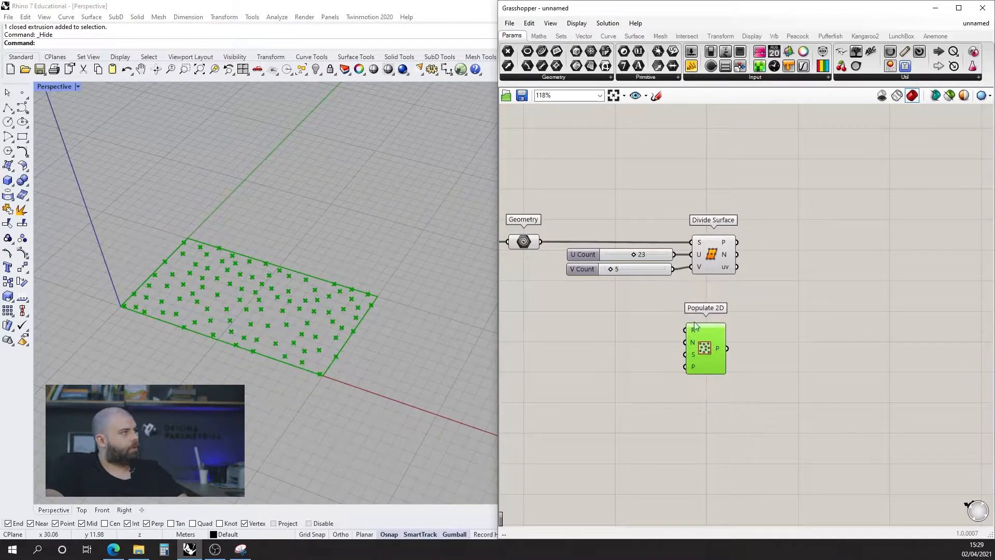
pyautogui.click(703, 317)
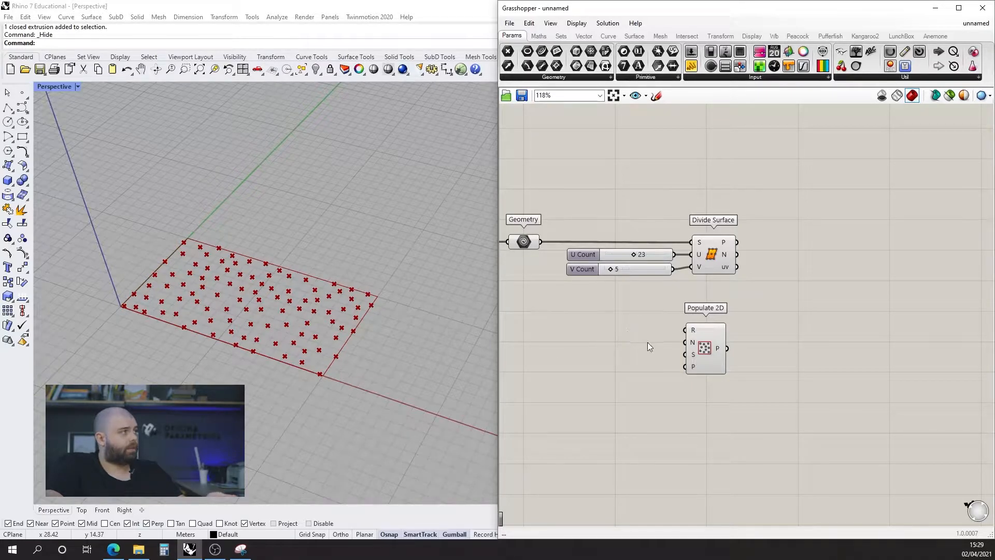
# Check Populate 2D's Region input and add a Rectangle parameter to the canvas beside it.
pyautogui.scroll(3, 622, 329)
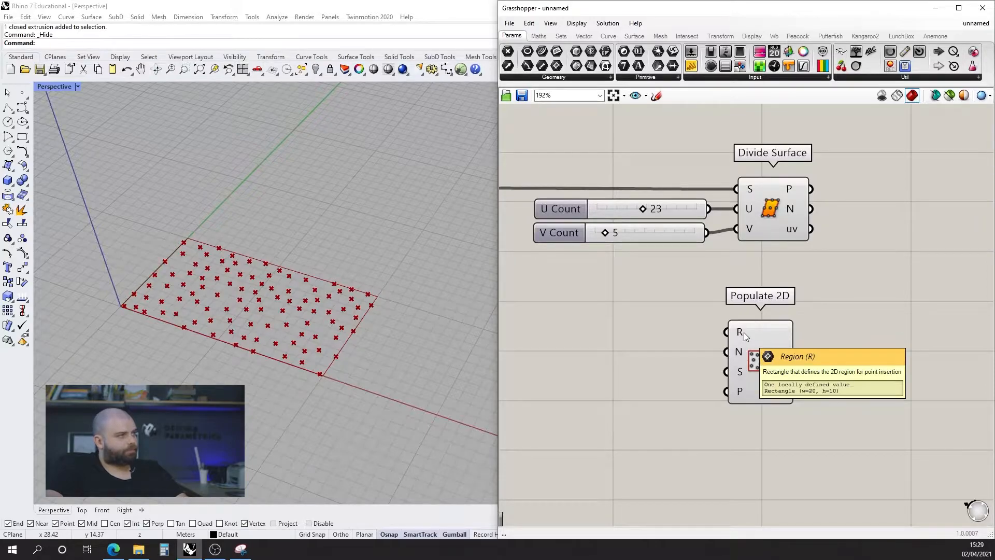
pyautogui.scroll(-5, 51, 273)
pyautogui.moveTo(51, 272); pyautogui.dragTo(96, 251, button='right')
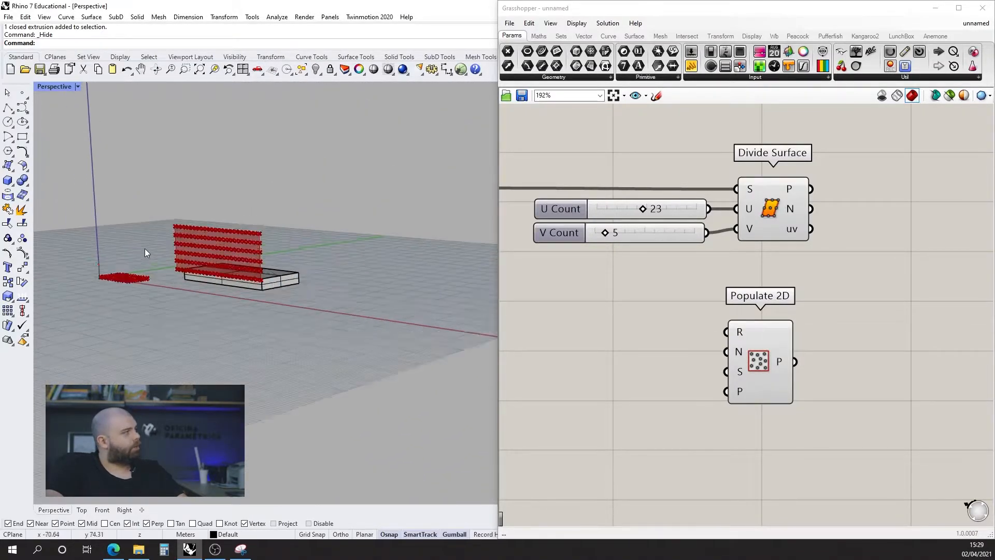
pyautogui.scroll(4, 250, 258)
pyautogui.moveTo(742, 333)
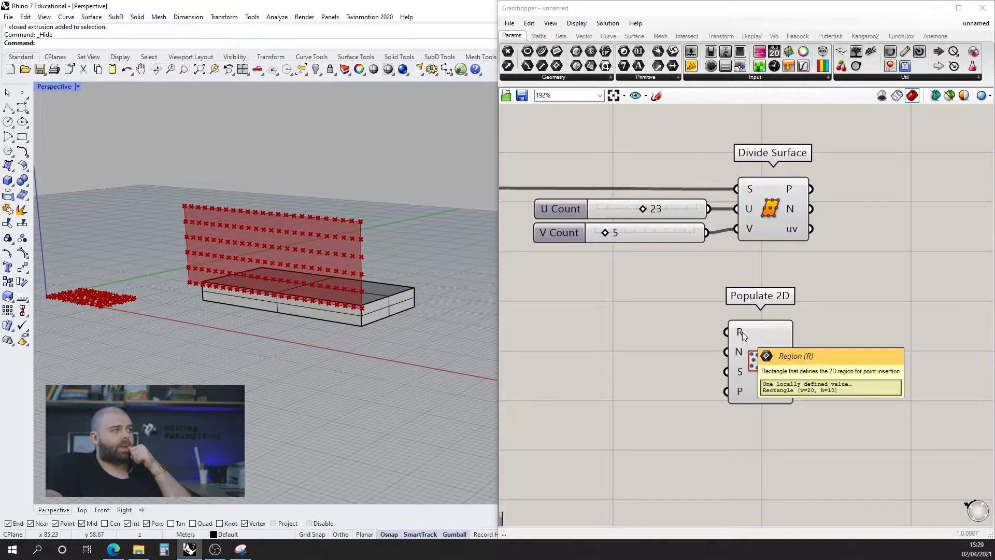
pyautogui.click(562, 75)
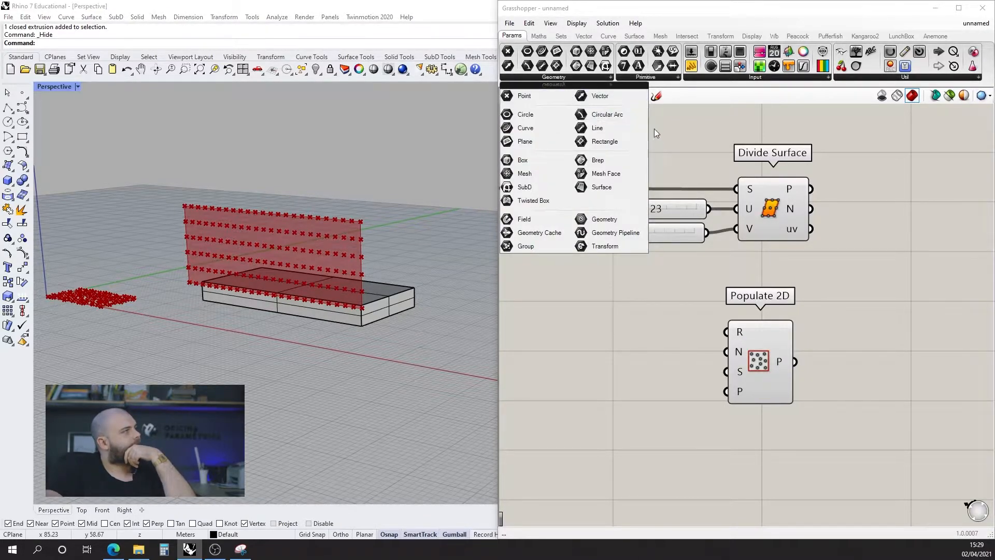
pyautogui.moveTo(615, 138); pyautogui.dragTo(659, 336)
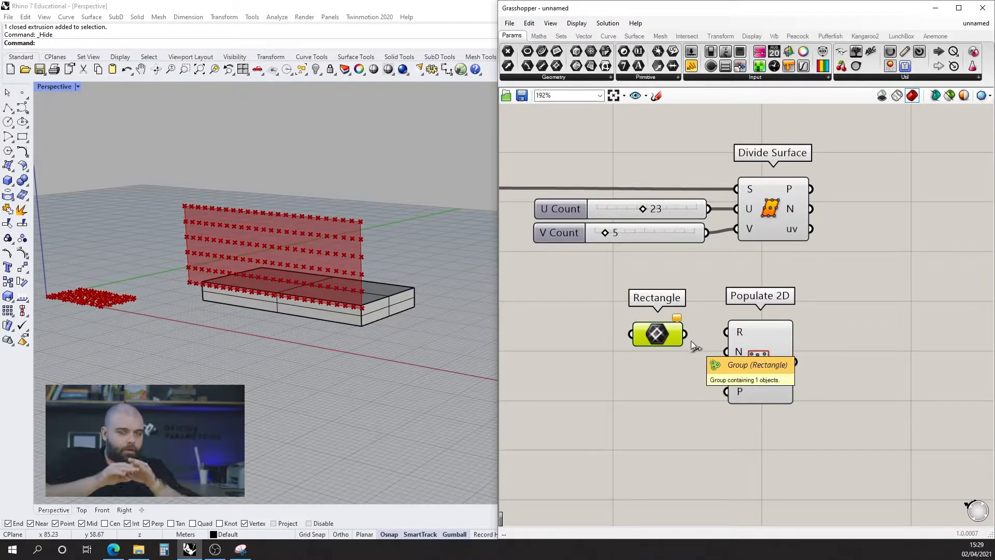
# Connect the Geometry parameter's output to the Rectangle parameter and inspect the façade outline in the model.
pyautogui.scroll(-4, 808, 288)
pyautogui.scroll(3, 654, 304)
pyautogui.click(654, 304)
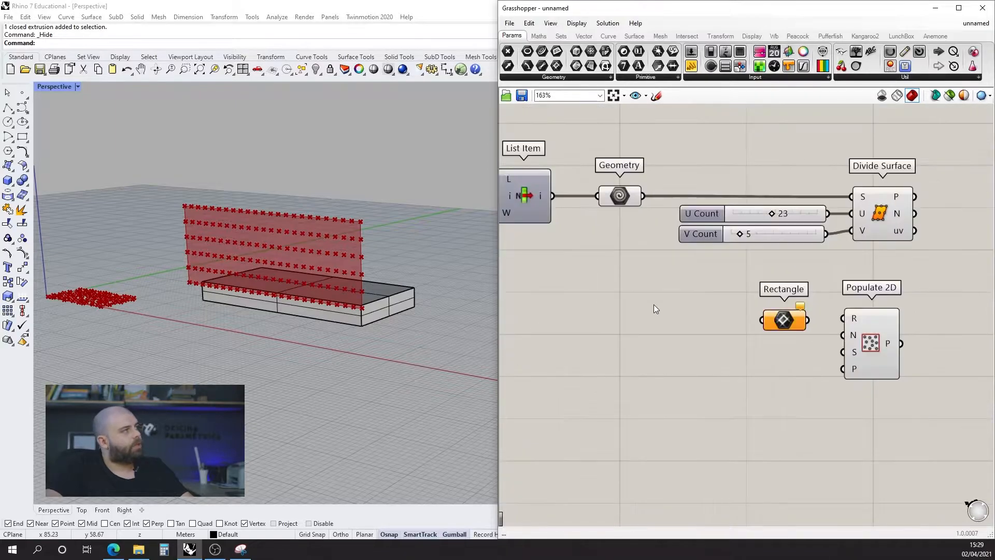
pyautogui.click(620, 199)
pyautogui.moveTo(644, 197); pyautogui.dragTo(724, 311)
pyautogui.scroll(5, 206, 222)
pyautogui.scroll(-7, 170, 198)
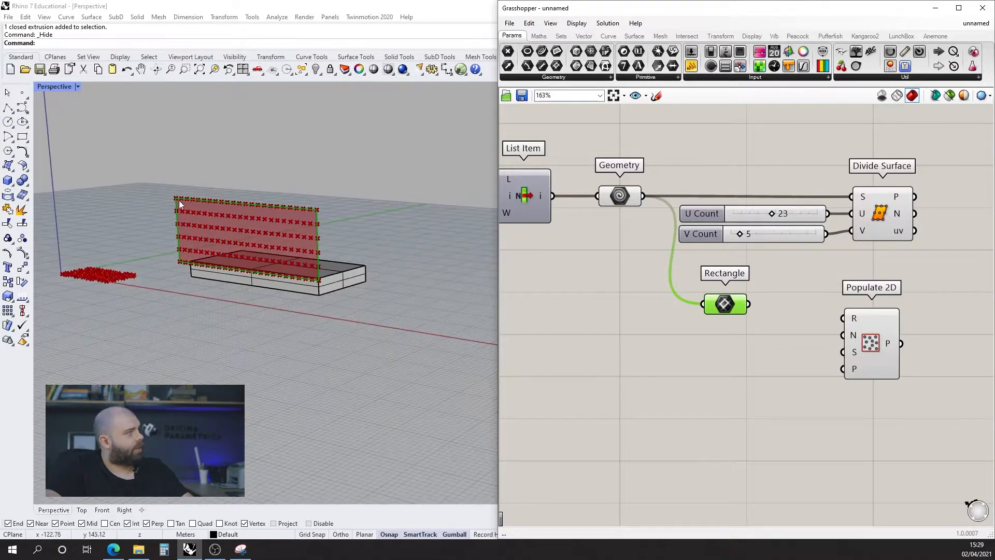
pyautogui.scroll(4, 170, 198)
pyautogui.scroll(1, 156, 196)
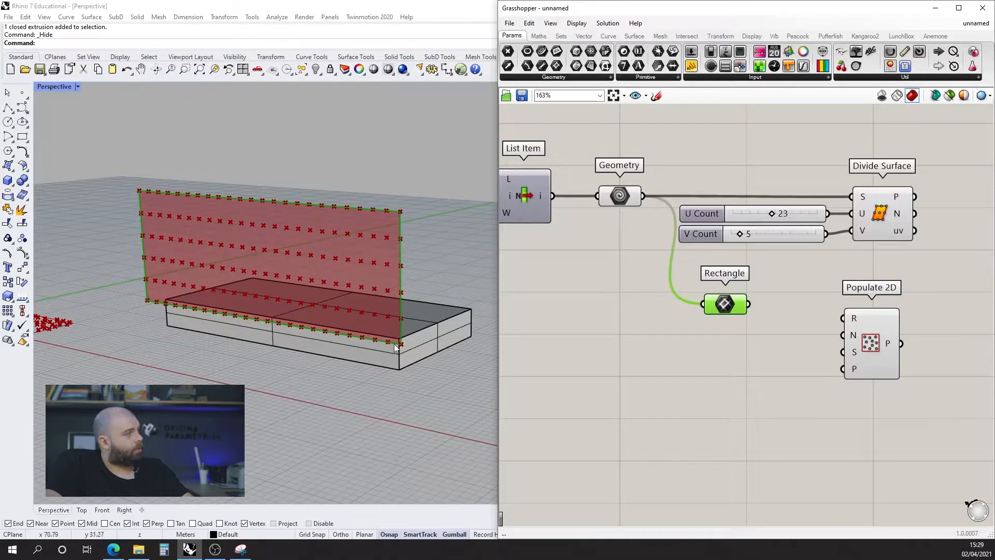
# Try a Curve parameter fed by the Geometry output below Rectangle, and delete it after comparing the two.
pyautogui.doubleClick(670, 399)
pyautogui.write('curve')
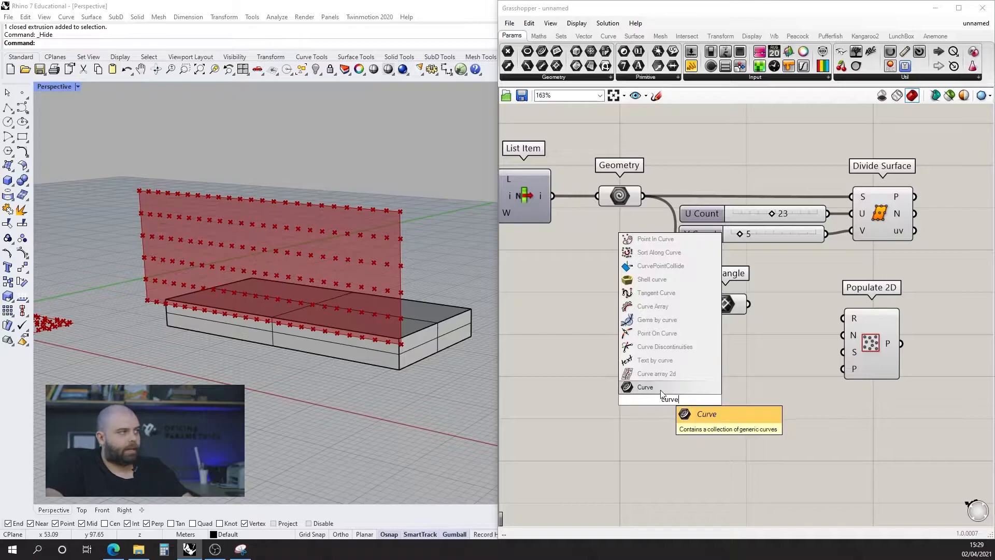
pyautogui.press('Return')
pyautogui.moveTo(643, 196); pyautogui.dragTo(709, 347)
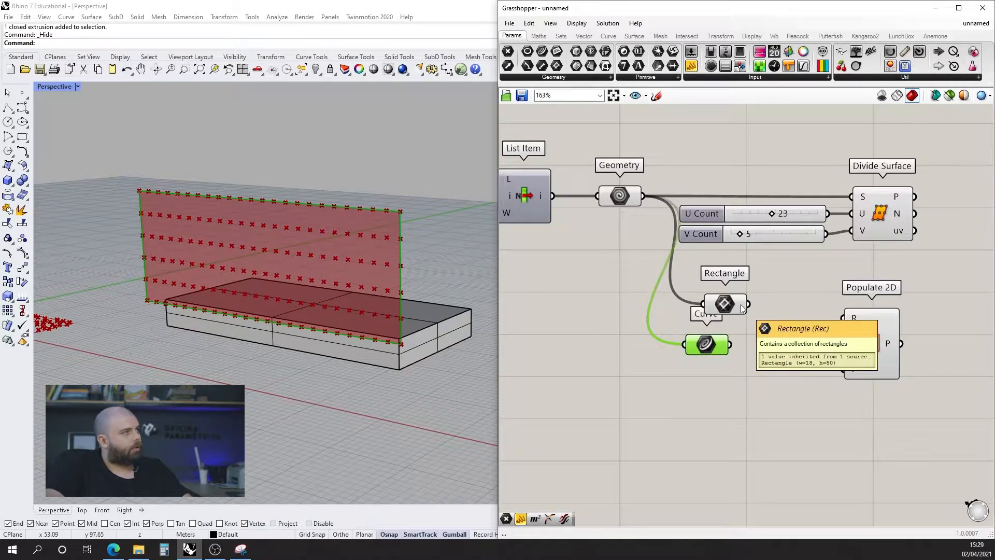
pyautogui.moveTo(720, 347)
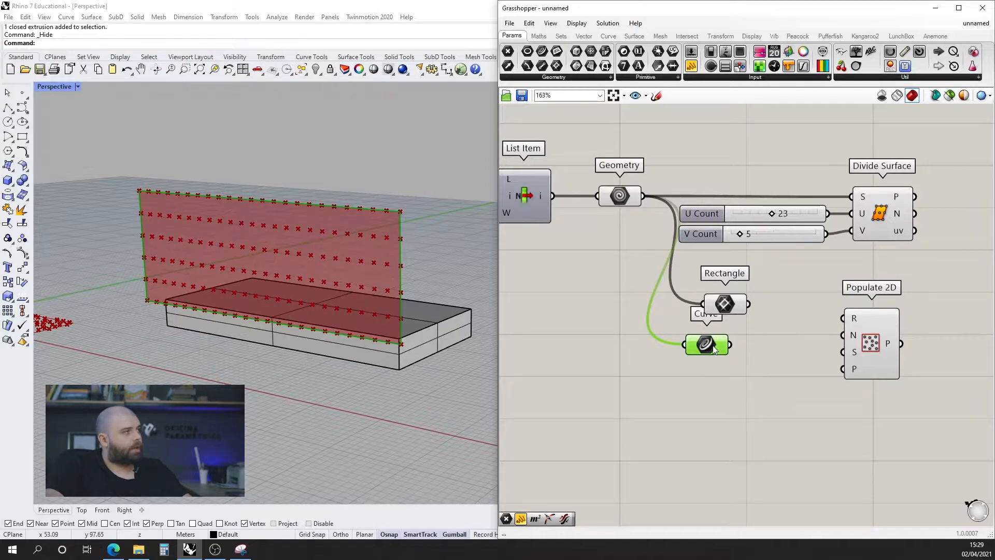
pyautogui.moveTo(722, 351); pyautogui.dragTo(730, 364)
pyautogui.click(745, 341)
pyautogui.moveTo(734, 311)
pyautogui.mouseDown()
pyautogui.moveTo(727, 298)
pyautogui.moveTo(732, 307)
pyautogui.mouseUp()
pyautogui.click(773, 394)
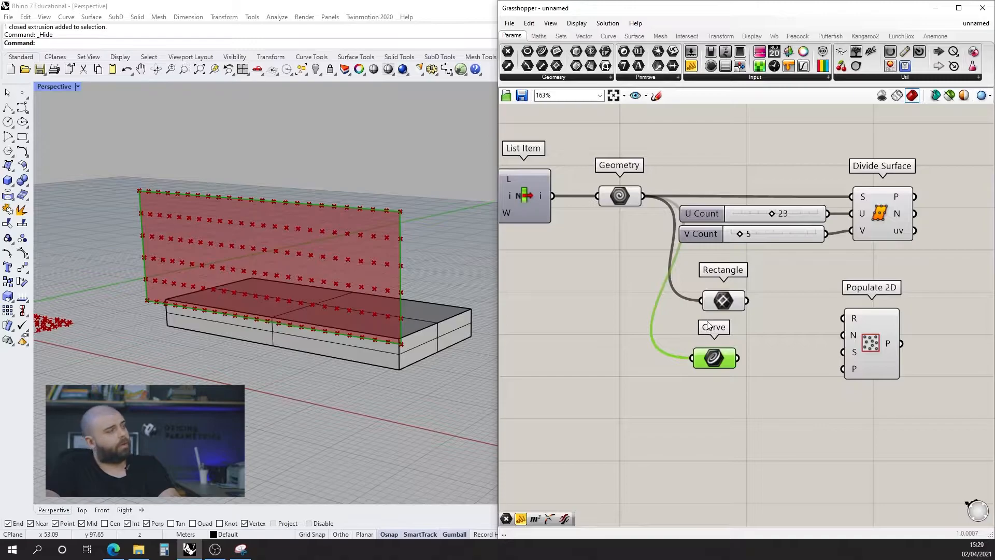
pyautogui.press('Delete')
# Connect the Rectangle parameter to Populate 2D's Region input and inspect the random points on the façade.
pyautogui.moveTo(723, 300); pyautogui.dragTo(725, 313)
pyautogui.moveTo(876, 340); pyautogui.dragTo(880, 338)
pyautogui.click(724, 313)
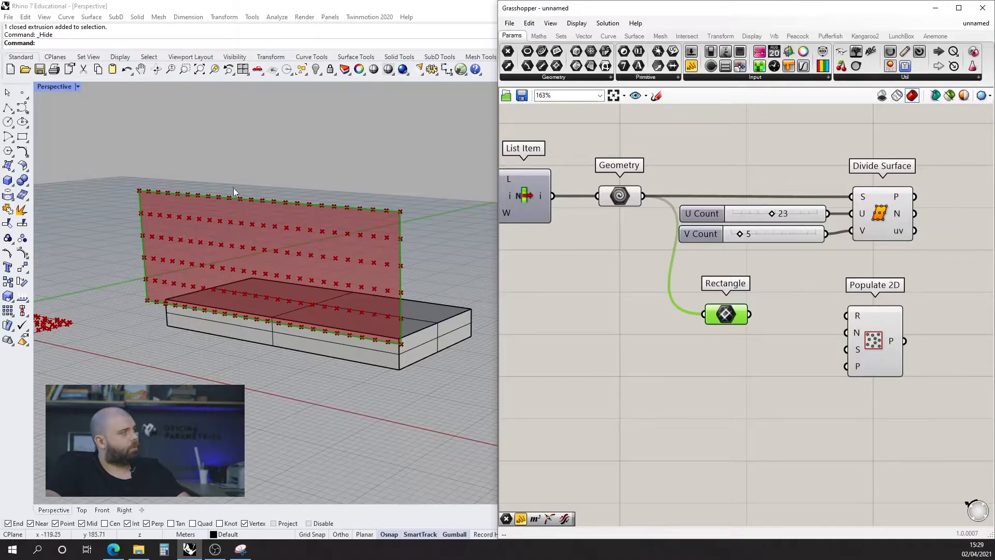
pyautogui.click(864, 385)
pyautogui.click(728, 312)
pyautogui.moveTo(751, 314); pyautogui.dragTo(850, 344)
pyautogui.click(759, 350)
pyautogui.scroll(4, 232, 255)
pyautogui.moveTo(231, 254)
pyautogui.mouseDown(button='right')
pyautogui.moveTo(268, 223)
pyautogui.moveTo(216, 250)
pyautogui.moveTo(242, 253)
pyautogui.moveTo(233, 245)
pyautogui.mouseUp(button='right')
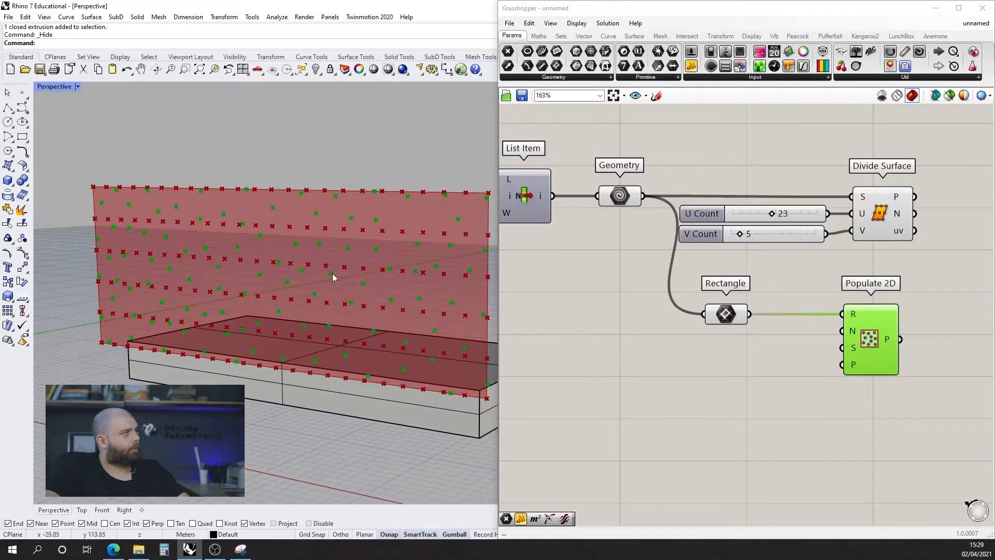
pyautogui.scroll(-3, 586, 331)
pyautogui.scroll(4, 714, 332)
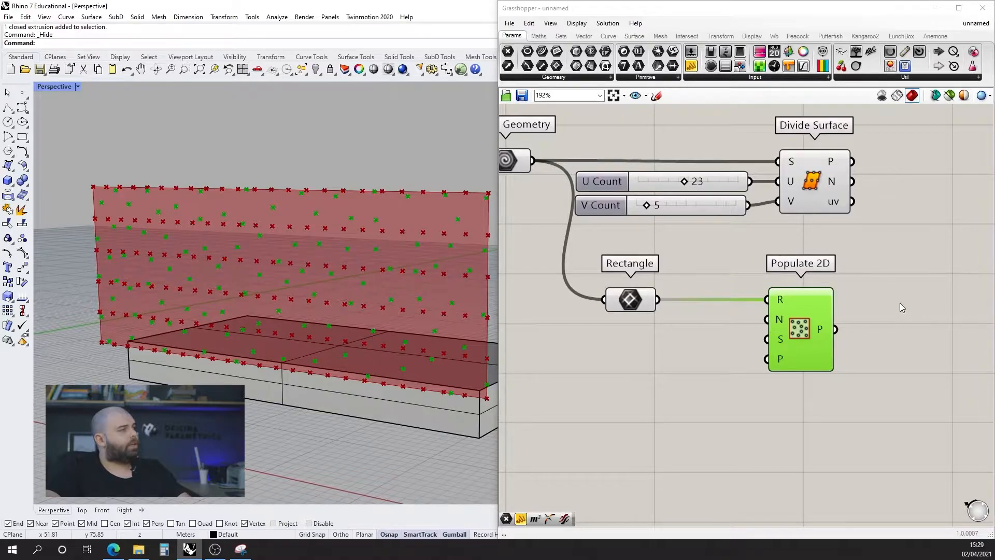
pyautogui.click(915, 283)
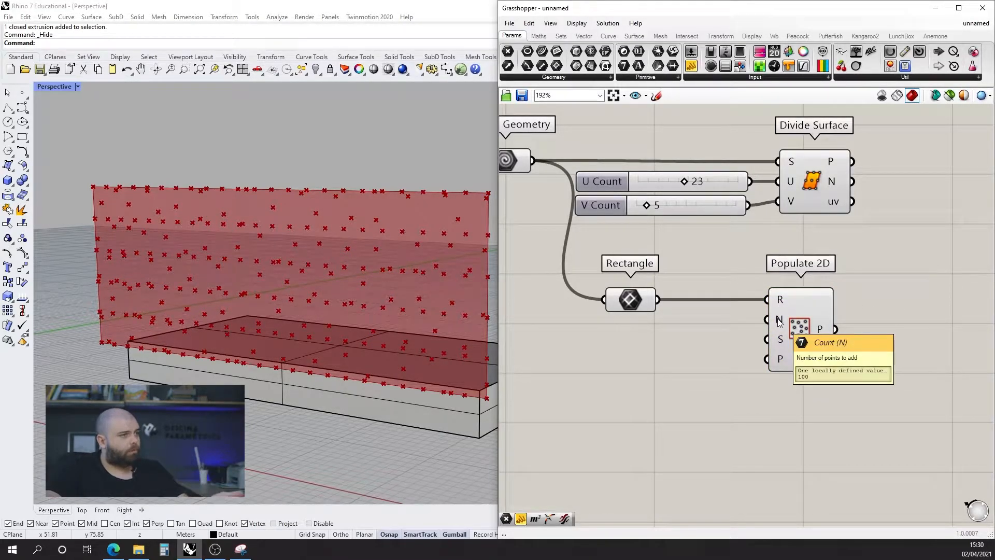
# Add a number slider ranging from 0 to 50, connect it to Populate 2D's Count input and set it to 22.
pyautogui.doubleClick(606, 343)
pyautogui.write('0')
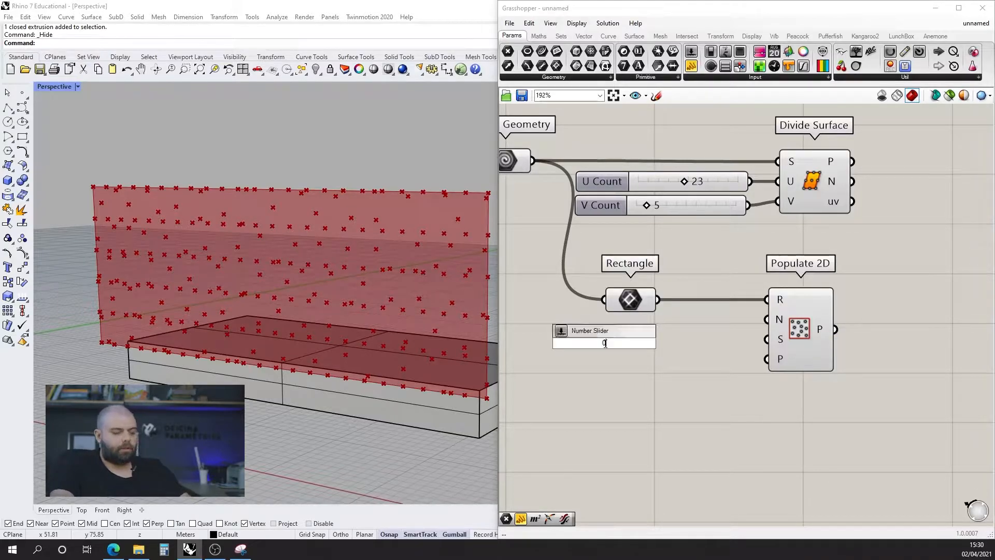
pyautogui.write('<50')
pyautogui.press('Return')
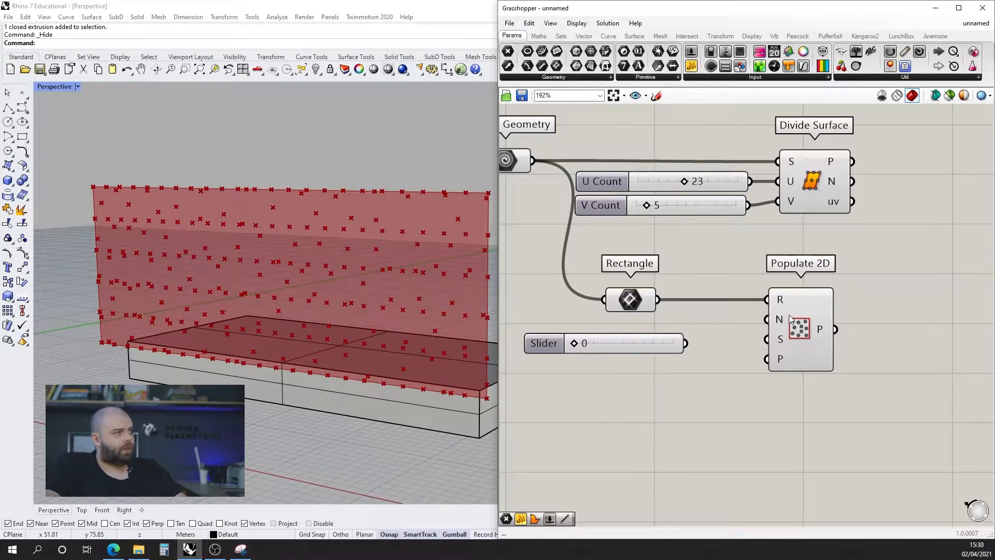
pyautogui.moveTo(767, 320); pyautogui.dragTo(687, 343)
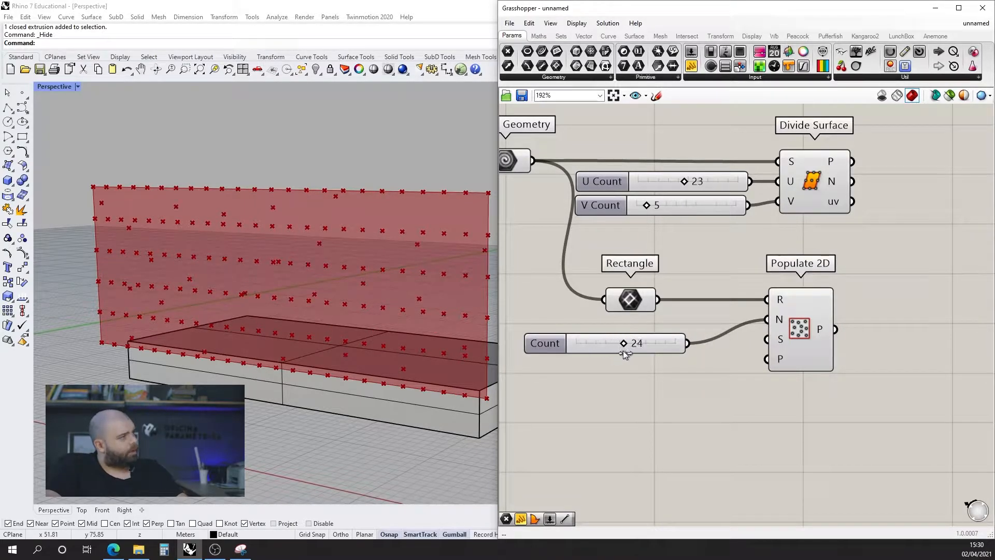
pyautogui.click(804, 342)
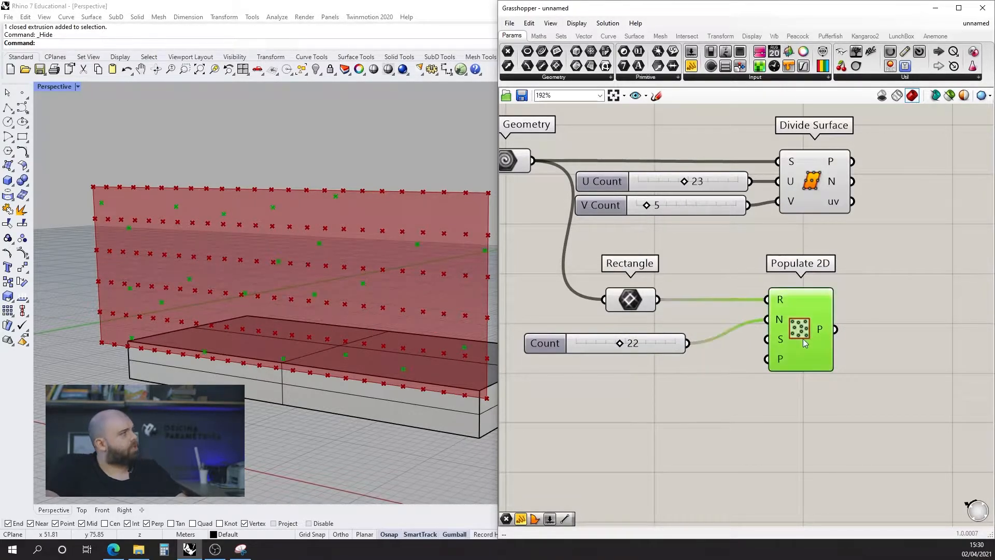
pyautogui.scroll(-3, 285, 253)
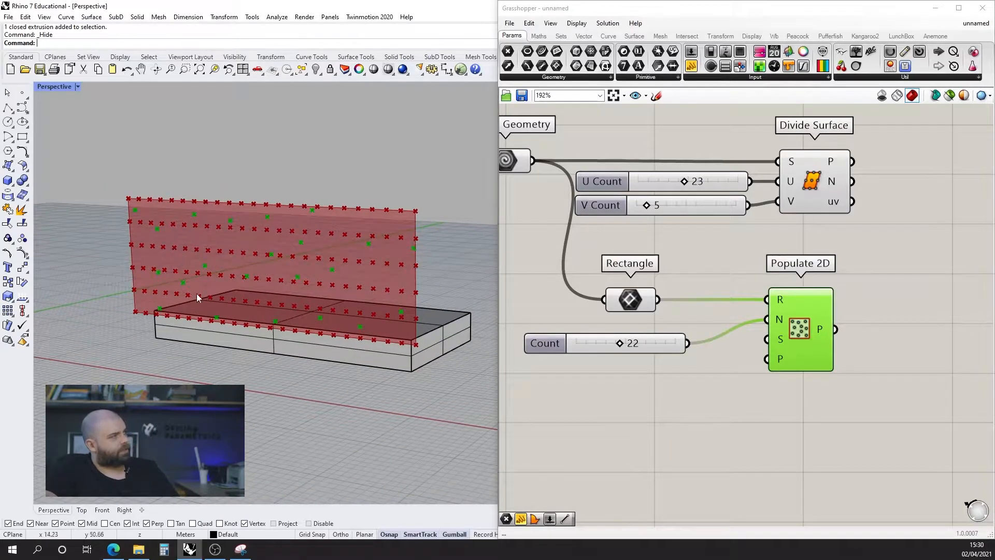
pyautogui.click(710, 400)
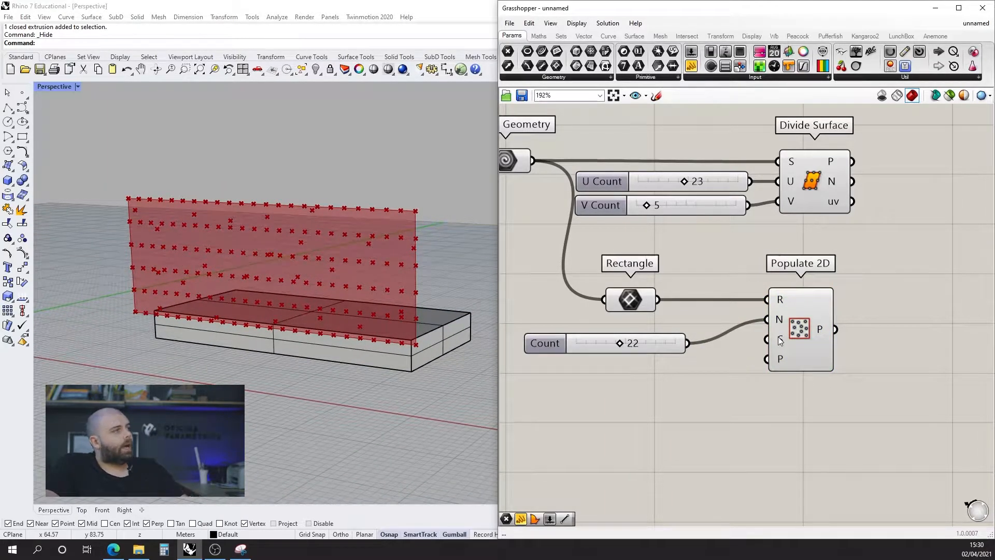
# Add a number slider ranging from 0 to 1000000 below the Count slider and connect it to Populate 2D's Seed input.
pyautogui.moveTo(782, 341)
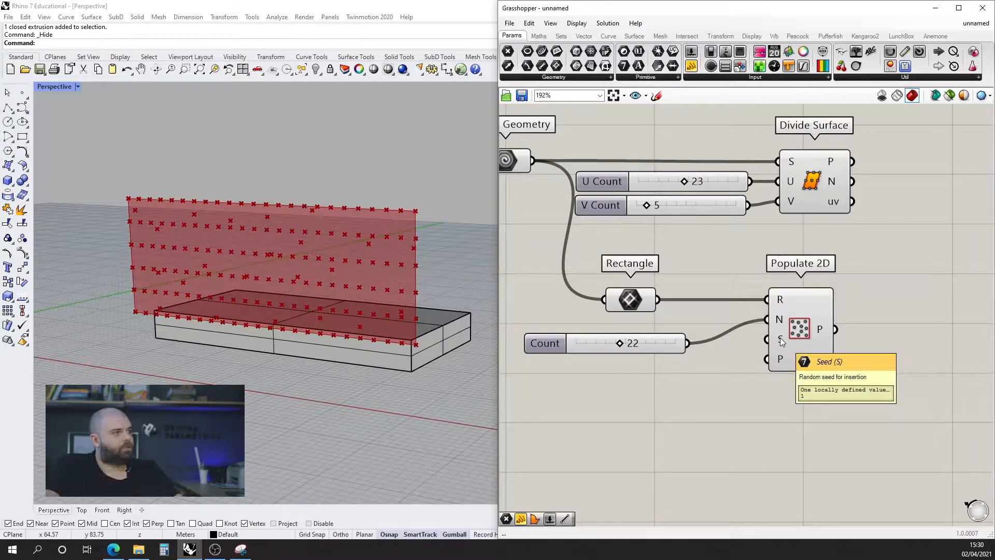
pyautogui.doubleClick(619, 425)
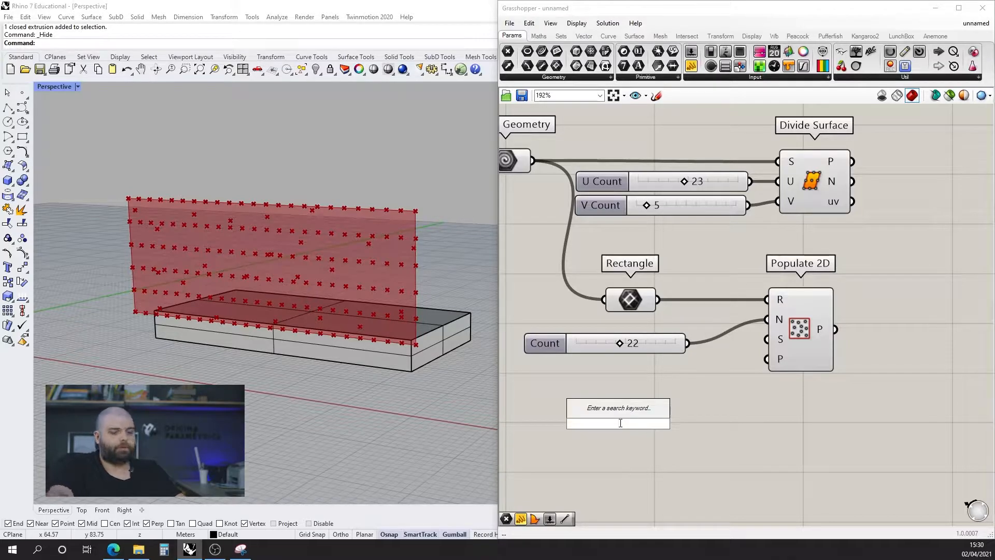
pyautogui.write('0<1000000')
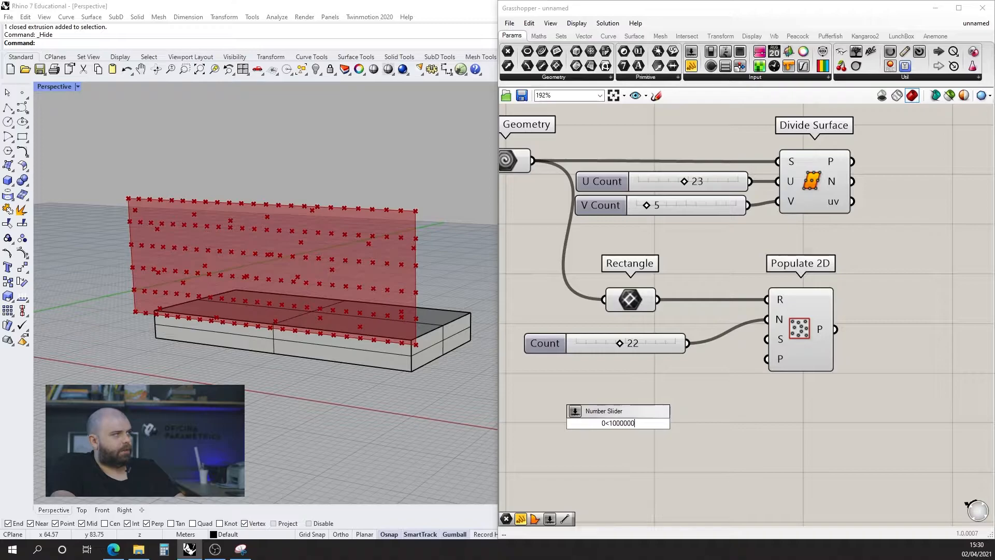
pyautogui.press('Return')
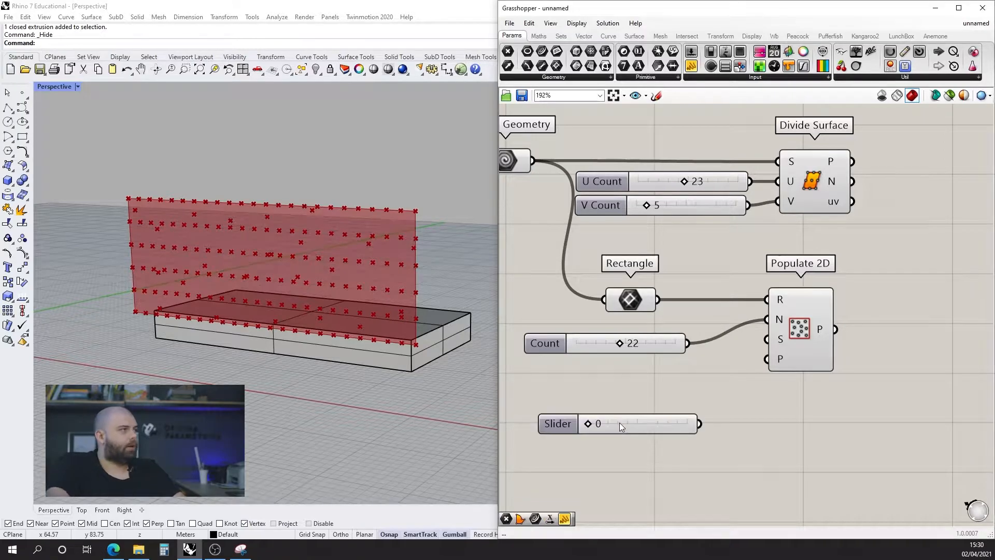
pyautogui.moveTo(620, 422); pyautogui.dragTo(599, 366)
pyautogui.moveTo(695, 364); pyautogui.dragTo(767, 340)
# Set the Seed slider to 380101 and line it up under the Count slider.
pyautogui.moveTo(563, 364); pyautogui.dragTo(606, 369)
pyautogui.moveTo(793, 336); pyautogui.dragTo(790, 336)
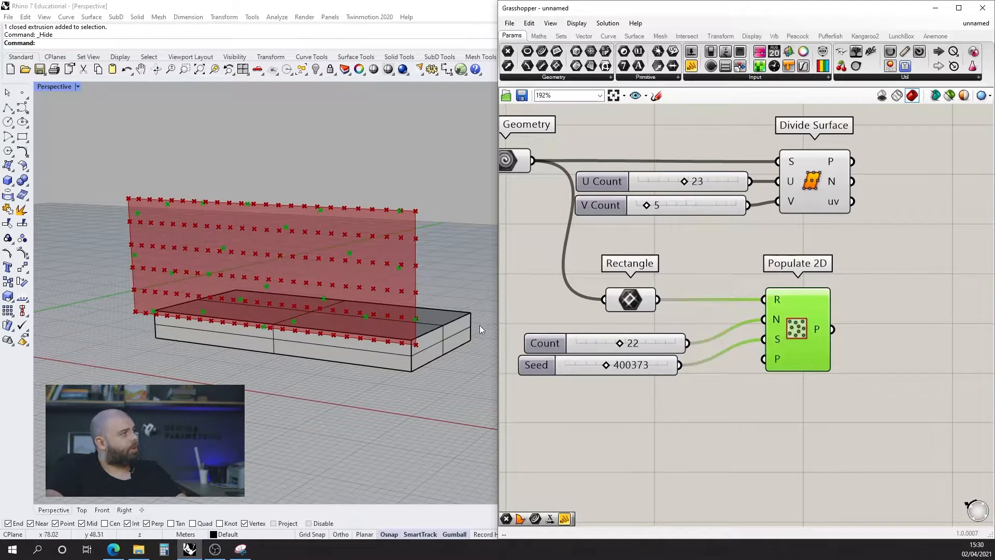
pyautogui.moveTo(609, 367)
pyautogui.mouseDown()
pyautogui.moveTo(622, 366)
pyautogui.moveTo(592, 366)
pyautogui.mouseUp()
pyautogui.click(707, 369)
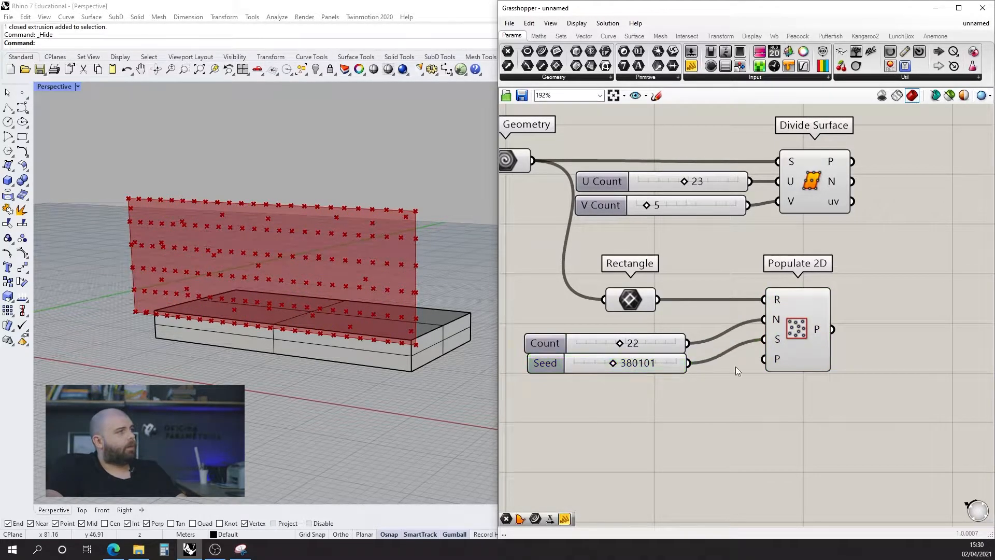
# Rearrange the Populate 2D group and move Divide Surface with its two sliders down, bringing both point setups closer together.
pyautogui.moveTo(783, 357)
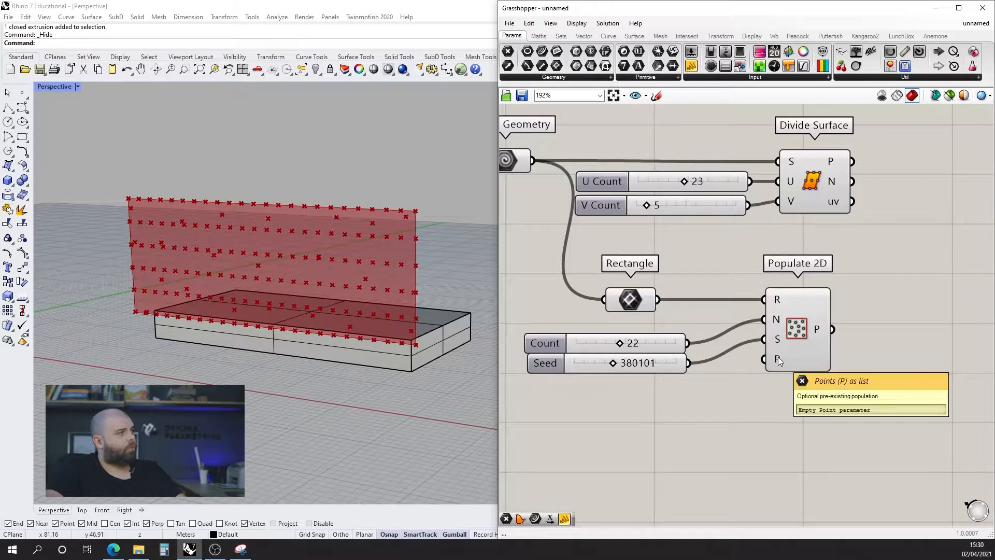
pyautogui.moveTo(793, 331); pyautogui.dragTo(785, 341)
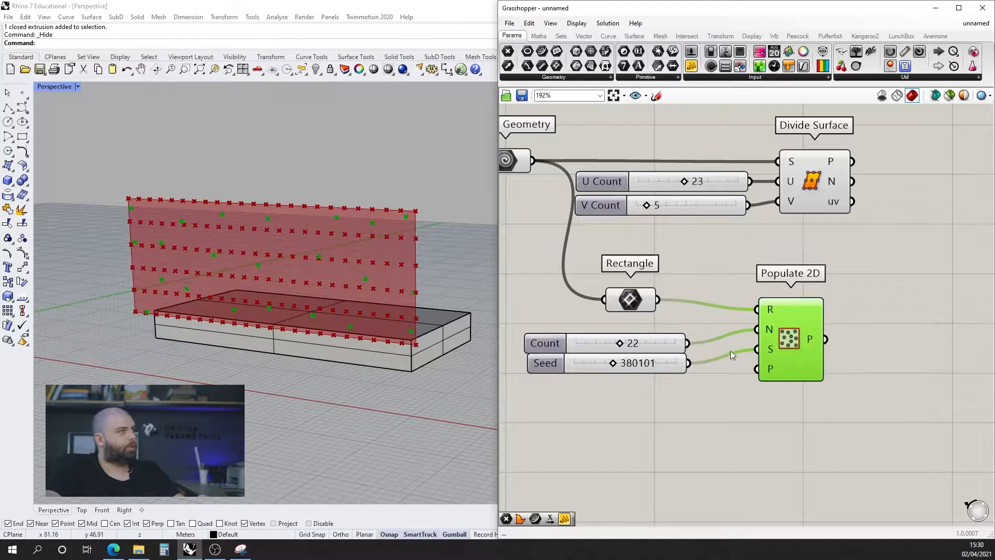
pyautogui.scroll(-4, 682, 354)
pyautogui.moveTo(768, 403); pyautogui.dragTo(586, 320)
pyautogui.moveTo(708, 347); pyautogui.dragTo(722, 363)
pyautogui.moveTo(747, 319); pyautogui.dragTo(599, 248)
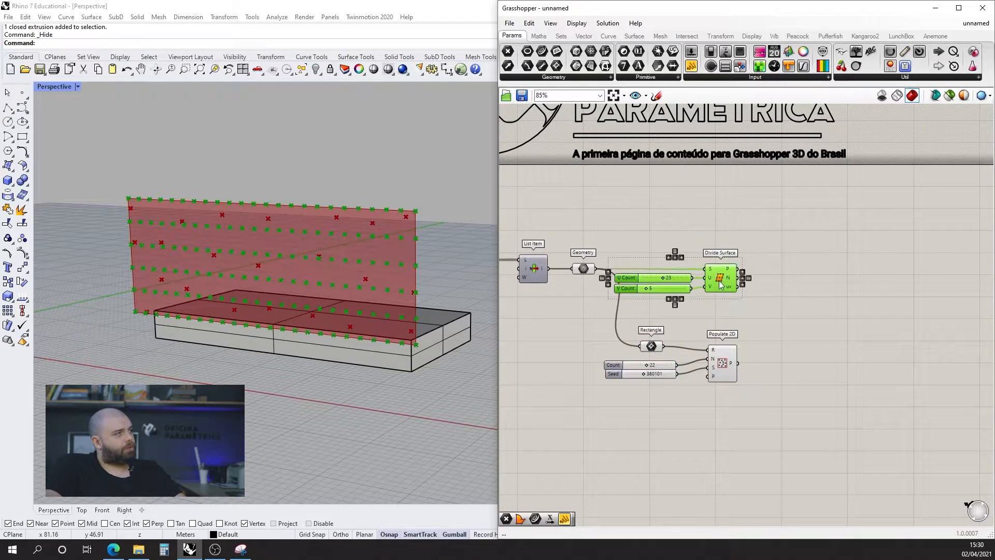
pyautogui.moveTo(719, 281); pyautogui.dragTo(719, 314)
pyautogui.click(762, 270)
# Sketch a freehand four-sided façade outline on the empty canvas beside the two point components.
pyautogui.moveTo(798, 212); pyautogui.dragTo(658, 167, button='right')
pyautogui.scroll(3, 407, 227)
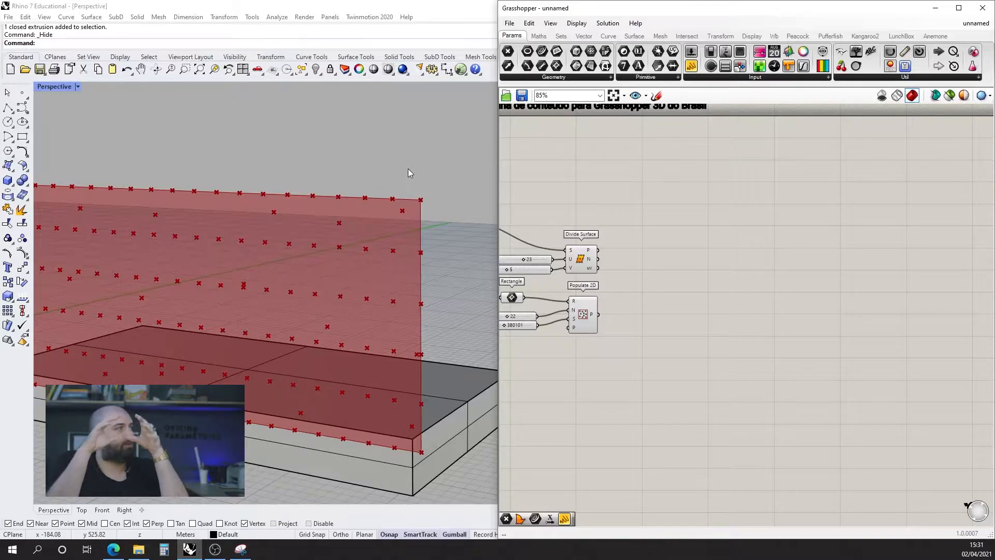
pyautogui.click(656, 96)
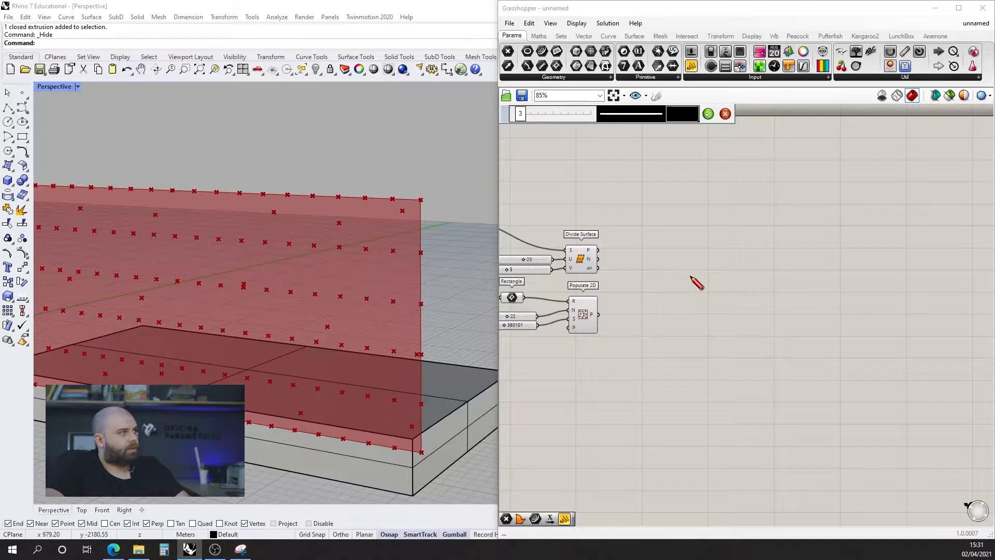
pyautogui.scroll(-2, 749, 273)
pyautogui.moveTo(620, 253)
pyautogui.mouseDown()
pyautogui.moveTo(602, 322)
pyautogui.moveTo(747, 336)
pyautogui.moveTo(758, 265)
pyautogui.mouseUp()
pyautogui.moveTo(619, 254); pyautogui.dragTo(753, 275)
pyautogui.scroll(4, 687, 275)
# Sketch four columns of short diagonal strokes, three strokes per column, inside the freehand façade outline.
pyautogui.moveTo(574, 276); pyautogui.dragTo(617, 253)
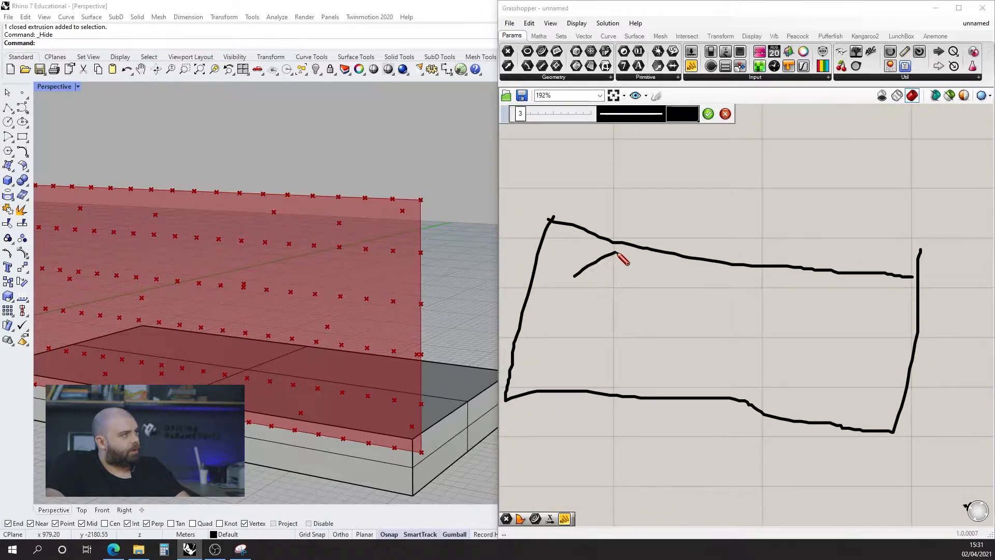
pyautogui.moveTo(562, 311); pyautogui.dragTo(586, 296)
pyautogui.moveTo(552, 357); pyautogui.dragTo(597, 319)
pyautogui.moveTo(674, 283); pyautogui.dragTo(704, 269)
pyautogui.moveTo(661, 320); pyautogui.dragTo(695, 295)
pyautogui.moveTo(650, 369); pyautogui.dragTo(697, 335)
pyautogui.moveTo(790, 297); pyautogui.dragTo(815, 278)
pyautogui.moveTo(790, 330); pyautogui.dragTo(817, 316)
pyautogui.moveTo(779, 373); pyautogui.dragTo(821, 344)
pyautogui.moveTo(881, 299); pyautogui.dragTo(892, 285)
pyautogui.moveTo(884, 325); pyautogui.dragTo(890, 315)
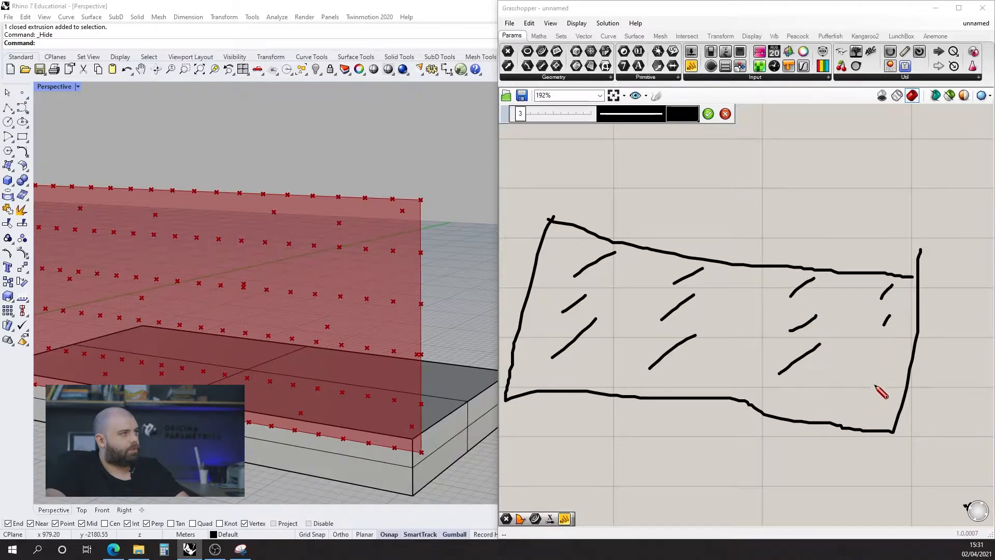
pyautogui.moveTo(864, 400); pyautogui.dragTo(882, 377)
# Set the sketch colour to red, draw a filled dot between the first two columns of strokes, and finish the sketch.
pyautogui.scroll(2, 702, 248)
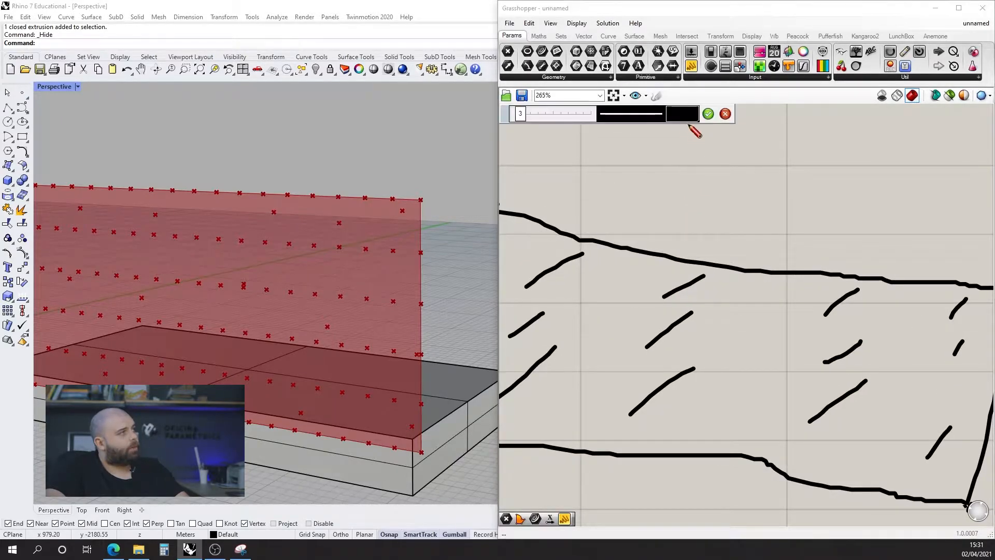
pyautogui.click(685, 119)
pyautogui.click(697, 144)
pyautogui.scroll(4, 602, 314)
pyautogui.moveTo(613, 267)
pyautogui.mouseDown()
pyautogui.moveTo(598, 279)
pyautogui.moveTo(607, 275)
pyautogui.mouseUp()
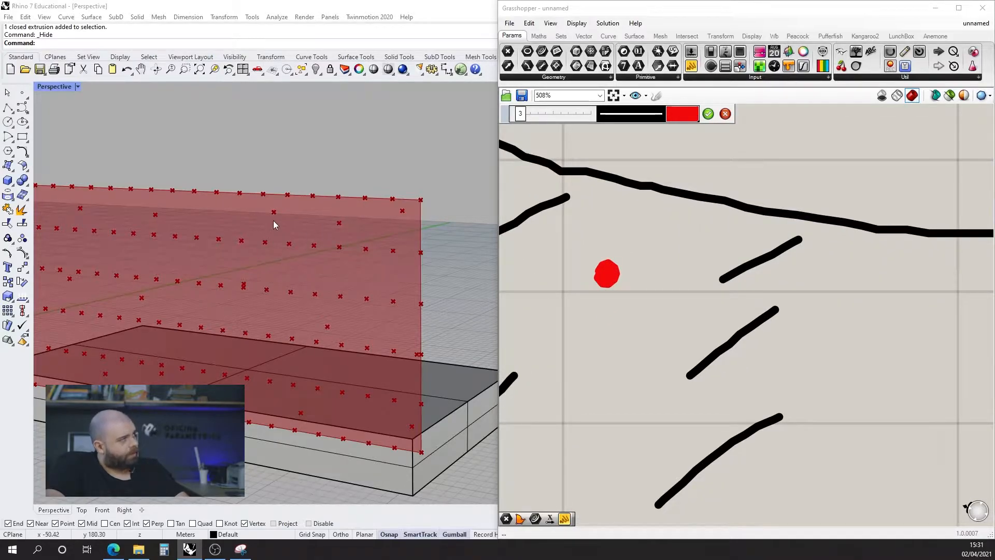
pyautogui.click(709, 114)
pyautogui.scroll(-6, 714, 172)
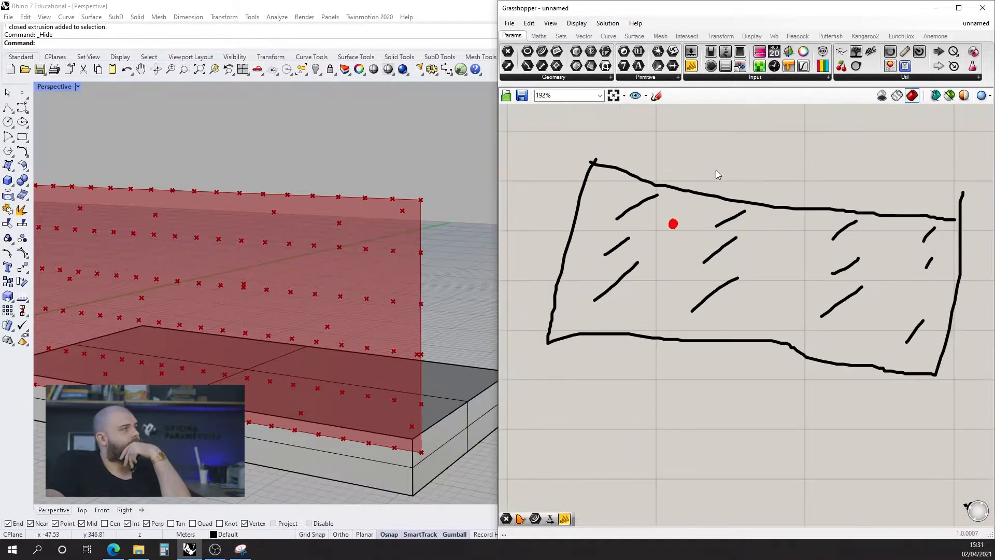
# Sketch four yellow lines from the red dot to the surrounding diagonal strokes, two toward each neighbouring column, and finish the sketch.
pyautogui.click(657, 96)
pyautogui.scroll(2, 700, 229)
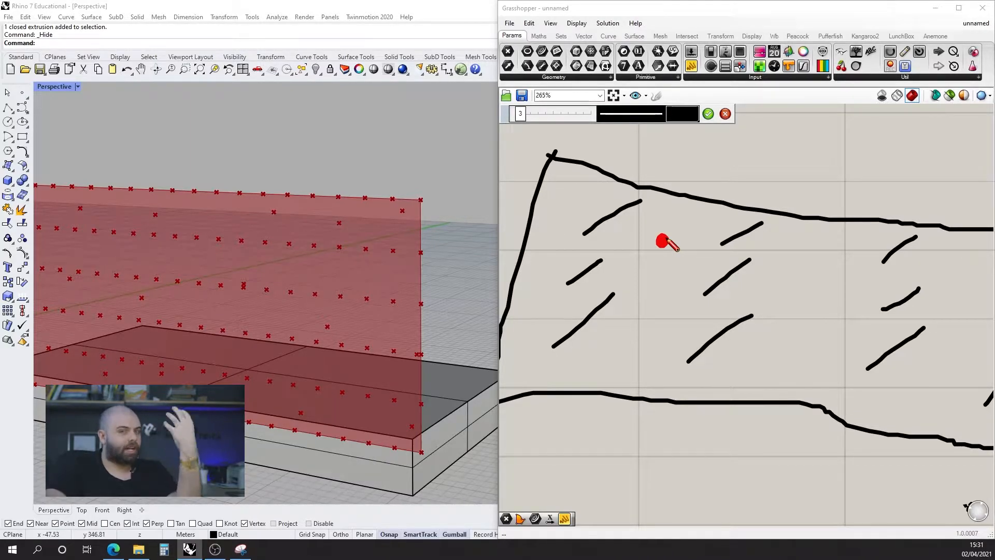
pyautogui.scroll(2, 674, 246)
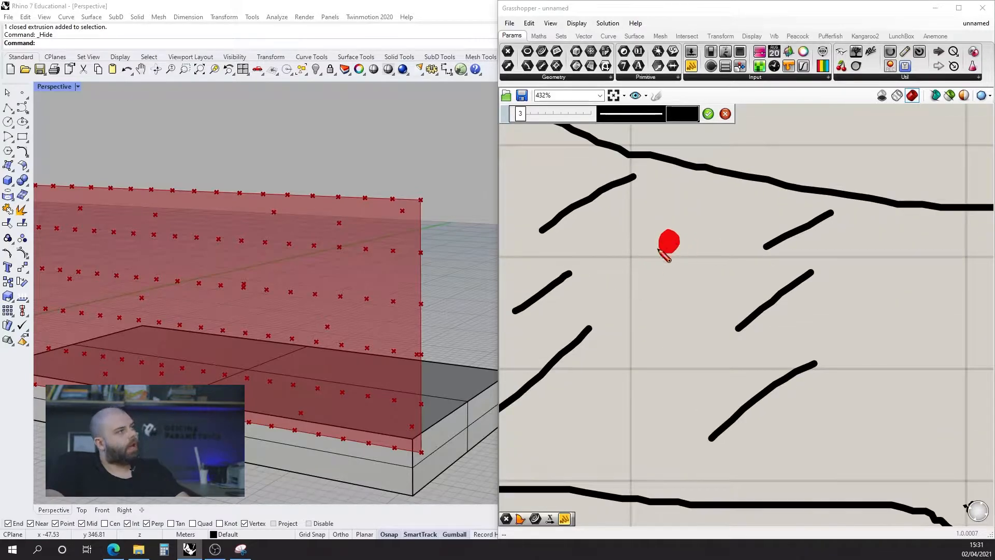
pyautogui.click(680, 114)
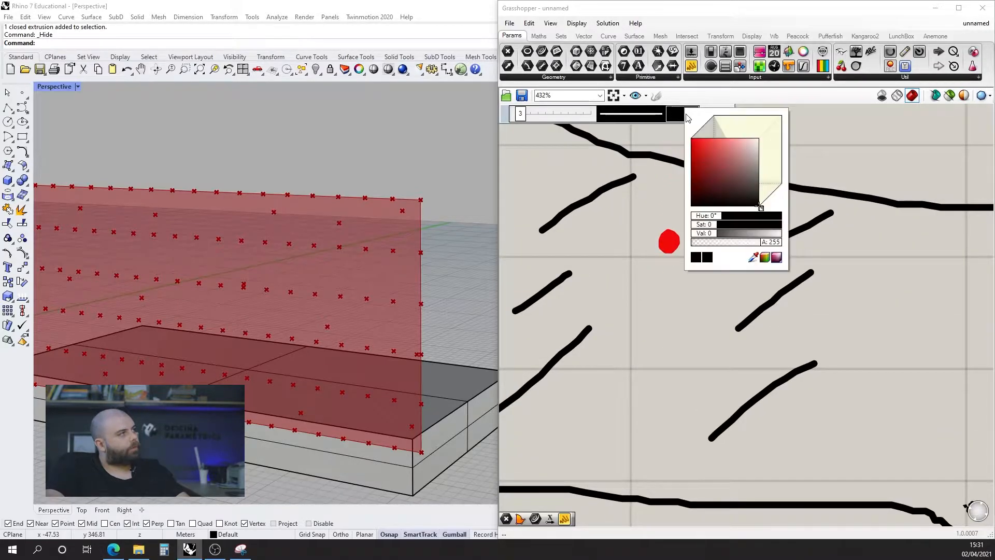
pyautogui.click(722, 215)
pyautogui.moveTo(722, 215)
pyautogui.mouseDown()
pyautogui.moveTo(687, 216)
pyautogui.moveTo(715, 217)
pyautogui.moveTo(705, 217)
pyautogui.mouseUp()
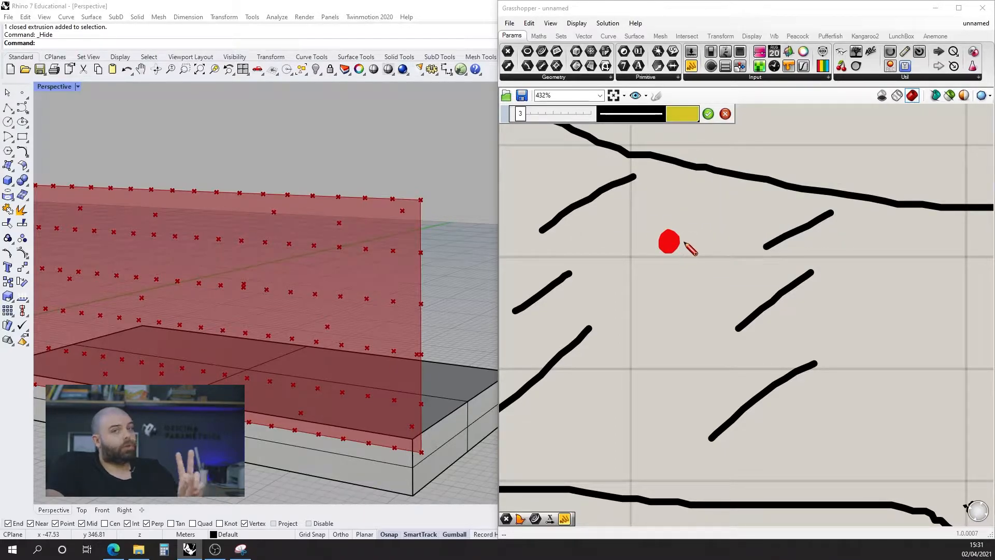
pyautogui.scroll(-2, 658, 247)
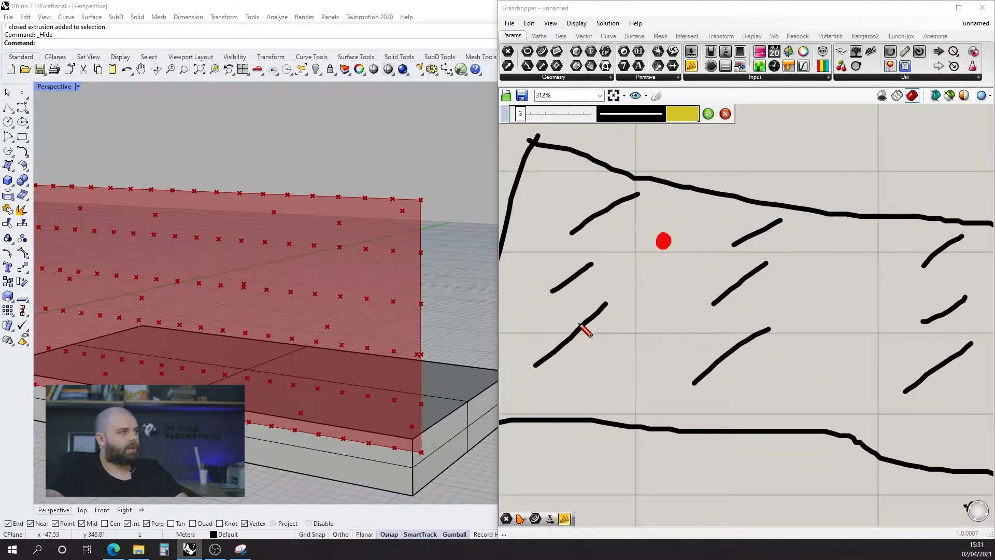
pyautogui.scroll(-2, 584, 329)
pyautogui.scroll(6, 700, 266)
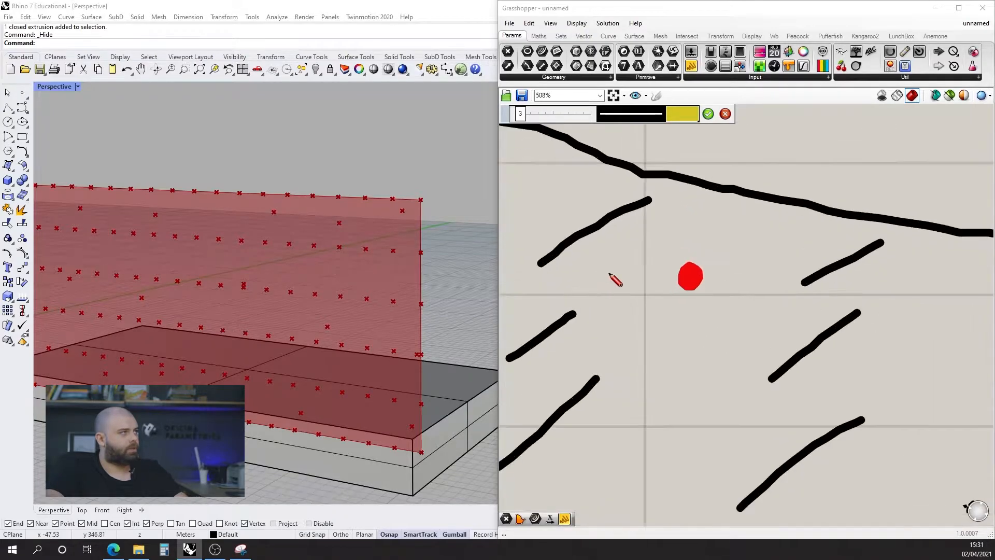
pyautogui.moveTo(686, 265); pyautogui.dragTo(857, 275)
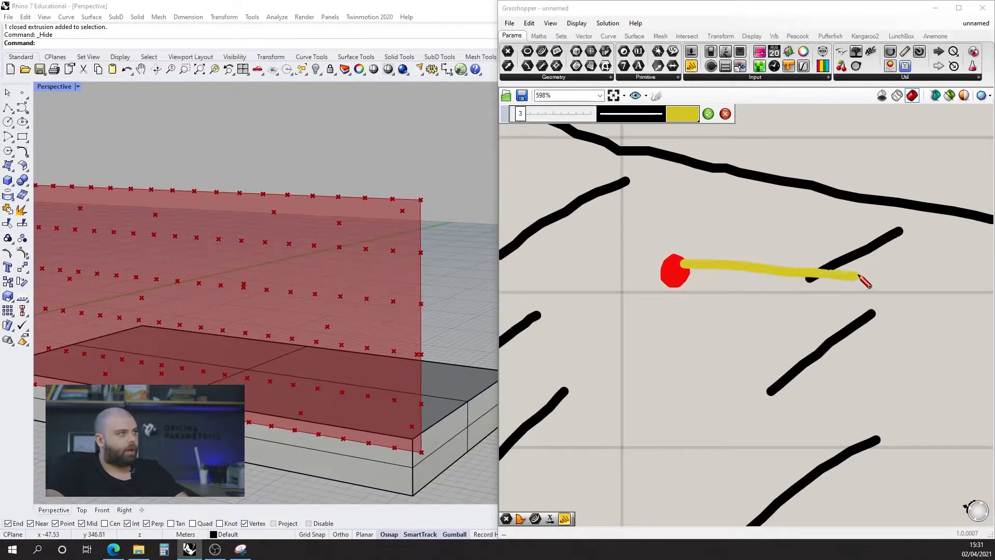
pyautogui.moveTo(679, 267); pyautogui.dragTo(586, 203)
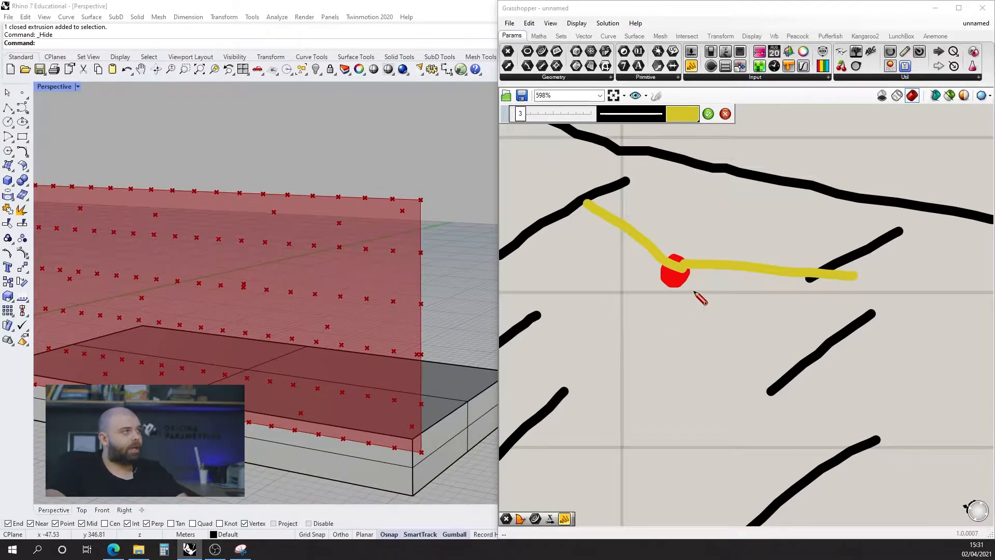
pyautogui.scroll(-2, 689, 282)
pyautogui.moveTo(684, 273); pyautogui.dragTo(570, 323)
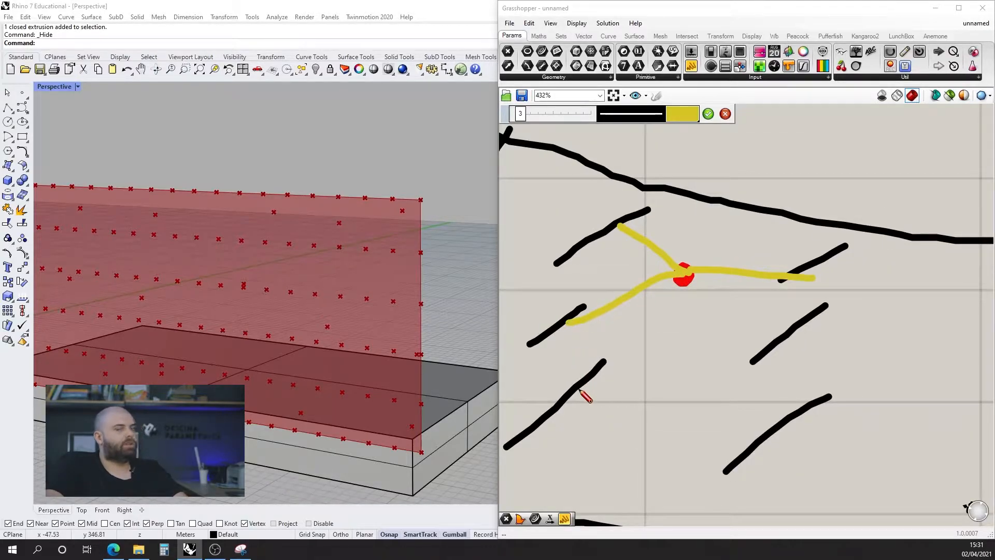
pyautogui.moveTo(684, 274); pyautogui.dragTo(758, 345)
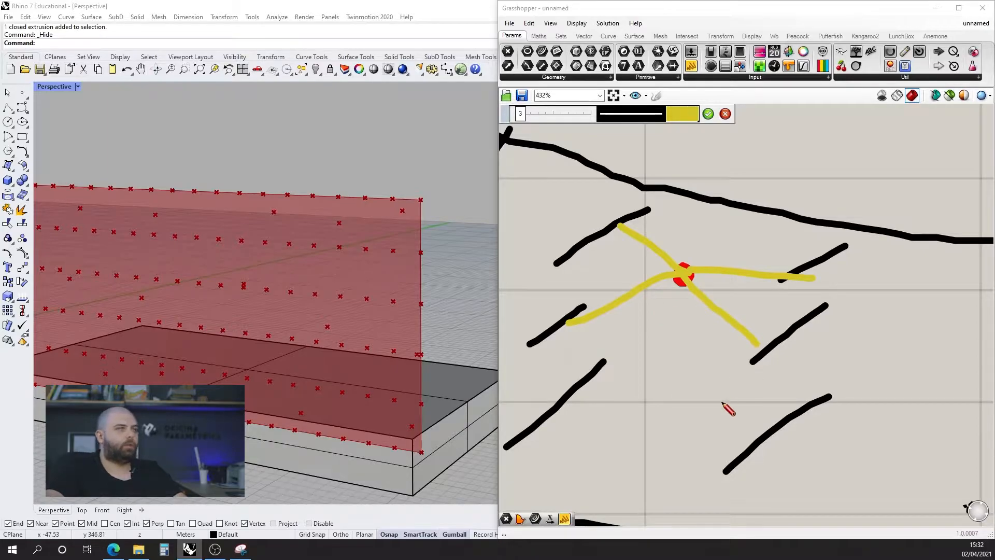
pyautogui.scroll(-2, 704, 348)
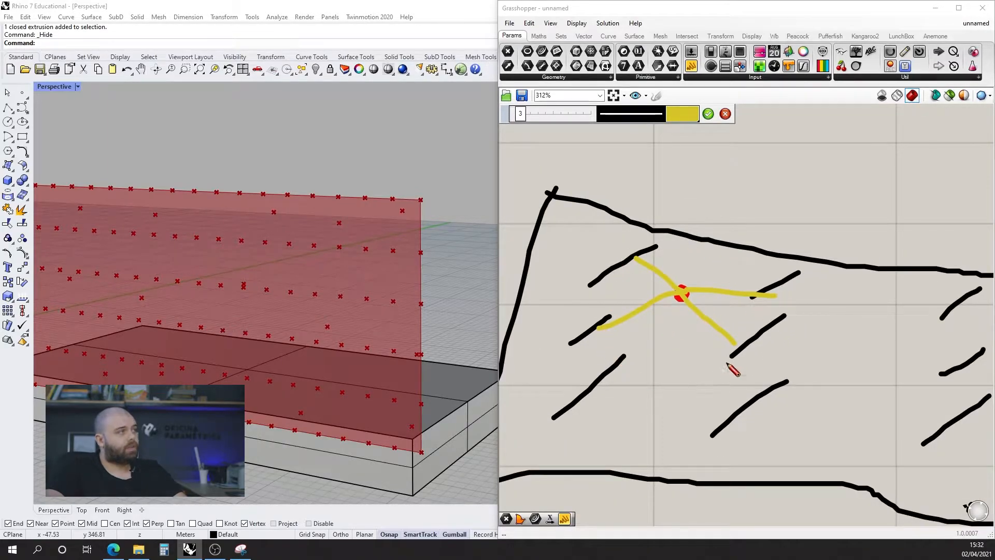
pyautogui.scroll(-1, 390, 217)
pyautogui.scroll(-1, 390, 214)
pyautogui.scroll(-2, 824, 301)
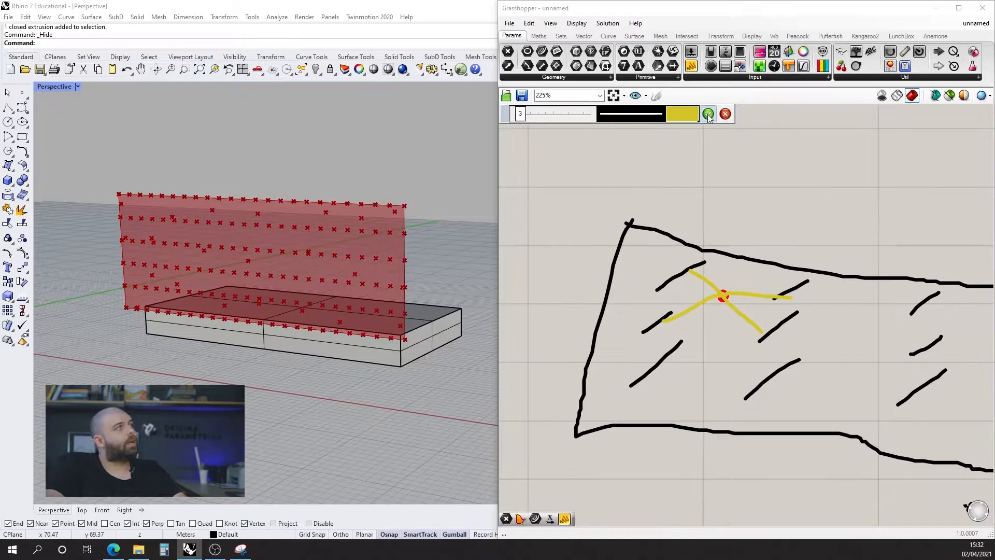
pyautogui.click(708, 114)
# Highlight the Populate 2D points on the façade to relate them to the red dot in the sketch.
pyautogui.scroll(-9, 799, 287)
pyautogui.scroll(6, 725, 313)
pyautogui.click(671, 330)
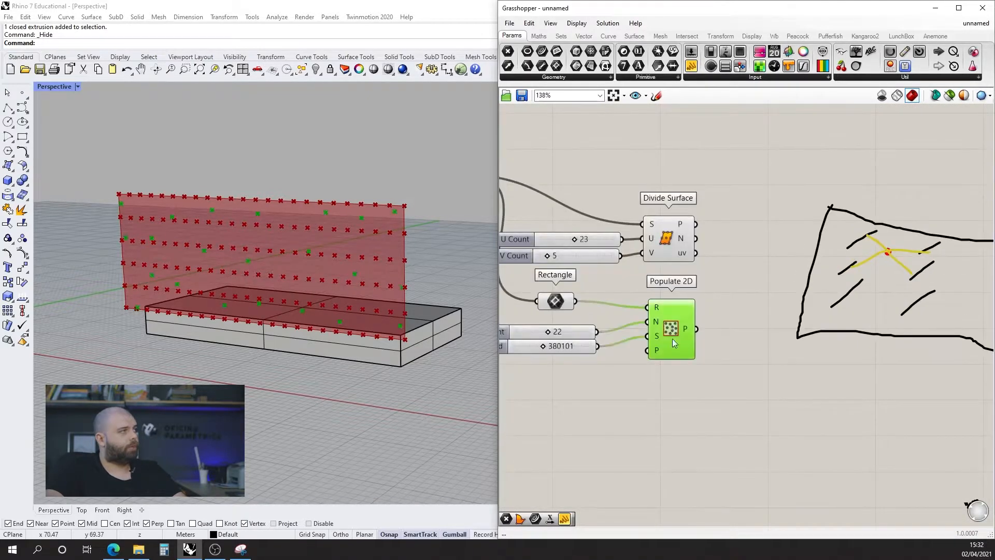
pyautogui.scroll(-4, 617, 294)
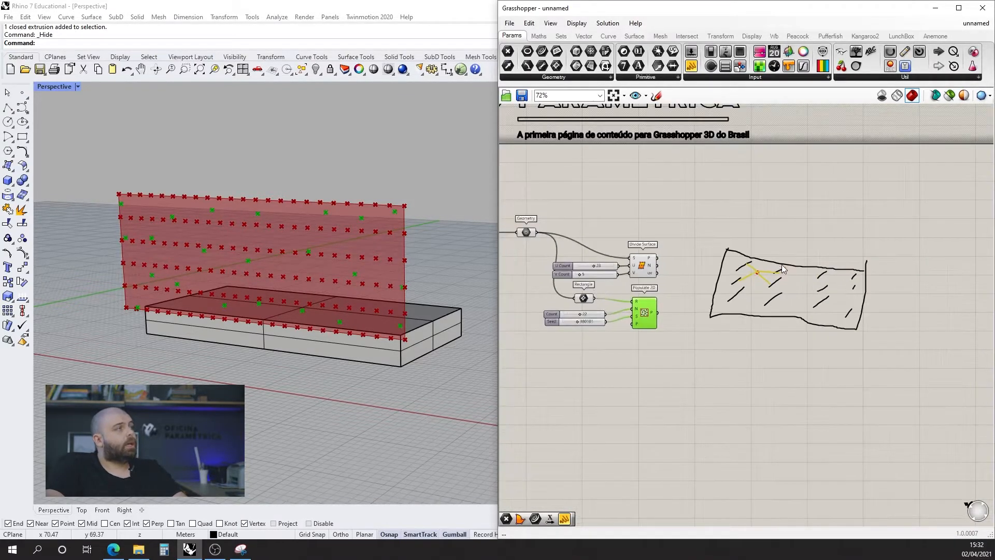
# Sketch a black closed loop around the red dot's yellow lines and an irregular closed shape around the third column of strokes.
pyautogui.scroll(8, 781, 265)
pyautogui.click(657, 94)
pyautogui.click(706, 115)
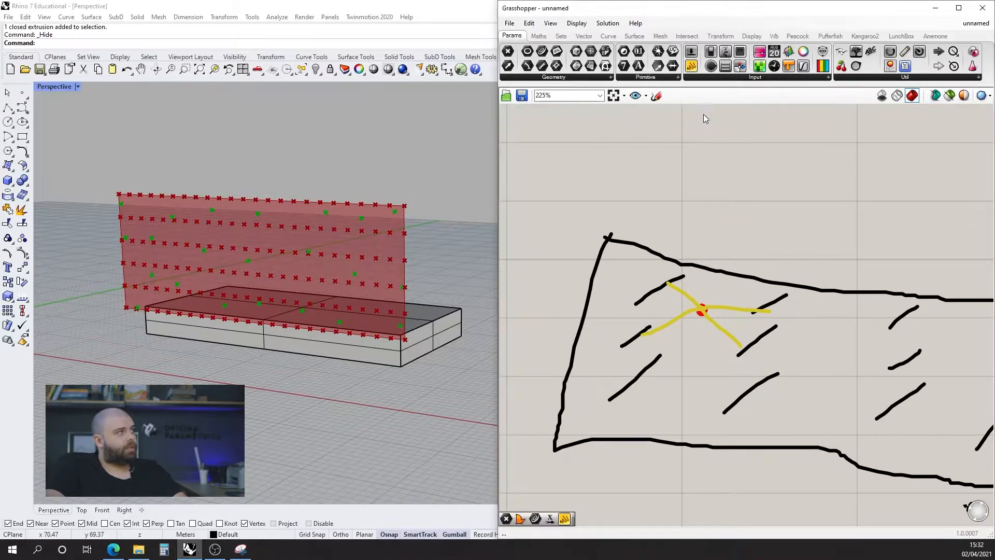
pyautogui.scroll(3, 662, 195)
pyautogui.click(656, 95)
pyautogui.moveTo(636, 238)
pyautogui.mouseDown()
pyautogui.moveTo(597, 250)
pyautogui.moveTo(587, 337)
pyautogui.moveTo(773, 381)
pyautogui.moveTo(757, 275)
pyautogui.moveTo(637, 237)
pyautogui.mouseUp()
pyautogui.scroll(-4, 611, 244)
pyautogui.scroll(4, 822, 338)
pyautogui.moveTo(724, 337); pyautogui.dragTo(730, 335)
pyautogui.moveTo(783, 236)
pyautogui.mouseDown()
pyautogui.moveTo(758, 257)
pyautogui.moveTo(699, 387)
pyautogui.moveTo(853, 403)
pyautogui.moveTo(886, 280)
pyautogui.moveTo(817, 204)
pyautogui.mouseUp()
pyautogui.scroll(-3, 821, 305)
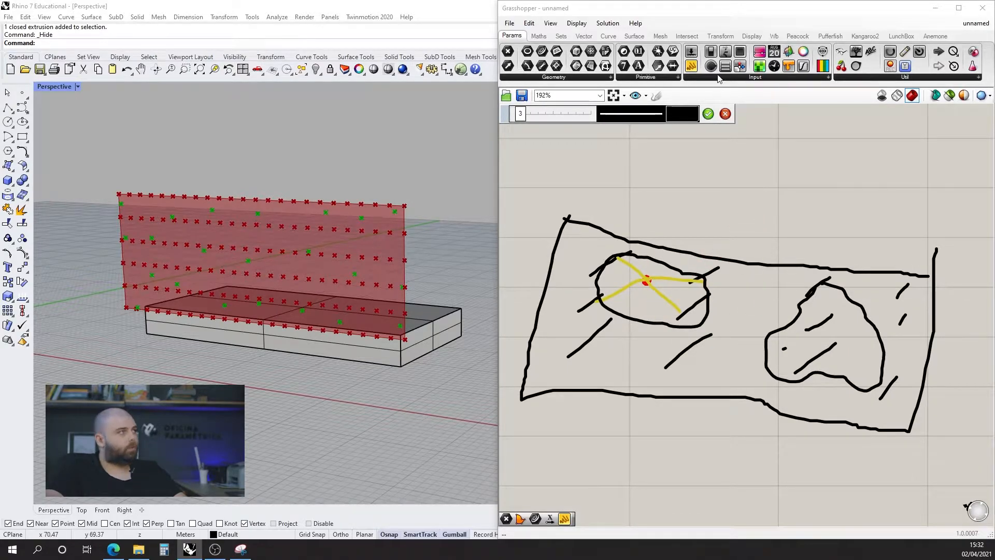
pyautogui.click(708, 114)
# Move the whole façade sketch down to free the canvas area beside Divide Surface and Populate 2D.
pyautogui.scroll(-3, 807, 304)
pyautogui.moveTo(877, 392); pyautogui.dragTo(669, 239)
pyautogui.moveTo(705, 266); pyautogui.dragTo(687, 379)
# Add a Closest Points component on the canvas beside Divide Surface and Populate 2D.
pyautogui.doubleClick(708, 295)
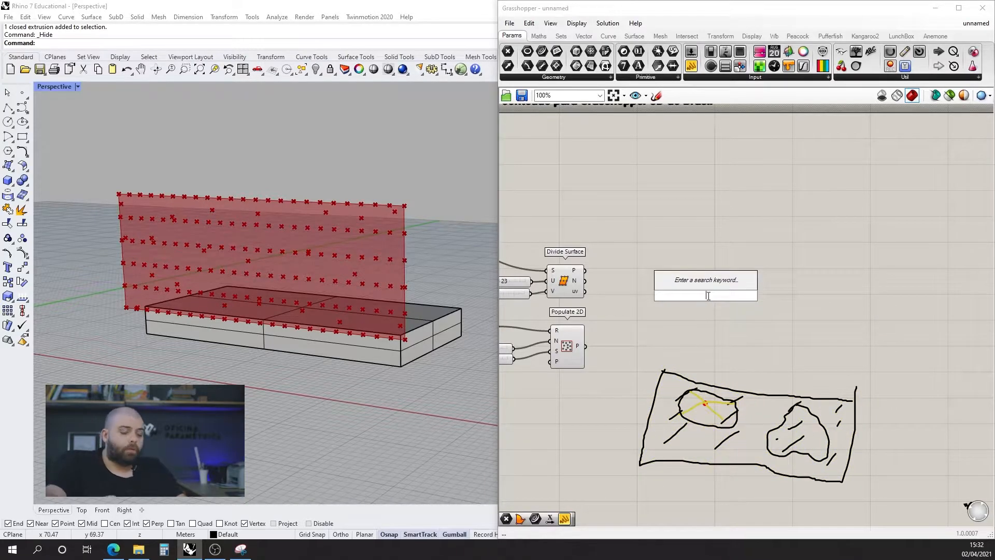
pyautogui.write('closest')
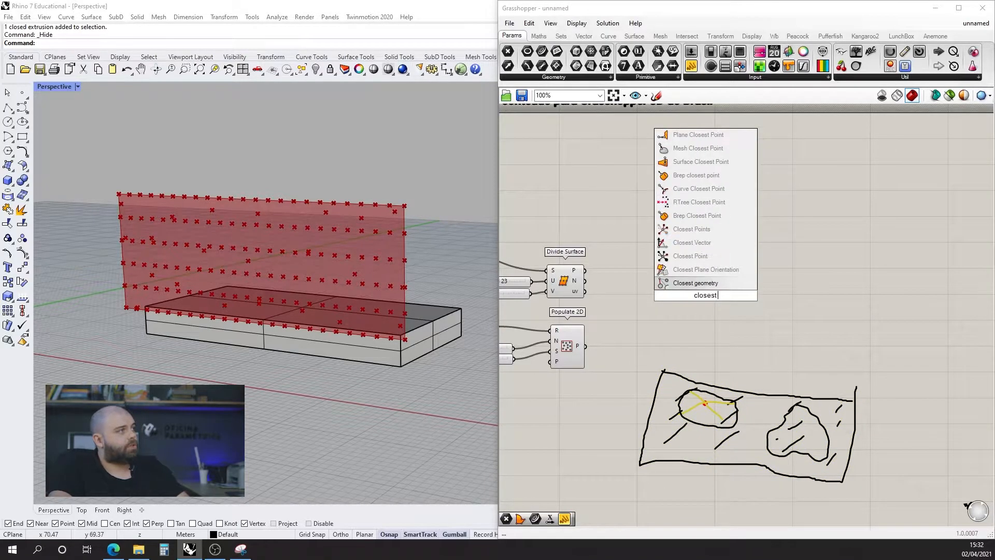
pyautogui.write(' poin')
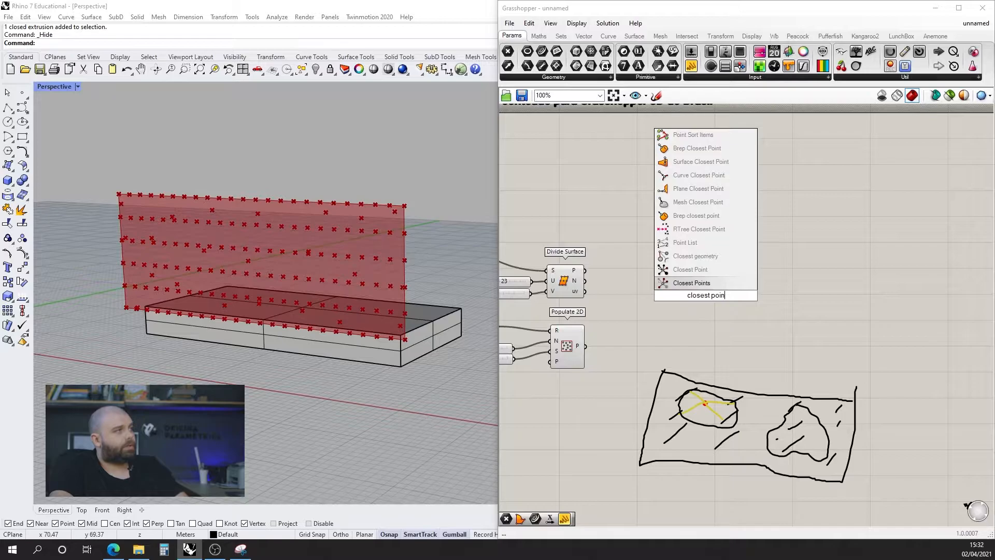
pyautogui.click(707, 284)
pyautogui.scroll(3, 683, 298)
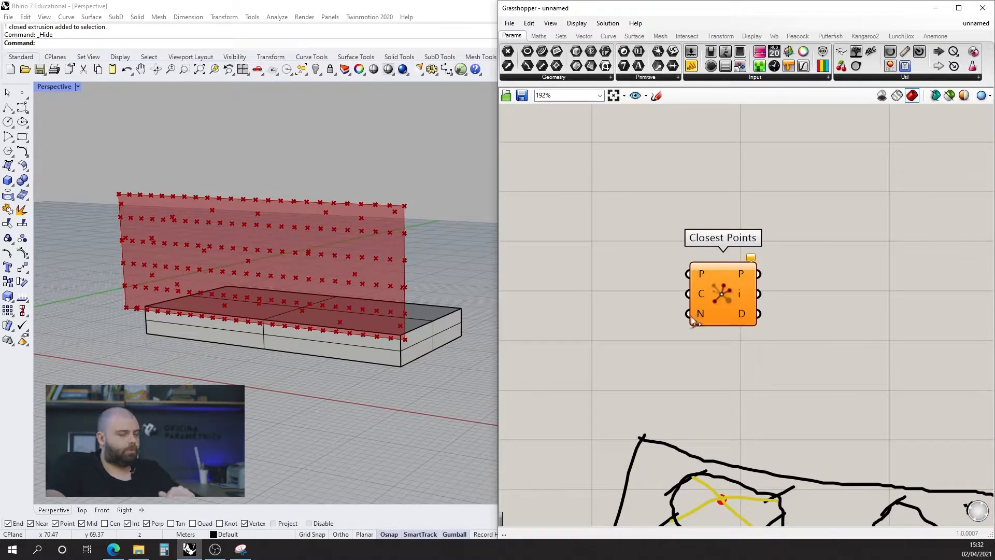
pyautogui.scroll(-4, 772, 328)
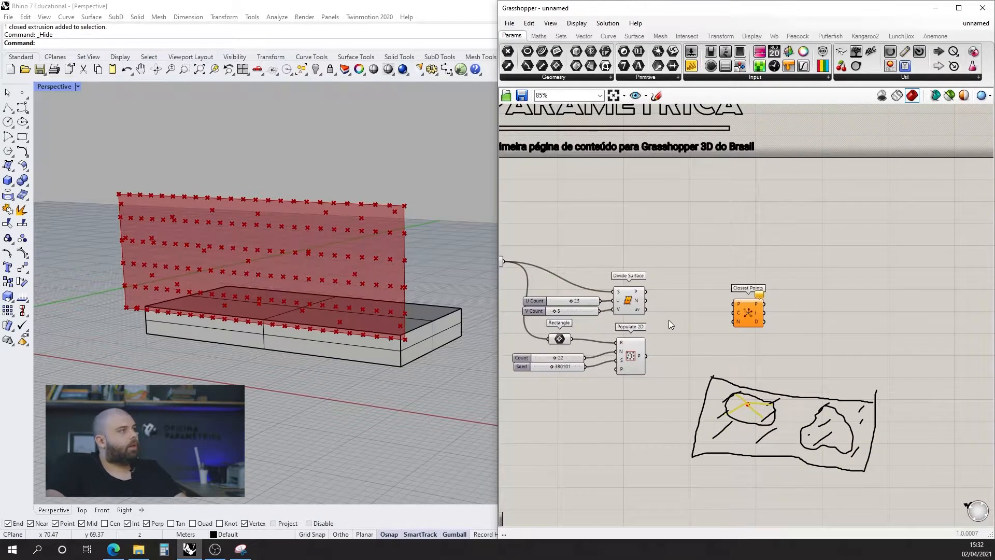
pyautogui.scroll(3, 671, 324)
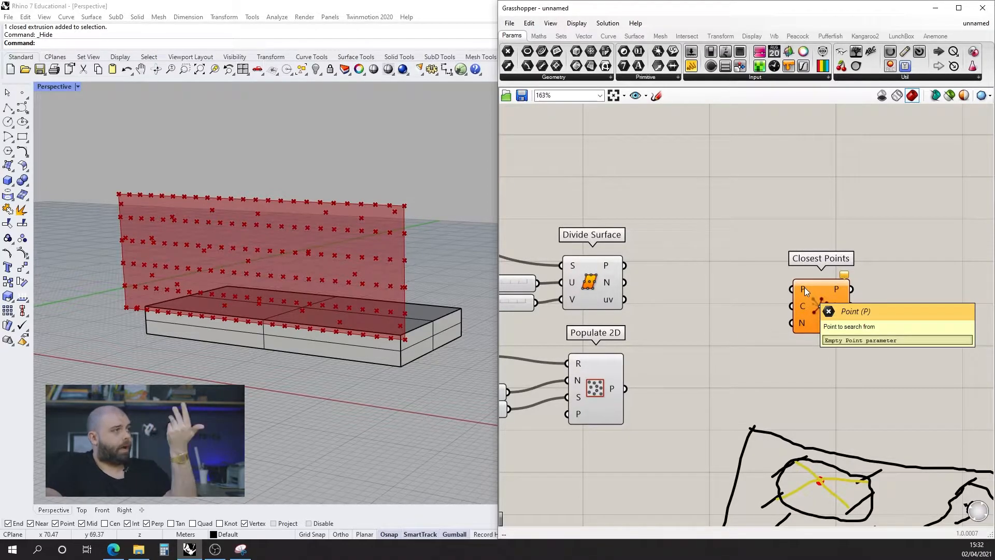
# Connect the Populate 2D points output to the Point input of Closest Points.
pyautogui.click(614, 385)
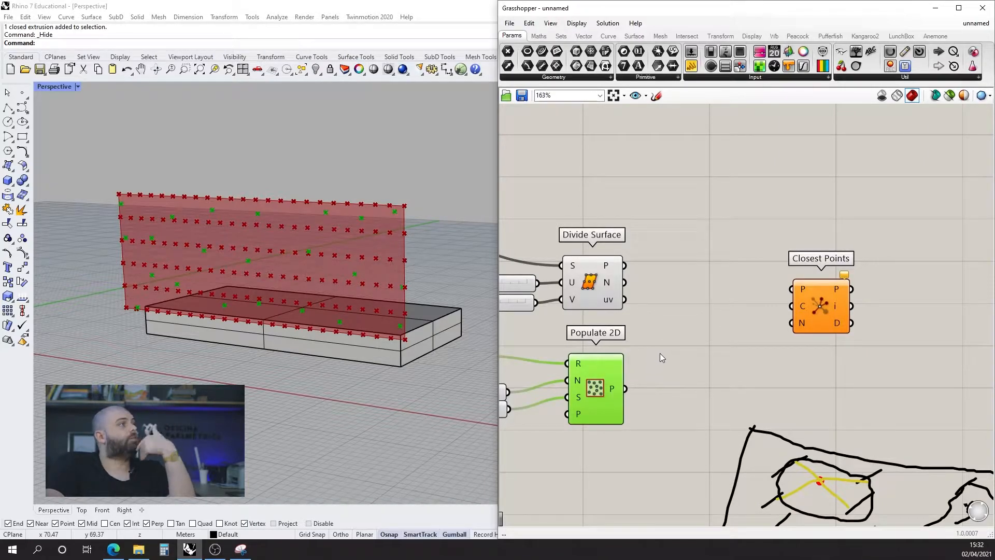
pyautogui.moveTo(629, 388); pyautogui.dragTo(793, 288)
pyautogui.click(824, 296)
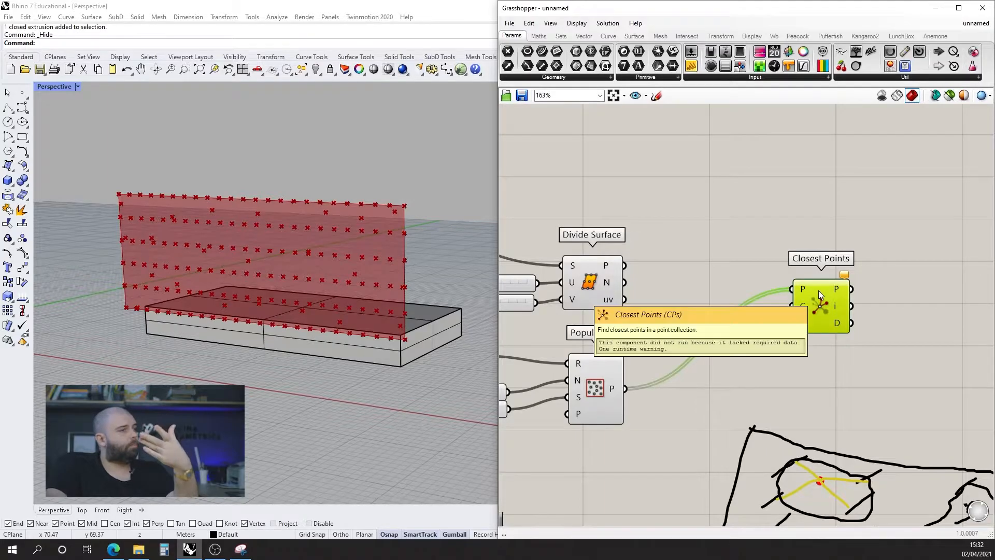
# Highlight the Divide Surface points on the façade and examine the data in its Points output.
pyautogui.click(612, 274)
pyautogui.moveTo(613, 276)
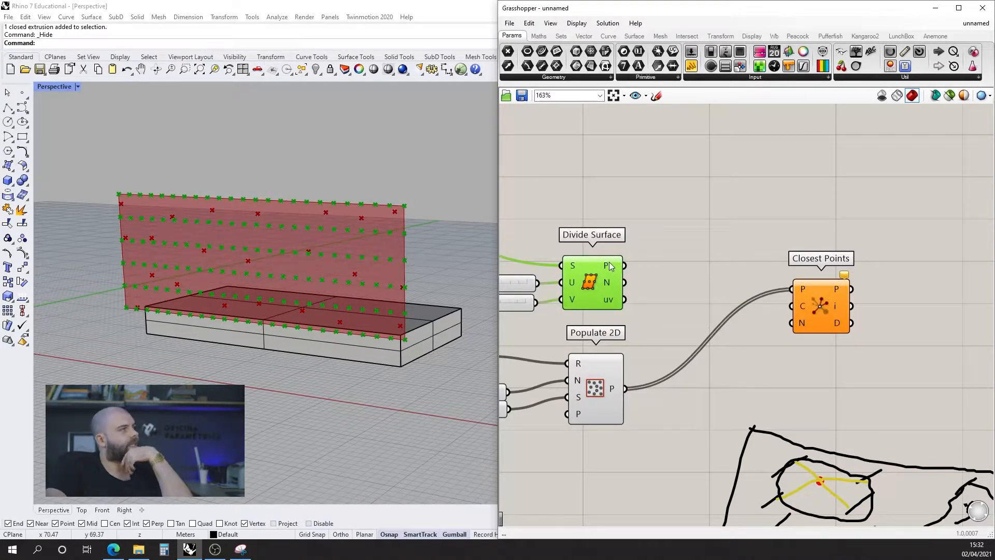
pyautogui.click(683, 236)
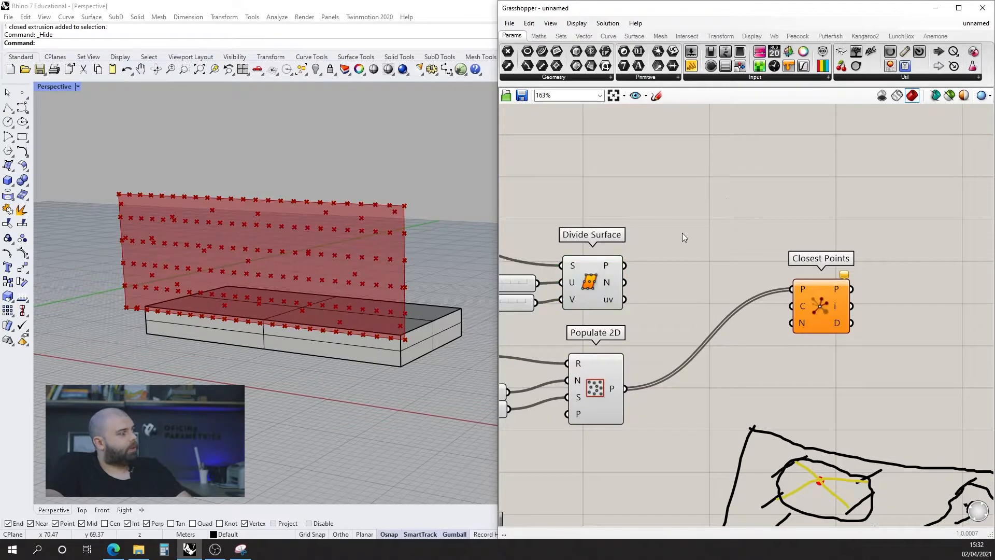
pyautogui.moveTo(607, 270)
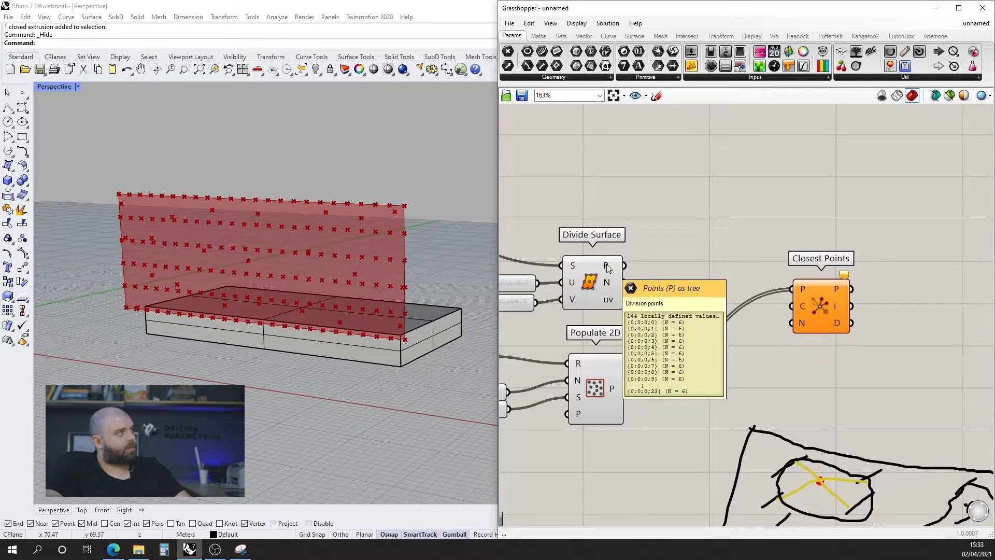
# View the Divide Surface Points output as a tree diagram in a temporary Param Viewer, and delete the viewer.
pyautogui.click(856, 52)
pyautogui.click(683, 265)
pyautogui.moveTo(648, 266); pyautogui.dragTo(659, 230)
pyautogui.doubleClick(726, 208)
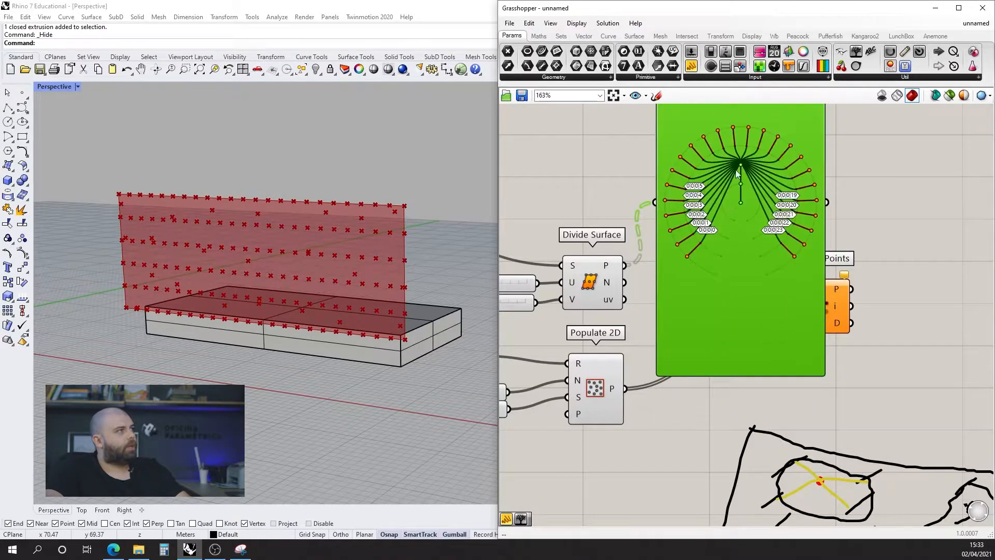
pyautogui.scroll(3, 735, 176)
pyautogui.scroll(-3, 741, 197)
pyautogui.scroll(3, 763, 222)
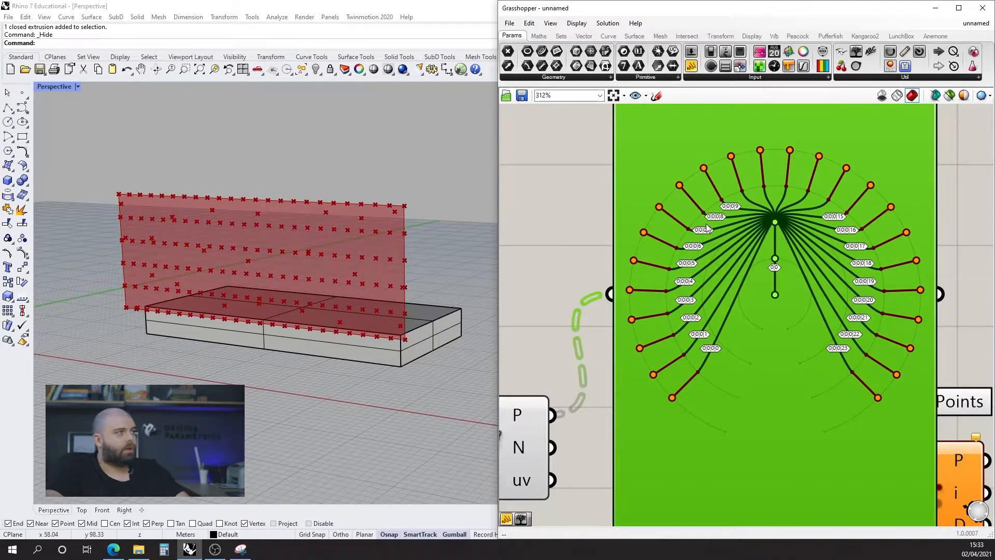
pyautogui.press('Delete')
pyautogui.scroll(-2, 707, 197)
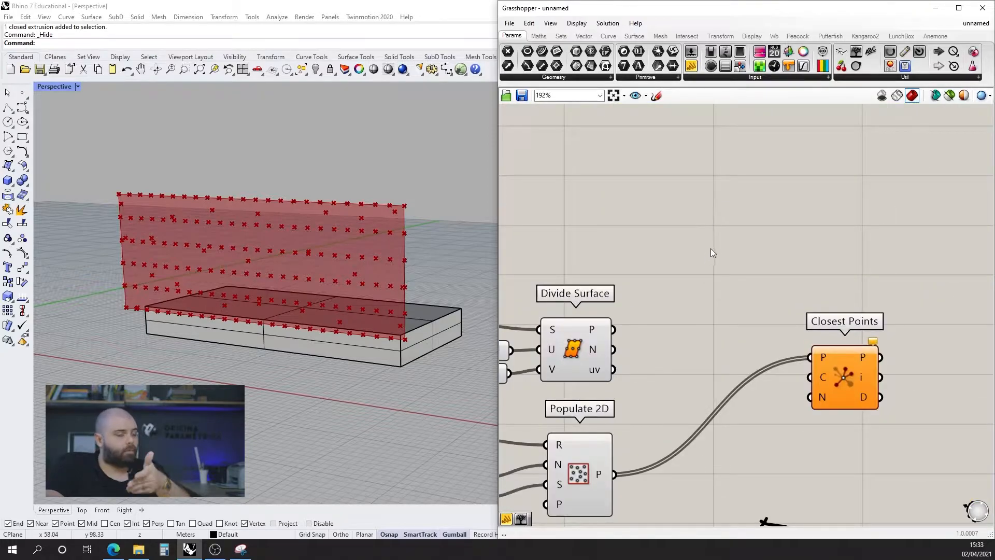
# Flatten the Divide Surface points output and connect it to the C input of Closest Points.
pyautogui.rightClick(593, 331)
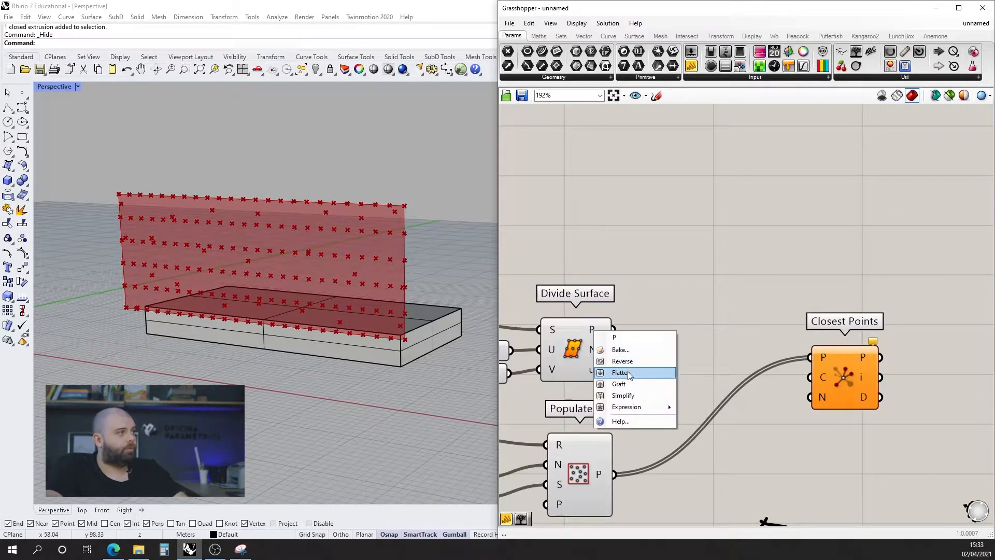
pyautogui.click(632, 372)
pyautogui.scroll(-1, 698, 338)
pyautogui.scroll(1, 618, 312)
pyautogui.click(566, 316)
pyautogui.moveTo(580, 301); pyautogui.dragTo(808, 355)
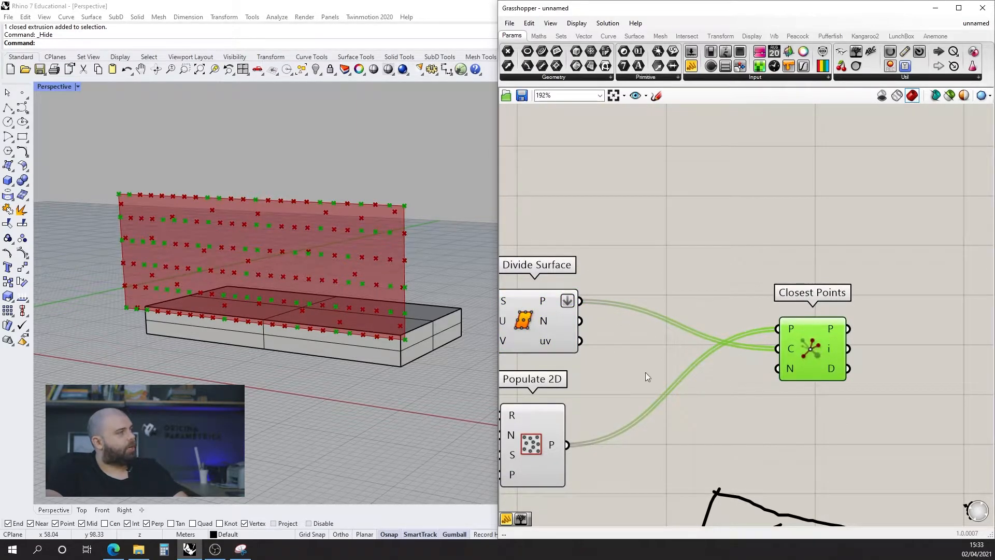
# Examine the highlighted closest grid points around the random points on the façade.
pyautogui.scroll(8, 139, 229)
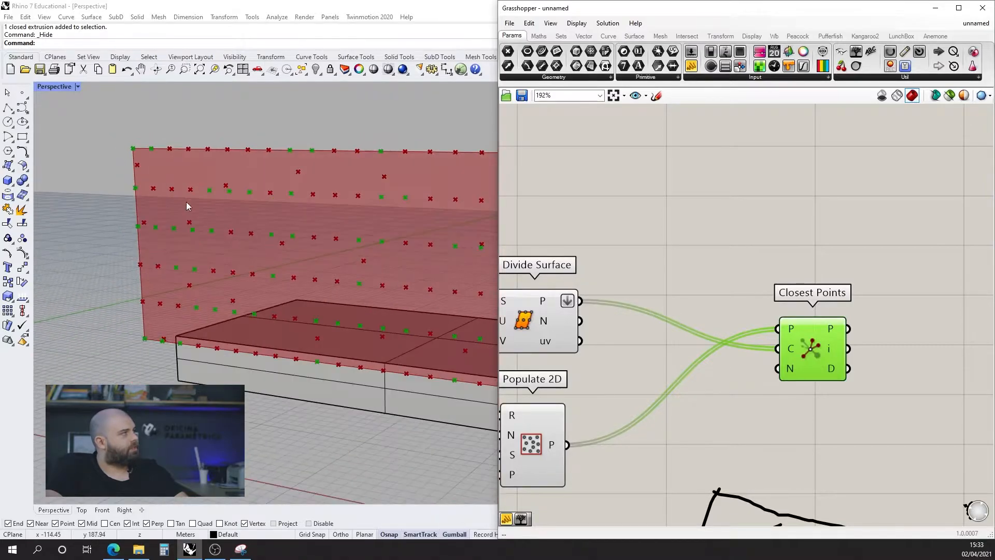
pyautogui.scroll(-5, 148, 194)
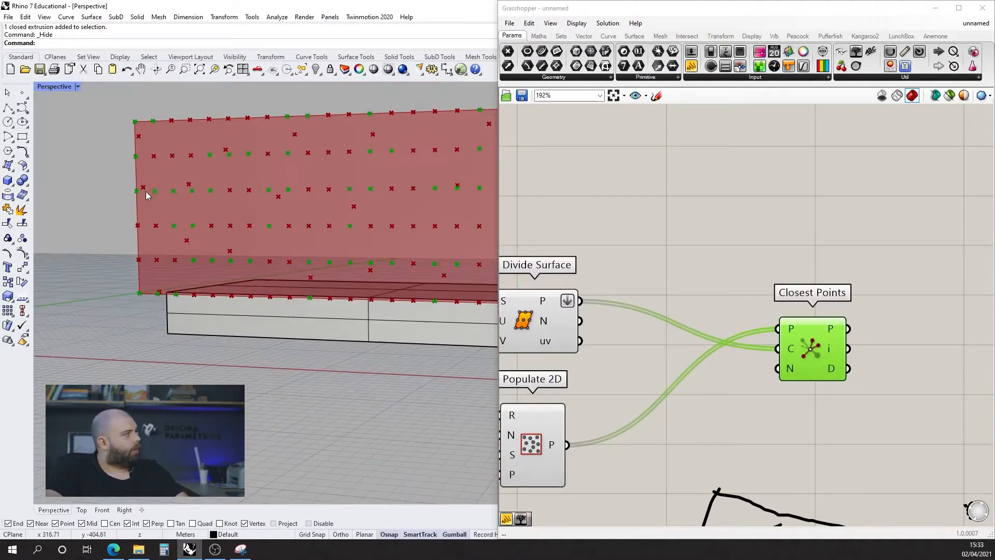
pyautogui.scroll(6, 238, 189)
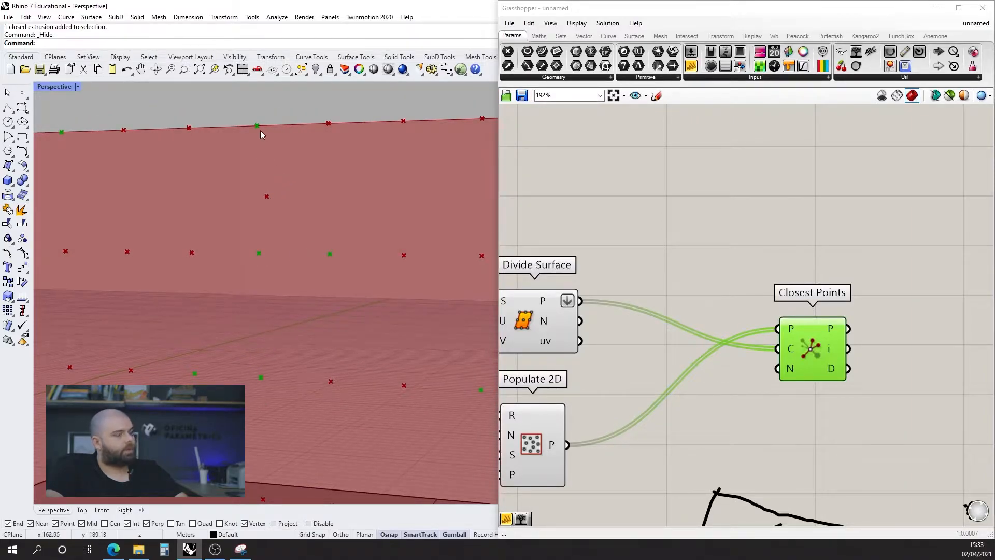
pyautogui.scroll(-5, 234, 194)
pyautogui.scroll(6, 315, 194)
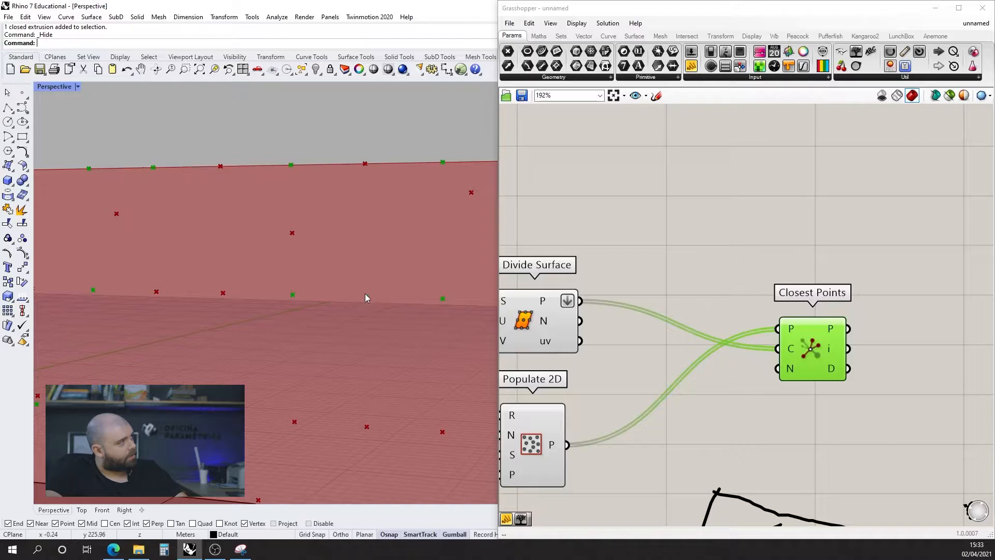
pyautogui.scroll(-3, 281, 232)
pyautogui.scroll(3, 262, 228)
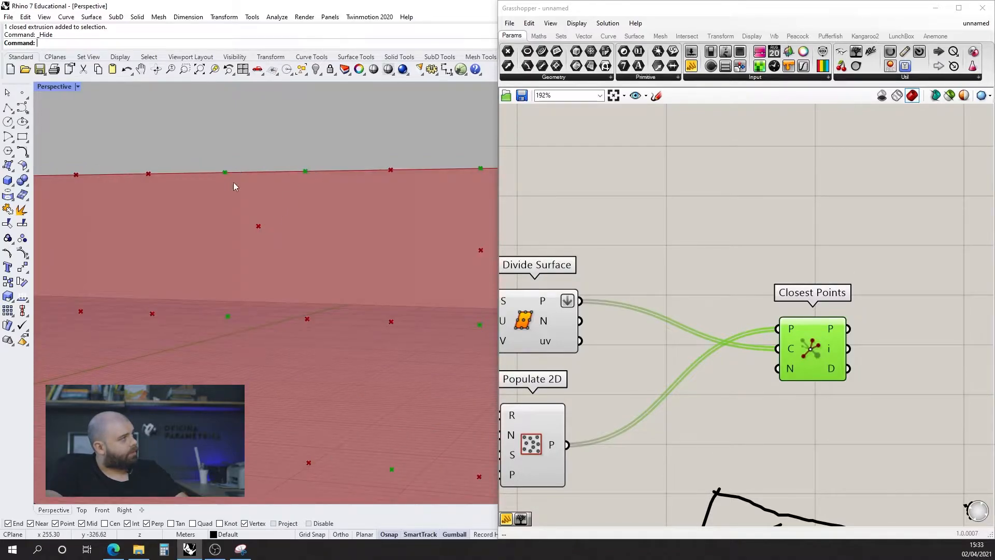
# Try a panel with the value 2 as the N input of Closest Points, and highlight the resulting points.
pyautogui.doubleClick(696, 423)
pyautogui.write('2')
pyautogui.press('Return')
pyautogui.moveTo(713, 420); pyautogui.dragTo(777, 369)
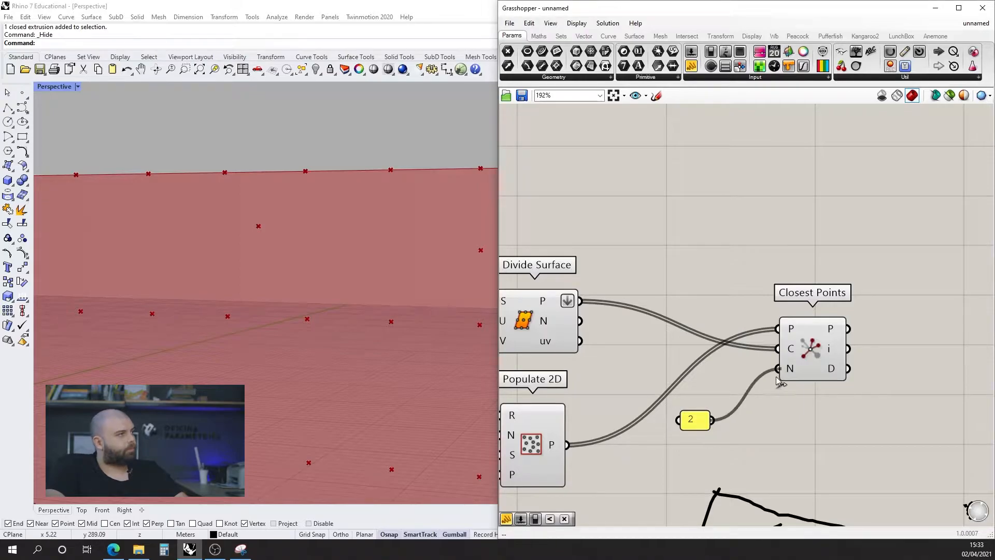
pyautogui.click(818, 352)
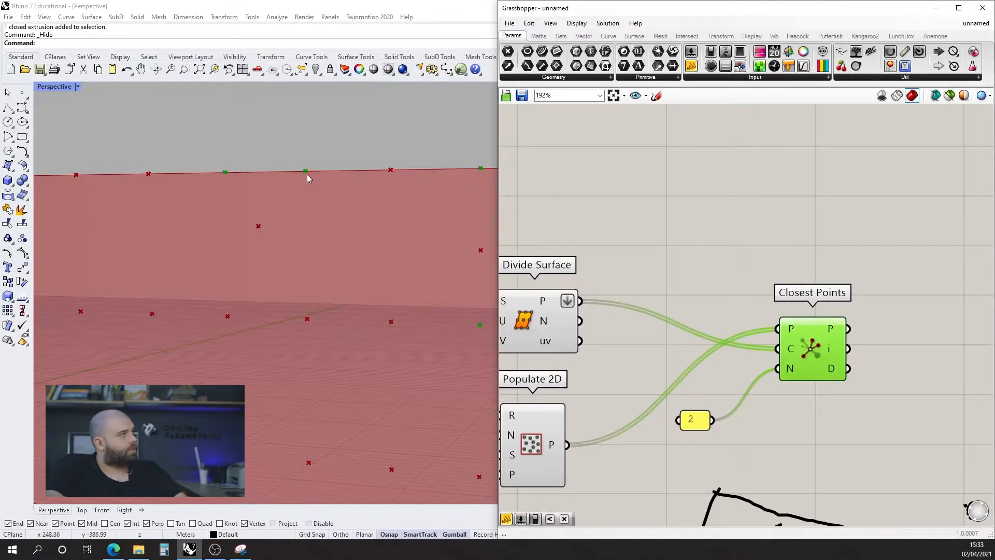
# Set the panel feeding the N input of Closest Points to 3.
pyautogui.doubleClick(697, 421)
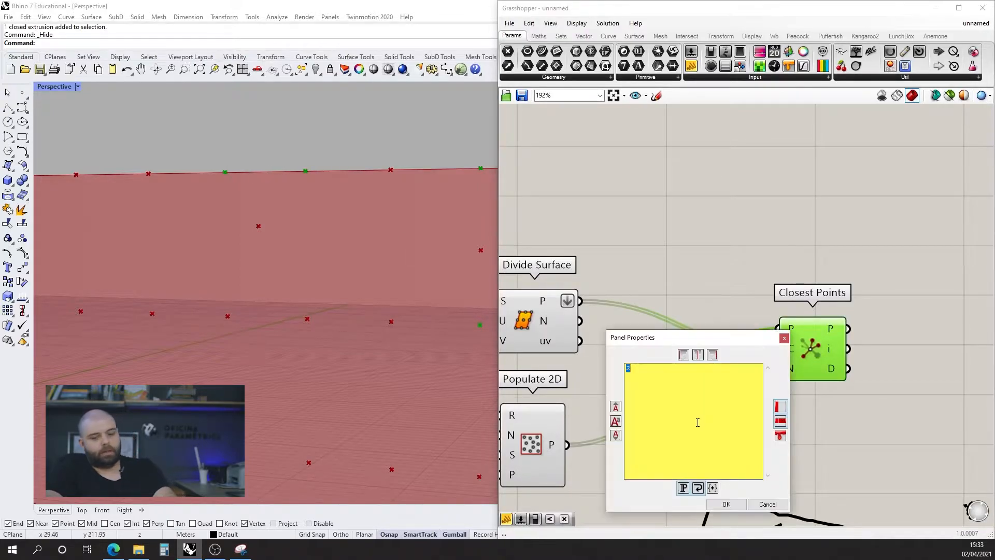
pyautogui.write('3')
pyautogui.click(727, 504)
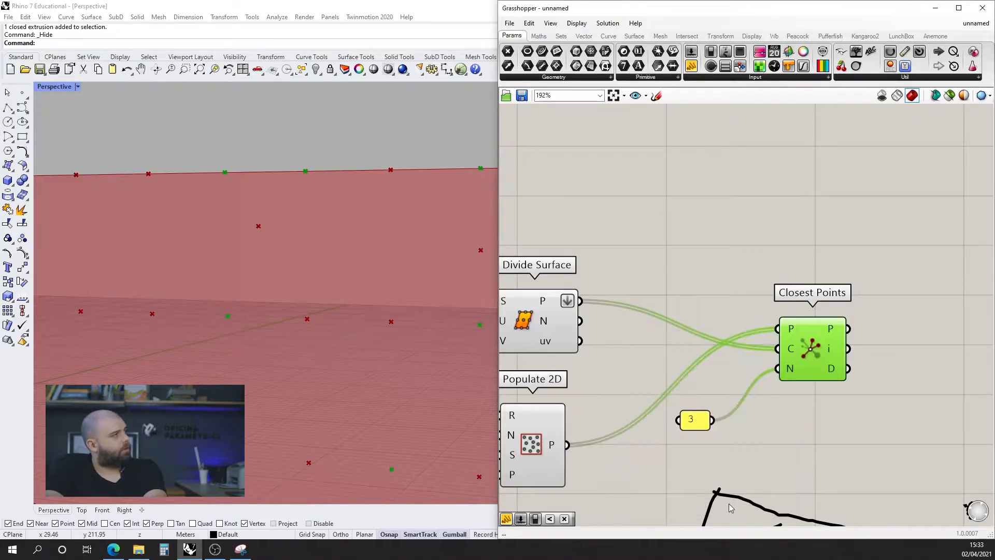
pyautogui.scroll(-4, 659, 337)
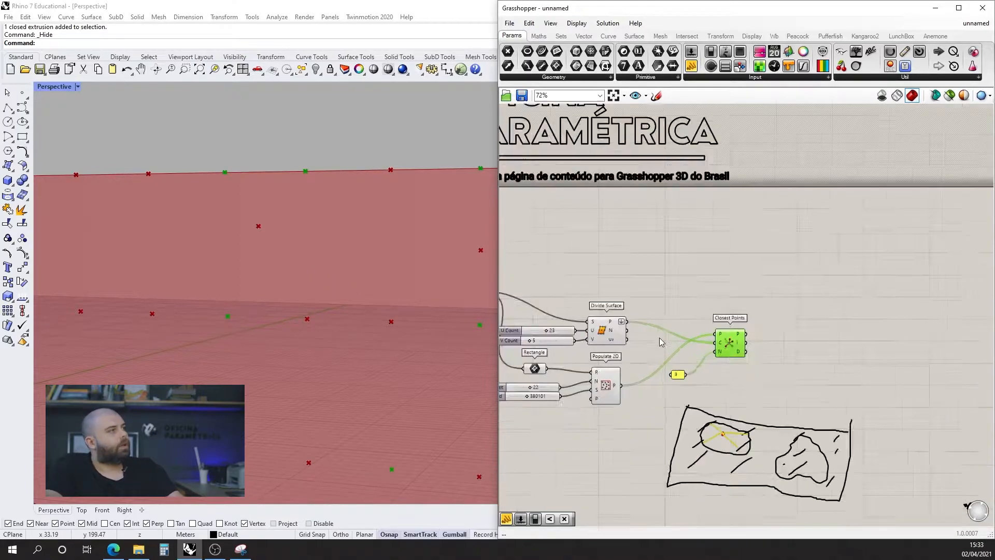
# Replace the panel with a number slider ranging from 0 to 20, and connect it to the N input of Closest Points.
pyautogui.scroll(3, 762, 358)
pyautogui.moveTo(707, 349); pyautogui.dragTo(789, 347)
pyautogui.click(774, 380)
pyautogui.moveTo(568, 378); pyautogui.dragTo(640, 419)
pyautogui.press('Delete')
pyautogui.doubleClick(674, 393)
pyautogui.write('0')
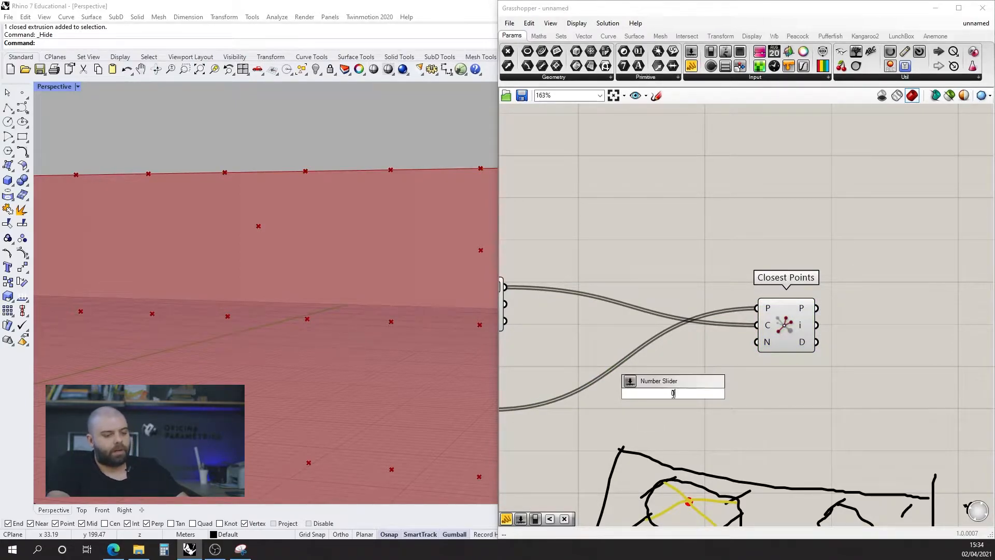
pyautogui.write('<20')
pyautogui.press('Return')
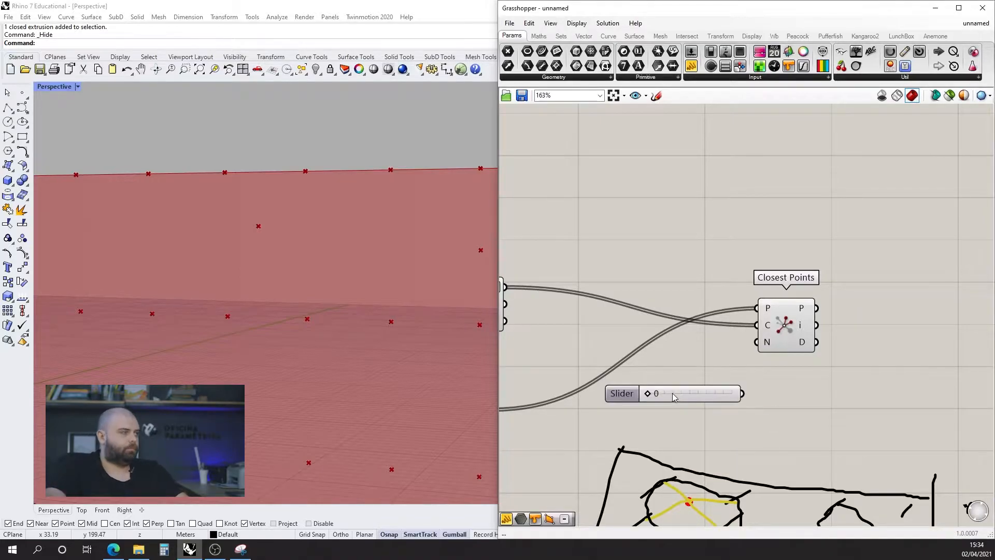
pyautogui.moveTo(676, 391); pyautogui.dragTo(661, 354)
pyautogui.moveTo(728, 356); pyautogui.dragTo(756, 342)
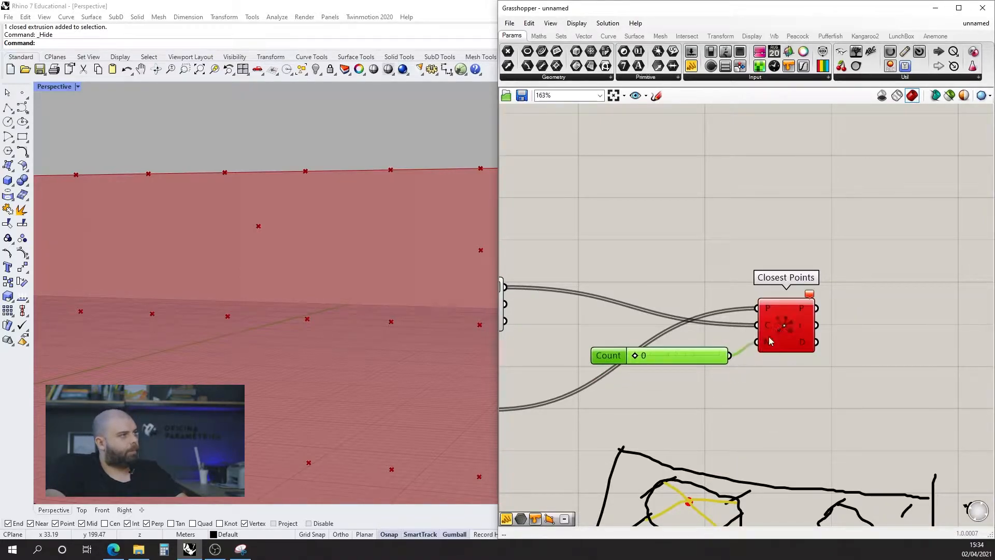
# Highlight the closest points, compare Count values of 4 and 6 on the façade, and set the slider to 5.
pyautogui.click(833, 277)
pyautogui.moveTo(796, 327); pyautogui.dragTo(794, 326)
pyautogui.moveTo(635, 356)
pyautogui.mouseDown()
pyautogui.moveTo(663, 357)
pyautogui.moveTo(652, 366)
pyautogui.mouseUp()
pyautogui.scroll(-15, 372, 306)
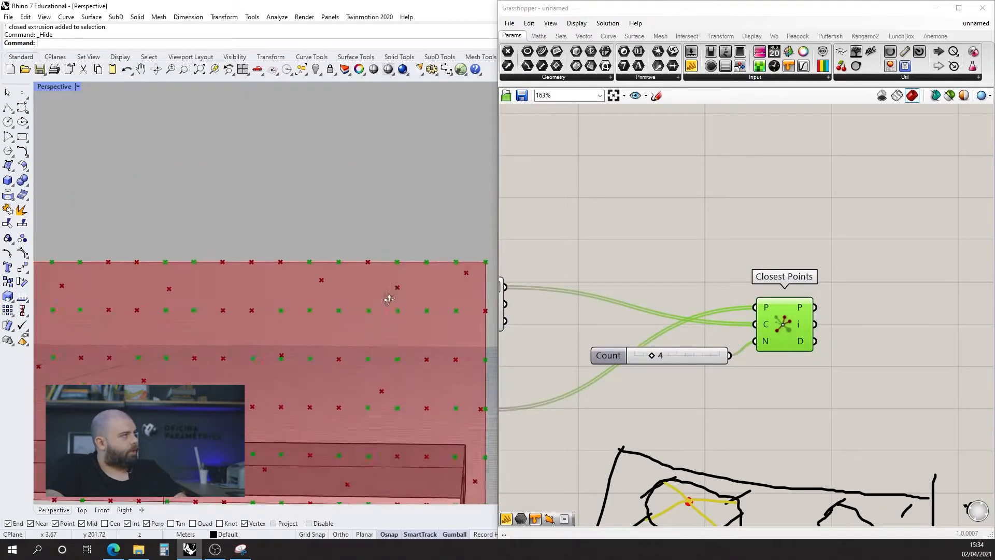
pyautogui.moveTo(402, 294); pyautogui.dragTo(386, 296, button='right')
pyautogui.moveTo(651, 356)
pyautogui.mouseDown()
pyautogui.moveTo(675, 356)
pyautogui.moveTo(647, 360)
pyautogui.moveTo(666, 366)
pyautogui.mouseUp()
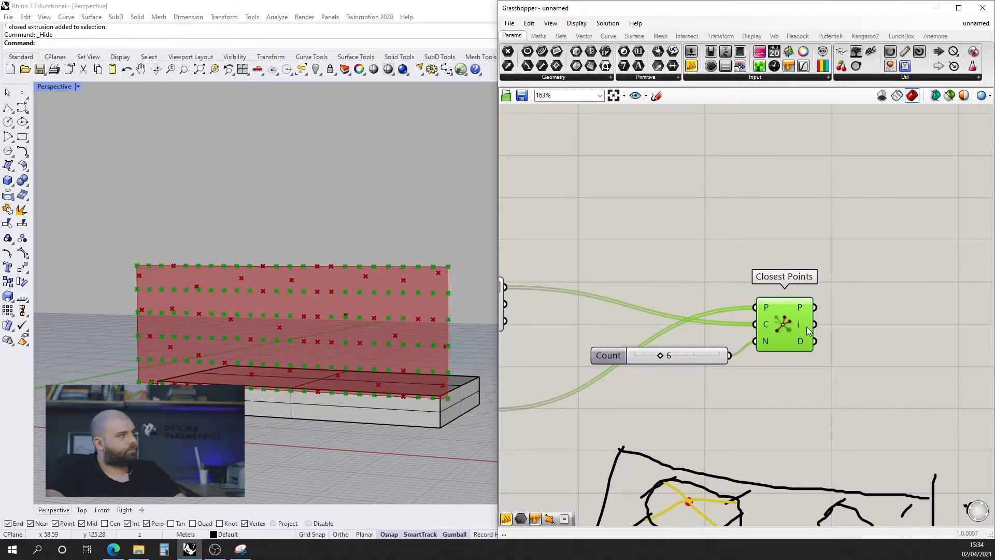
pyautogui.moveTo(801, 309)
pyautogui.scroll(2, 605, 321)
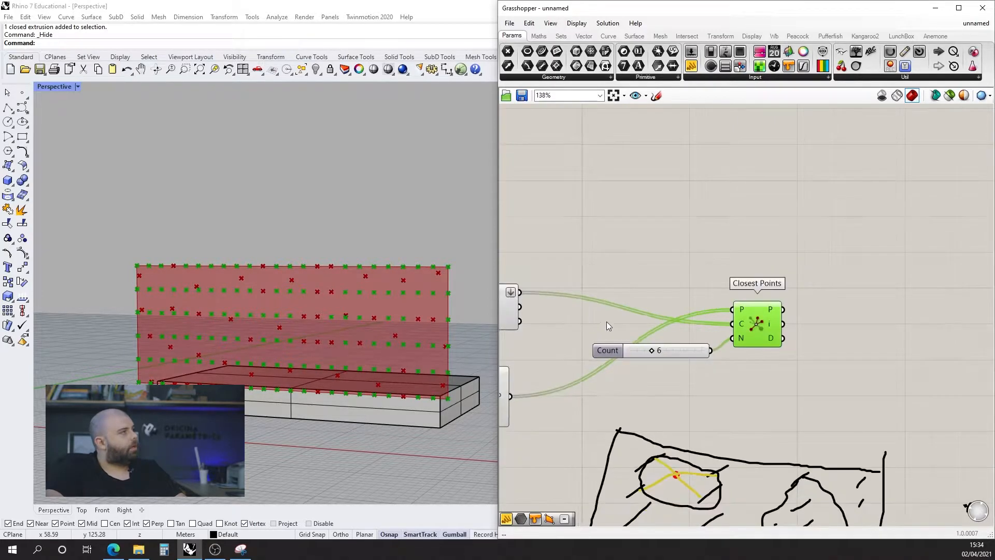
pyautogui.moveTo(605, 358); pyautogui.dragTo(599, 361)
# Compare the data lists in the Populate 2D points output and the Closest Points P output.
pyautogui.moveTo(947, 291); pyautogui.dragTo(824, 316, button='right')
pyautogui.click(824, 316)
pyautogui.scroll(-4, 840, 312)
pyautogui.scroll(3, 580, 370)
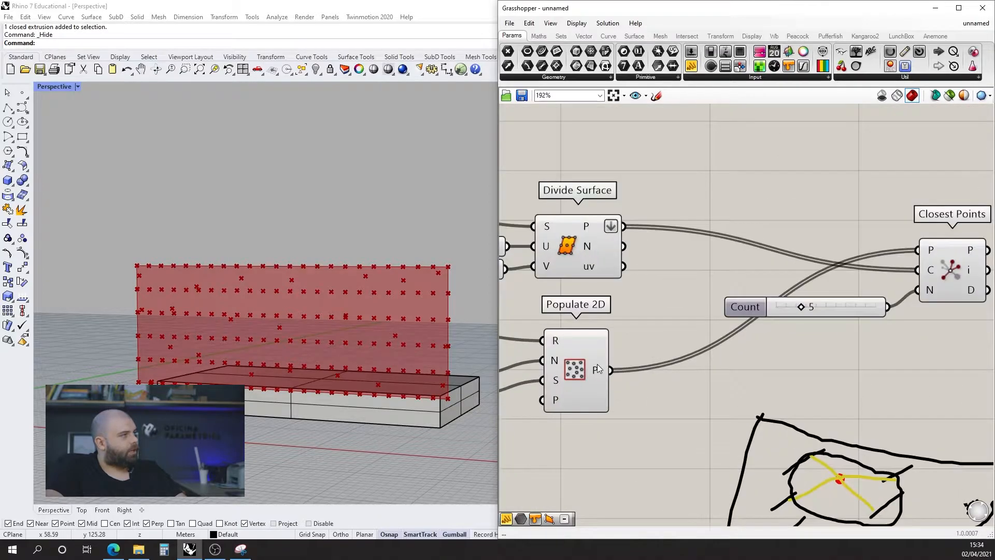
pyautogui.scroll(-3, 597, 364)
pyautogui.scroll(5, 713, 335)
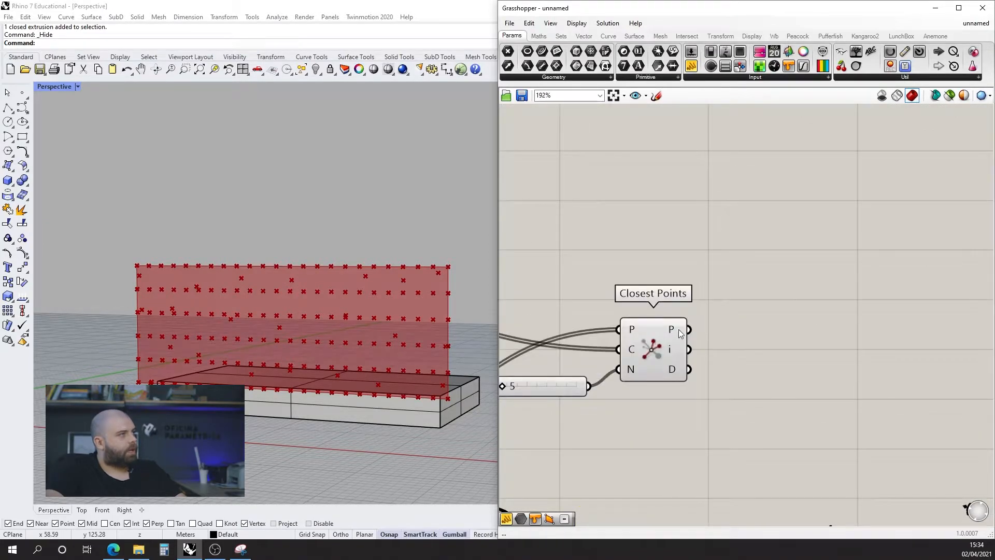
pyautogui.moveTo(679, 334)
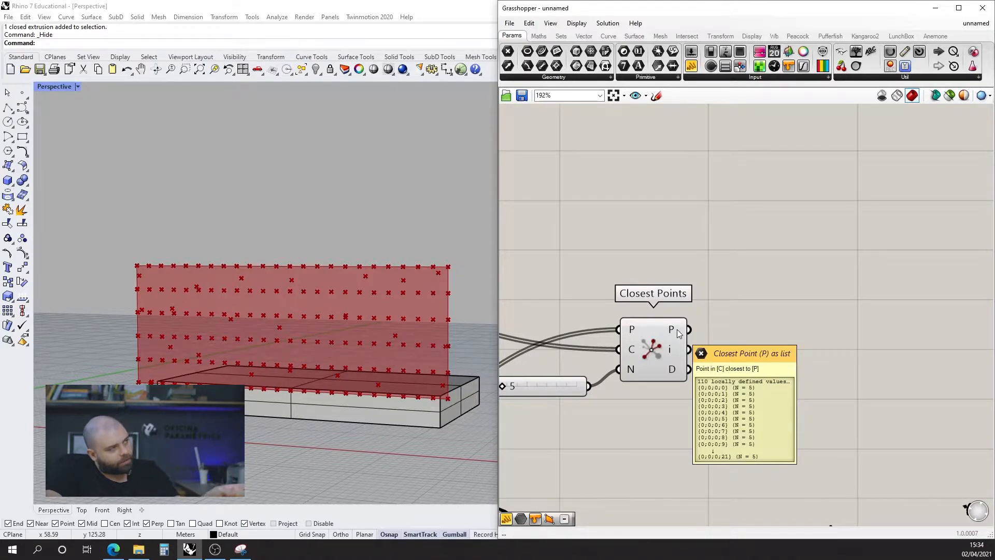
pyautogui.scroll(-6, 753, 298)
pyautogui.scroll(6, 655, 333)
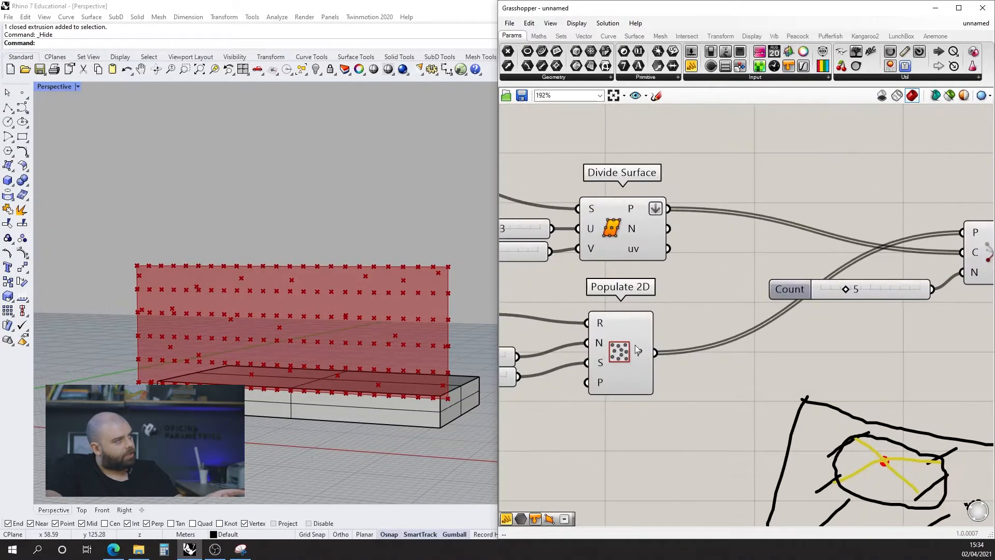
pyautogui.moveTo(641, 353)
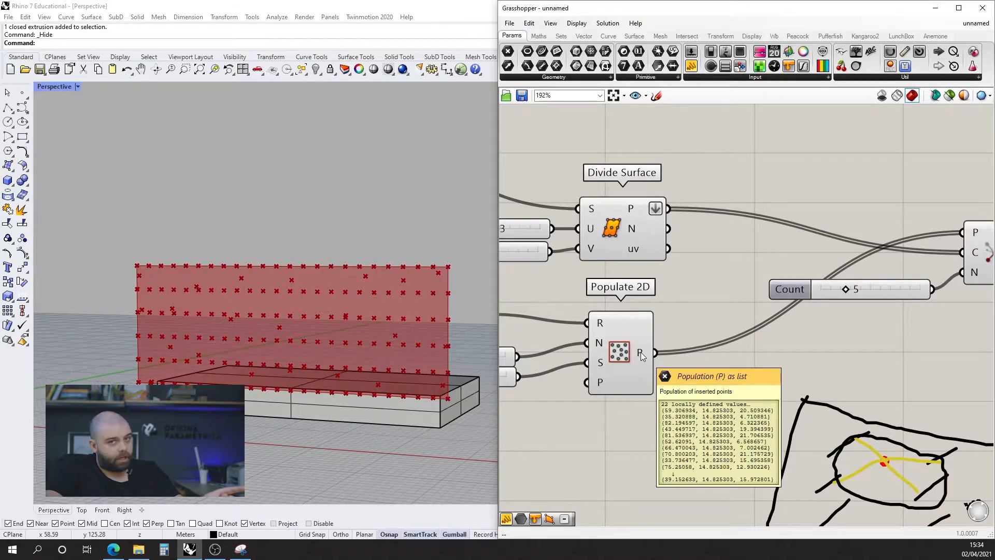
pyautogui.scroll(-6, 641, 353)
pyautogui.scroll(5, 688, 356)
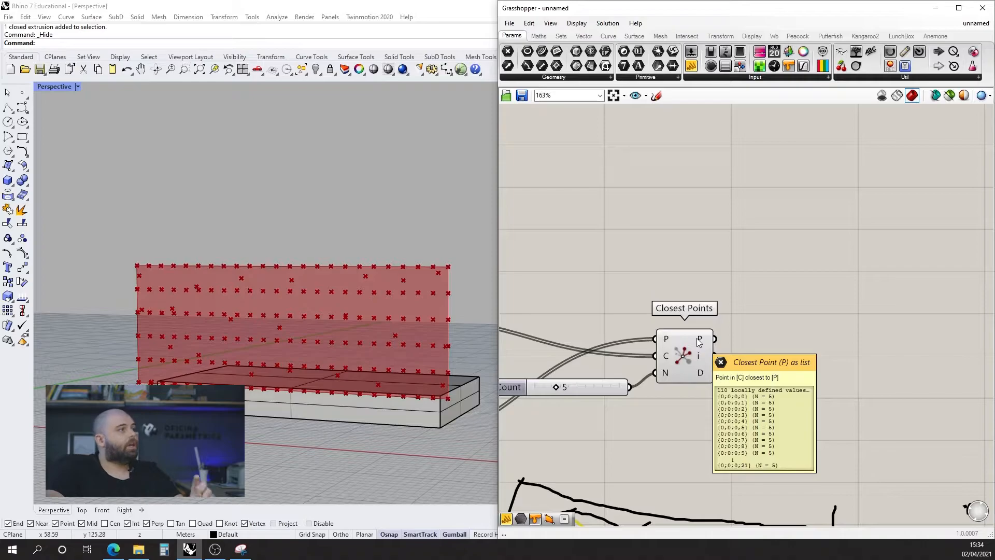
# Highlight the Populate 2D points and examine them among the grid points on the façade.
pyautogui.scroll(-4, 824, 304)
pyautogui.click(651, 362)
pyautogui.scroll(3, 438, 285)
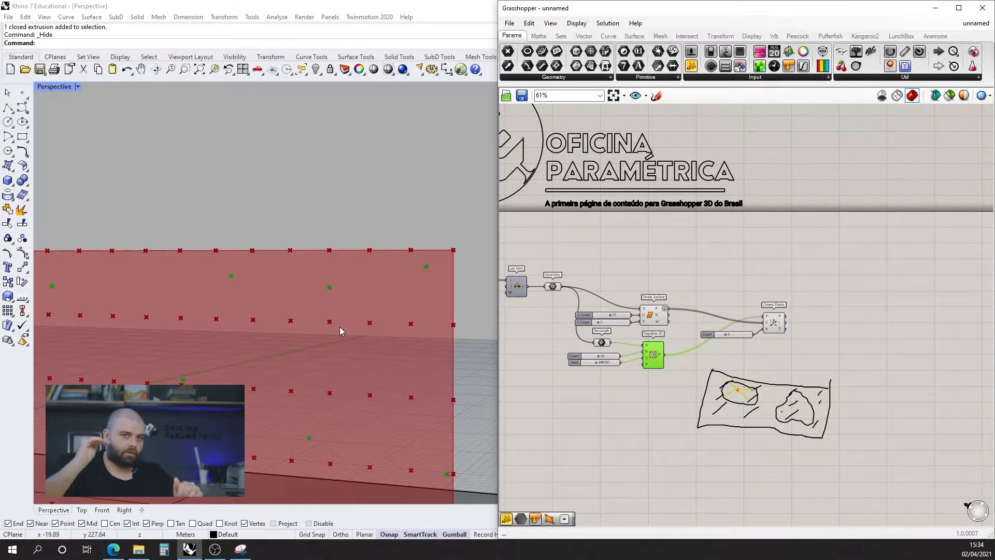
pyautogui.click(760, 289)
# Add a Convex Hull component on the canvas beyond Closest Points.
pyautogui.scroll(2, 772, 306)
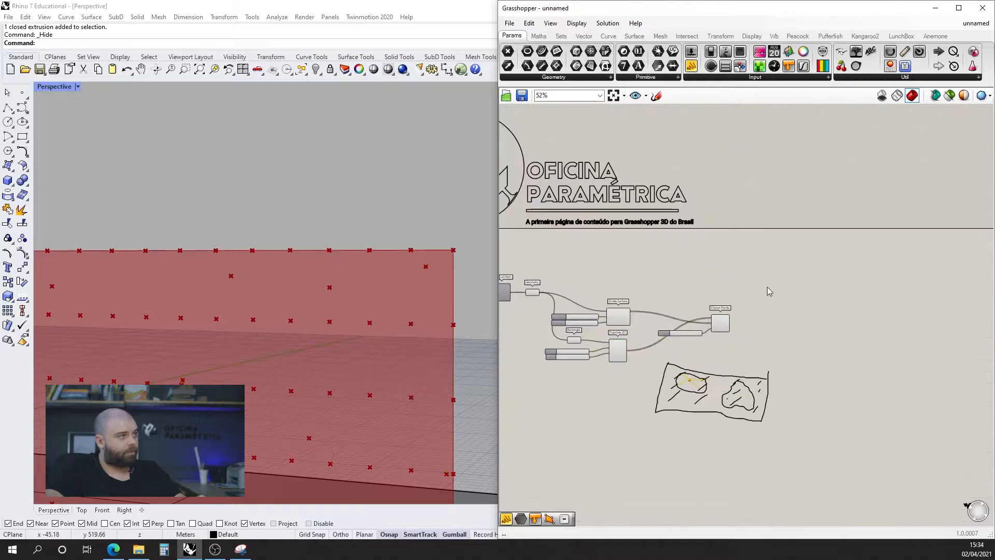
pyautogui.scroll(-2, 791, 301)
pyautogui.doubleClick(782, 289)
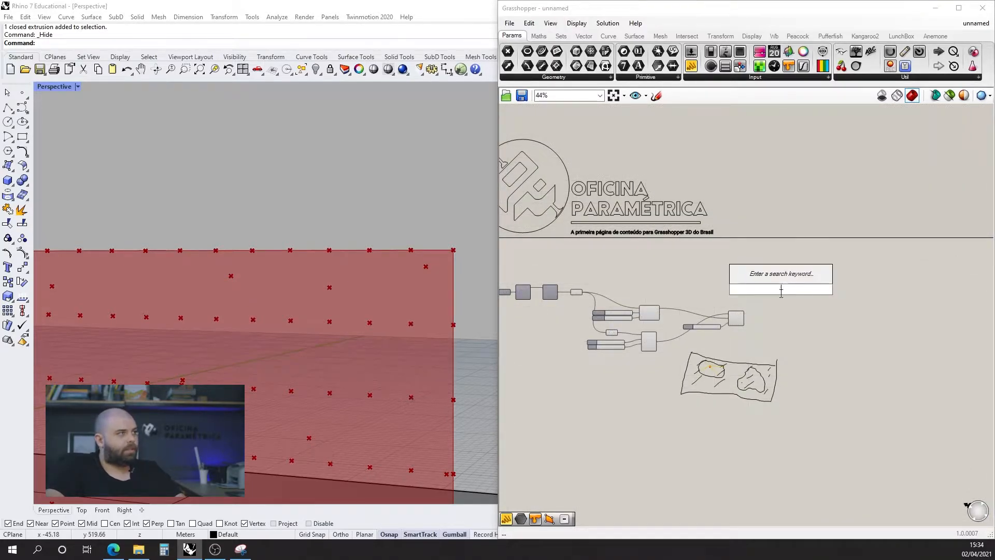
pyautogui.scroll(4, 779, 313)
pyautogui.doubleClick(760, 277)
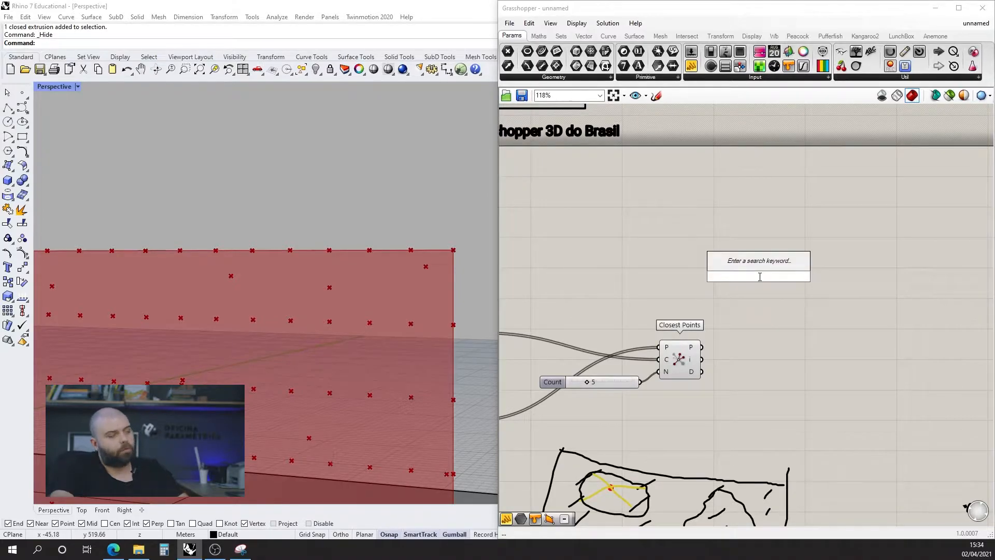
pyautogui.write('convex h')
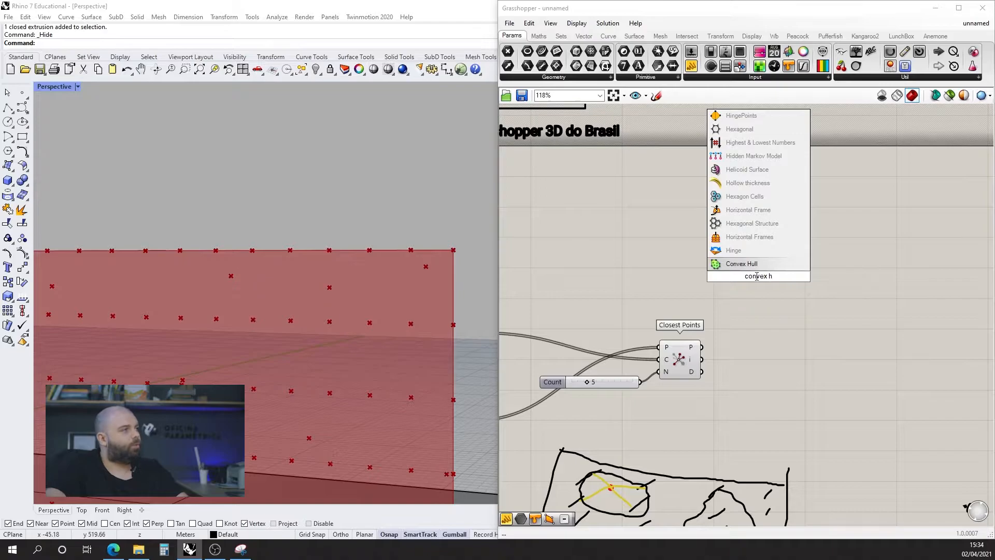
pyautogui.click(746, 264)
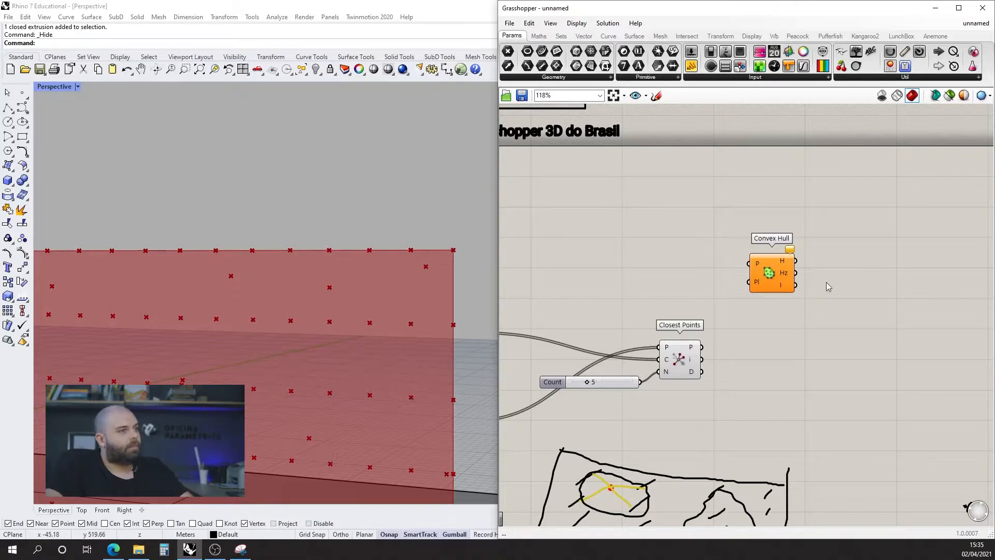
# Connect the Closest Points P output to the P input of Convex Hull, and check the outlines and the Plane input.
pyautogui.scroll(-3, 889, 303)
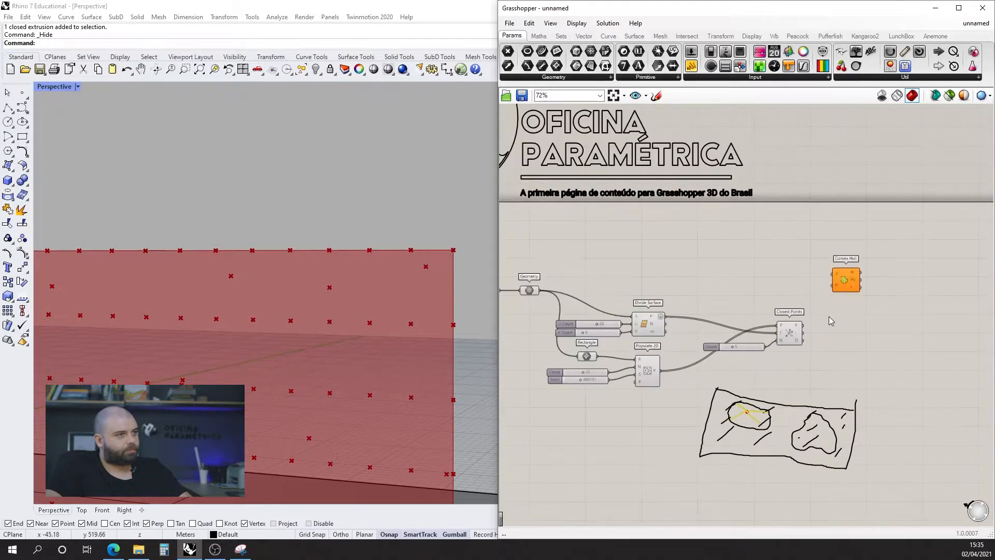
pyautogui.scroll(5, 845, 300)
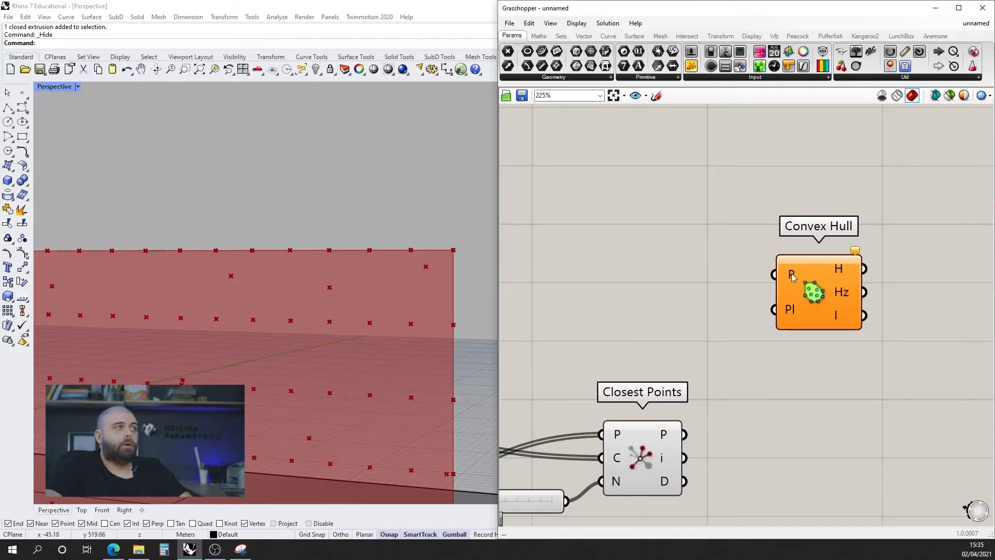
pyautogui.moveTo(684, 432); pyautogui.dragTo(776, 274)
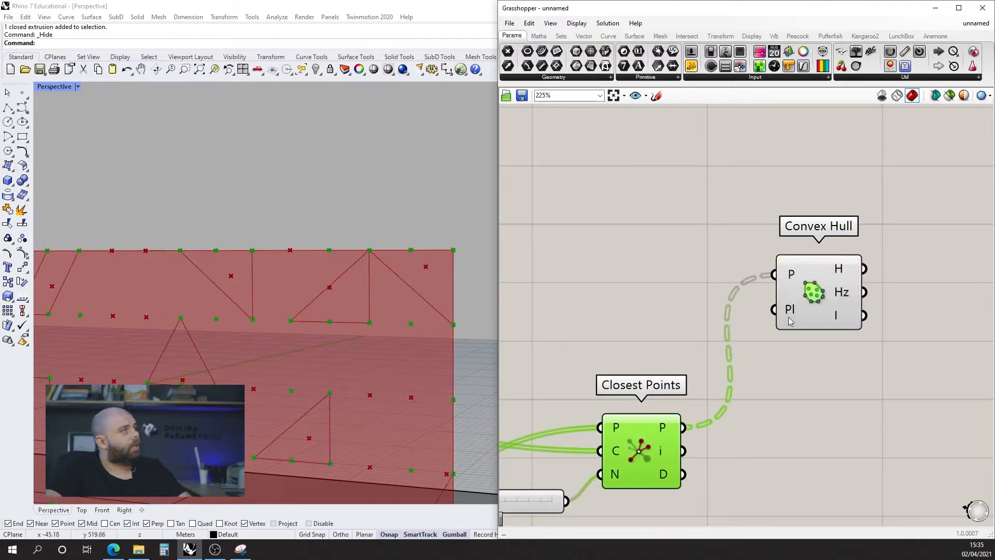
pyautogui.scroll(-3, 337, 278)
pyautogui.scroll(2, 237, 311)
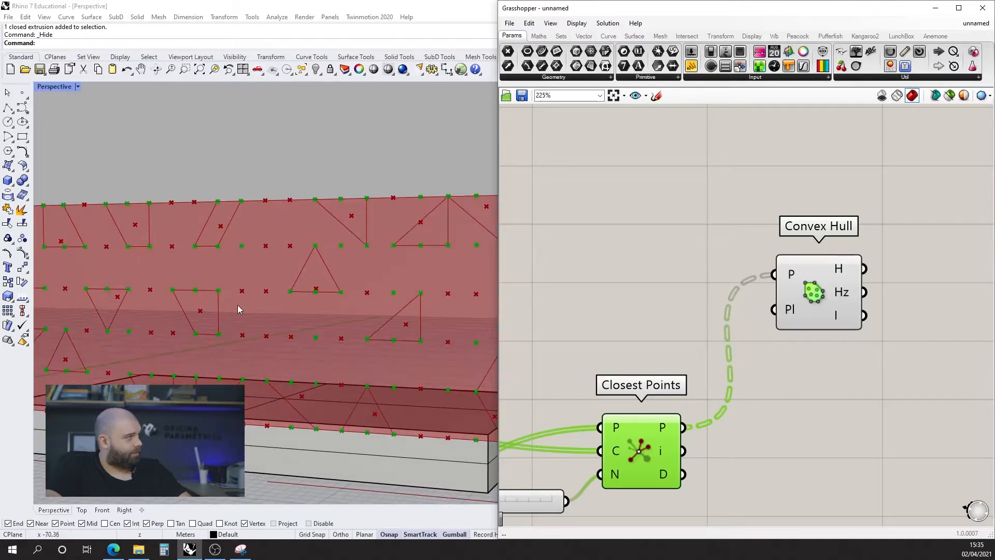
pyautogui.moveTo(790, 316)
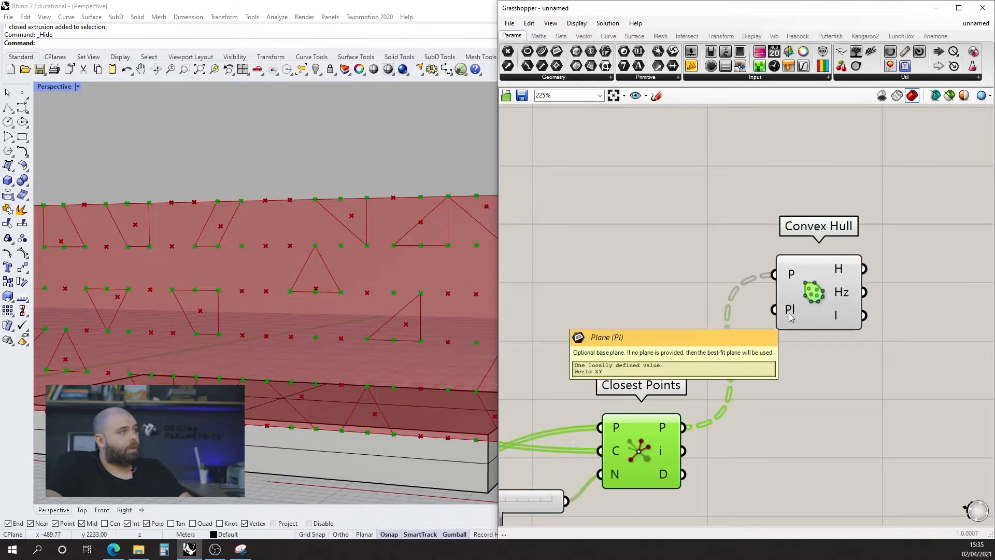
# Examine the hull outlines on the façade against the world axes, along with Convex Hull's Plane input.
pyautogui.scroll(-6, 337, 270)
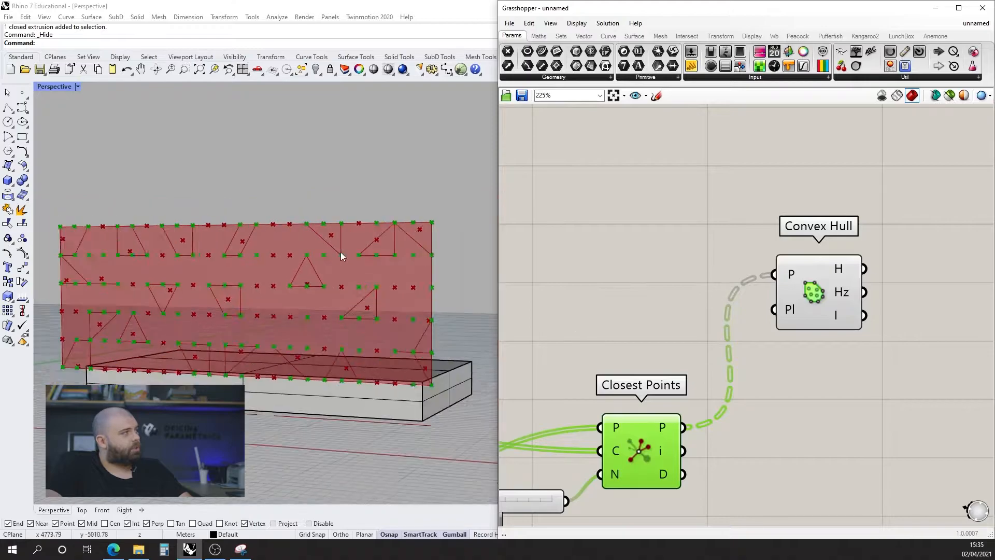
pyautogui.moveTo(343, 284); pyautogui.dragTo(325, 276, button='right')
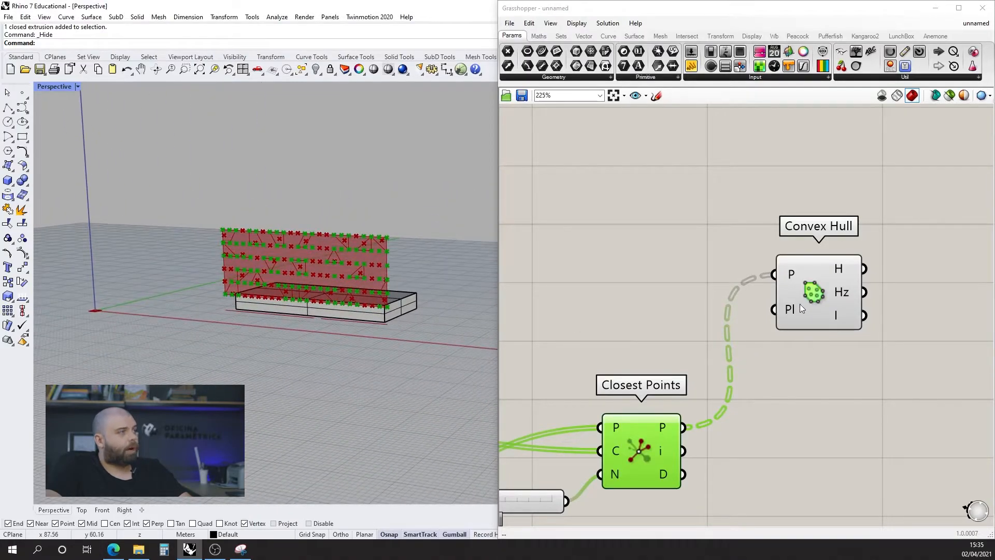
pyautogui.moveTo(795, 312)
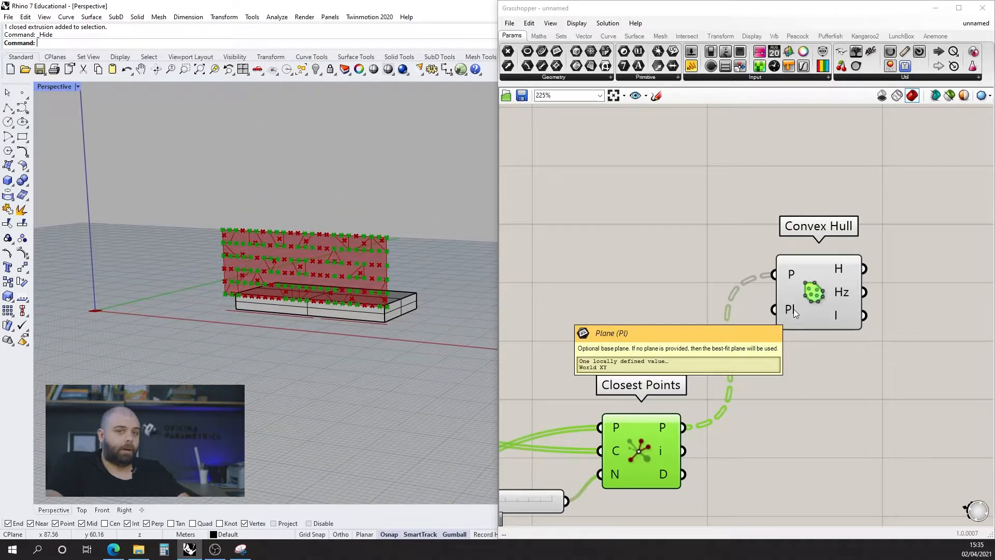
pyautogui.scroll(-2, 922, 357)
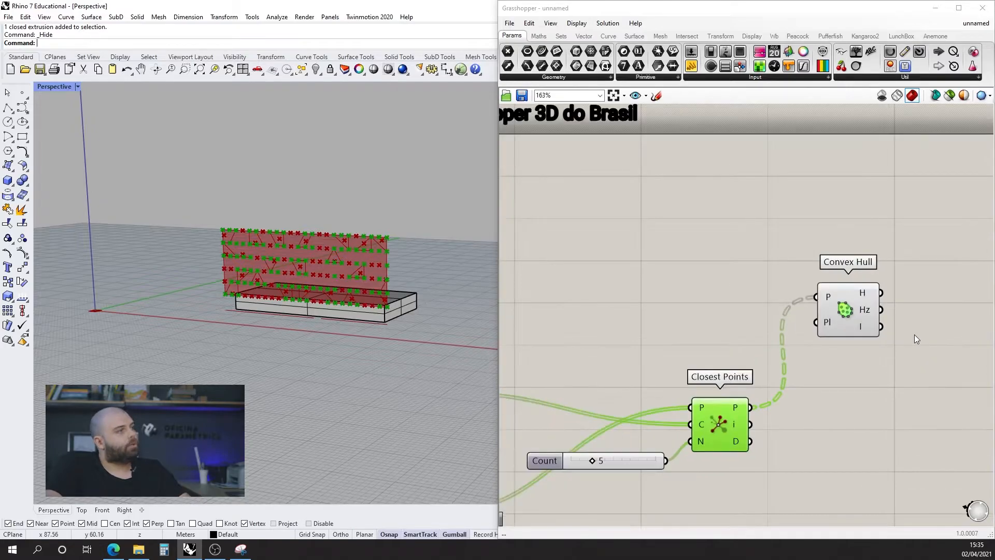
pyautogui.scroll(4, 331, 239)
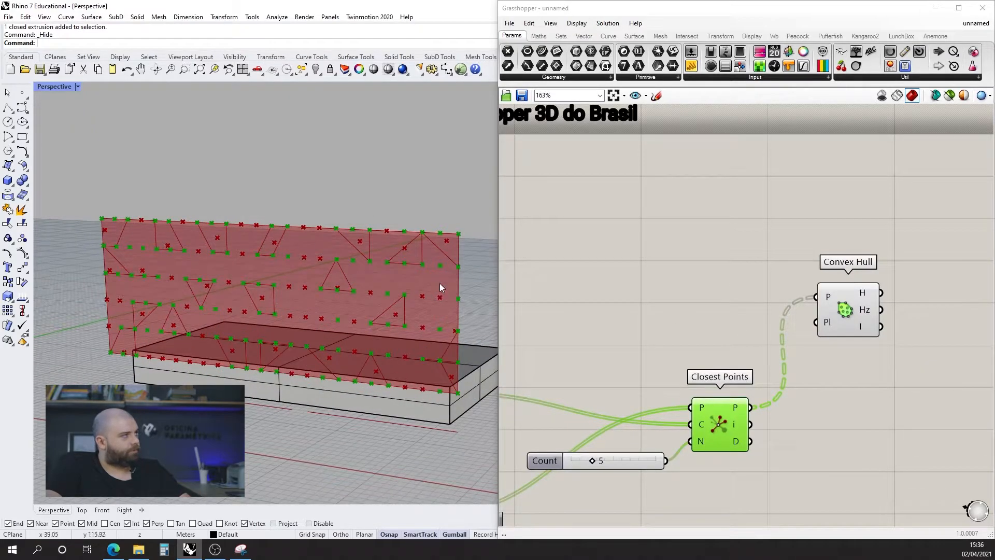
pyautogui.moveTo(314, 338); pyautogui.dragTo(310, 337, button='right')
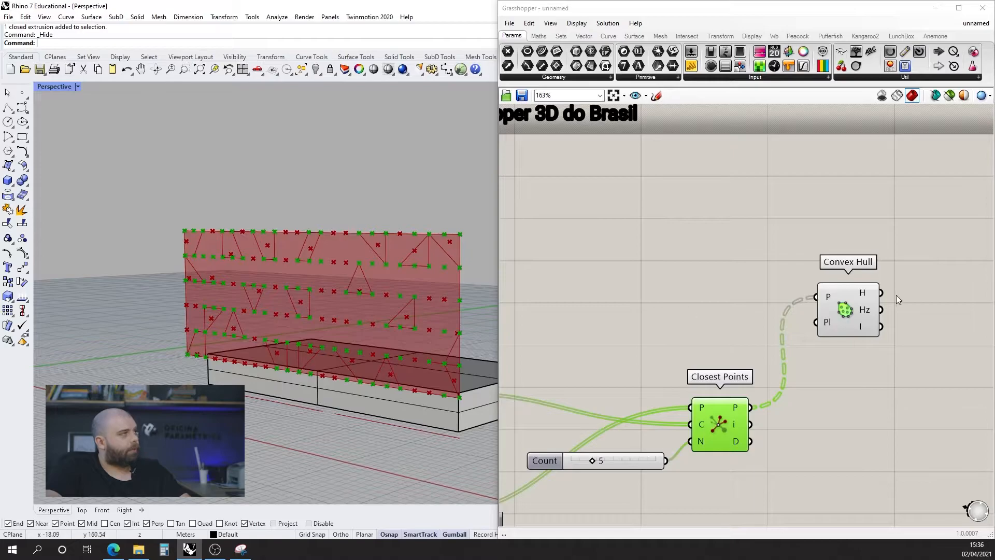
# Add an Is Planar component on the canvas above Divide Surface.
pyautogui.scroll(-5, 897, 293)
pyautogui.scroll(3, 735, 284)
pyautogui.doubleClick(735, 284)
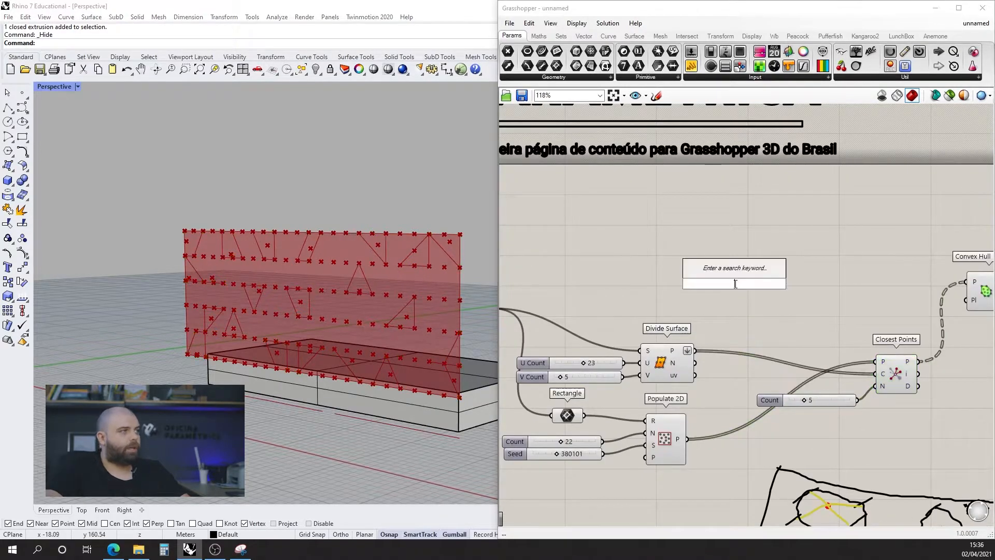
pyautogui.write('is pla')
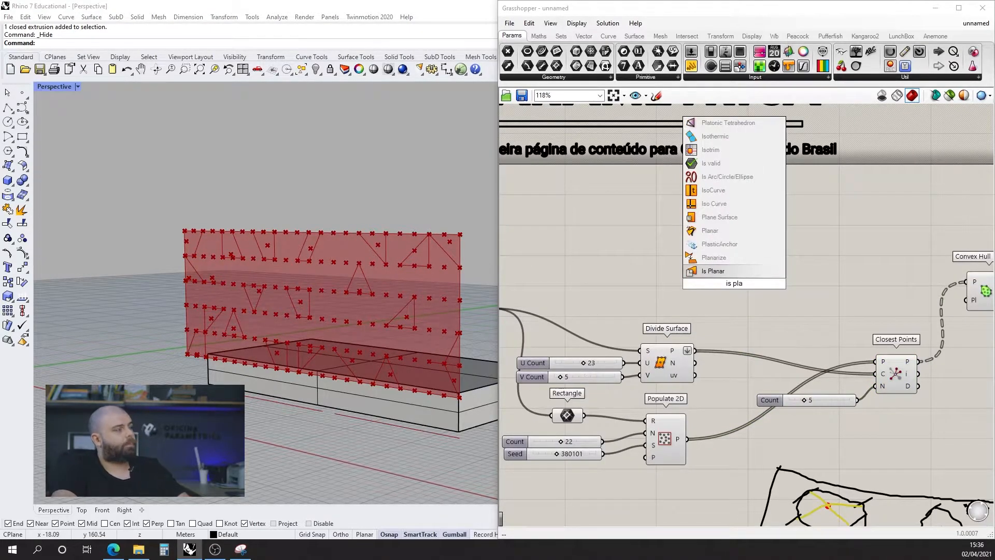
pyautogui.click(733, 271)
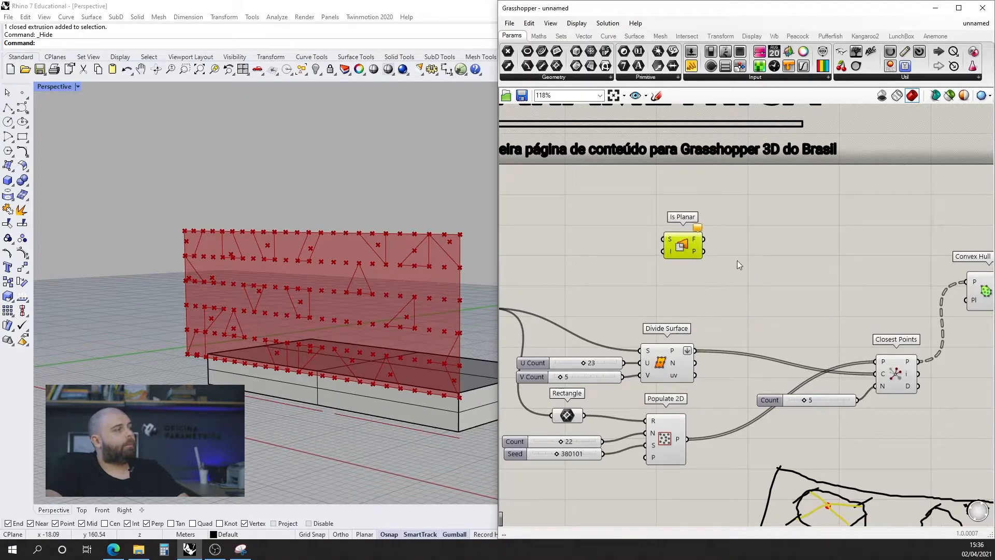
pyautogui.scroll(-3, 864, 229)
pyautogui.click(864, 228)
pyautogui.scroll(4, 726, 236)
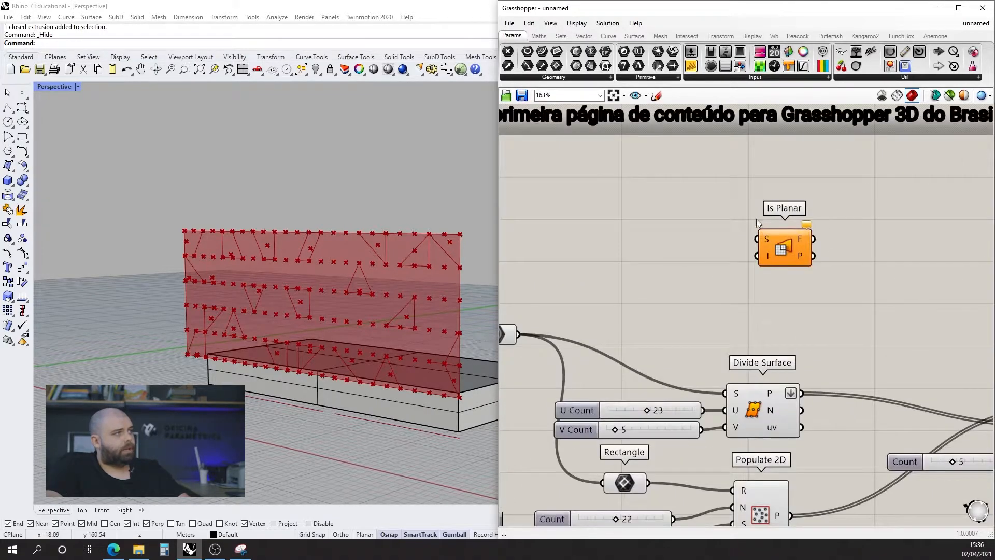
pyautogui.scroll(2, 841, 213)
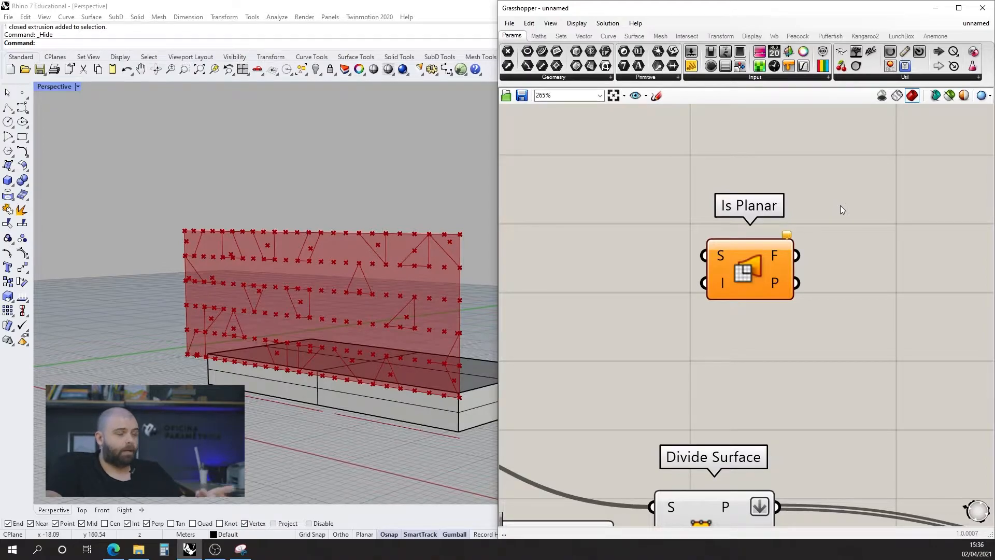
pyautogui.scroll(-3, 830, 213)
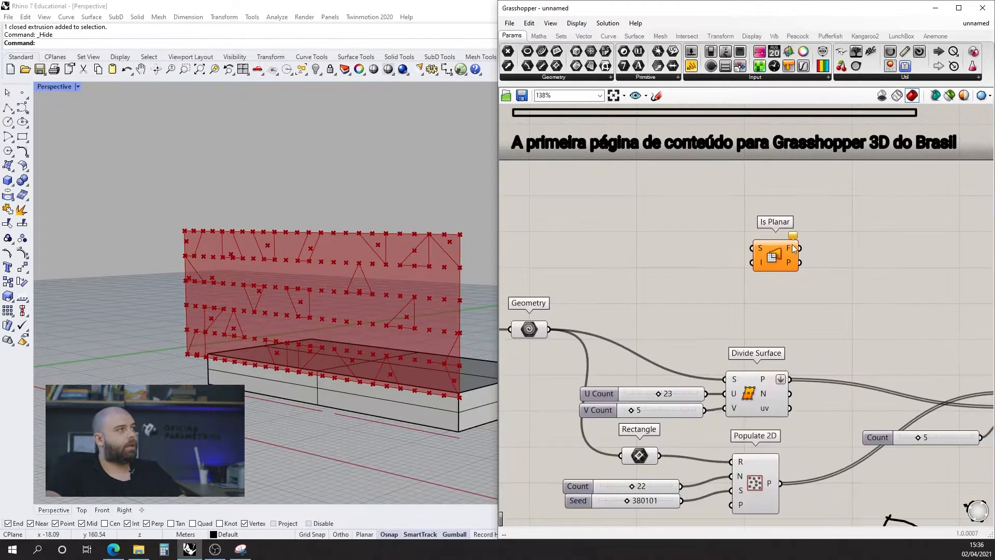
# Connect the Geometry parameter to the S input of Is Planar and check the resulting plane on the façade.
pyautogui.click(536, 330)
pyautogui.click(599, 315)
pyautogui.moveTo(384, 351)
pyautogui.mouseDown(button='right')
pyautogui.moveTo(287, 340)
pyautogui.moveTo(386, 337)
pyautogui.mouseUp(button='right')
pyautogui.moveTo(550, 333); pyautogui.dragTo(753, 249)
pyautogui.scroll(5, 791, 253)
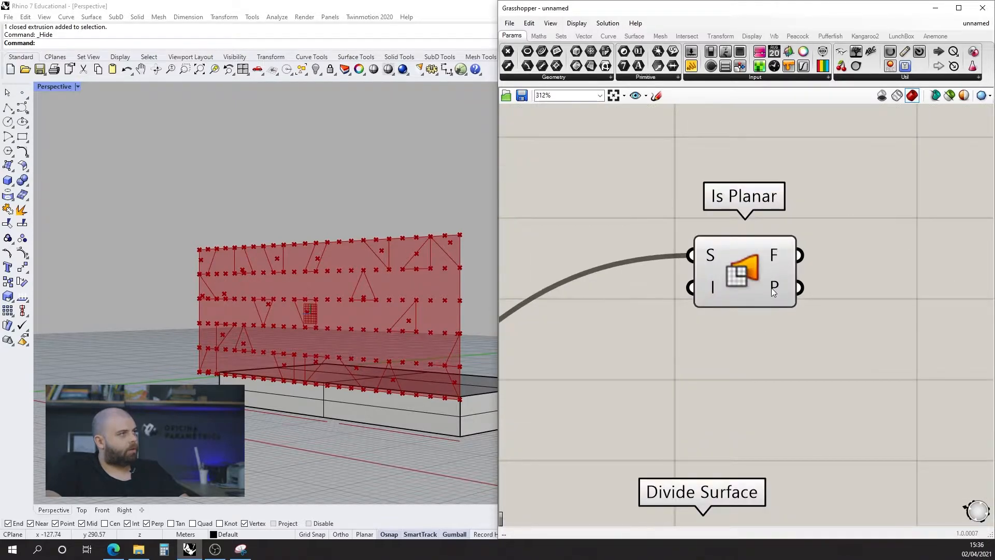
pyautogui.scroll(5, 308, 309)
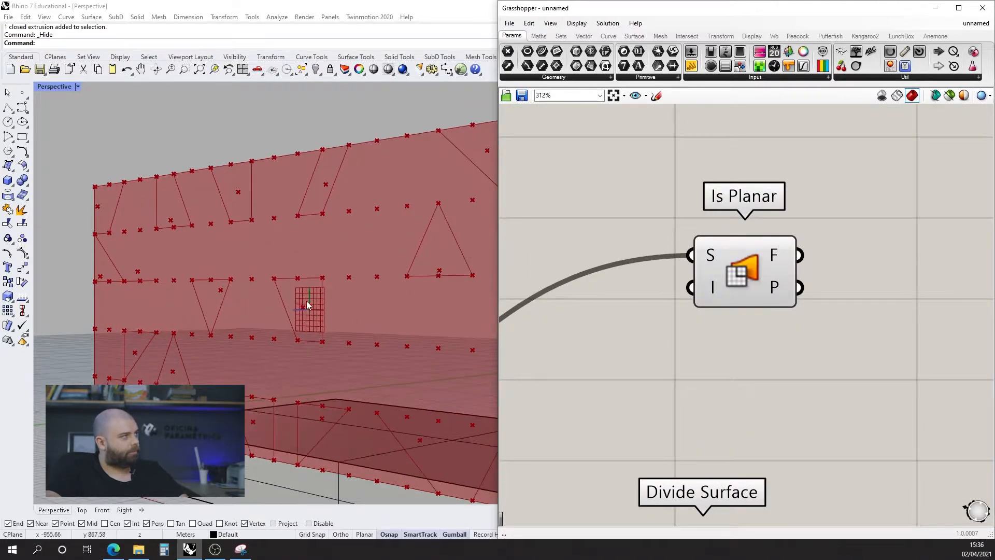
# Connect the Is Planar P output to the Pl input of Convex Hull and check the outlines on the façade.
pyautogui.scroll(-5, 597, 262)
pyautogui.moveTo(660, 263); pyautogui.dragTo(931, 323)
pyautogui.click(871, 224)
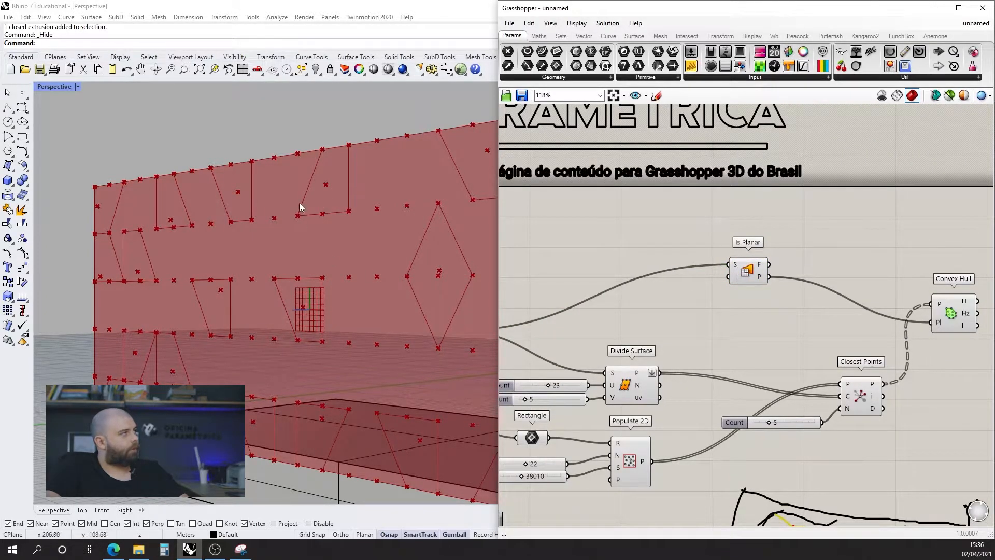
pyautogui.scroll(-6, 221, 223)
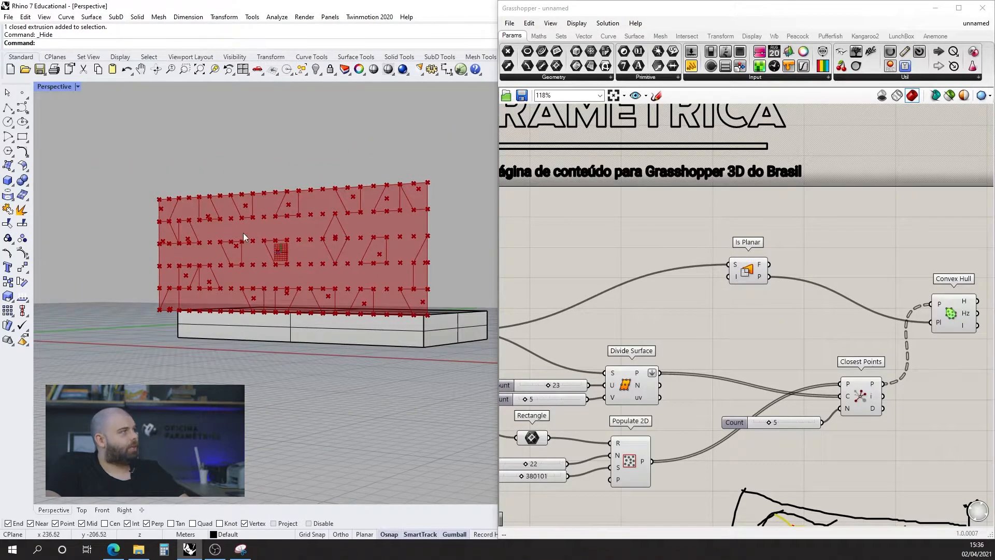
pyautogui.scroll(3, 358, 200)
pyautogui.scroll(-2, 371, 206)
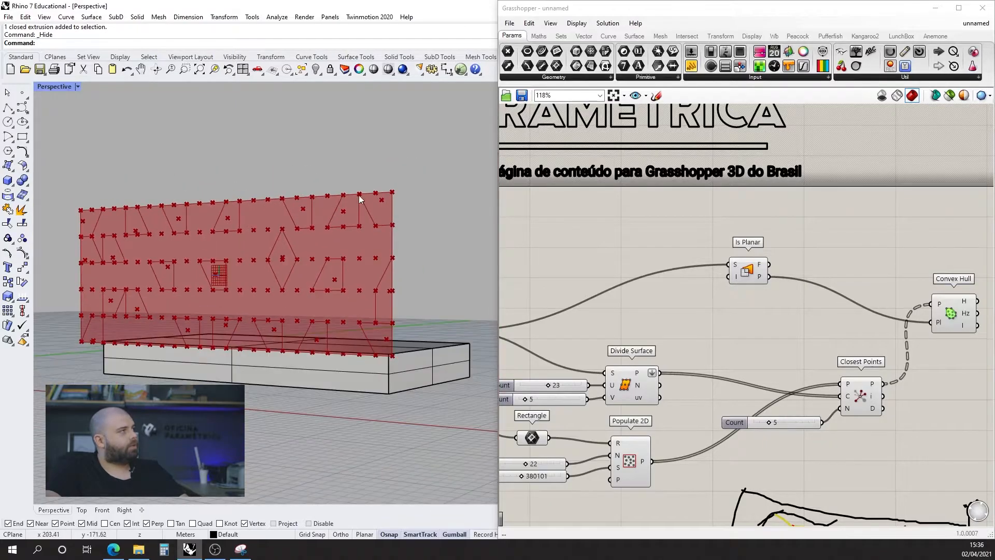
pyautogui.scroll(4, 337, 207)
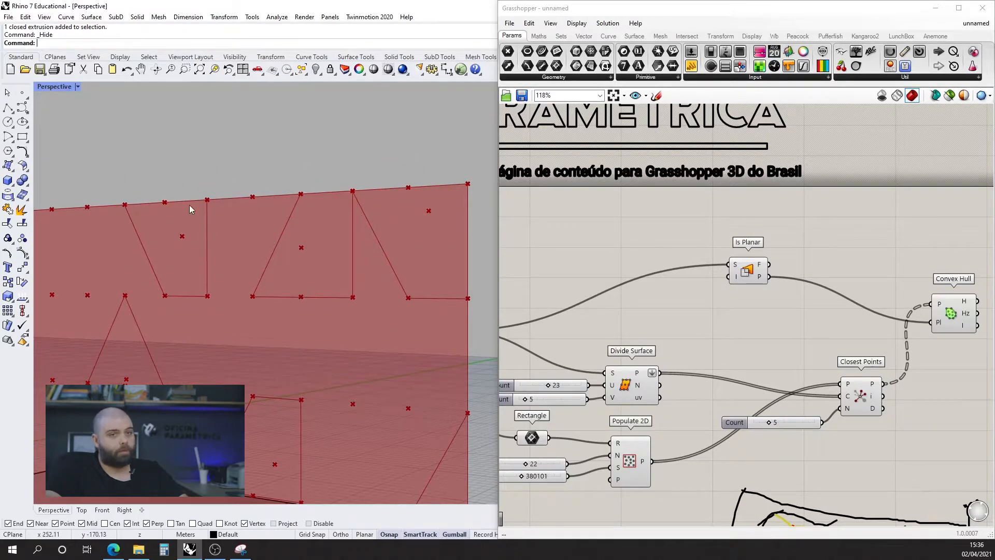
pyautogui.scroll(-4, 622, 244)
pyautogui.scroll(4, 812, 265)
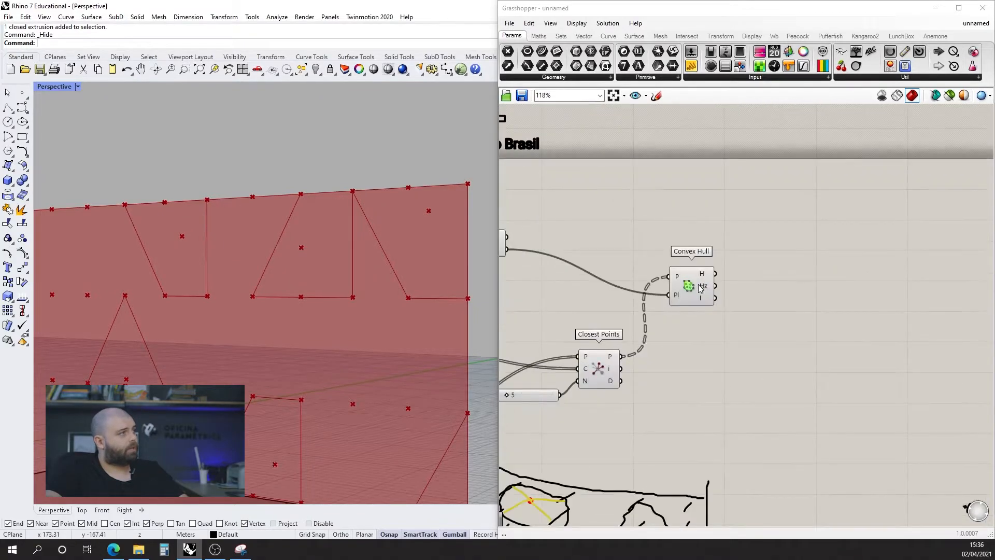
pyautogui.click(689, 285)
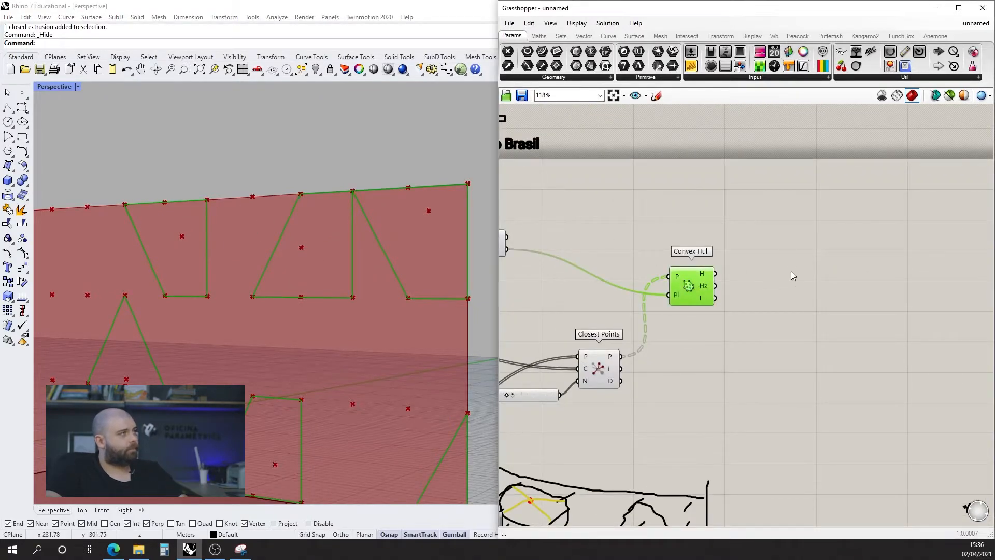
# Move the freehand façade sketch group further below the component network.
pyautogui.scroll(-6, 789, 290)
pyautogui.scroll(3, 752, 364)
pyautogui.moveTo(971, 432); pyautogui.dragTo(684, 307)
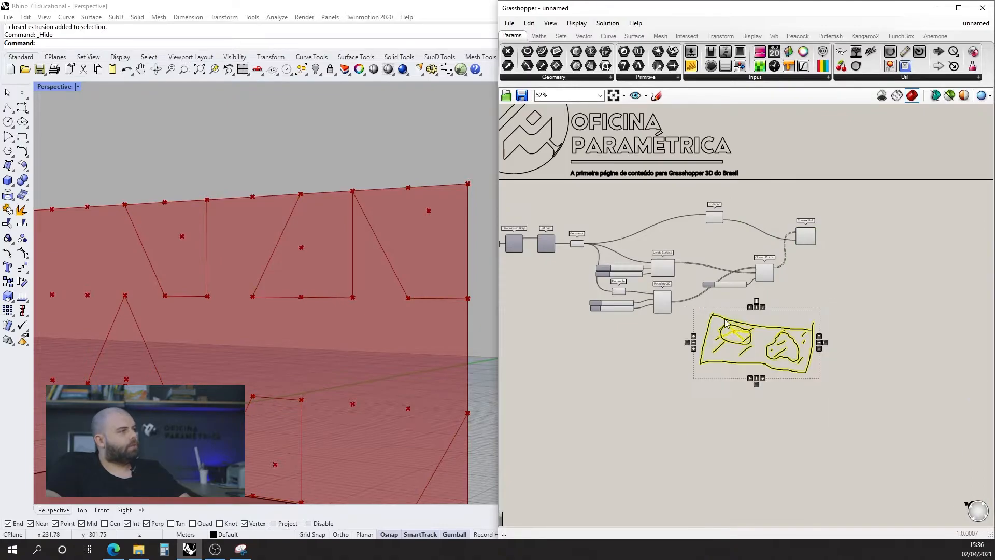
pyautogui.moveTo(740, 332); pyautogui.dragTo(738, 382)
# Highlight the Convex Hull outlines and examine how neighbouring shapes meet and overlap across the façade.
pyautogui.scroll(-5, 346, 272)
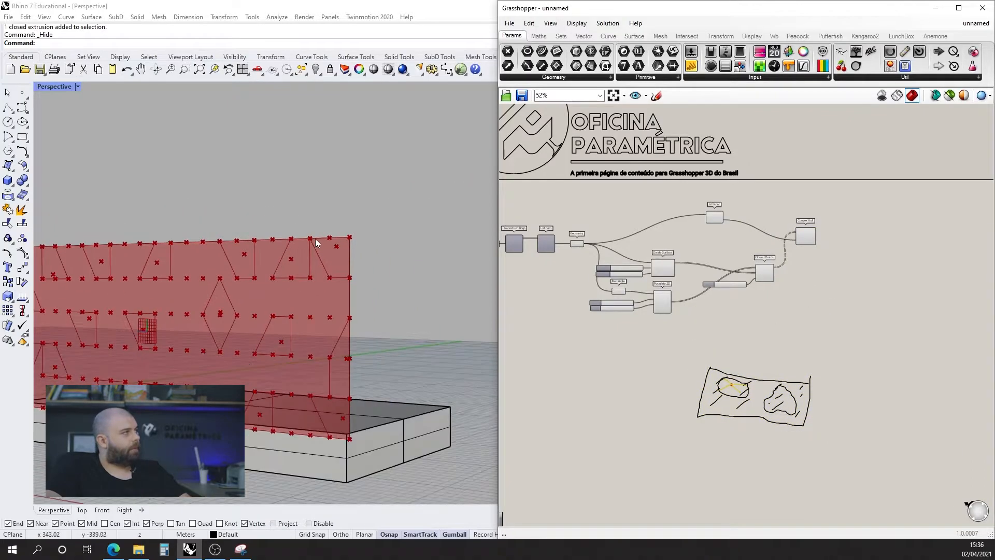
pyautogui.scroll(5, 336, 275)
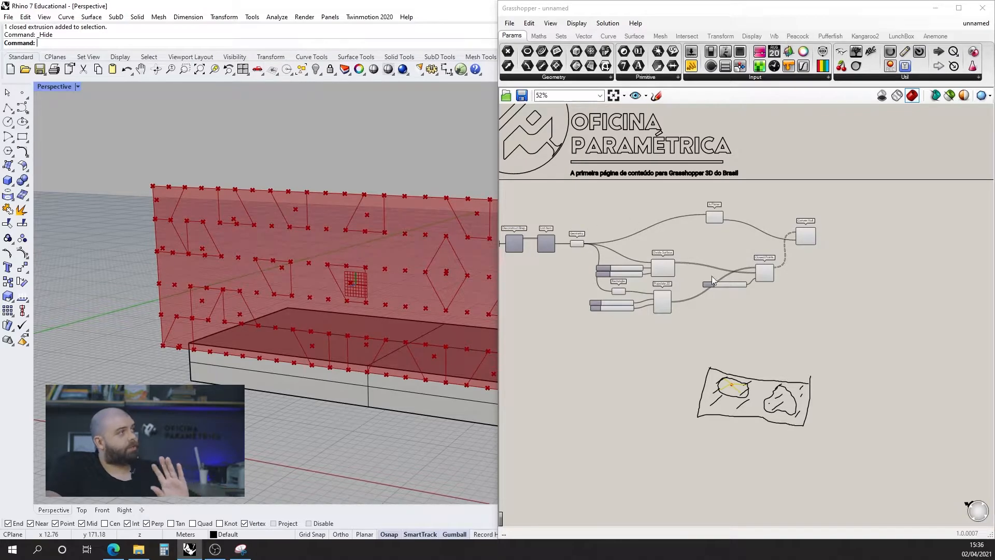
pyautogui.scroll(3, 793, 243)
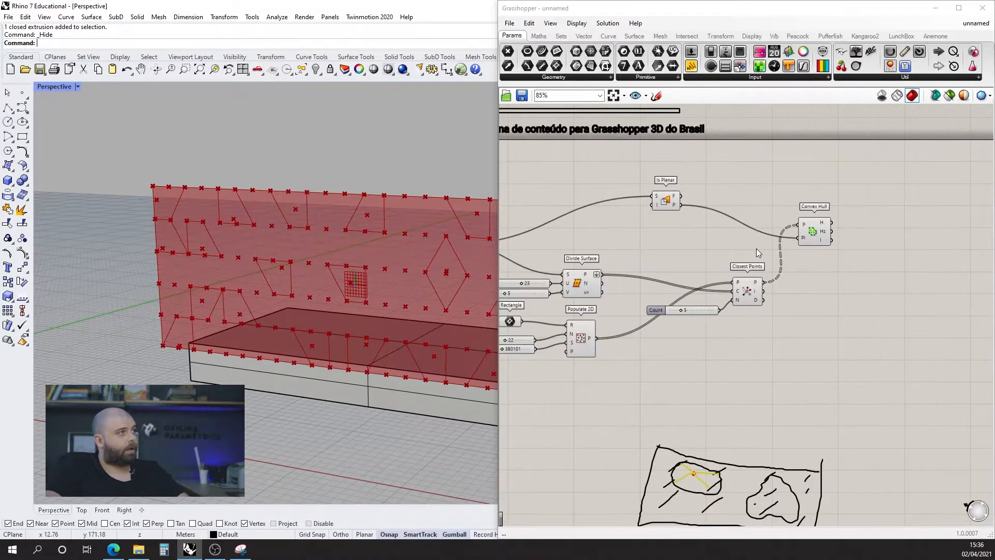
pyautogui.click(815, 236)
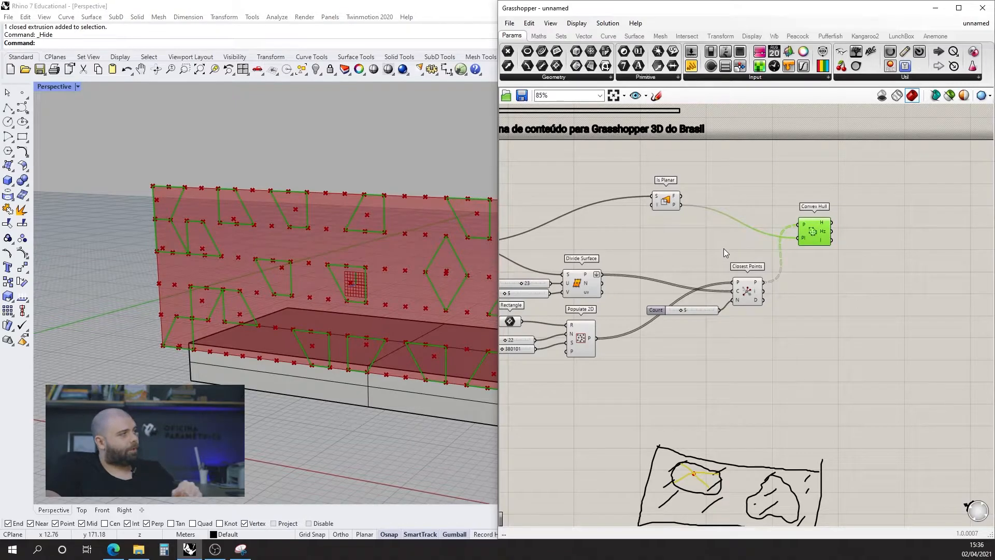
pyautogui.scroll(5, 173, 245)
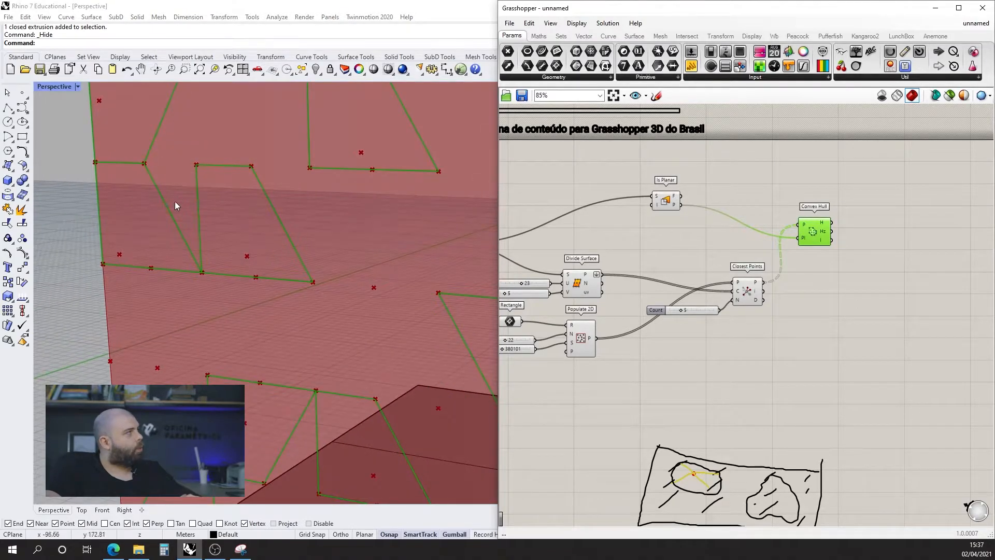
pyautogui.scroll(-9, 117, 194)
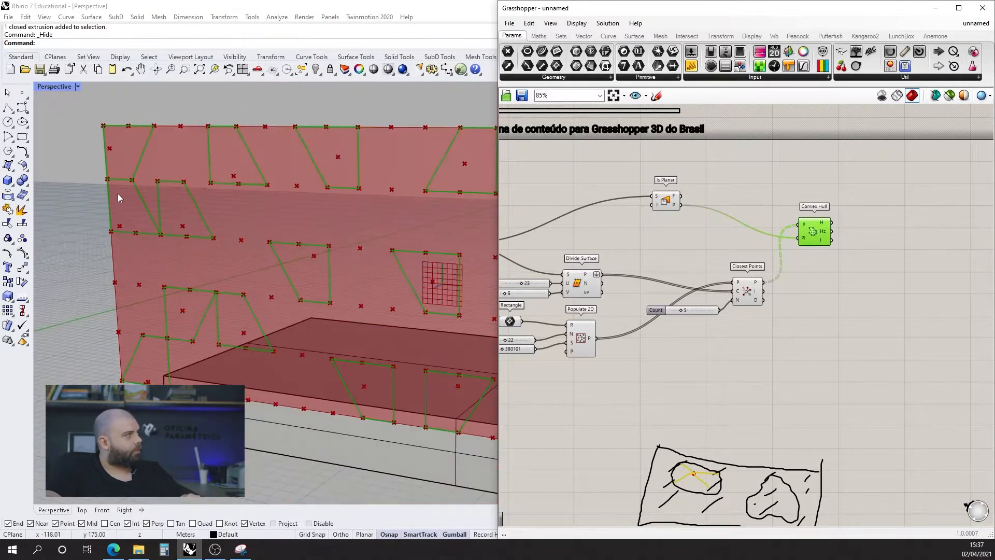
pyautogui.scroll(10, 169, 284)
pyautogui.scroll(-2, 169, 284)
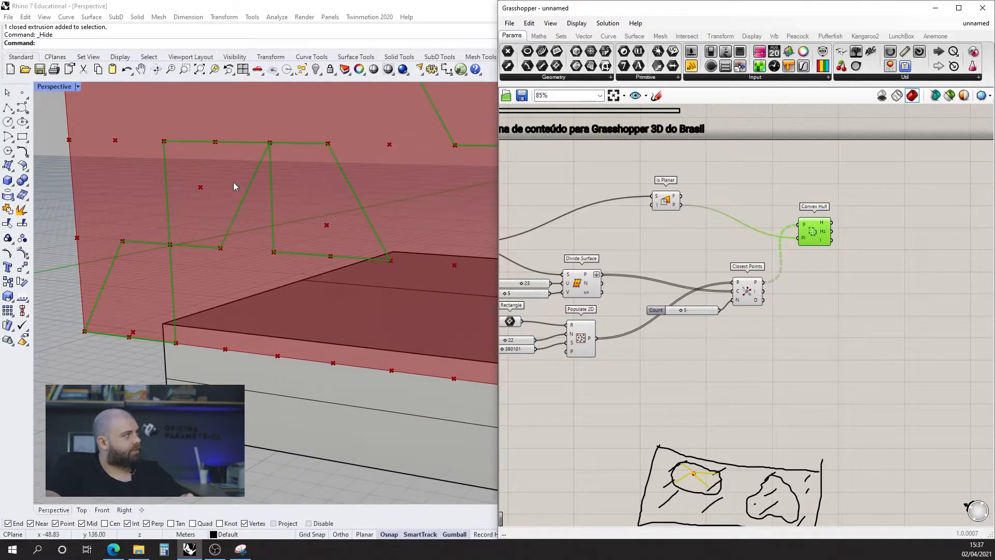
pyautogui.scroll(-6, 65, 282)
pyautogui.scroll(2, 228, 312)
pyautogui.scroll(-2, 245, 285)
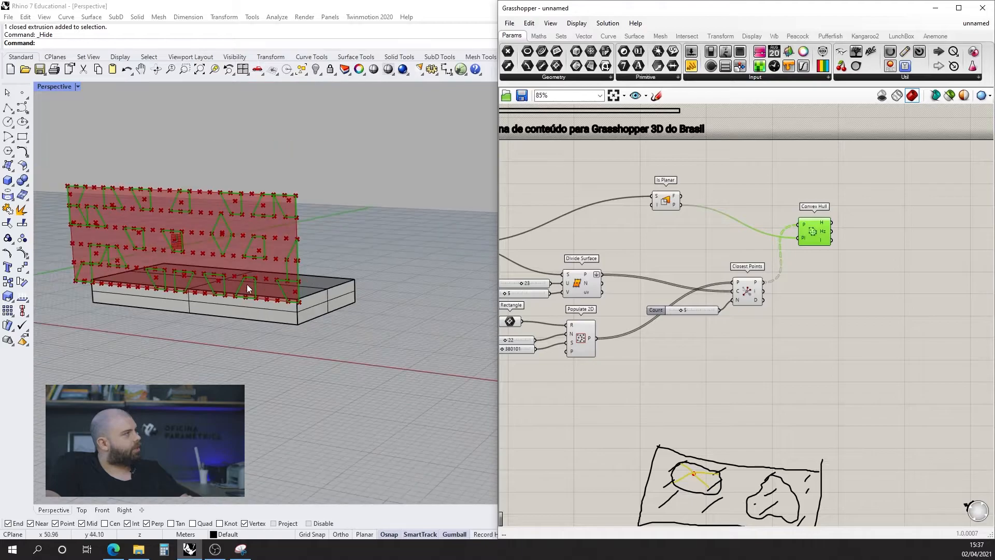
pyautogui.scroll(5, 295, 229)
pyautogui.scroll(-6, 176, 156)
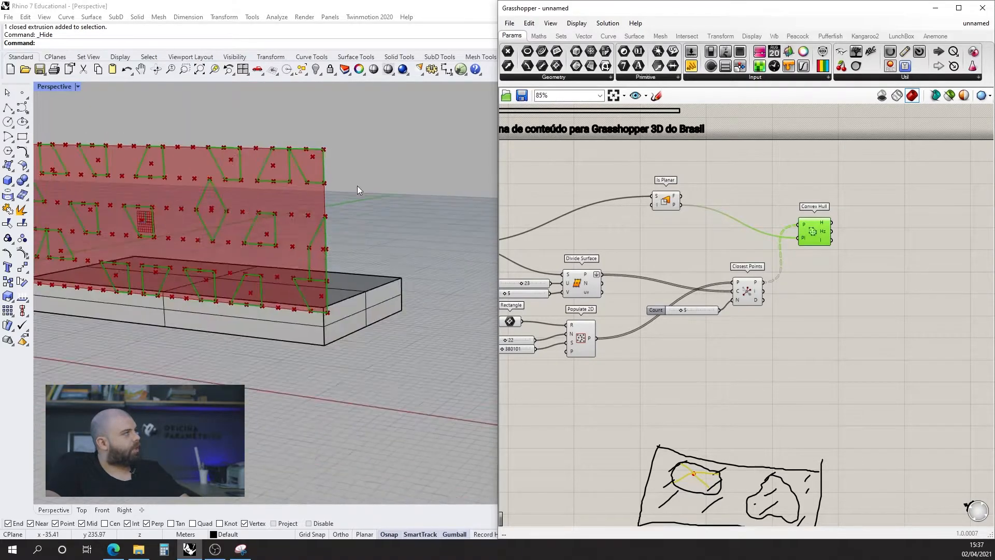
pyautogui.scroll(9, 139, 190)
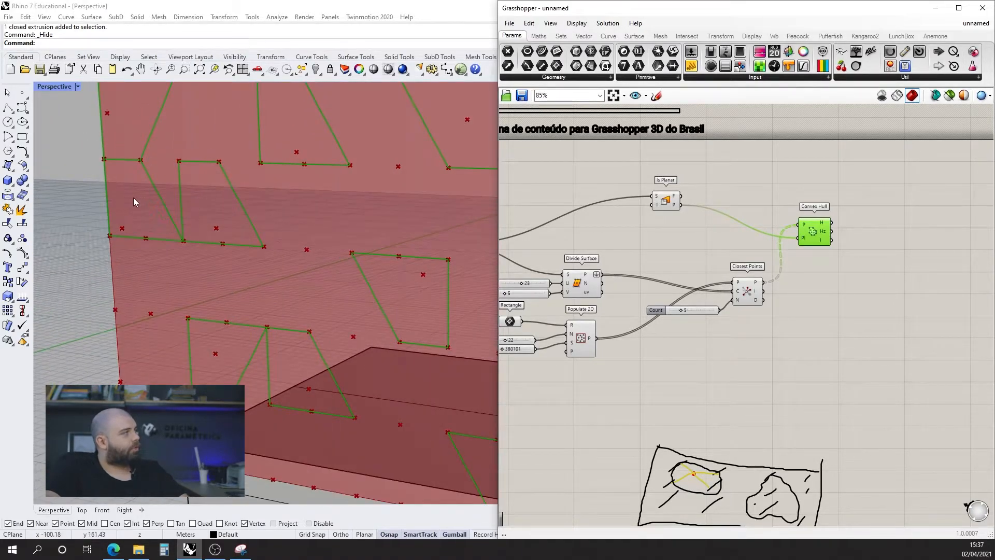
pyautogui.scroll(-5, 133, 197)
pyautogui.click(661, 247)
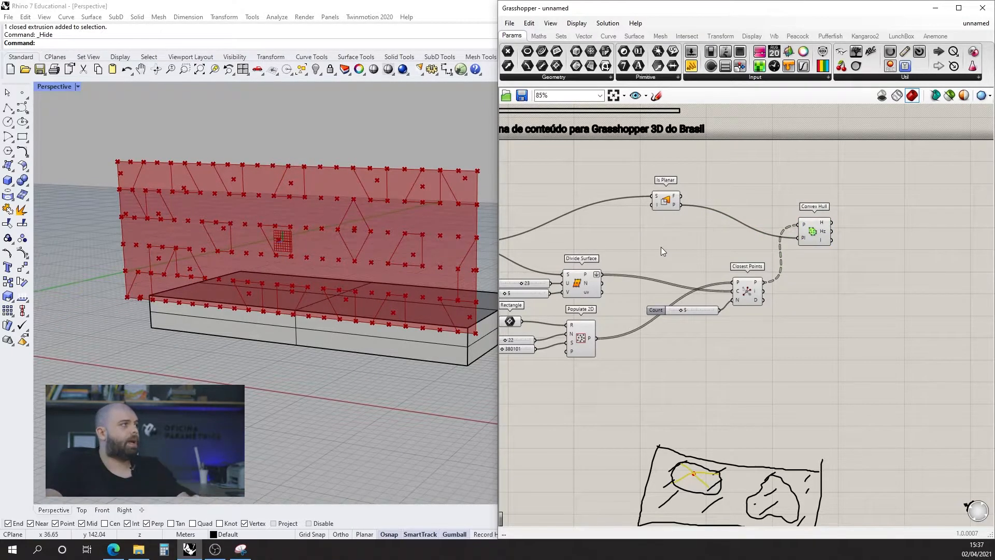
# Set the Divide Surface U Count to 28 and V Count to 6 for a denser point grid.
pyautogui.scroll(-2, 669, 264)
pyautogui.scroll(5, 674, 260)
pyautogui.click(724, 254)
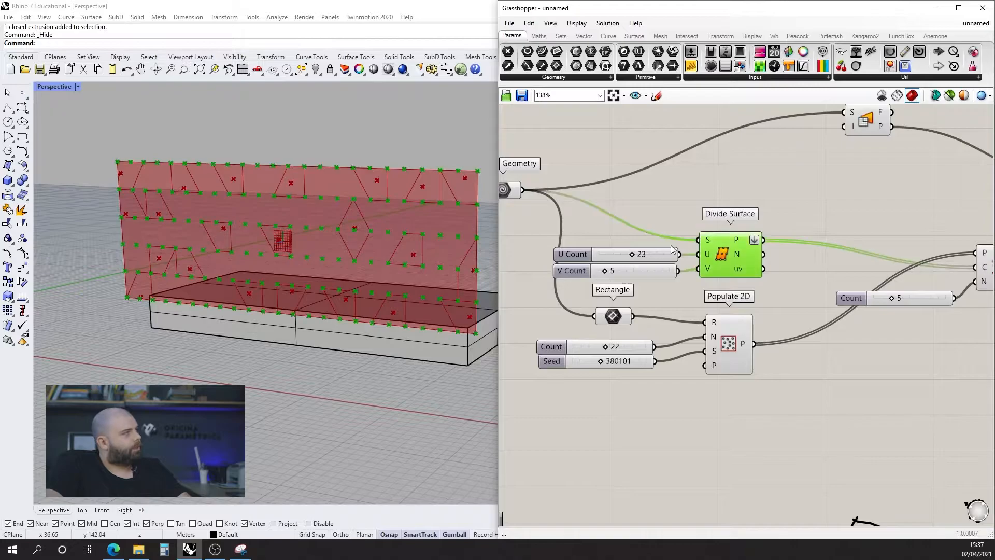
pyautogui.scroll(4, 674, 248)
pyautogui.moveTo(559, 292)
pyautogui.mouseDown()
pyautogui.moveTo(574, 289)
pyautogui.moveTo(561, 294)
pyautogui.mouseUp()
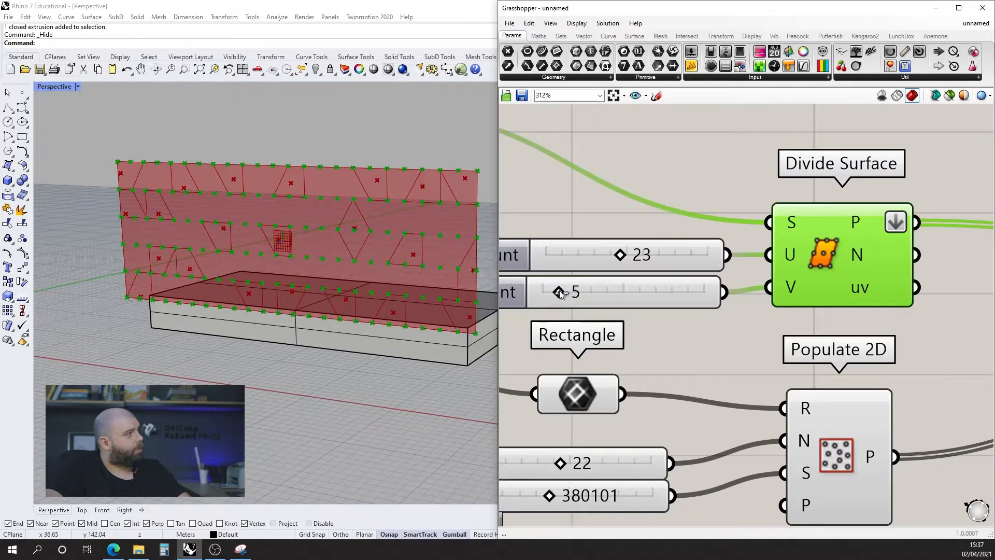
pyautogui.moveTo(620, 255); pyautogui.dragTo(636, 254)
pyautogui.moveTo(565, 294)
pyautogui.mouseDown()
pyautogui.moveTo(579, 291)
pyautogui.moveTo(570, 291)
pyautogui.mouseUp()
# Set the Populate 2D Count to 30 and its Seed to 451686.
pyautogui.scroll(-2, 632, 382)
pyautogui.scroll(2, 633, 382)
pyautogui.moveTo(645, 370); pyautogui.dragTo(674, 370)
pyautogui.moveTo(637, 403)
pyautogui.mouseDown()
pyautogui.moveTo(652, 401)
pyautogui.moveTo(630, 409)
pyautogui.mouseUp()
pyautogui.scroll(-4, 630, 409)
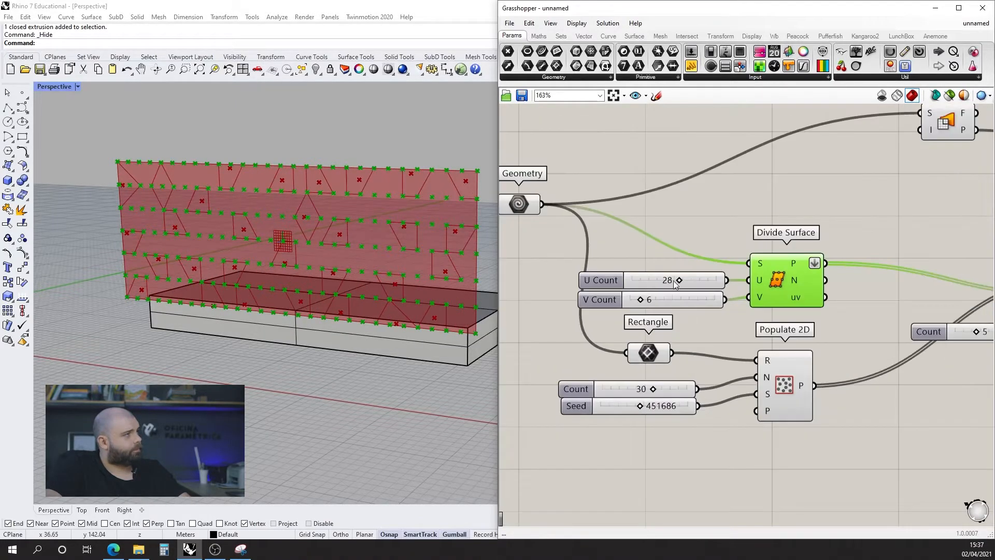
# Set the Divide Surface V Count to 4 and U Count to 30.
pyautogui.scroll(3, 629, 305)
pyautogui.moveTo(629, 305); pyautogui.dragTo(625, 307)
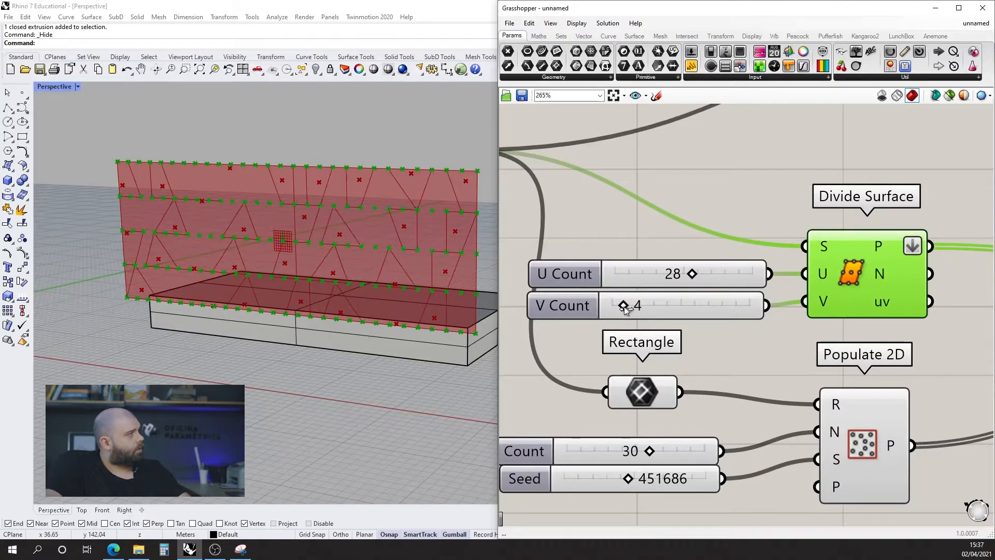
pyautogui.moveTo(688, 275); pyautogui.dragTo(695, 277)
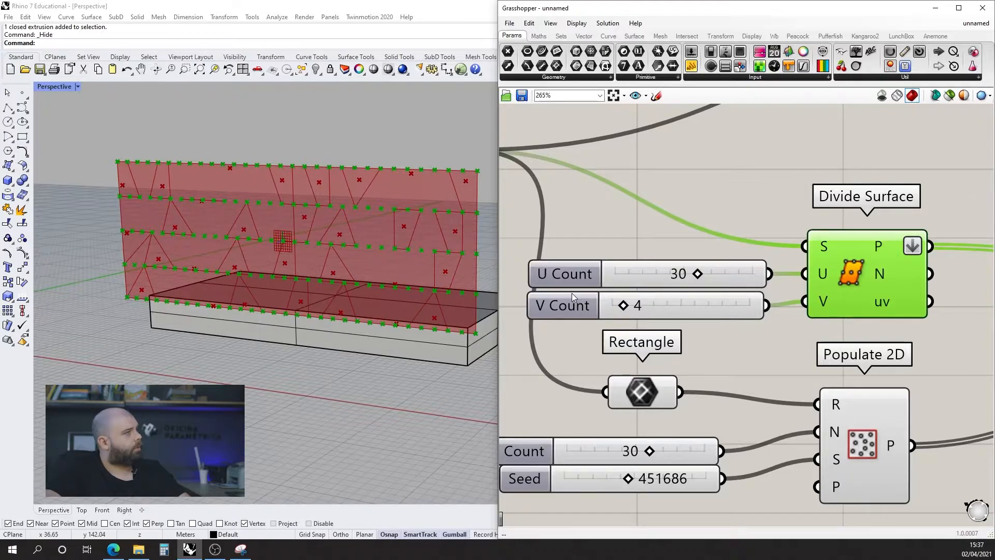
pyautogui.scroll(-4, 572, 294)
pyautogui.click(652, 318)
# Examine the Convex Hull outlines across the façade with the revised grid, checking the gaps and overlaps between neighbouring shapes.
pyautogui.scroll(-5, 276, 271)
pyautogui.moveTo(277, 271); pyautogui.dragTo(309, 240, button='right')
pyautogui.scroll(5, 309, 241)
pyautogui.scroll(-3, 325, 250)
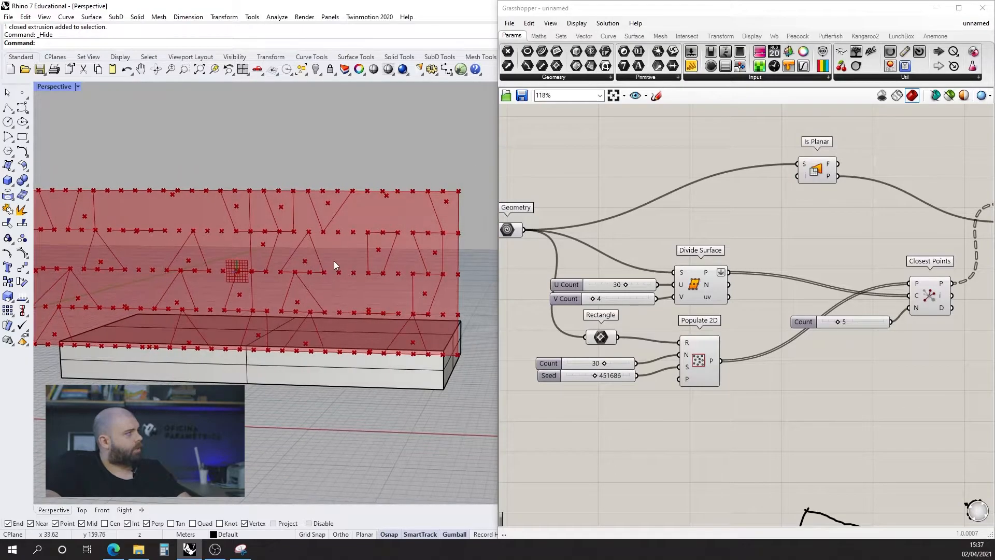
pyautogui.scroll(5, 334, 261)
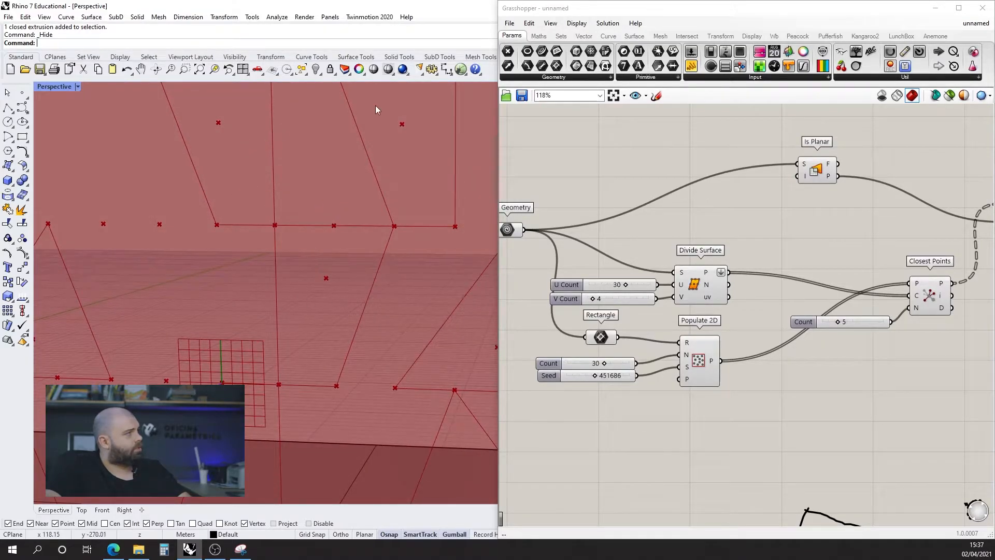
pyautogui.scroll(-7, 275, 221)
pyautogui.scroll(3, 255, 260)
pyautogui.scroll(-2, 221, 262)
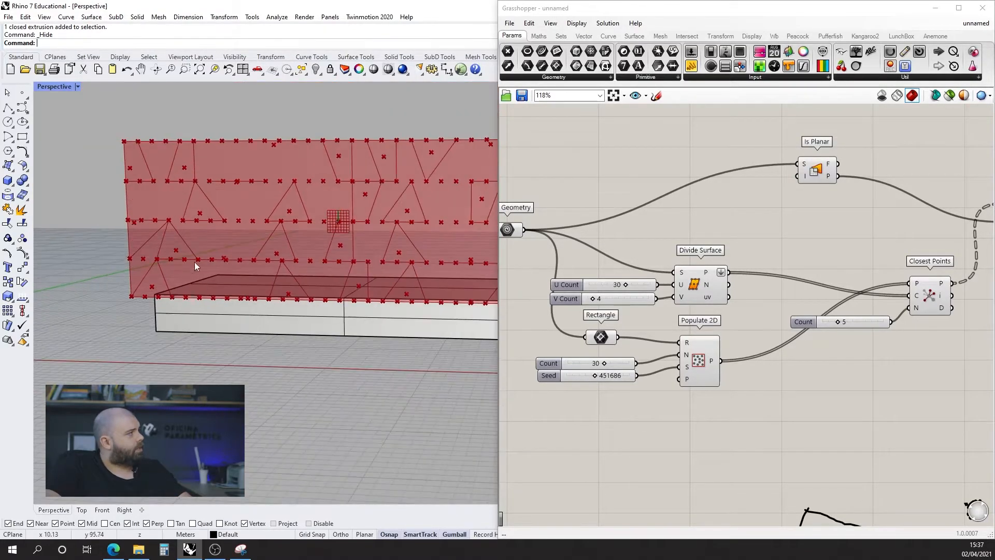
pyautogui.scroll(-2, 655, 323)
# Try a Closest Points Count of 7 and of 6, comparing the resulting hull outlines on the façade.
pyautogui.scroll(5, 893, 316)
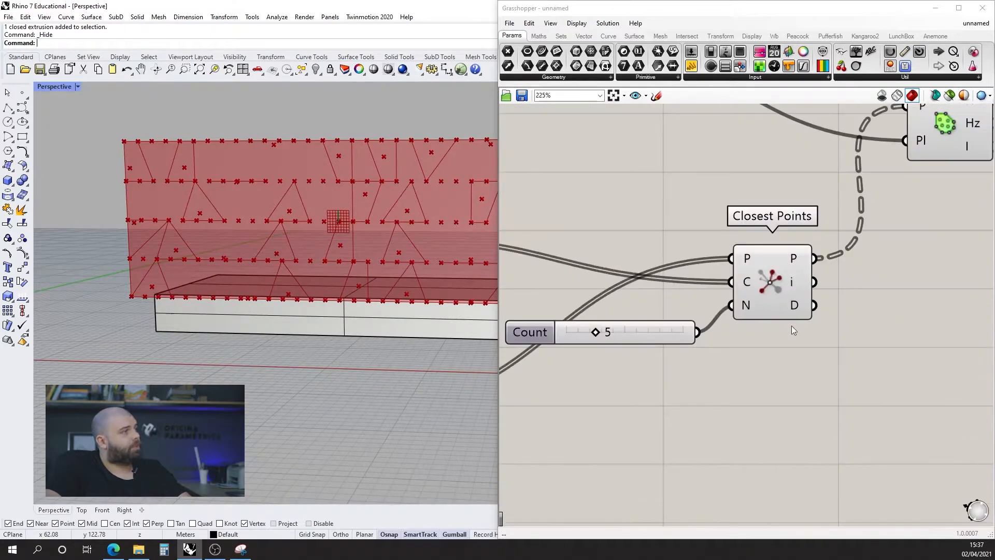
pyautogui.moveTo(598, 330)
pyautogui.mouseDown()
pyautogui.moveTo(620, 331)
pyautogui.moveTo(608, 332)
pyautogui.mouseUp()
pyautogui.scroll(-5, 338, 272)
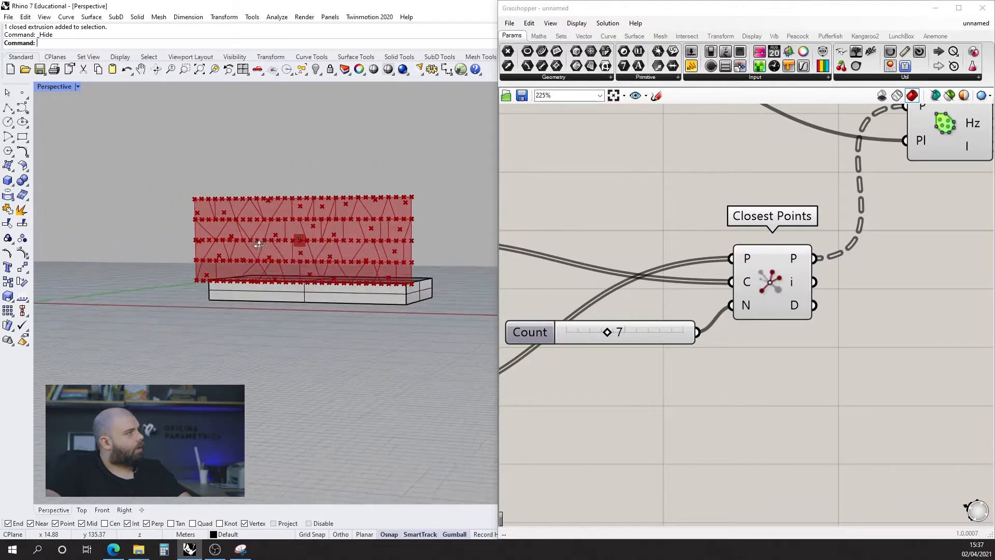
pyautogui.scroll(5, 331, 220)
pyautogui.scroll(-2, 421, 173)
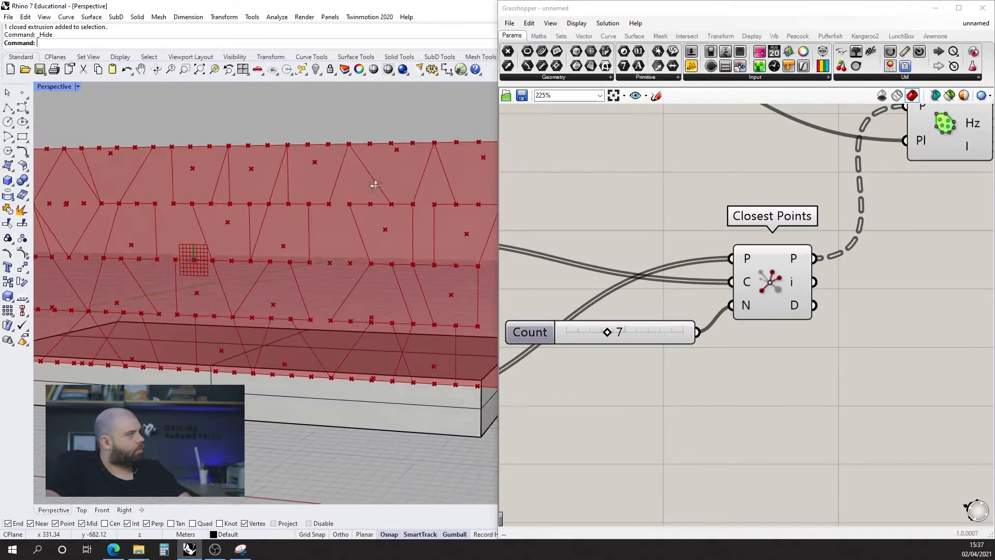
pyautogui.scroll(-3, 405, 183)
pyautogui.moveTo(609, 334)
pyautogui.mouseDown()
pyautogui.moveTo(579, 335)
pyautogui.moveTo(626, 335)
pyautogui.moveTo(587, 335)
pyautogui.moveTo(596, 334)
pyautogui.mouseUp()
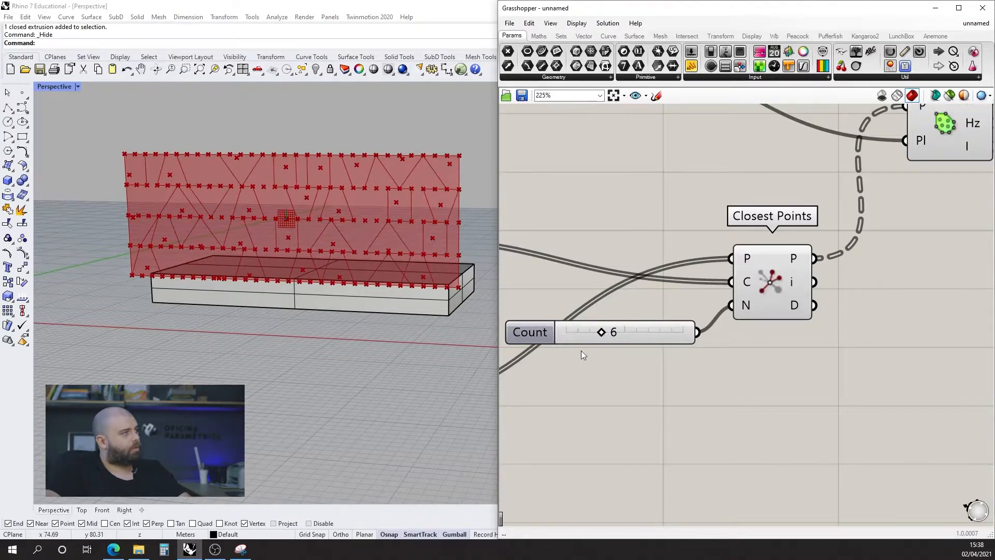
# Highlight the Convex Hull outlines and examine up close where adjacent shapes share edges, touch or overlap.
pyautogui.scroll(-5, 577, 355)
pyautogui.scroll(4, 679, 289)
pyautogui.moveTo(683, 285); pyautogui.dragTo(665, 270)
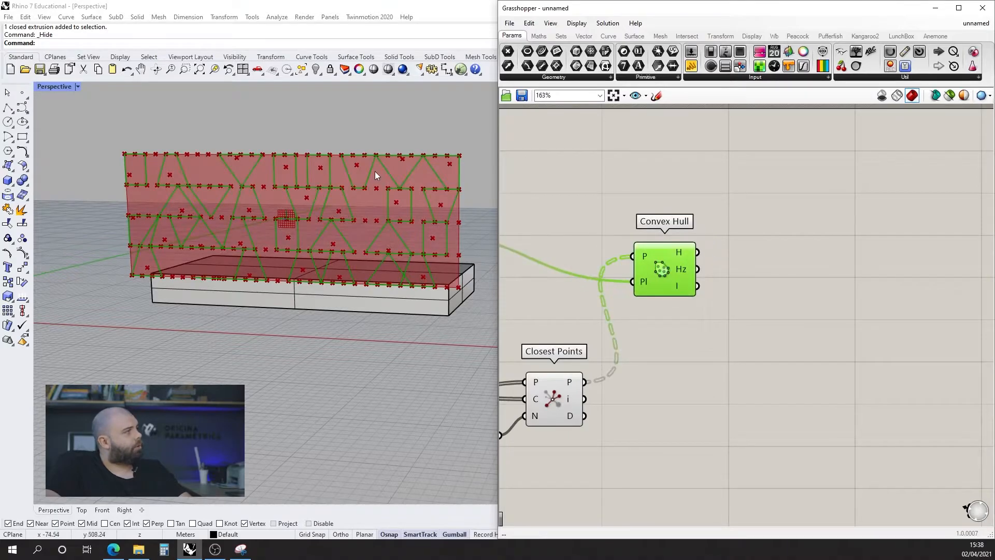
pyautogui.scroll(6, 375, 171)
pyautogui.scroll(-6, 201, 204)
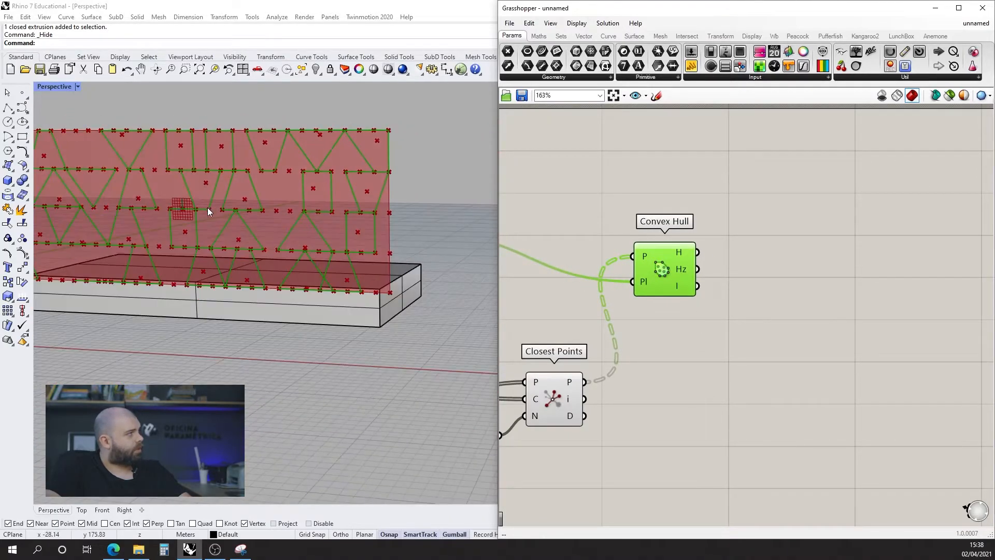
pyautogui.scroll(3, 167, 185)
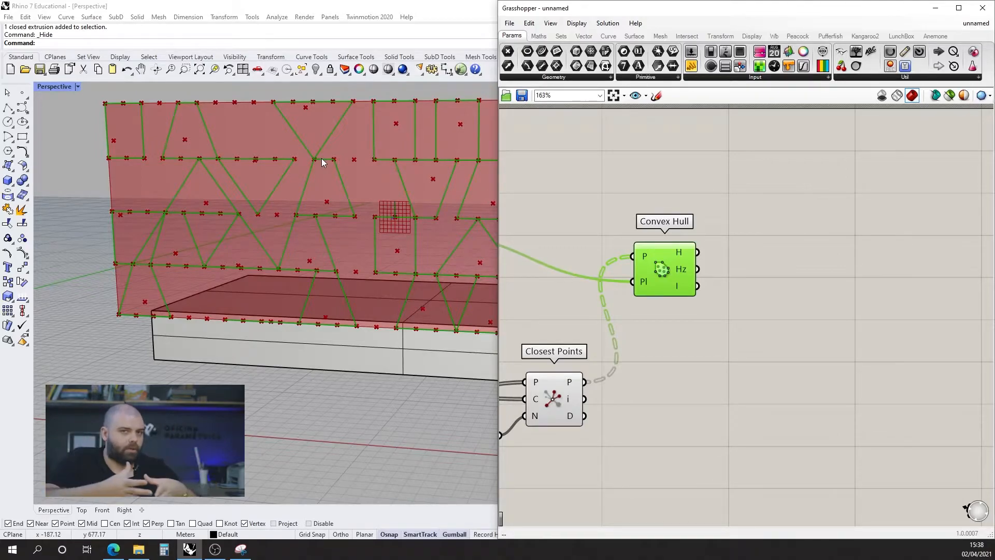
pyautogui.scroll(-3, 103, 263)
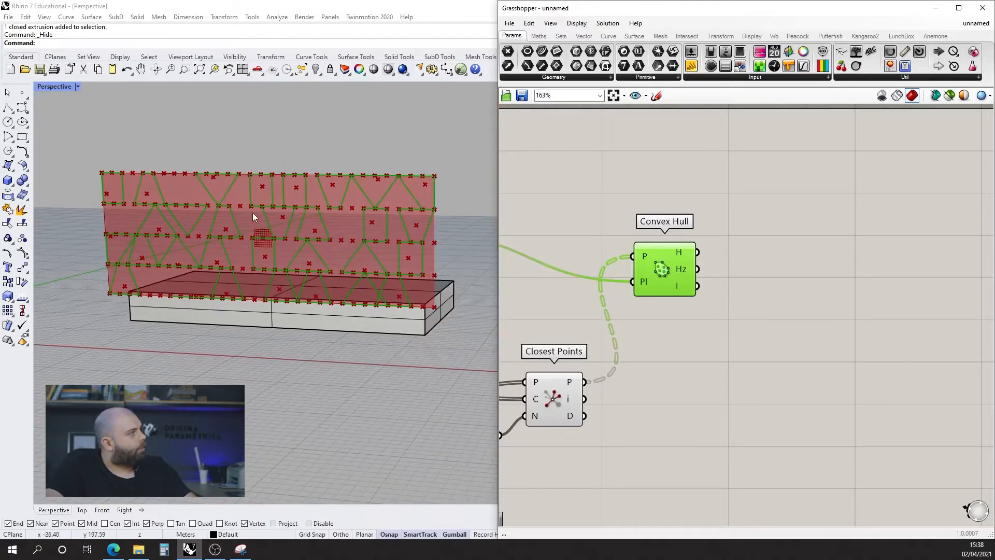
pyautogui.scroll(5, 250, 212)
pyautogui.scroll(-2, 221, 193)
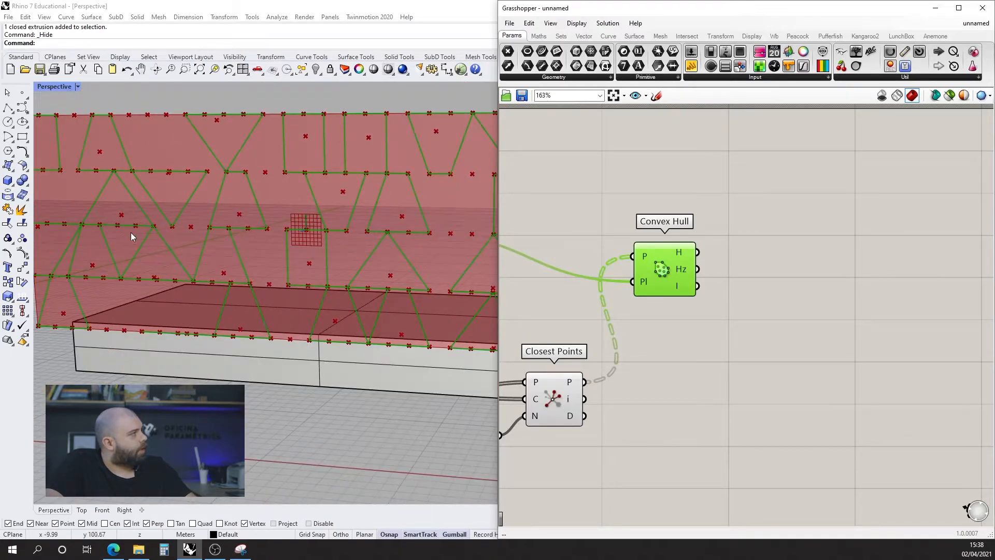
pyautogui.scroll(3, 125, 238)
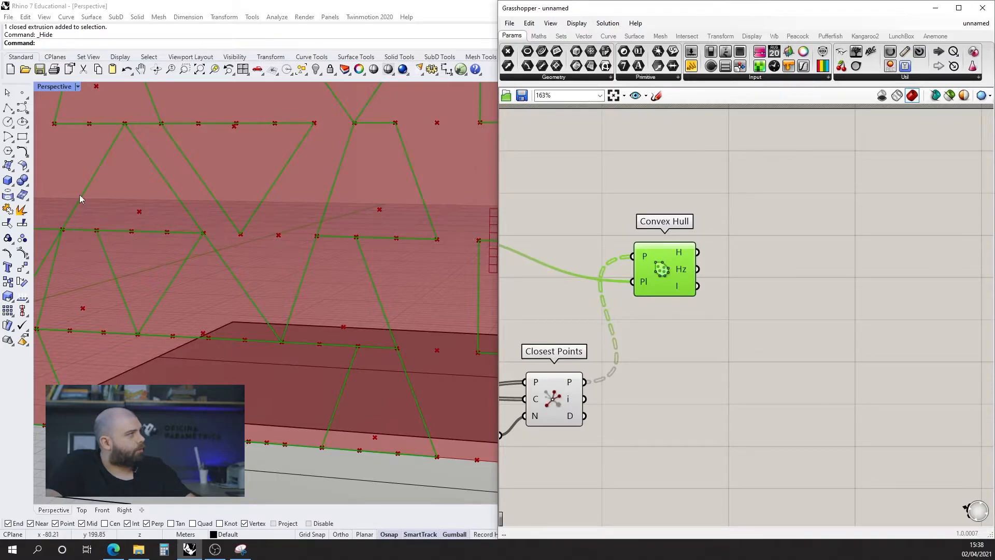
pyautogui.scroll(-3, 197, 217)
pyautogui.scroll(5, 196, 249)
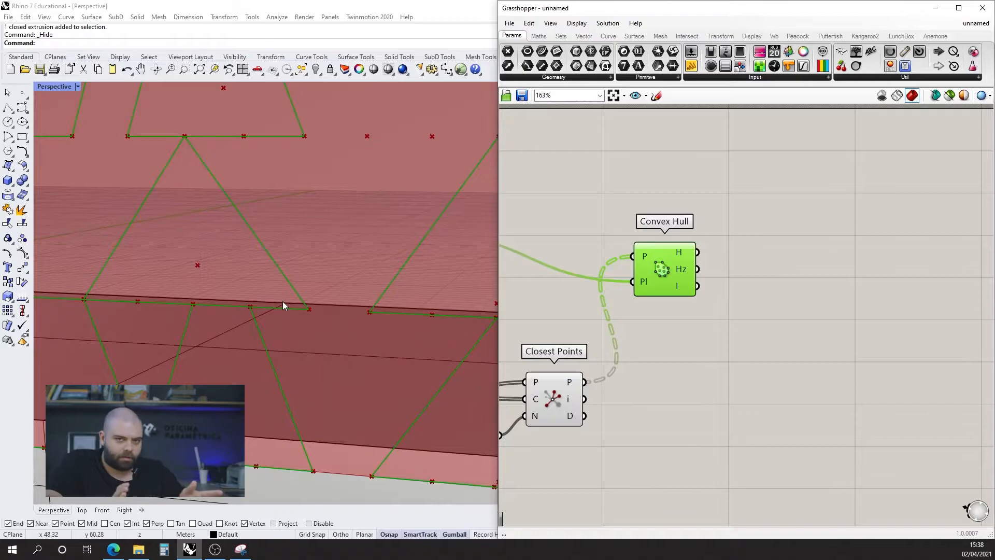
pyautogui.click(636, 350)
# Add a Region Union component and align it beside the Convex Hull component.
pyautogui.scroll(-4, 652, 309)
pyautogui.scroll(5, 653, 309)
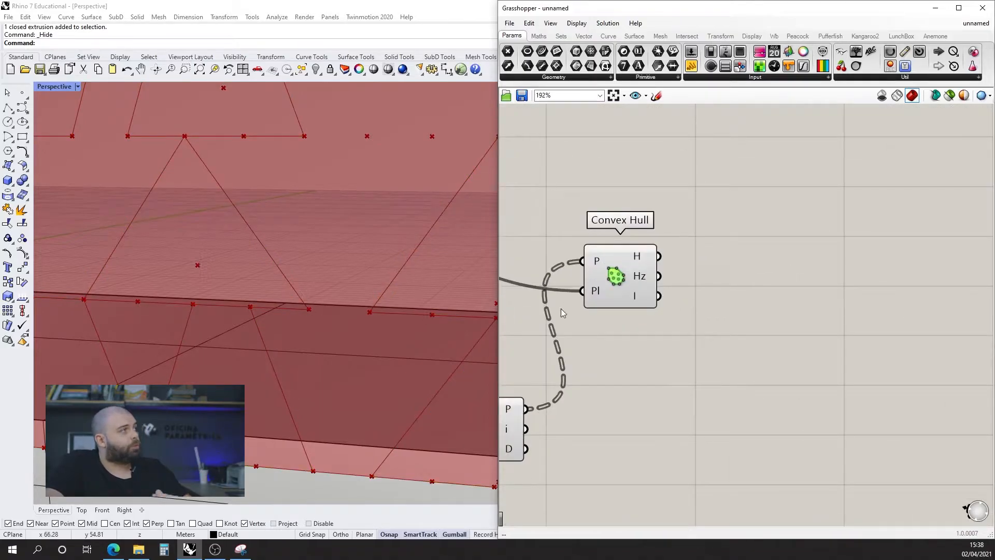
pyautogui.doubleClick(792, 300)
pyautogui.write('region uni')
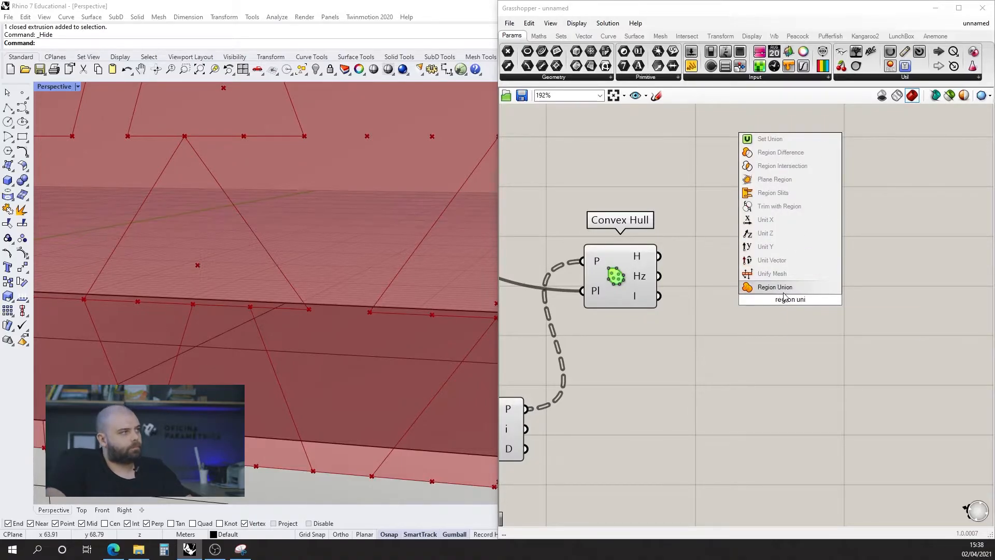
pyautogui.press('Return')
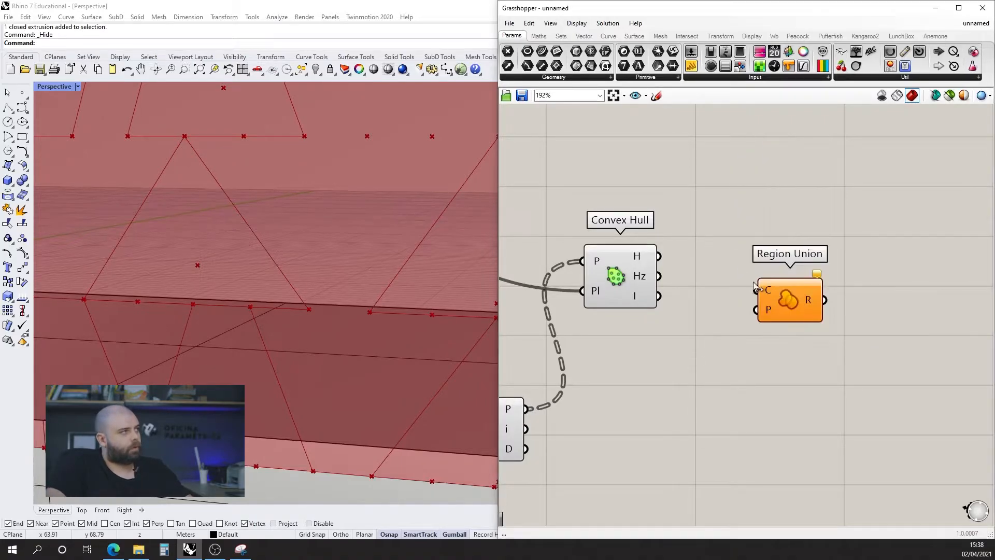
pyautogui.click(632, 270)
pyautogui.scroll(-2, 276, 228)
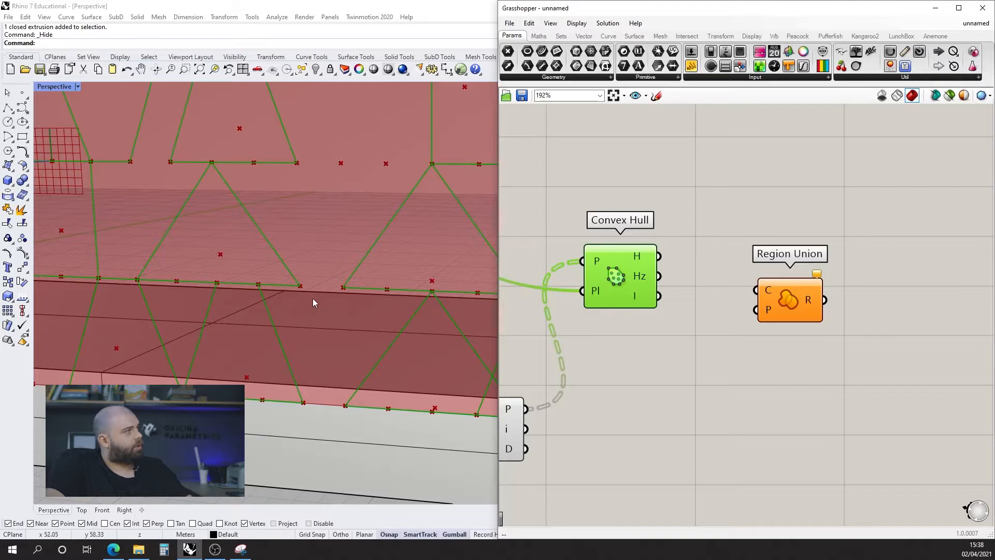
pyautogui.click(715, 290)
pyautogui.moveTo(798, 313); pyautogui.dragTo(786, 286)
pyautogui.click(716, 175)
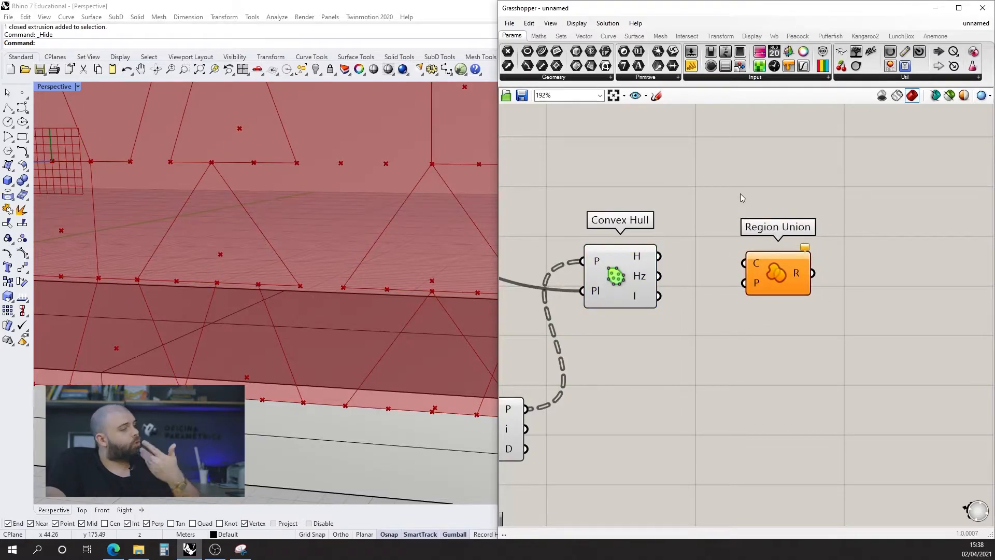
# Flatten the Convex Hull H output and connect it to the Region Union C input.
pyautogui.scroll(2, 701, 253)
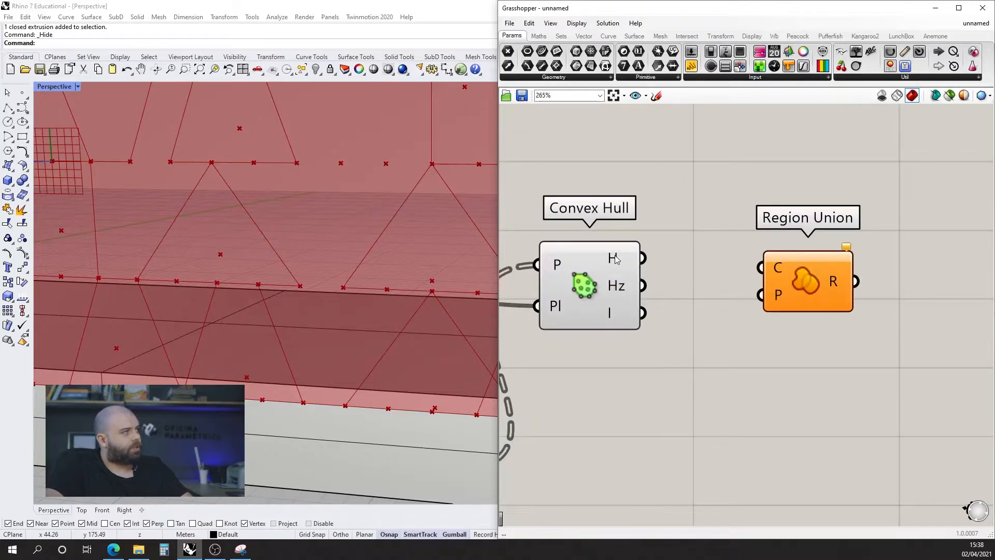
pyautogui.moveTo(614, 260)
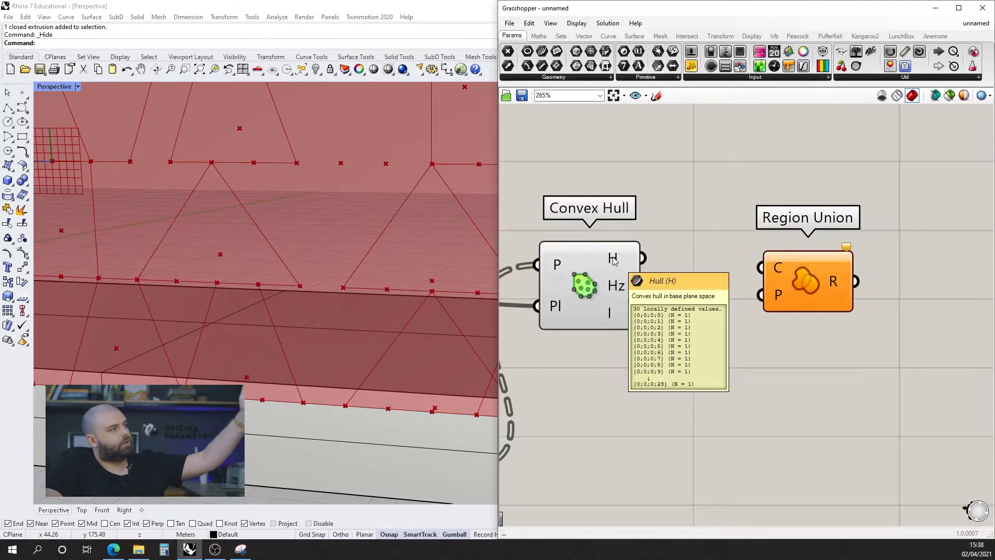
pyautogui.rightClick(614, 261)
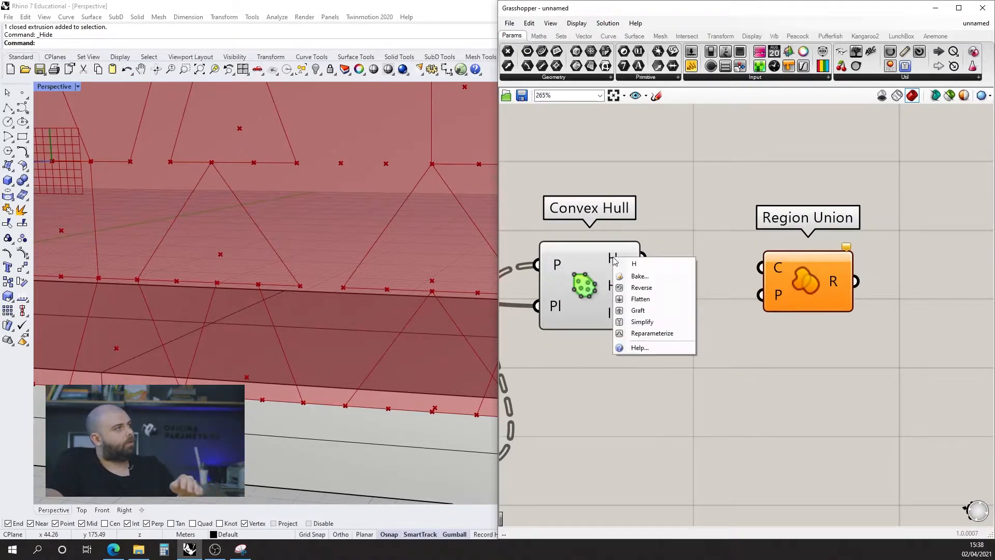
pyautogui.click(641, 300)
pyautogui.moveTo(665, 258); pyautogui.dragTo(761, 267)
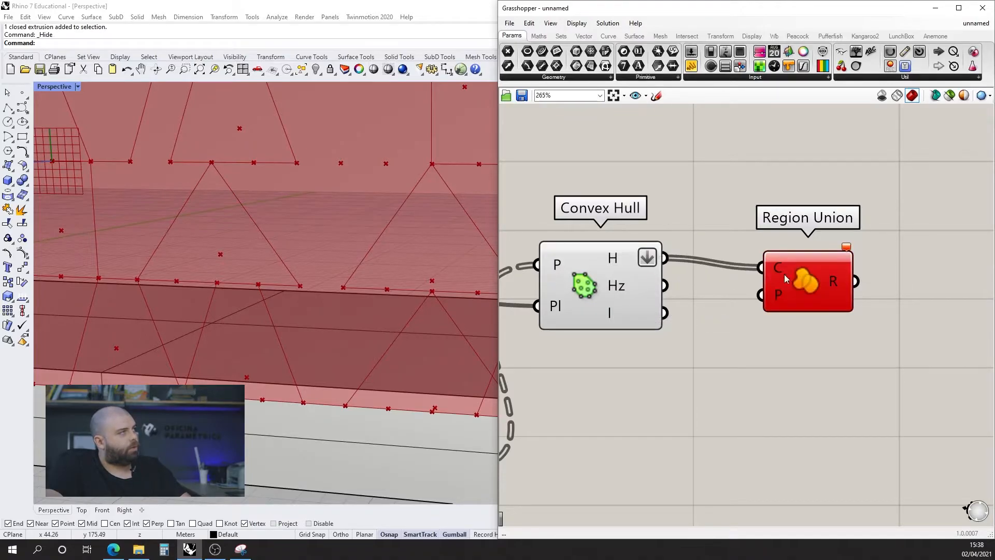
# Check the Region Union component's status message and set the Closest Points Count to 8.
pyautogui.scroll(-3, 668, 293)
pyautogui.scroll(3, 692, 269)
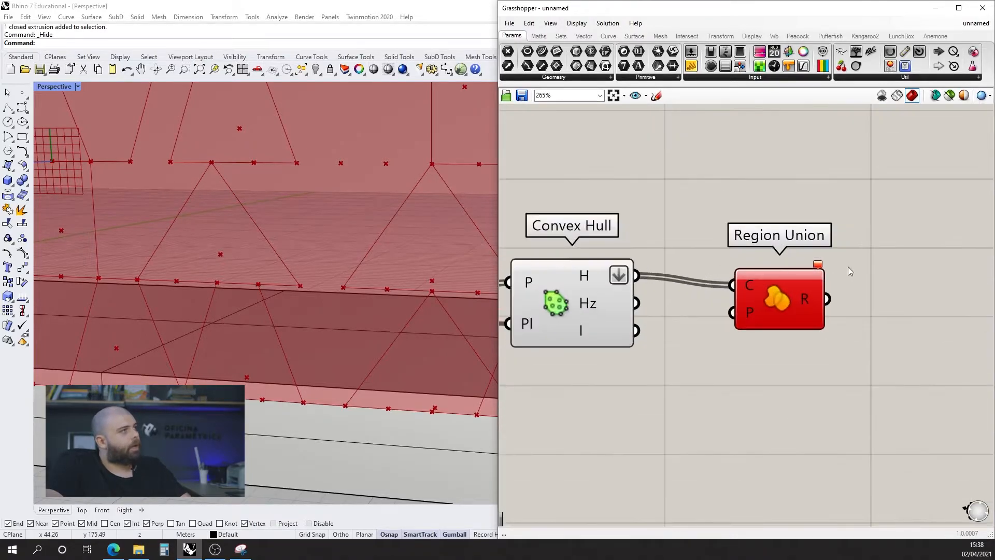
pyautogui.moveTo(822, 266)
pyautogui.scroll(-2, 695, 313)
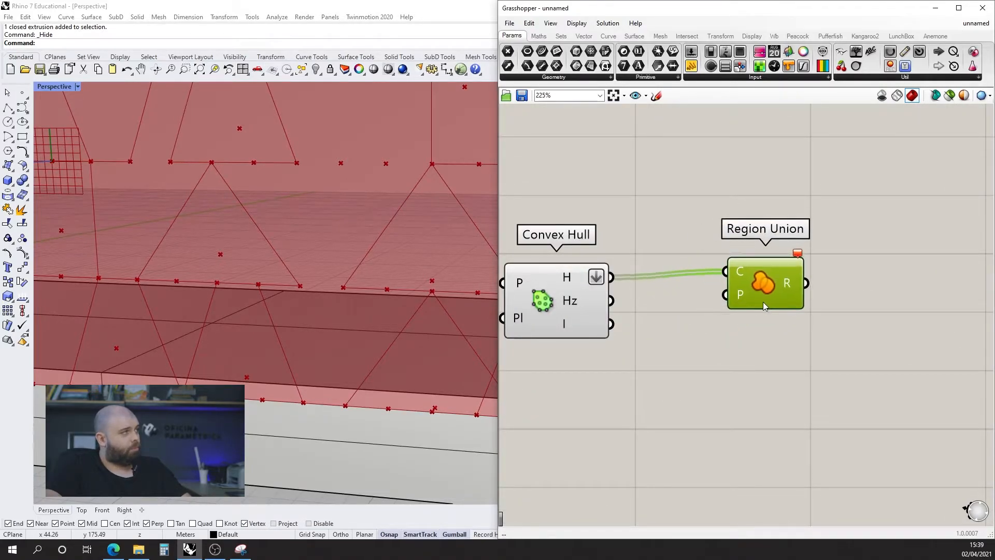
pyautogui.scroll(-3, 828, 281)
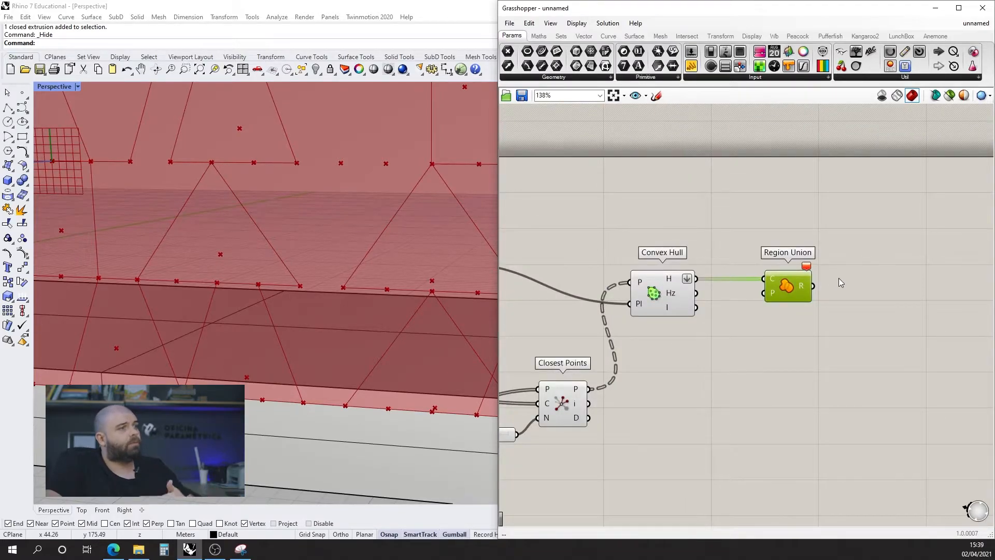
pyautogui.scroll(-3, 839, 278)
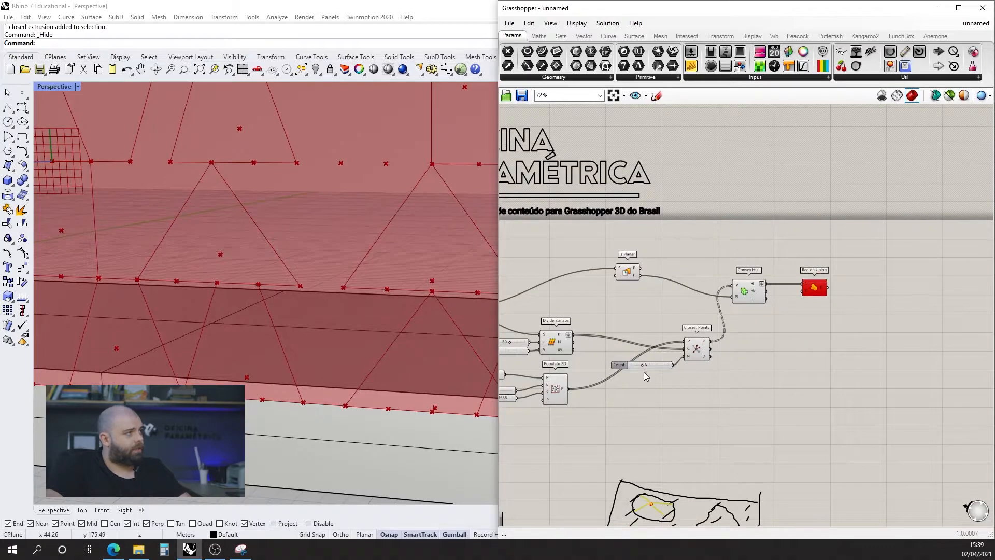
pyautogui.scroll(3, 645, 375)
pyautogui.moveTo(639, 355)
pyautogui.mouseDown()
pyautogui.moveTo(657, 355)
pyautogui.moveTo(646, 358)
pyautogui.mouseUp()
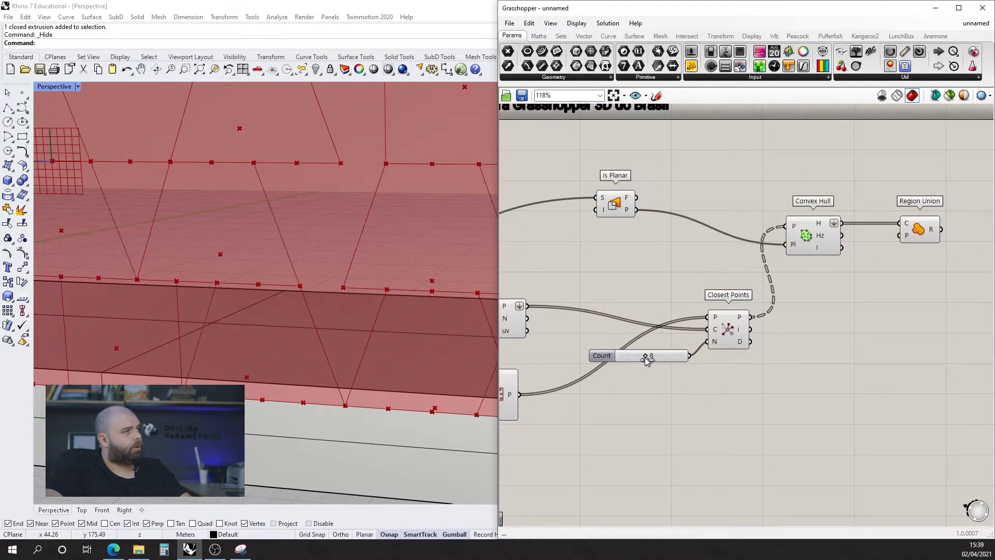
pyautogui.scroll(-3, 651, 375)
# Move the Region Union component closer to Convex Hull and examine its merged outlines across the façade.
pyautogui.scroll(4, 777, 288)
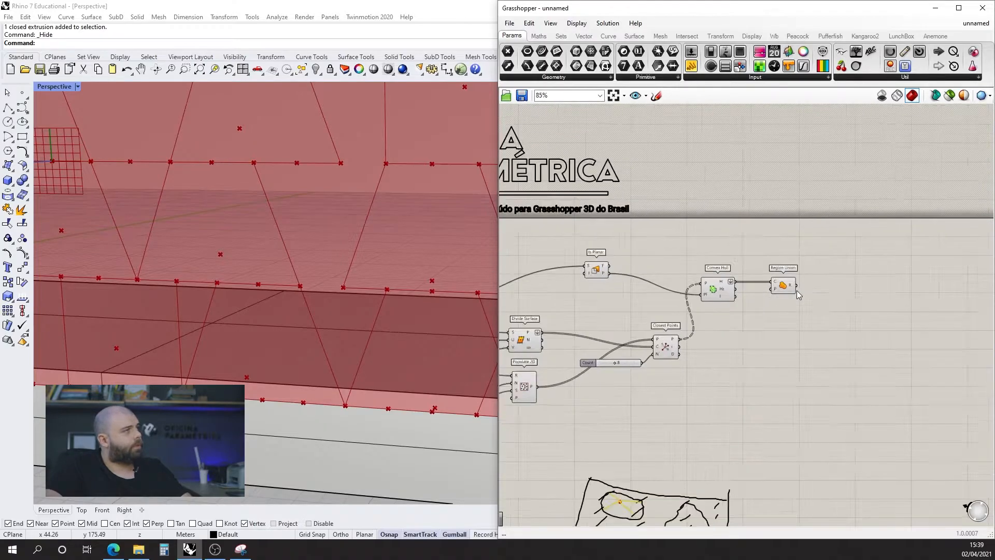
pyautogui.moveTo(773, 286); pyautogui.dragTo(740, 286)
pyautogui.moveTo(449, 269); pyautogui.dragTo(322, 241, button='right')
pyautogui.scroll(-2, 337, 248)
pyautogui.scroll(4, 207, 236)
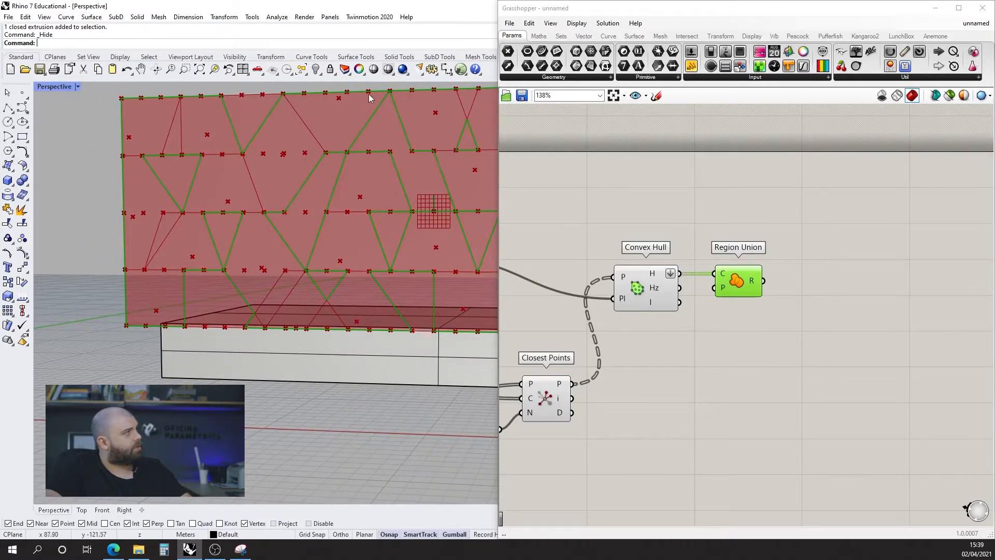
pyautogui.scroll(2, 207, 107)
pyautogui.scroll(-8, 49, 263)
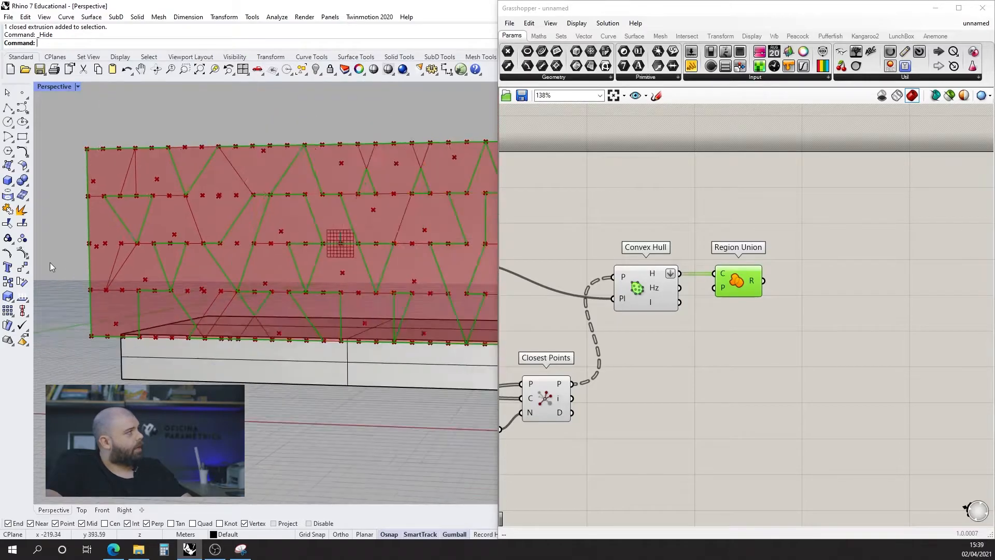
pyautogui.scroll(6, 48, 243)
pyautogui.scroll(2, 48, 243)
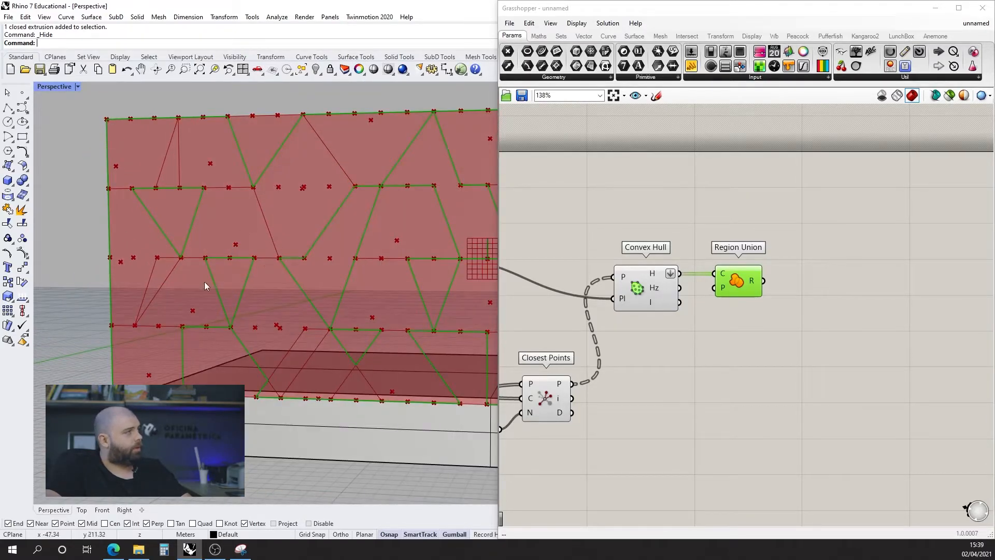
# Reselect the Region Union component to compare its highlighted outlines with the original hulls.
pyautogui.click(593, 293)
pyautogui.moveTo(594, 294); pyautogui.dragTo(492, 297, button='right')
pyautogui.click(641, 281)
pyautogui.middleClick(640, 281)
pyautogui.click(658, 300)
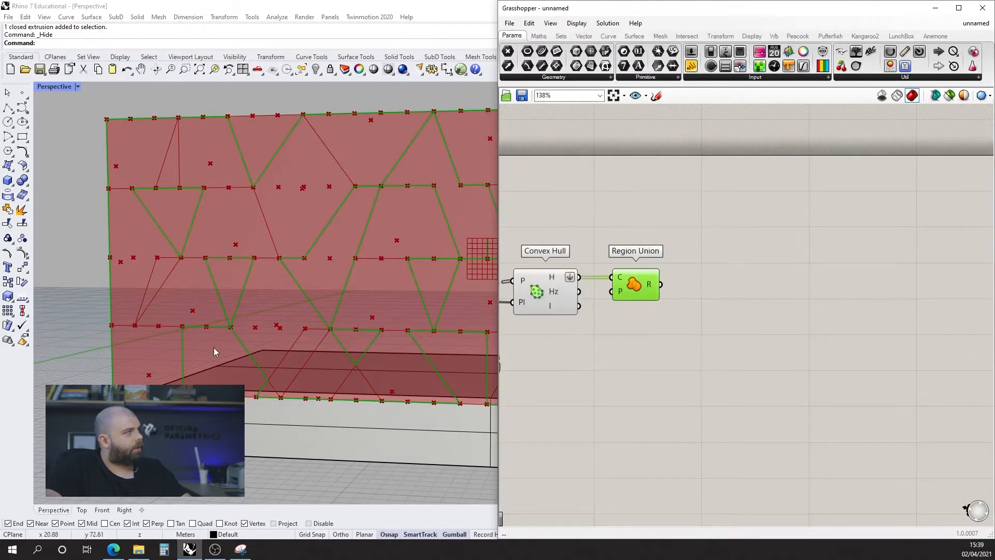
# Bake the Region Union outlines and move the baked curves away from the façade.
pyautogui.scroll(-10, 109, 324)
pyautogui.moveTo(68, 240); pyautogui.dragTo(346, 356)
pyautogui.scroll(-5, 347, 356)
pyautogui.scroll(5, 384, 310)
pyautogui.moveTo(400, 311); pyautogui.dragTo(138, 334)
pyautogui.scroll(-3, 380, 246)
pyautogui.scroll(10, 245, 269)
pyautogui.press('Escape')
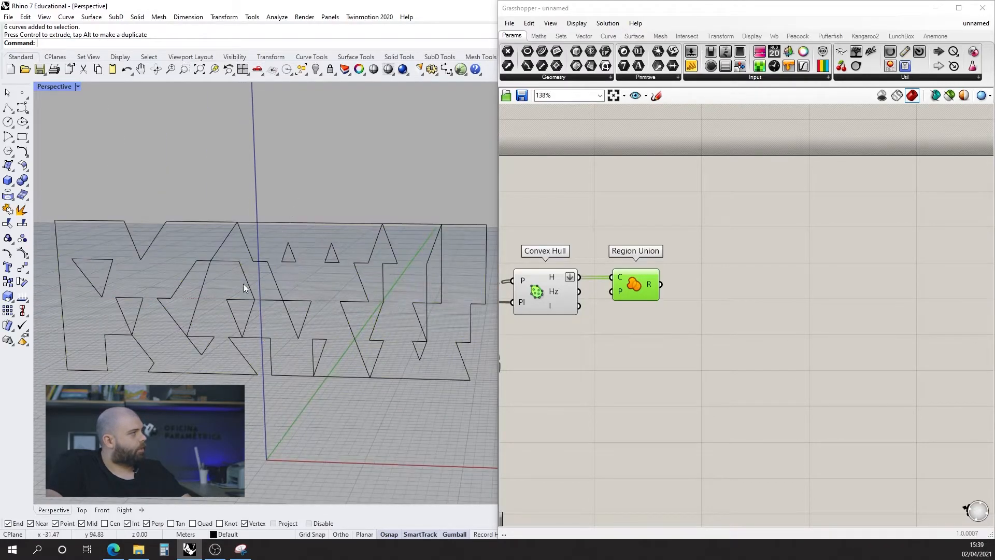
# Separate the leftmost baked outline from the others to compare the independent closed regions.
pyautogui.click(161, 226)
pyautogui.moveTo(195, 299); pyautogui.dragTo(162, 303)
pyautogui.scroll(-4, 253, 291)
pyautogui.scroll(2, 296, 294)
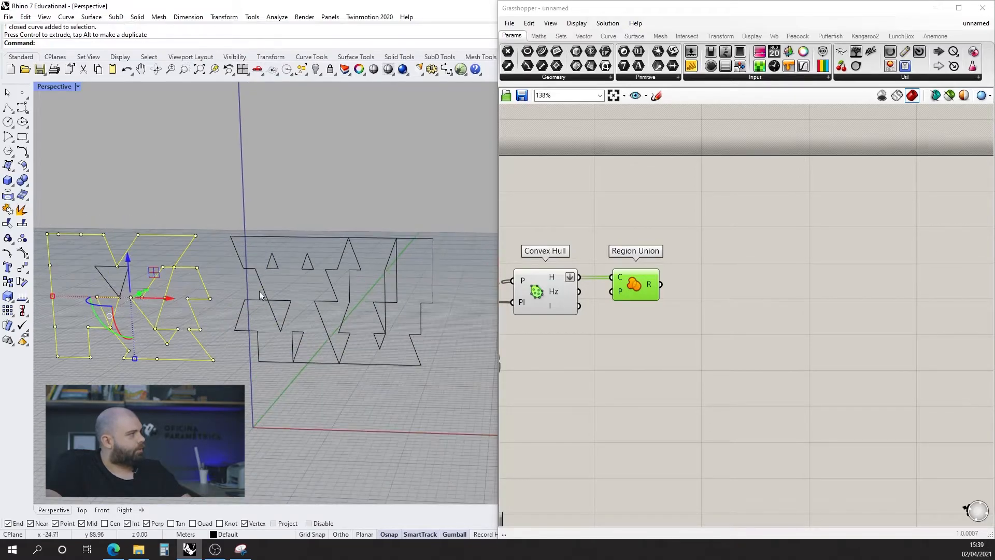
pyautogui.click(259, 294)
pyautogui.click(260, 371)
pyautogui.scroll(-5, 192, 277)
# Undo the moves and the bake of the Region Union outlines, and deselect the component.
pyautogui.hotkey('ctrl', 'z')
pyautogui.hotkey('ctrl', 'z')
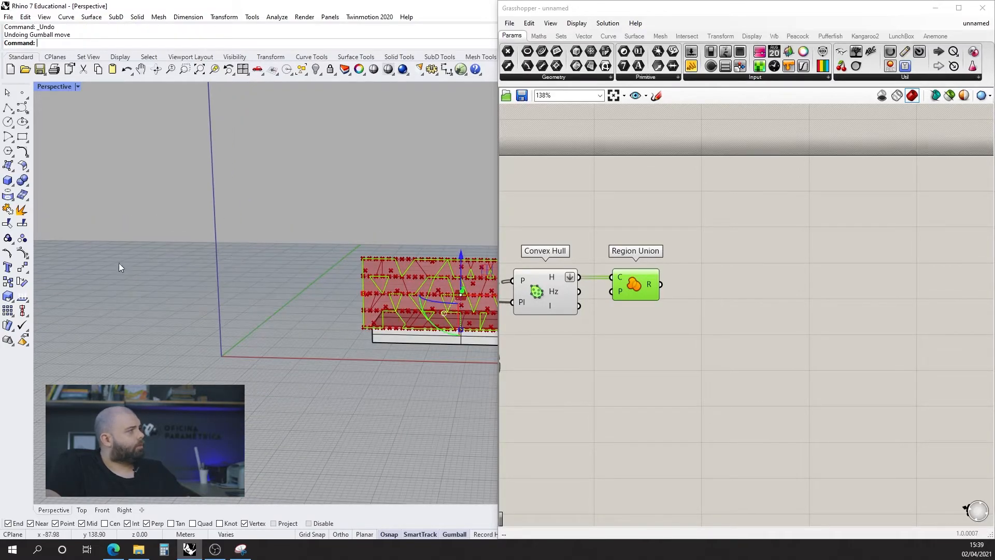
pyautogui.scroll(-4, 122, 262)
pyautogui.scroll(6, 322, 258)
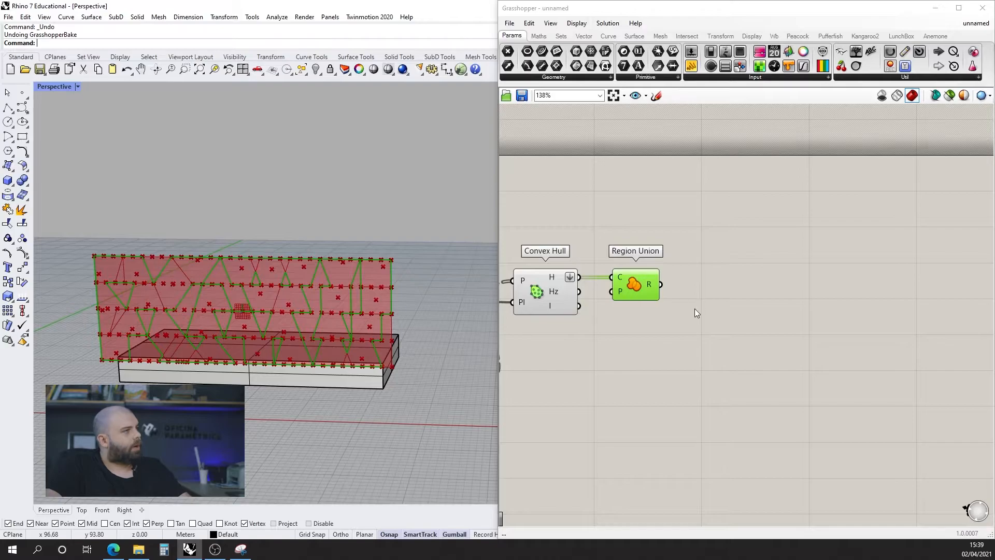
pyautogui.scroll(3, 701, 319)
pyautogui.click(710, 240)
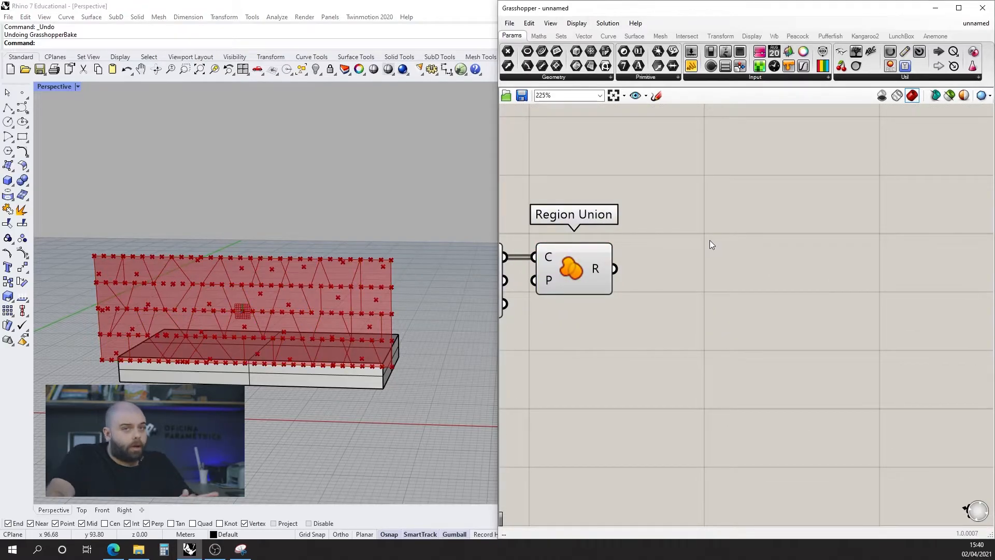
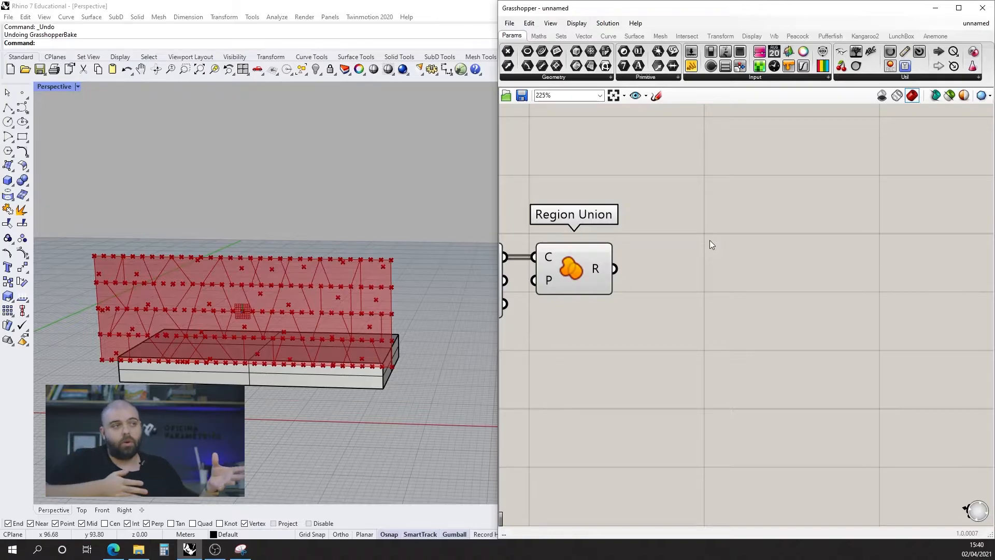
# Add a Surface parameter and connect the Region Union R output to it.
pyautogui.doubleClick(699, 284)
pyautogui.write('surface')
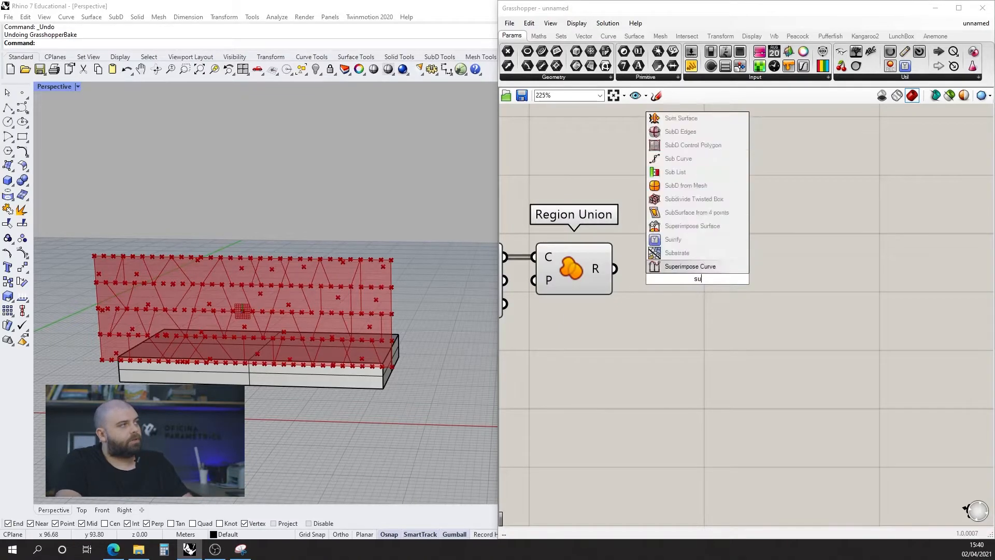
pyautogui.click(673, 267)
pyautogui.moveTo(614, 270); pyautogui.dragTo(666, 280)
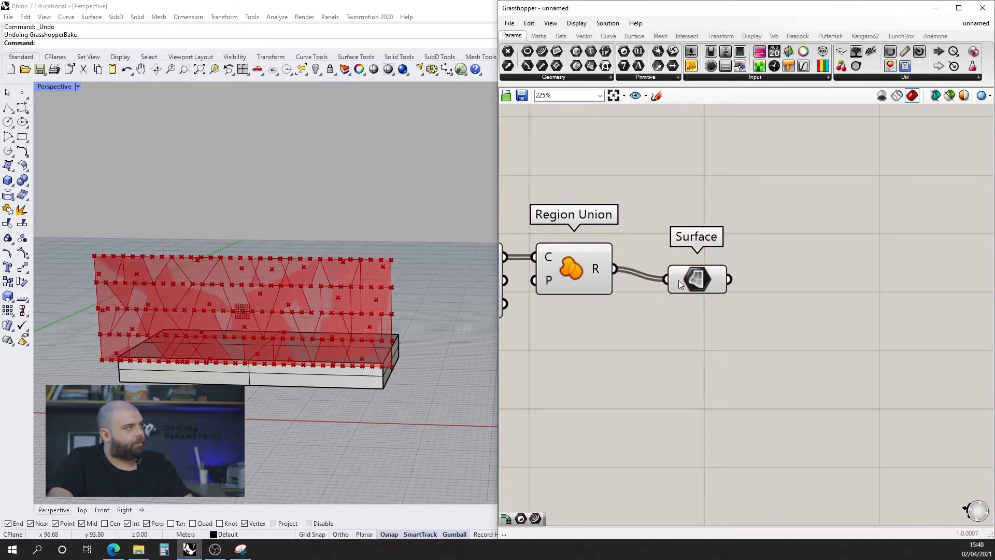
# Turn off the preview of the Geometry parameter that feeds Divide Surface and Is Planar.
pyautogui.scroll(-5, 720, 277)
pyautogui.scroll(-4, 732, 327)
pyautogui.moveTo(717, 356); pyautogui.dragTo(573, 251)
pyautogui.scroll(-2, 631, 280)
pyautogui.scroll(5, 529, 298)
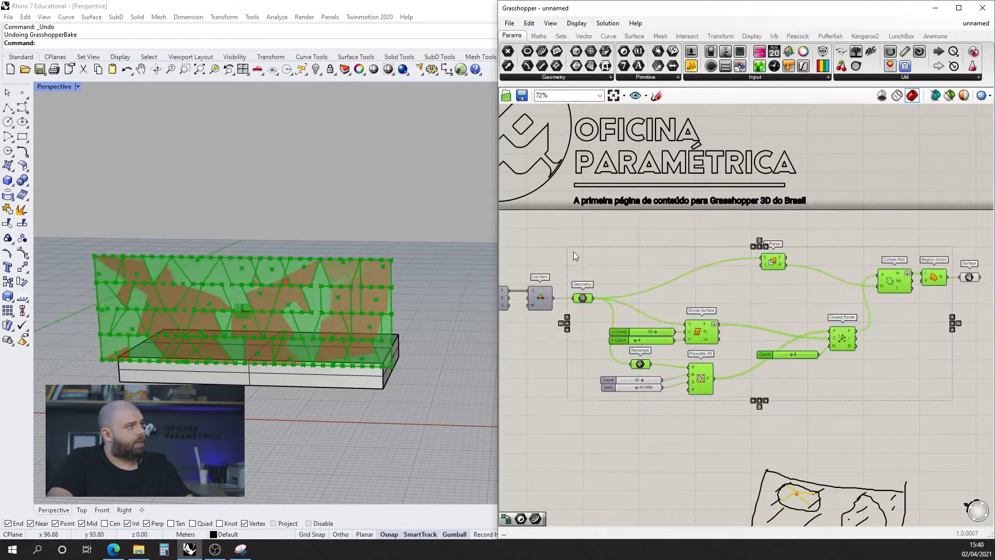
pyautogui.middleClick(574, 251)
pyautogui.click(571, 313)
pyautogui.scroll(4, 571, 313)
pyautogui.moveTo(593, 314); pyautogui.dragTo(571, 253)
pyautogui.middleClick(571, 253)
pyautogui.click(604, 218)
pyautogui.scroll(3, 148, 313)
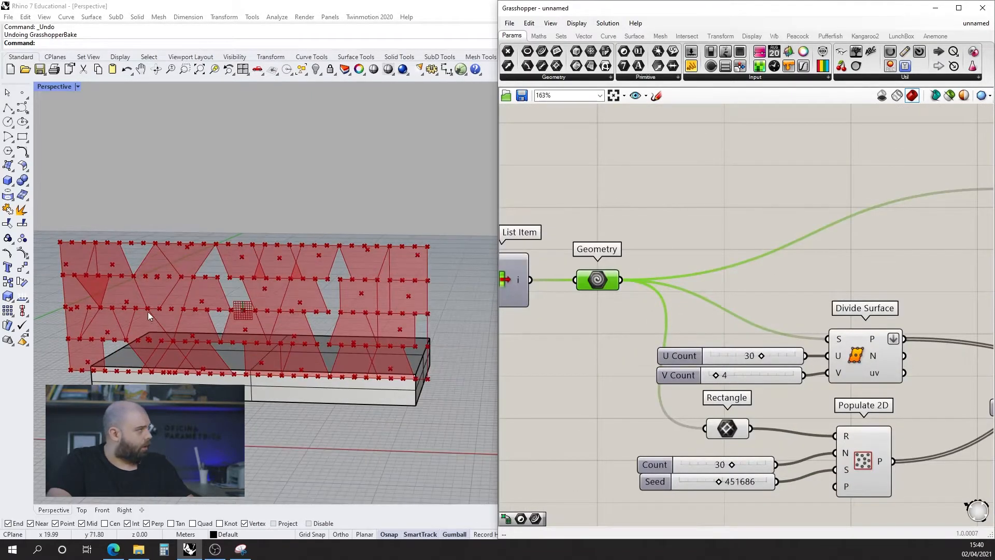
# Turn off the previews of the Convex Hull and Region Union components.
pyautogui.scroll(-1, 213, 245)
pyautogui.scroll(-5, 543, 267)
pyautogui.scroll(2, 828, 274)
pyautogui.moveTo(854, 279); pyautogui.dragTo(813, 214)
pyautogui.middleClick(813, 213)
pyautogui.click(847, 179)
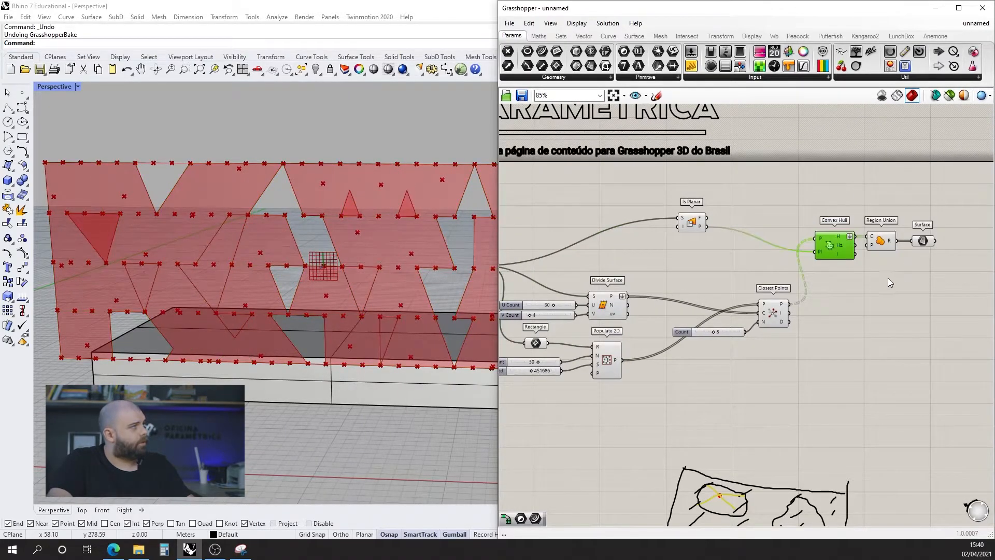
pyautogui.moveTo(888, 278); pyautogui.dragTo(835, 226)
pyautogui.middleClick(835, 226)
pyautogui.click(876, 191)
pyautogui.scroll(-3, 229, 232)
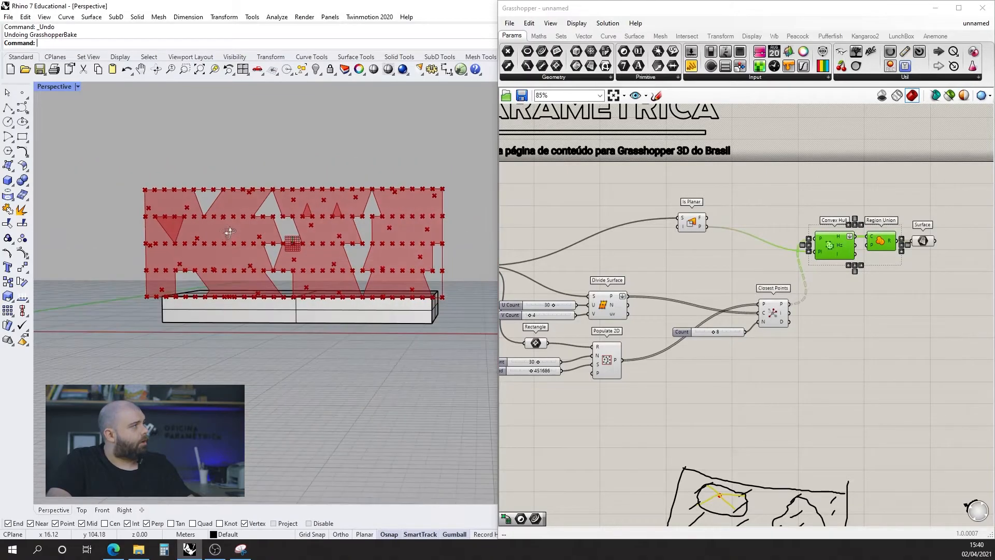
# Examine the façade surface, its triangular openings and the overlapping regions from several angles.
pyautogui.scroll(2, 431, 197)
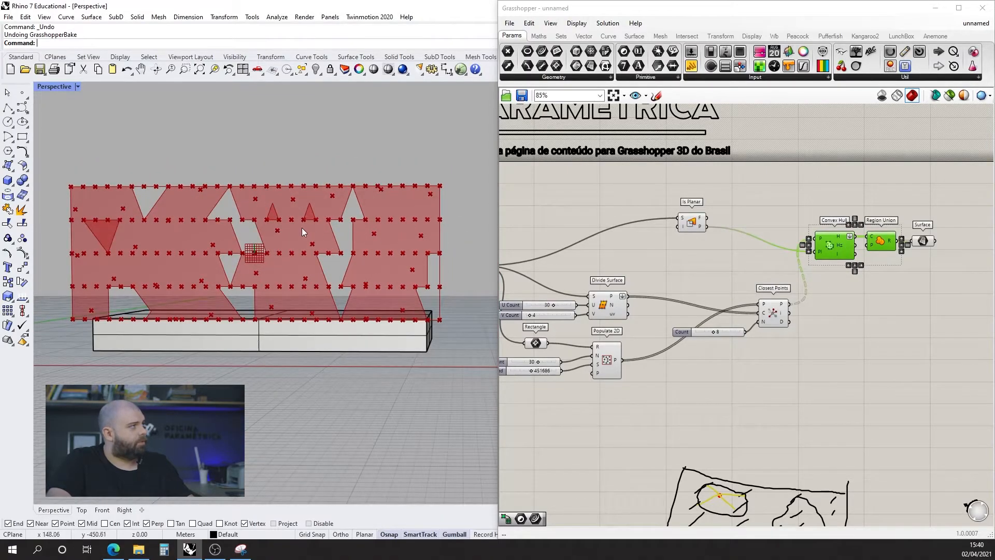
pyautogui.scroll(4, 129, 223)
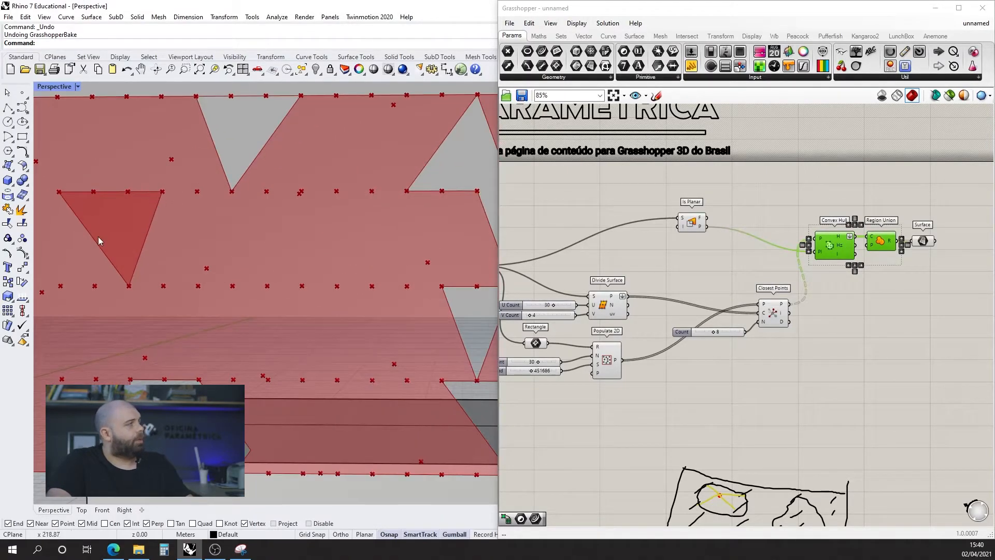
pyautogui.scroll(-3, 128, 223)
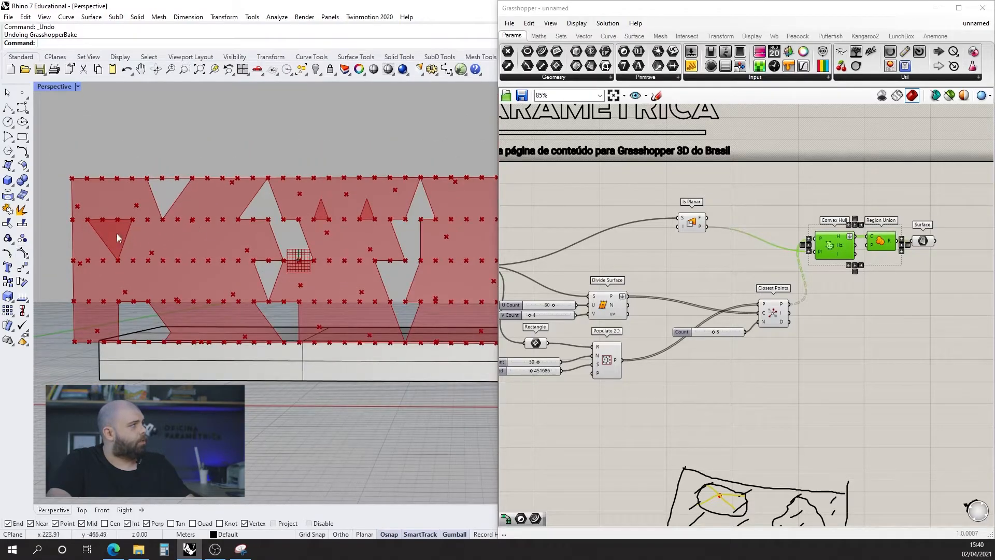
pyautogui.moveTo(138, 237); pyautogui.dragTo(156, 242, button='right')
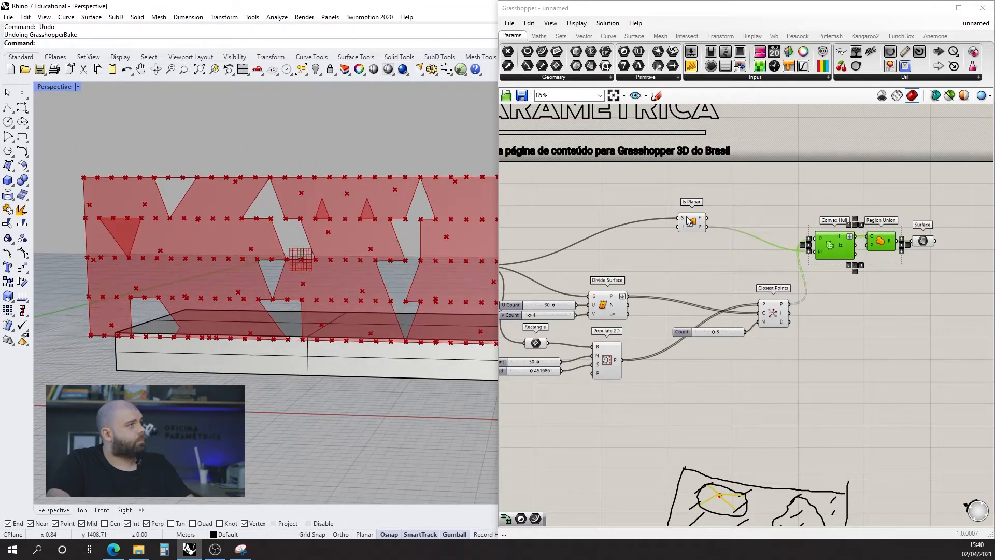
pyautogui.click(583, 234)
pyautogui.scroll(-3, 233, 208)
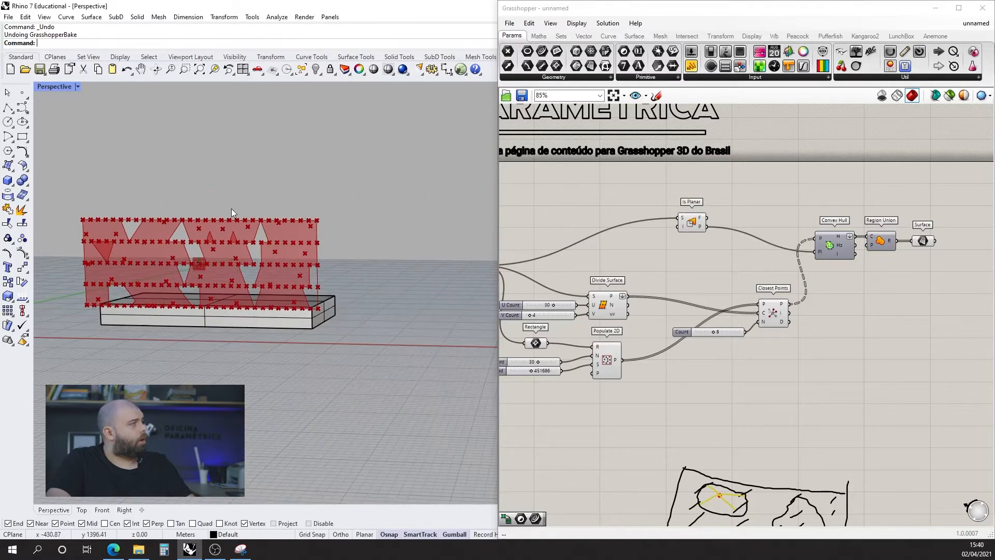
pyautogui.scroll(-3, 545, 218)
pyautogui.scroll(2, 627, 197)
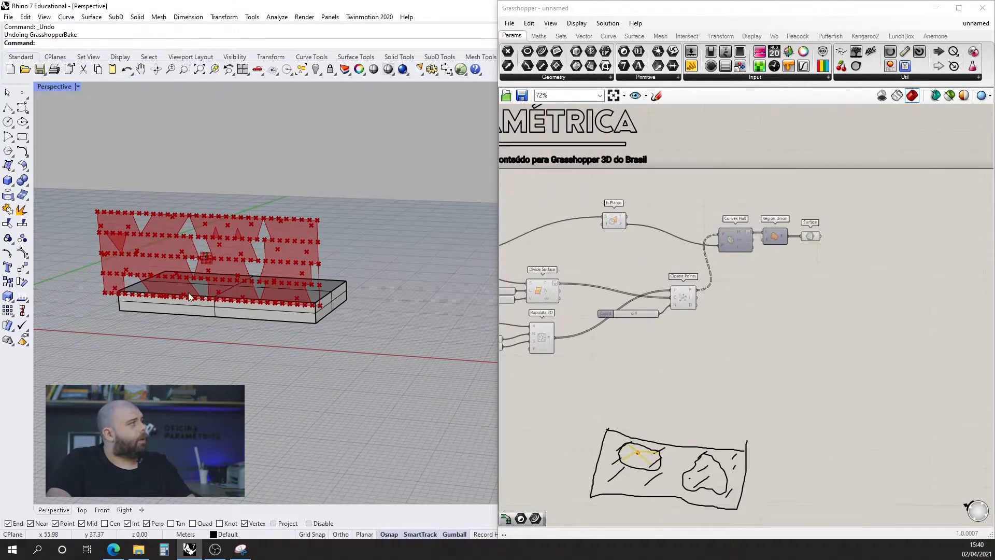
pyautogui.scroll(6, 279, 238)
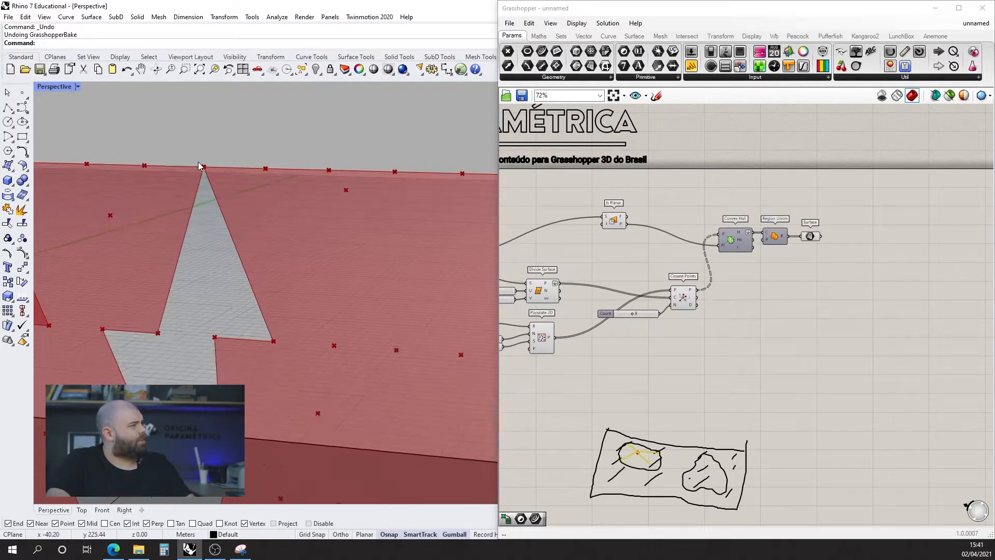
pyautogui.scroll(-2, 198, 162)
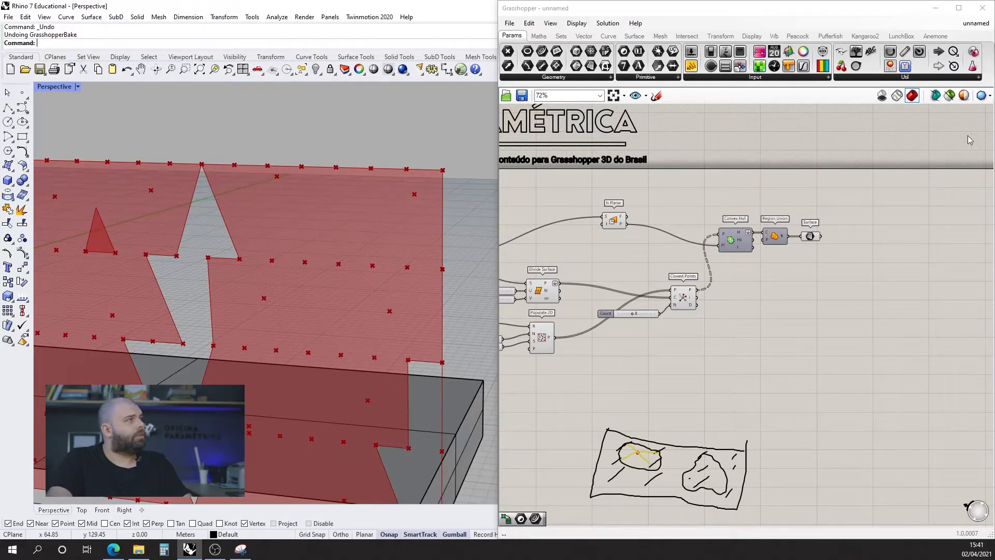
# Place a Weaverbird's Loop Subdivision component beyond the Surface parameter.
pyautogui.scroll(-4, 701, 220)
pyautogui.scroll(5, 859, 242)
pyautogui.click(738, 206)
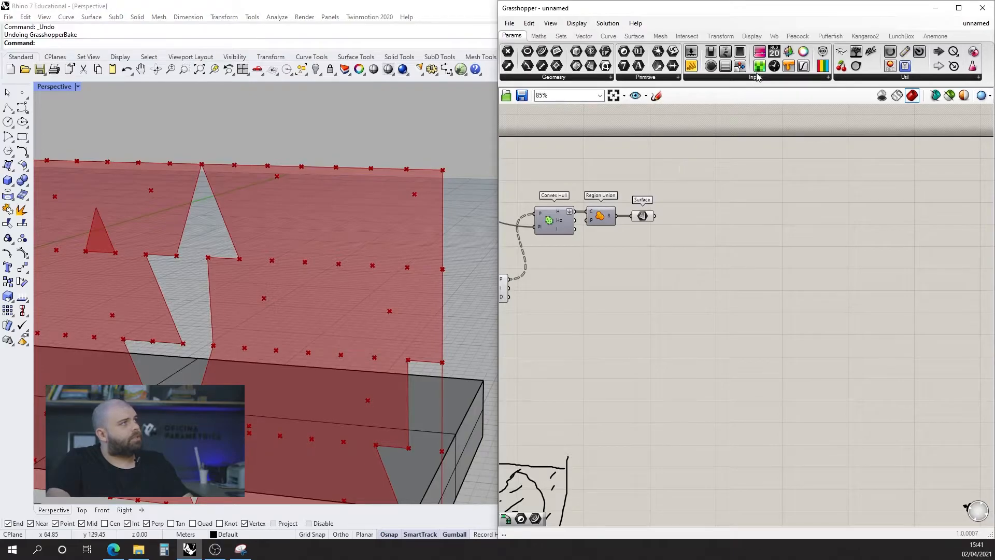
pyautogui.click(773, 36)
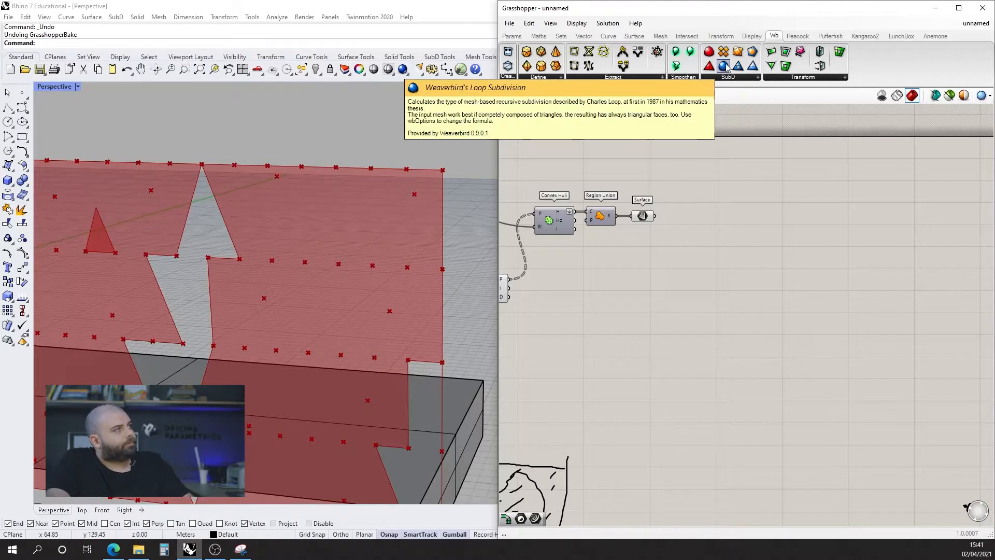
pyautogui.moveTo(726, 67); pyautogui.dragTo(755, 214)
pyautogui.scroll(3, 797, 239)
pyautogui.moveTo(797, 243); pyautogui.dragTo(844, 264)
pyautogui.click(763, 241)
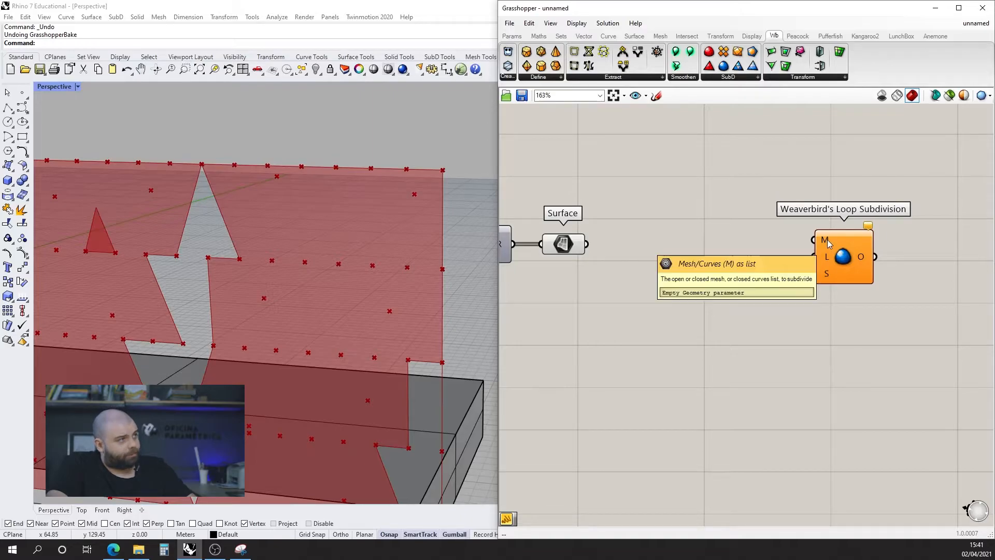
# Add a Mesh Brep component next to Surface and connect the Surface output to its B input.
pyautogui.click(563, 244)
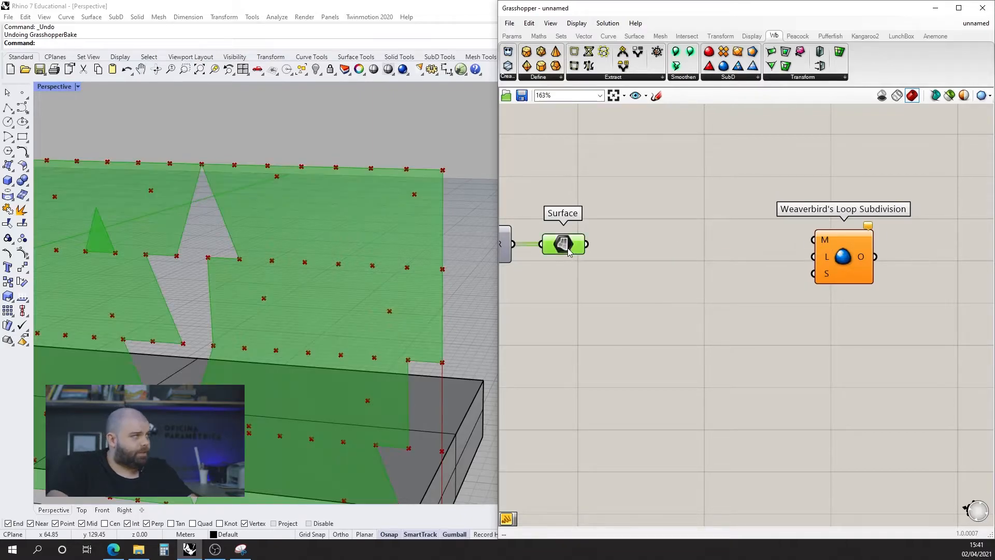
pyautogui.doubleClick(660, 266)
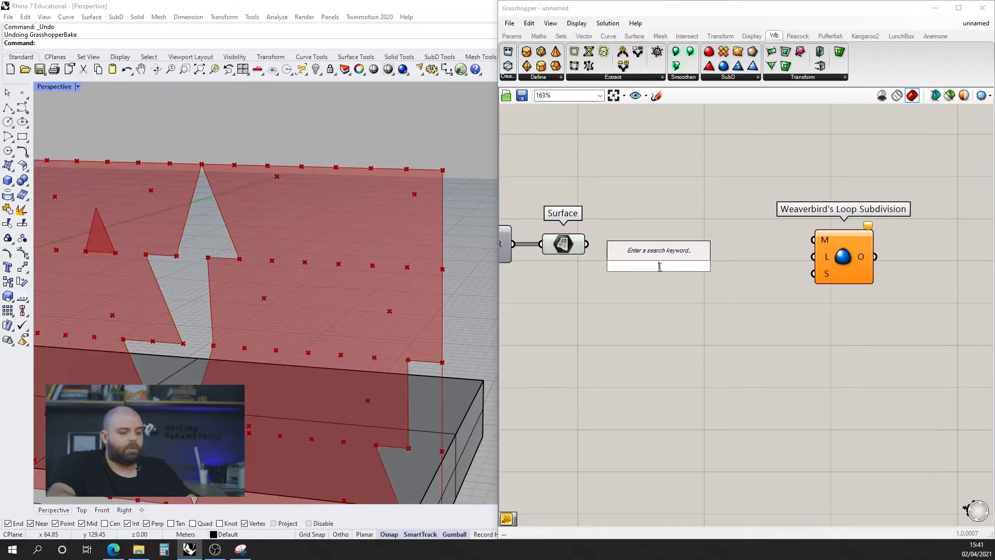
pyautogui.write('mesh bre')
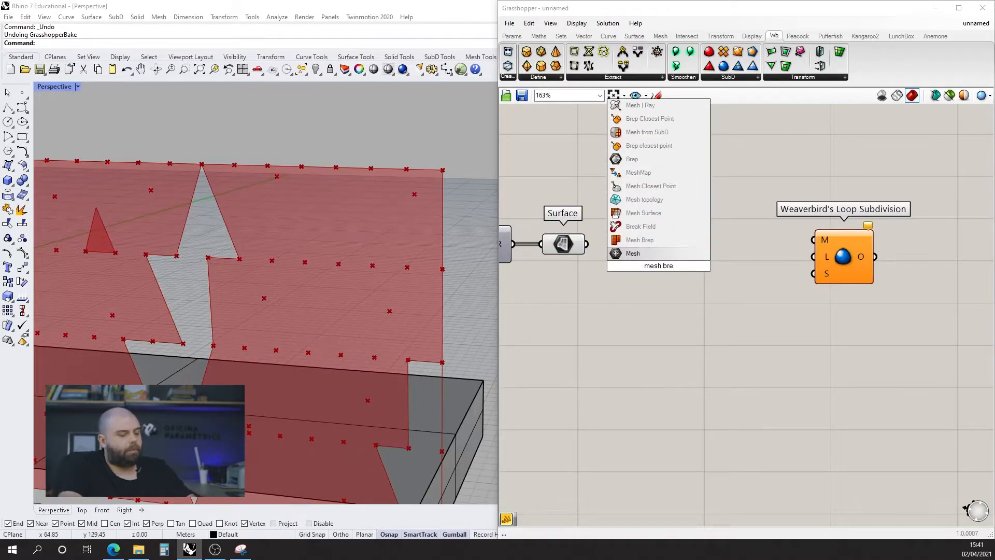
pyautogui.press('Return')
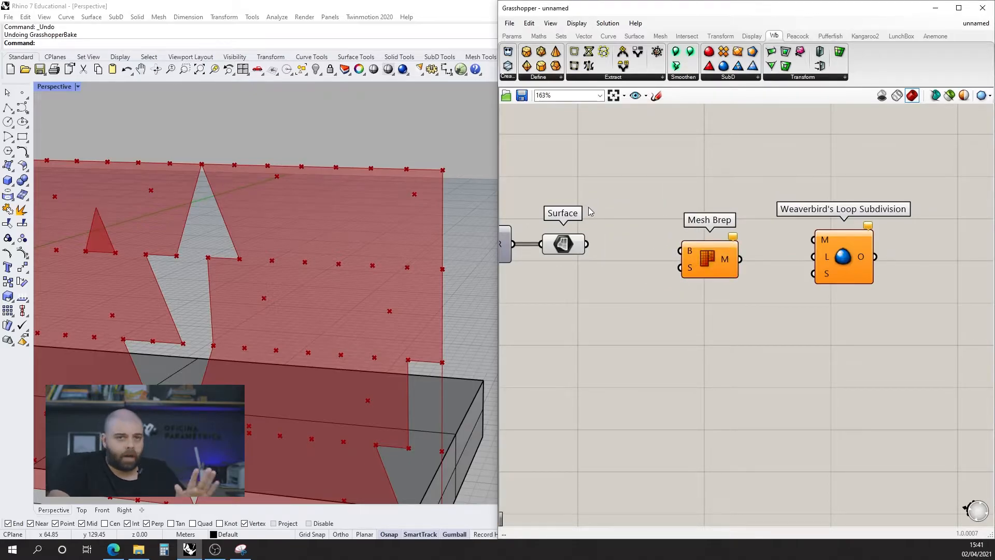
pyautogui.click(564, 243)
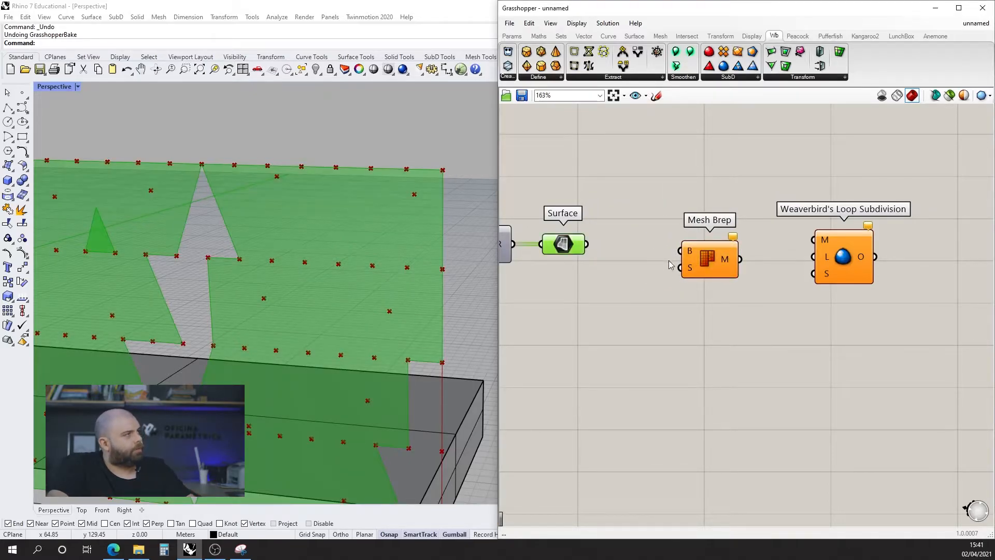
pyautogui.moveTo(680, 251); pyautogui.dragTo(586, 243)
pyautogui.click(664, 304)
pyautogui.moveTo(708, 270); pyautogui.dragTo(635, 263)
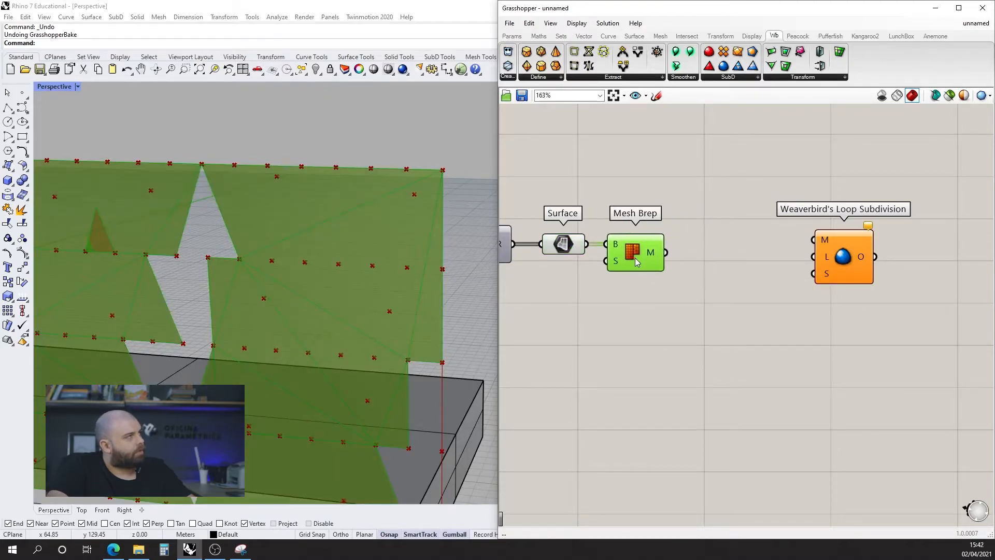
# Turn off the Surface parameter's preview so only the Mesh Brep result is drawn on the façade.
pyautogui.scroll(-9, 338, 258)
pyautogui.click(603, 349)
pyautogui.click(574, 252)
pyautogui.moveTo(588, 315); pyautogui.dragTo(540, 187)
pyautogui.middleClick(544, 185)
pyautogui.click(567, 162)
pyautogui.scroll(4, 256, 329)
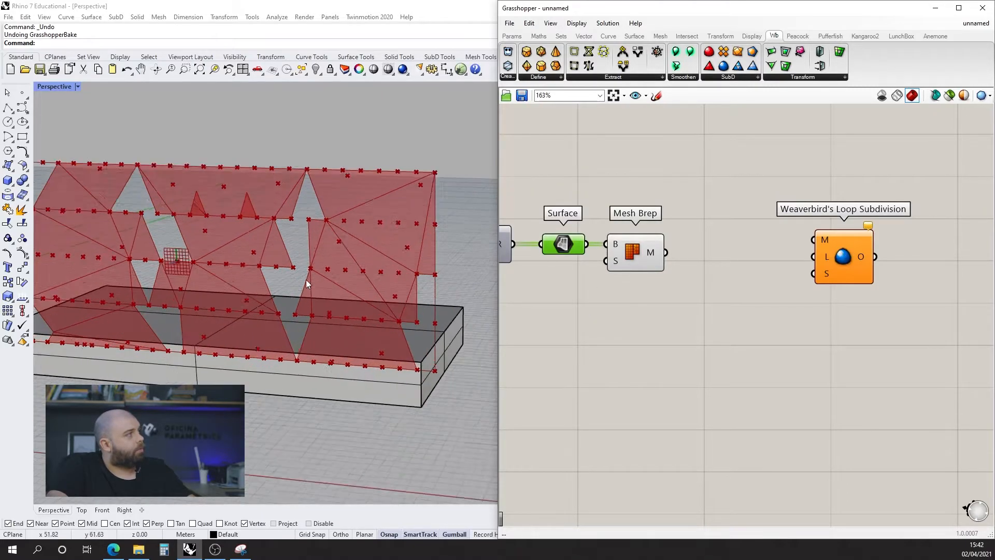
# Examine the triangulation of the Mesh Brep result across the façade and around its openings.
pyautogui.moveTo(303, 274); pyautogui.dragTo(369, 225, button='right')
pyautogui.scroll(2, 369, 225)
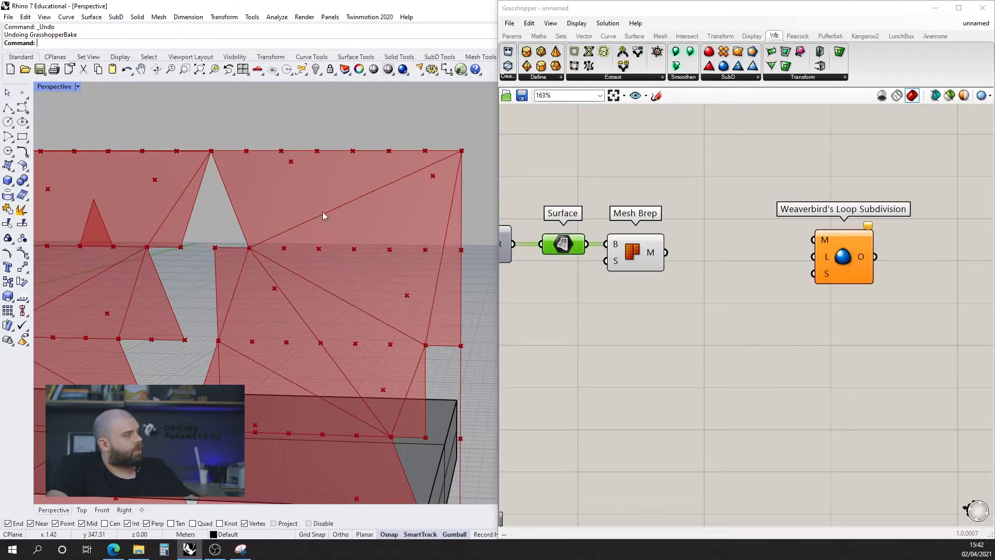
pyautogui.scroll(-3, 260, 165)
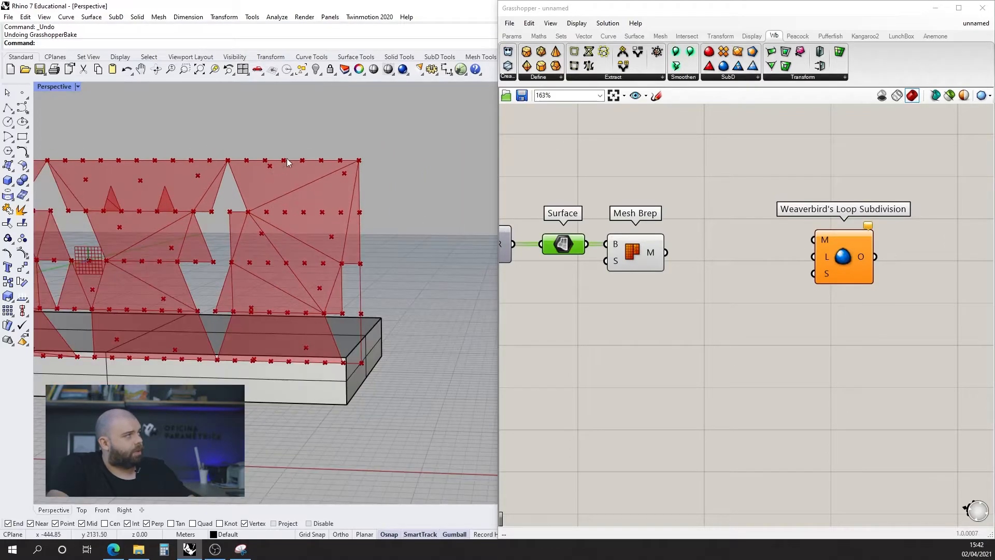
pyautogui.scroll(1, 301, 210)
pyautogui.scroll(2, 301, 210)
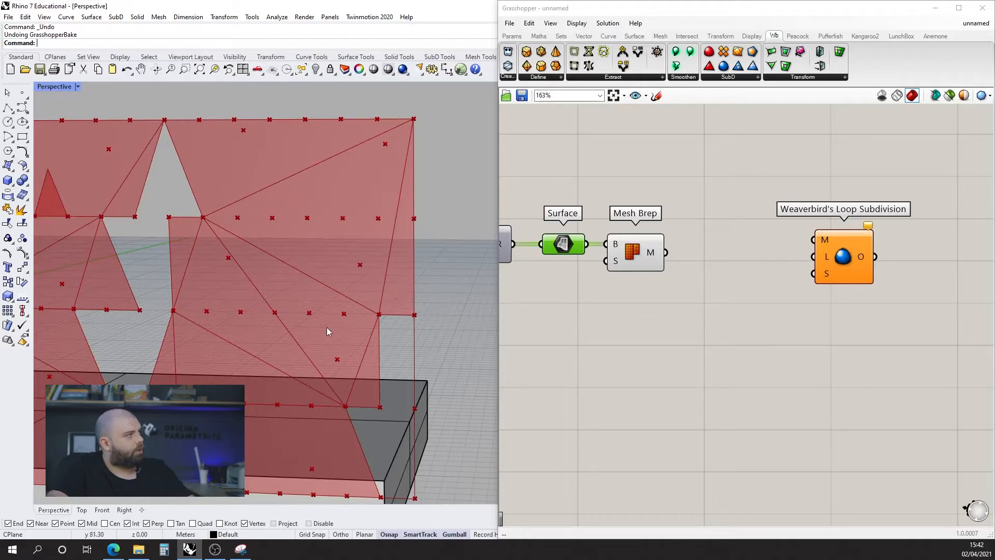
pyautogui.scroll(-3, 435, 222)
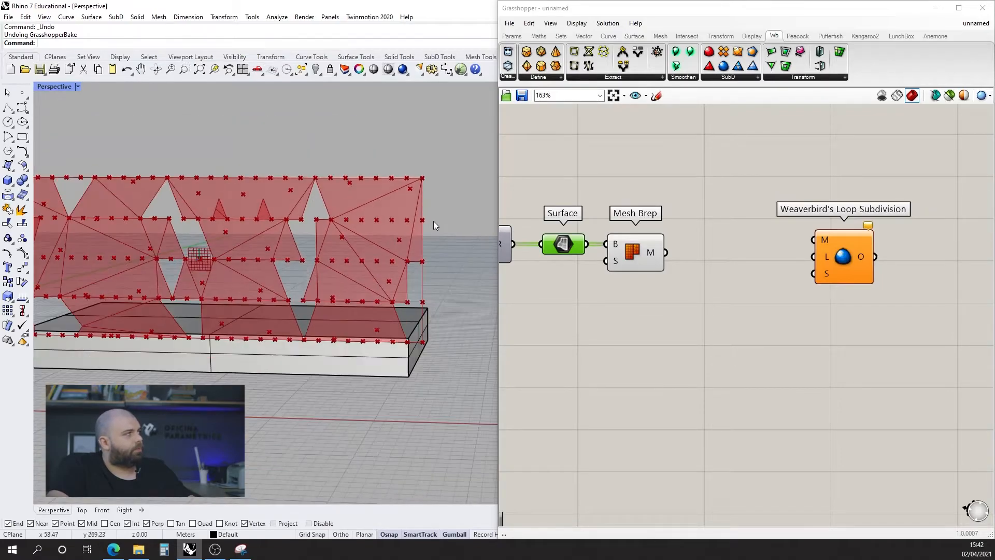
pyautogui.scroll(-2, 724, 254)
pyautogui.scroll(4, 729, 241)
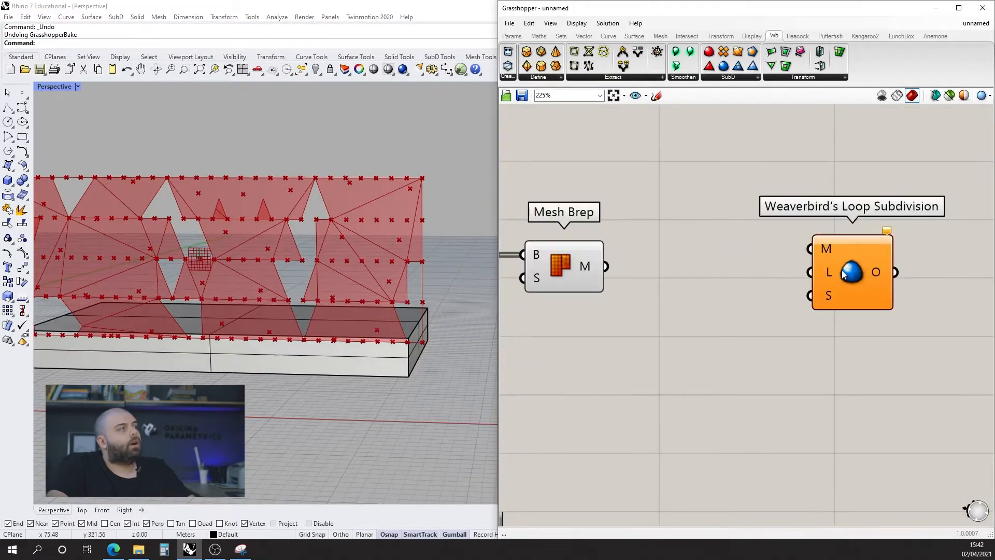
# Move Weaverbird's Loop Subdivision closer to Mesh Brep and connect the Mesh Brep output to its M input.
pyautogui.moveTo(847, 278); pyautogui.dragTo(797, 290)
pyautogui.click(578, 171)
pyautogui.click(568, 243)
pyautogui.click(615, 197)
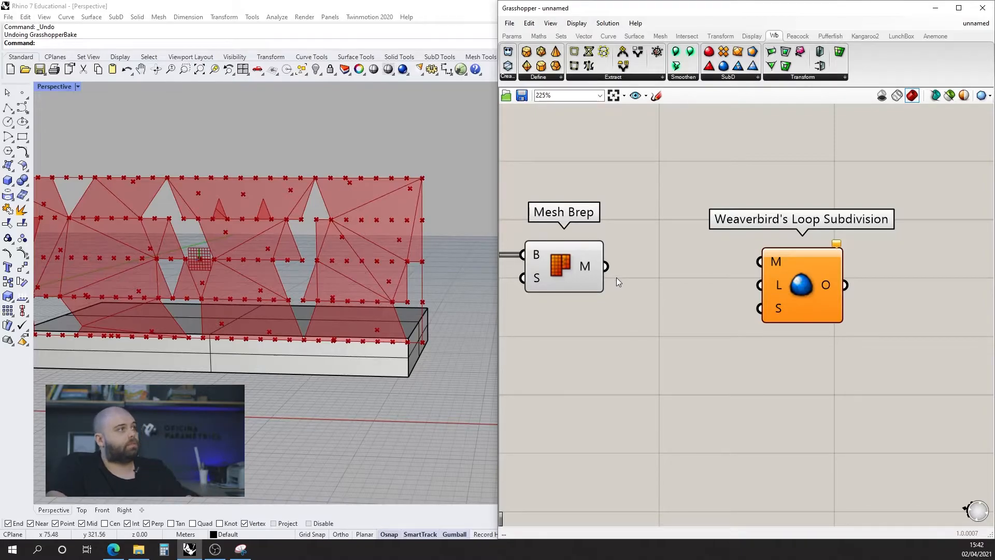
pyautogui.moveTo(605, 266); pyautogui.dragTo(760, 262)
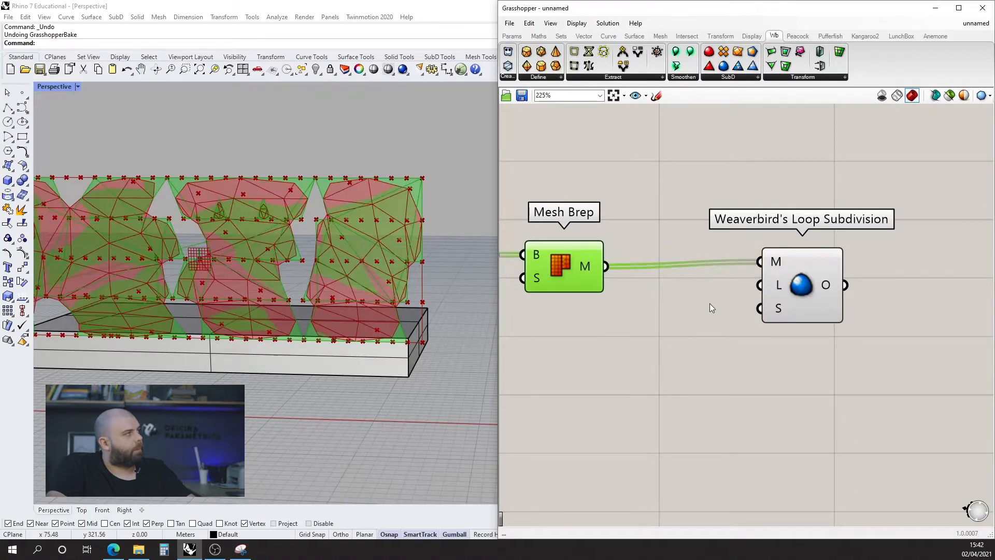
# Turn off the preview of the Surface and Mesh Brep components so only the subdivided mesh is drawn.
pyautogui.click(707, 306)
pyautogui.scroll(-3, 708, 243)
pyautogui.scroll(-2, 711, 295)
pyautogui.moveTo(702, 312); pyautogui.dragTo(574, 226)
pyautogui.middleClick(574, 226)
pyautogui.click(610, 190)
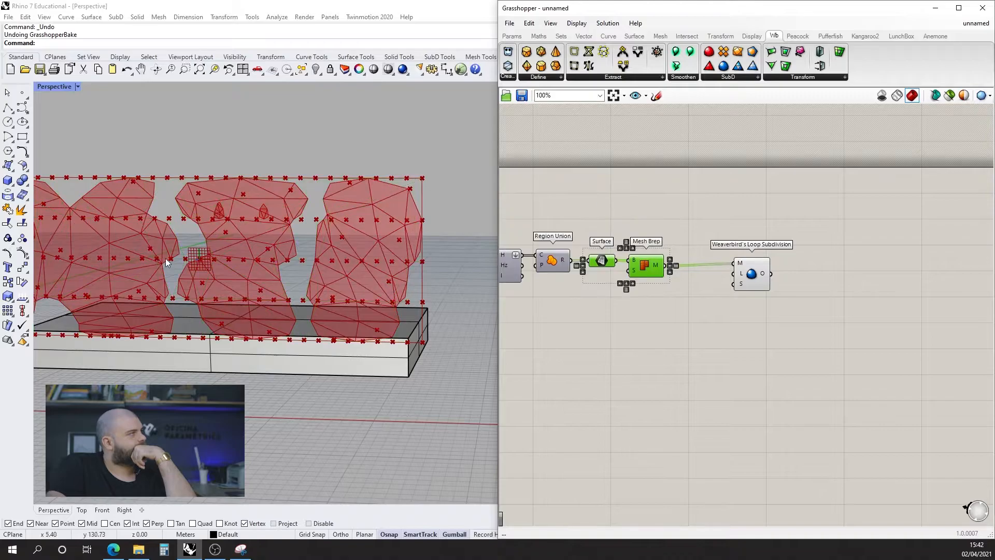
# Examine the subdivided mesh on the façade and how its outline and openings are shaped.
pyautogui.scroll(-4, 349, 235)
pyautogui.moveTo(350, 235); pyautogui.dragTo(352, 213, button='right')
pyautogui.scroll(6, 353, 212)
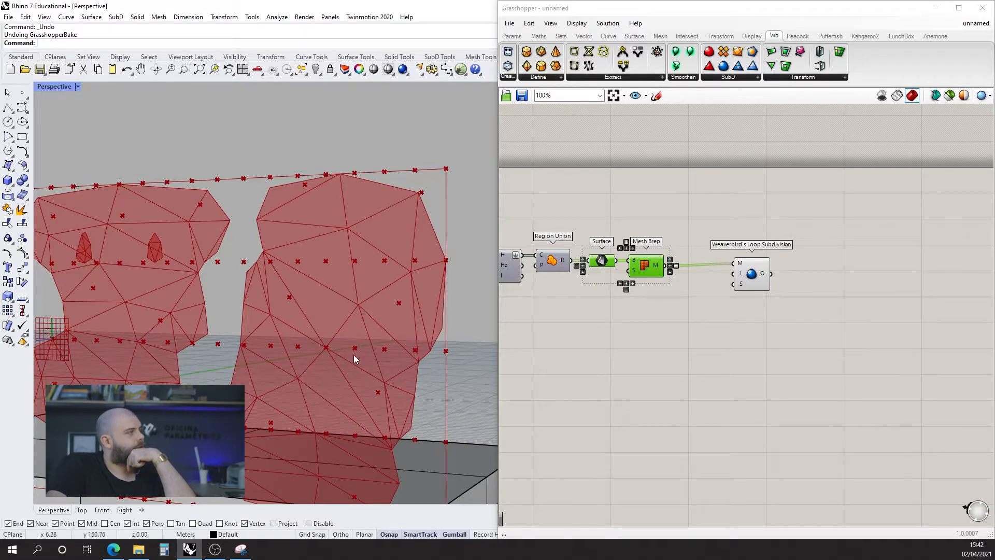
pyautogui.scroll(-4, 440, 210)
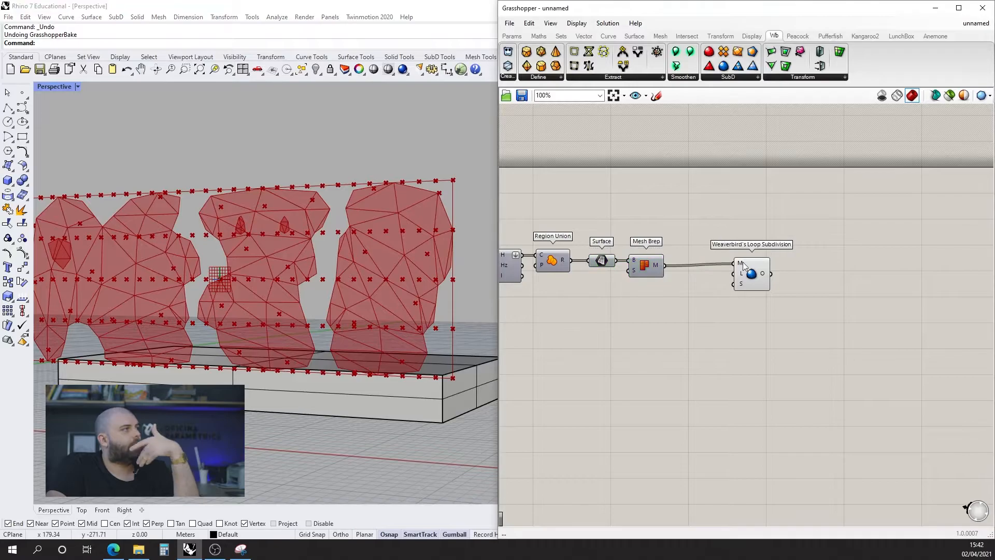
pyautogui.scroll(3, 757, 275)
pyautogui.click(778, 283)
pyautogui.click(668, 282)
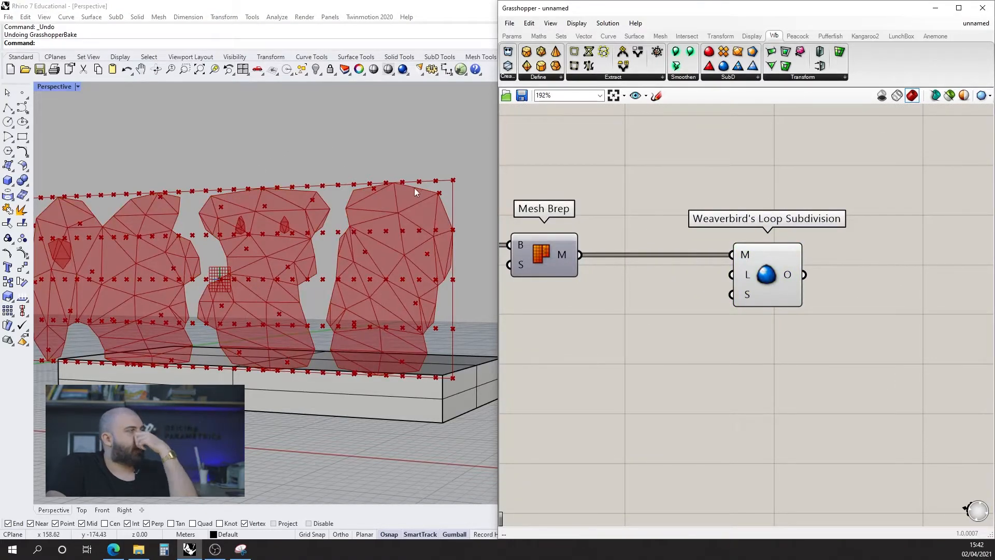
pyautogui.scroll(5, 457, 186)
# Show the Mesh Brep preview and hide the Loop Subdivision preview to see the original mesh.
pyautogui.click(569, 240)
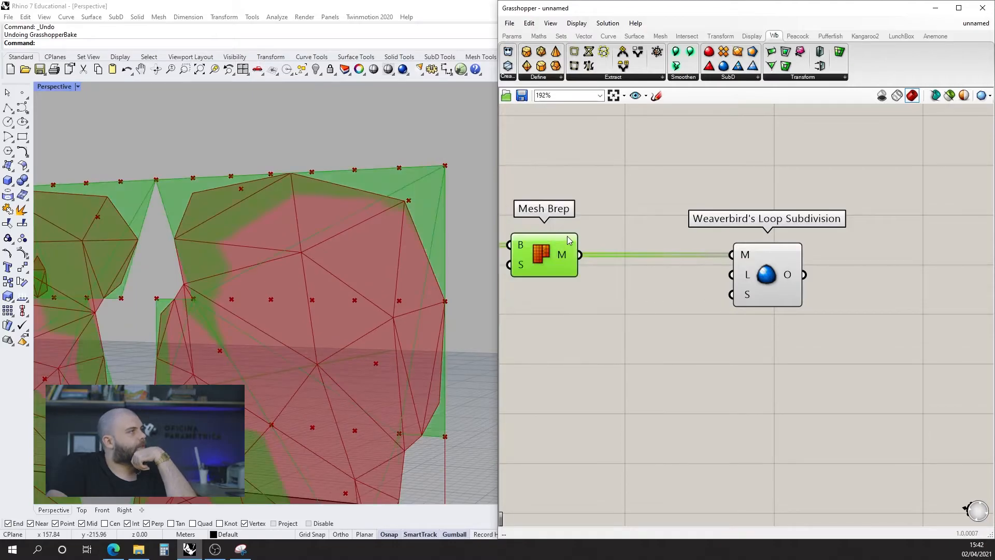
pyautogui.click(754, 275)
pyautogui.middleClick(755, 274)
pyautogui.click(788, 244)
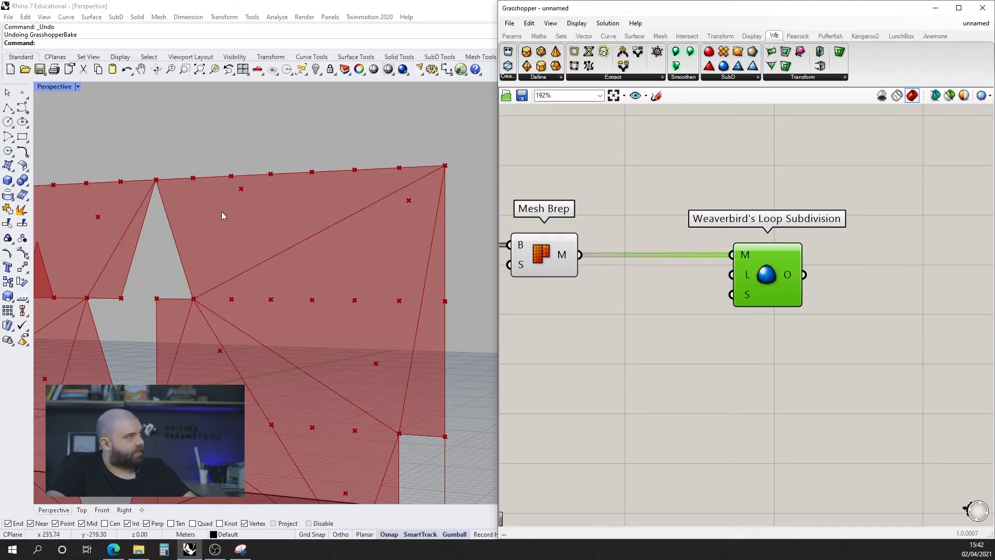
pyautogui.click(564, 256)
pyautogui.middleClick(564, 256)
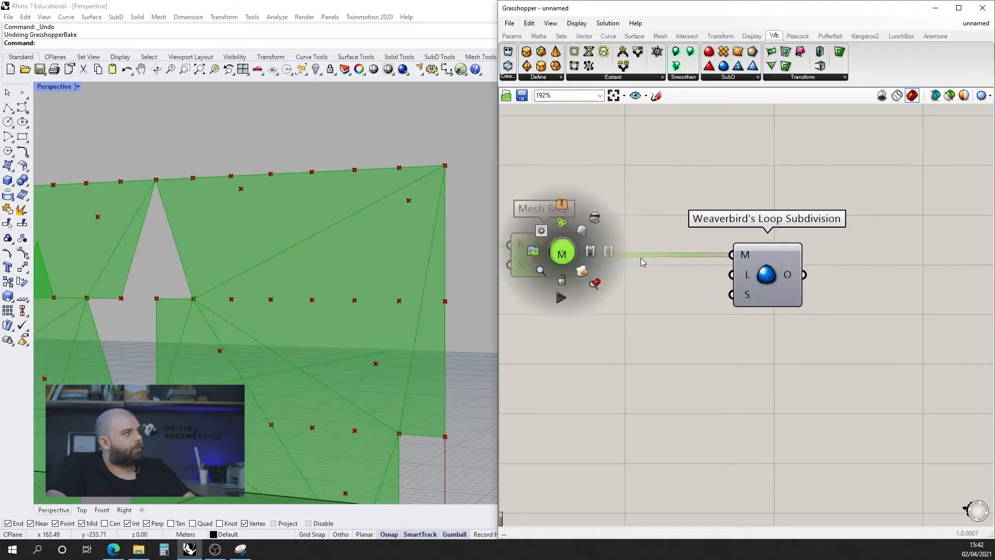
# Show the Loop Subdivision preview again and hide the Mesh Brep preview.
pyautogui.click(771, 287)
pyautogui.middleClick(771, 286)
pyautogui.click(792, 266)
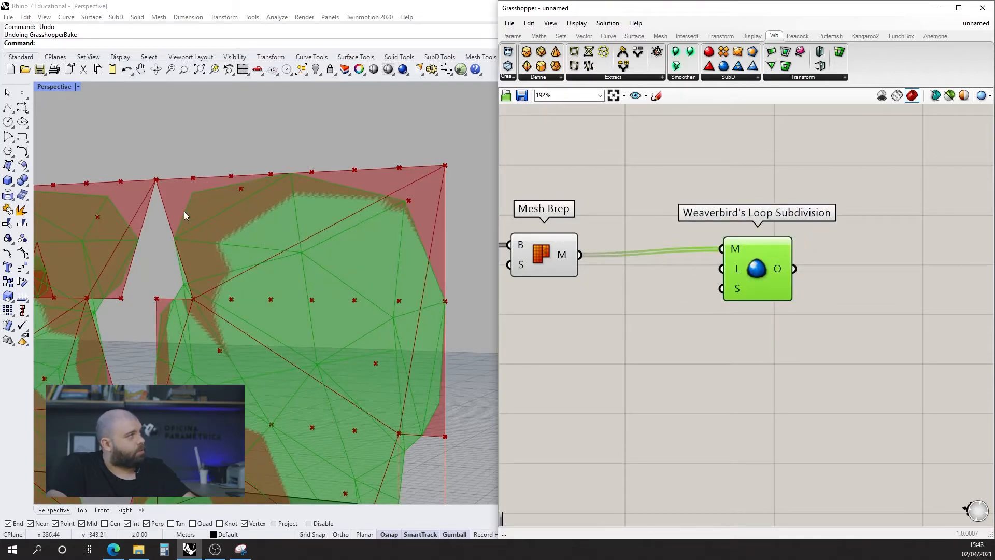
pyautogui.click(547, 251)
pyautogui.middleClick(547, 250)
pyautogui.click(580, 212)
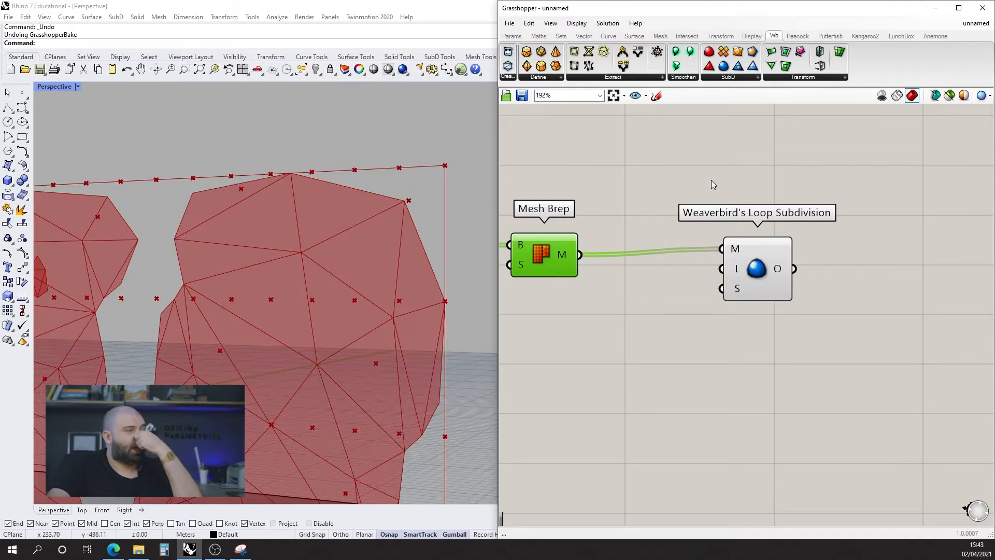
pyautogui.click(661, 309)
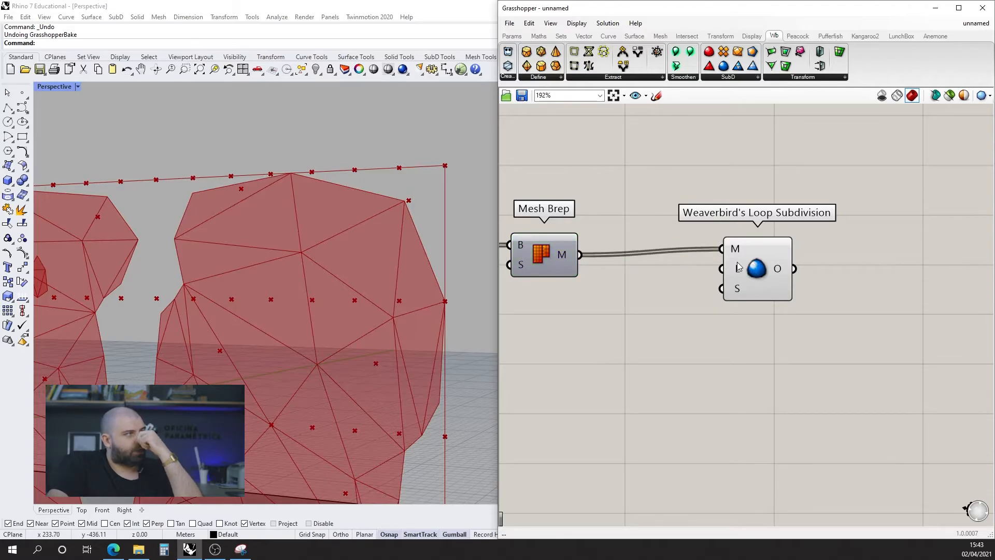
# Add a panel containing 2 and connect it to the Level (L) input of Weaverbird's Loop Subdivision.
pyautogui.moveTo(741, 270)
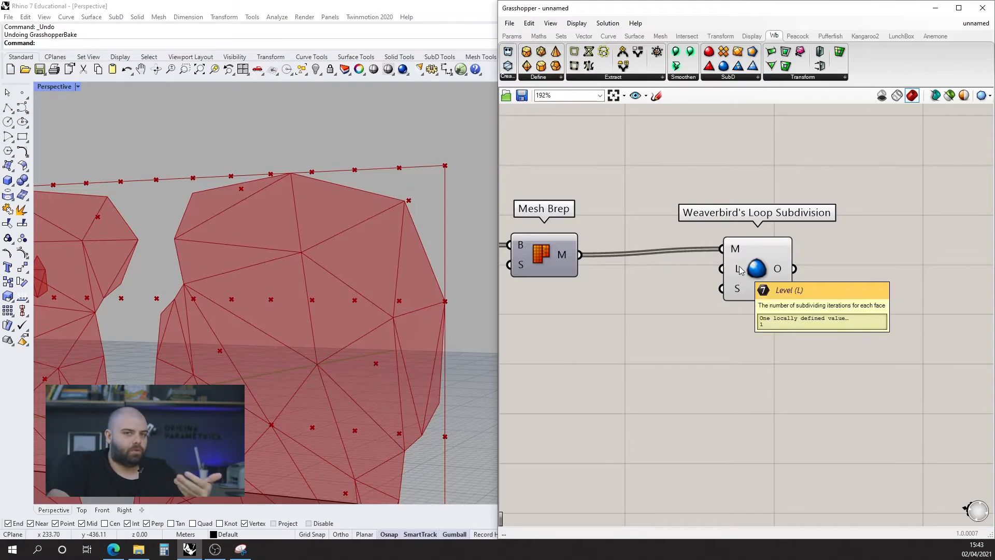
pyautogui.moveTo(763, 278); pyautogui.dragTo(799, 287)
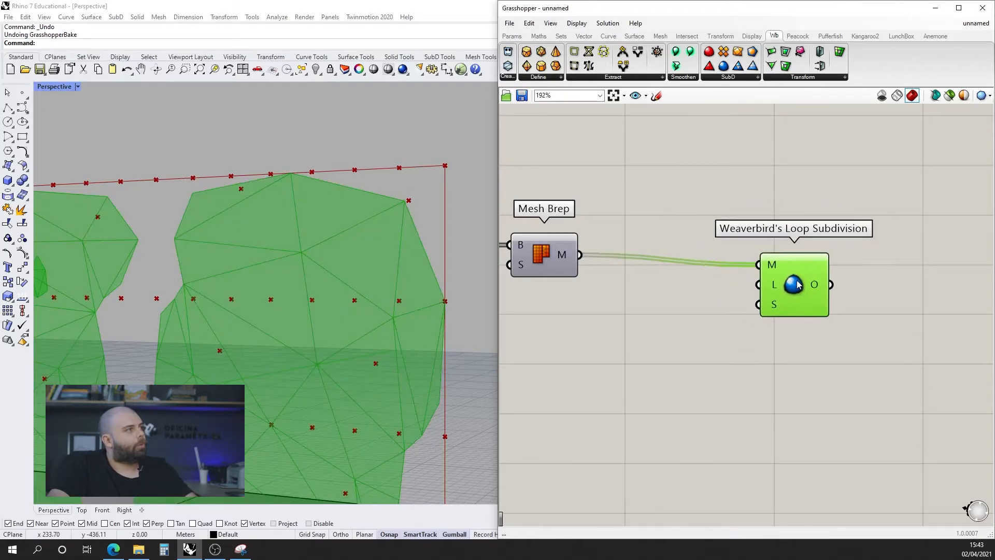
pyautogui.doubleClick(652, 314)
pyautogui.write('Division')
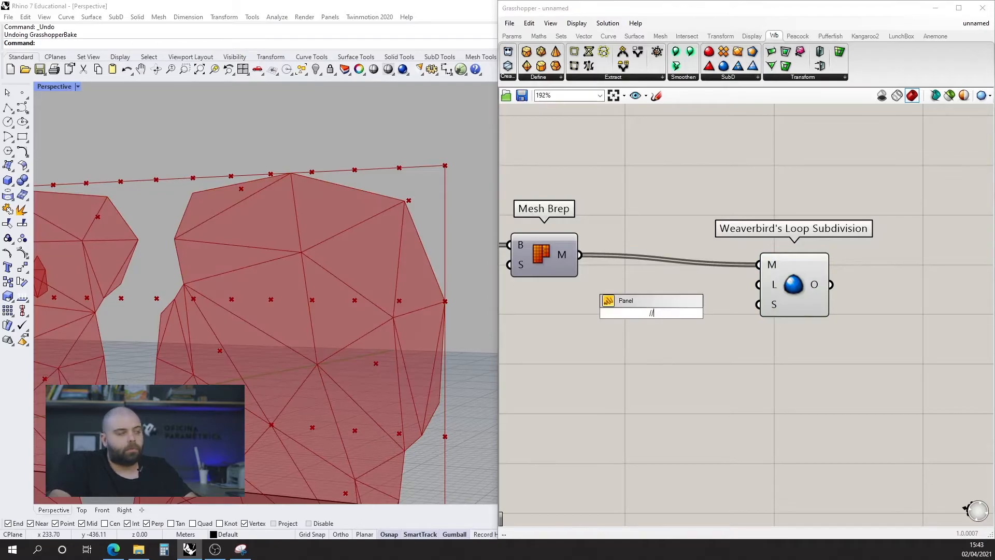
pyautogui.write('2')
pyautogui.press('Return')
pyautogui.moveTo(668, 311); pyautogui.dragTo(758, 285)
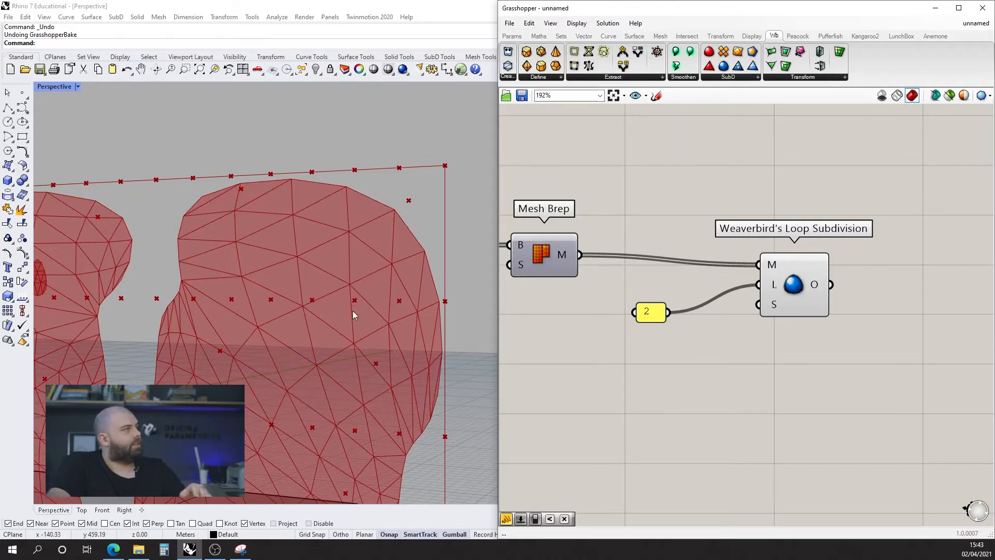
# Set the panel feeding the Loop Subdivision level to 3.
pyautogui.click(651, 311)
pyautogui.doubleClick(652, 313)
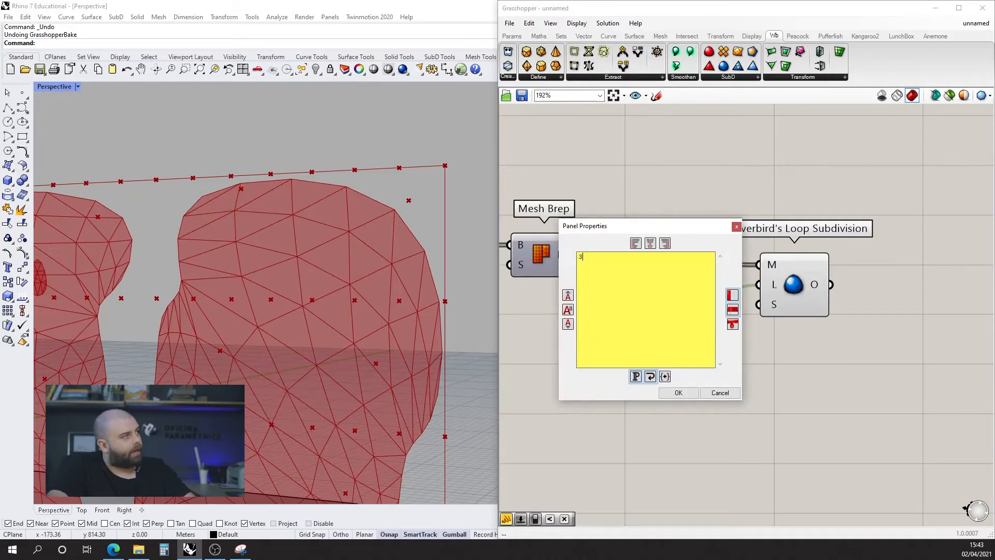
pyautogui.click(689, 394)
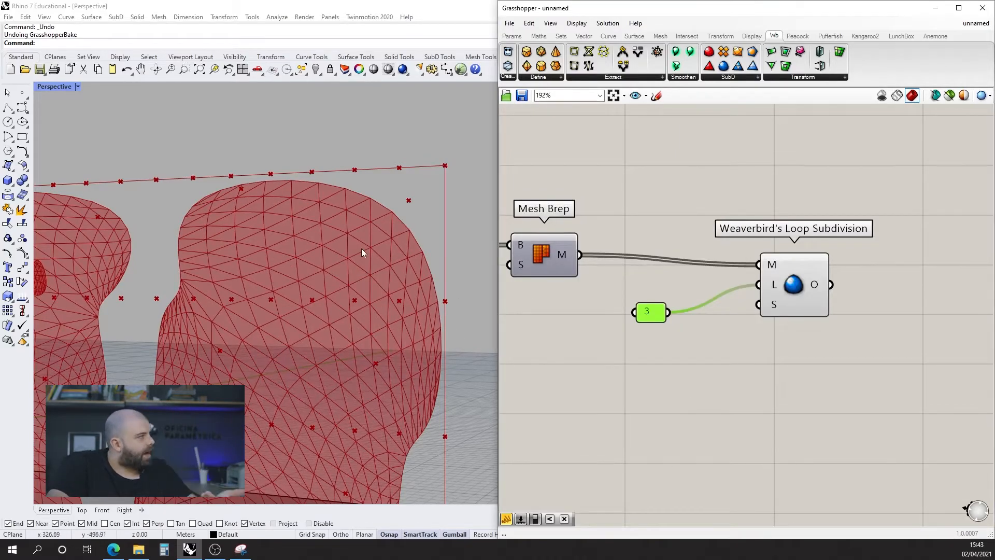
pyautogui.scroll(-8, 406, 242)
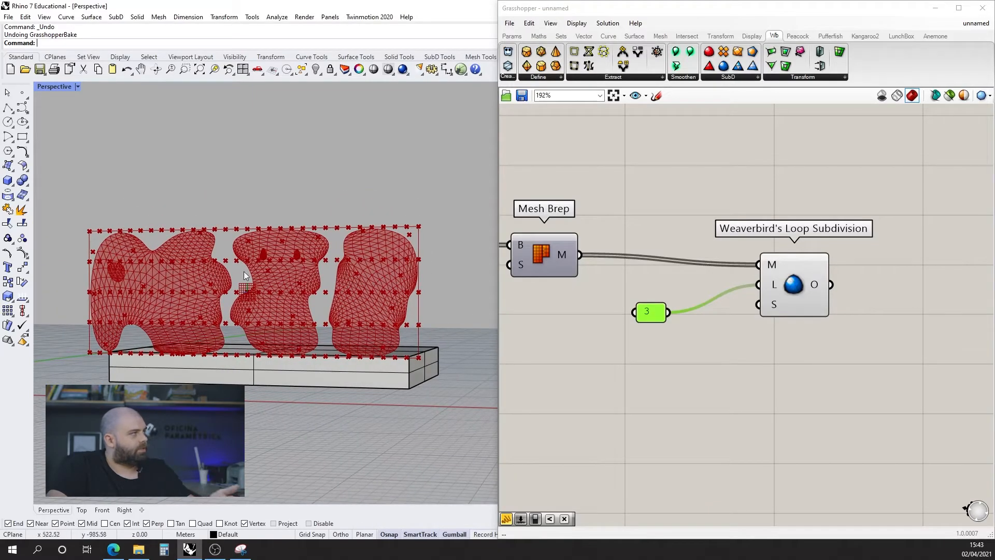
# Place the level panel right beside the L input and straighten the Loop Subdivision component against its mesh wire.
pyautogui.scroll(2, 728, 306)
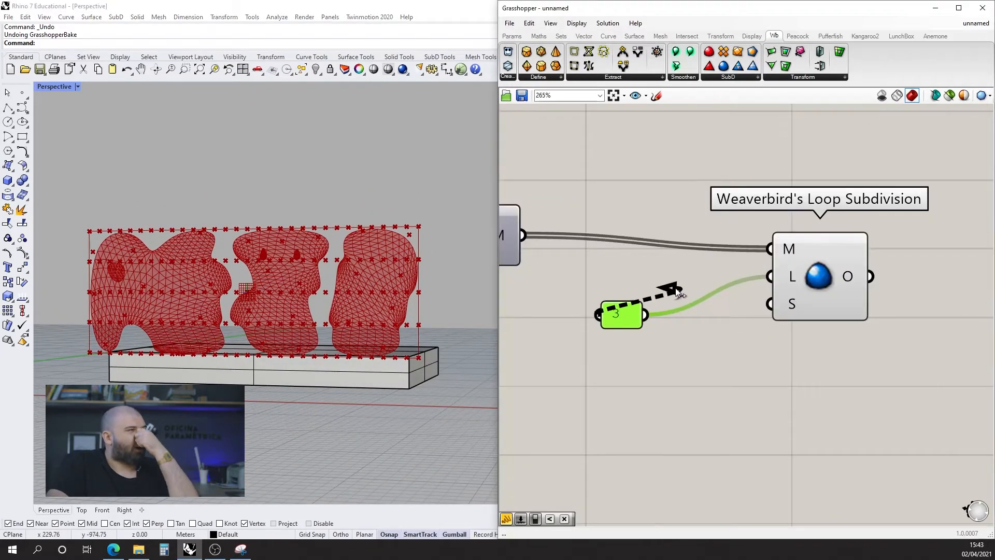
pyautogui.moveTo(623, 314); pyautogui.dragTo(718, 279)
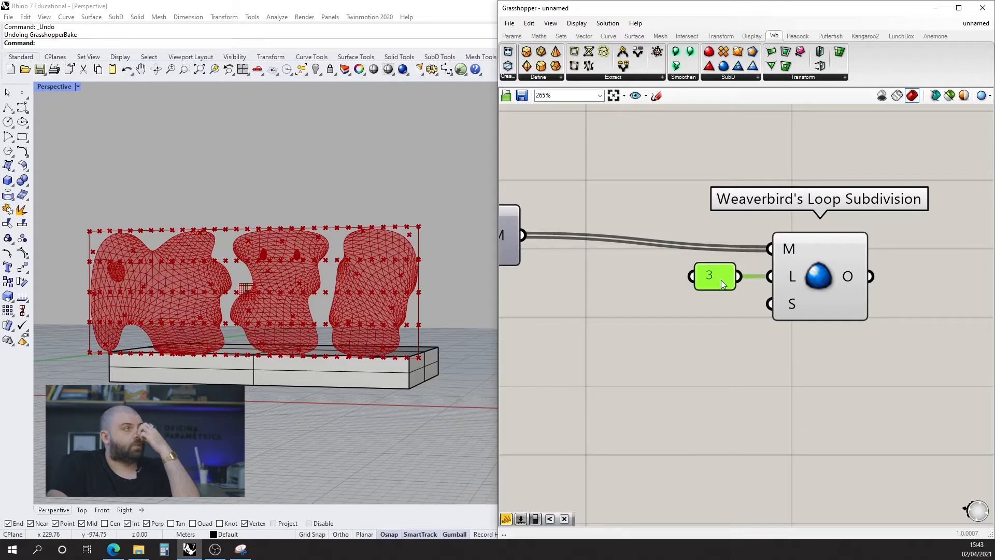
pyautogui.moveTo(822, 286); pyautogui.dragTo(823, 276)
pyautogui.click(746, 301)
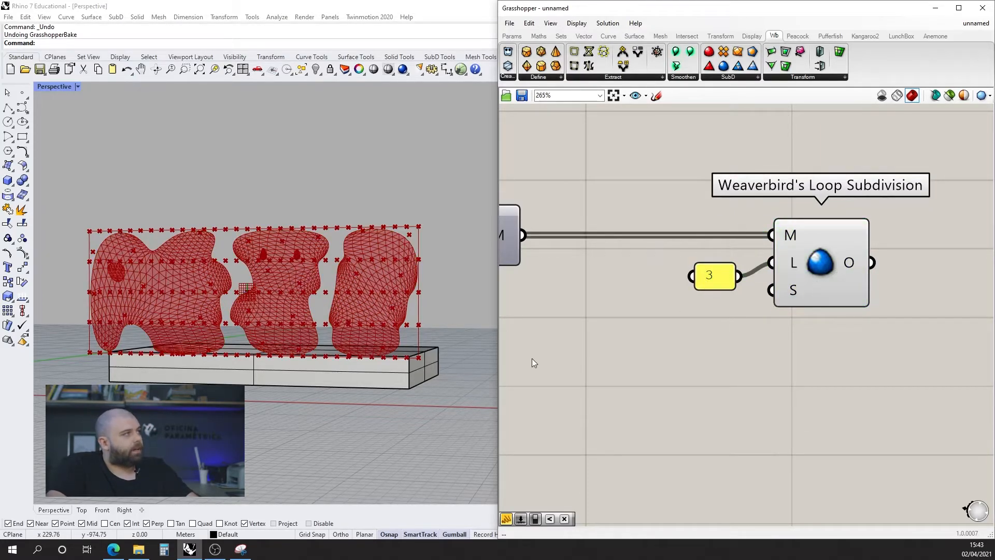
# Try the Fixed option on the Loop Subdivision S input, and return it to Smooth.
pyautogui.scroll(-3, 555, 337)
pyautogui.scroll(4, 680, 316)
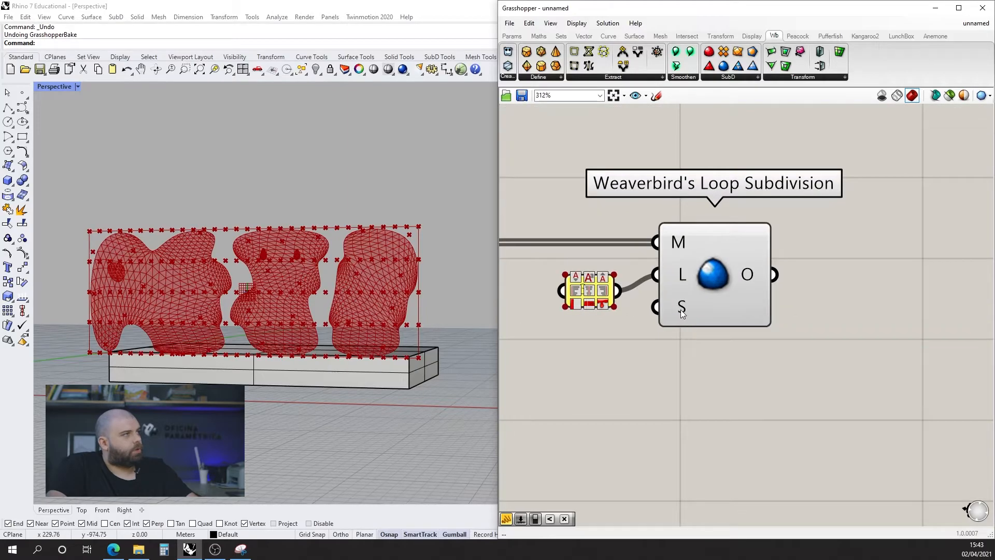
pyautogui.scroll(7, 414, 237)
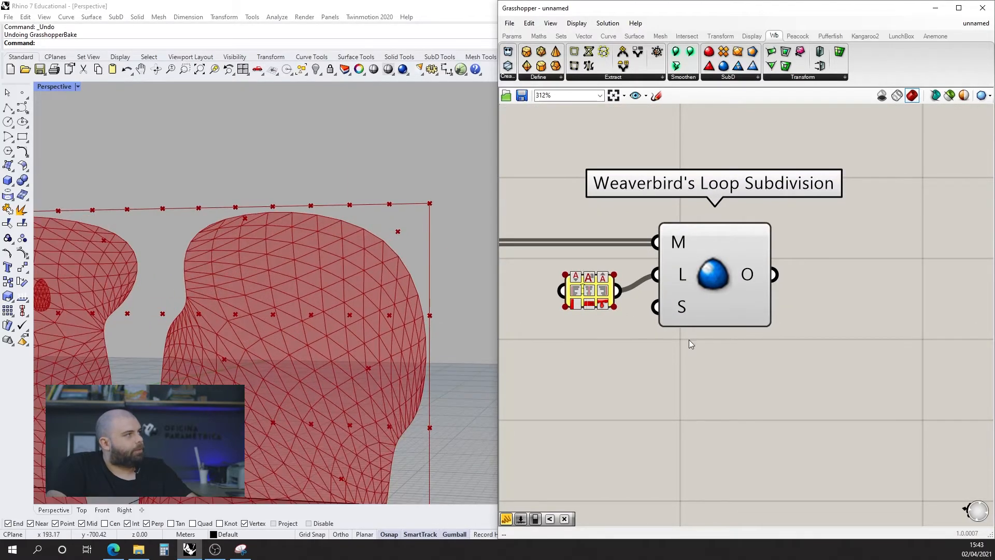
pyautogui.rightClick(683, 310)
pyautogui.click(735, 397)
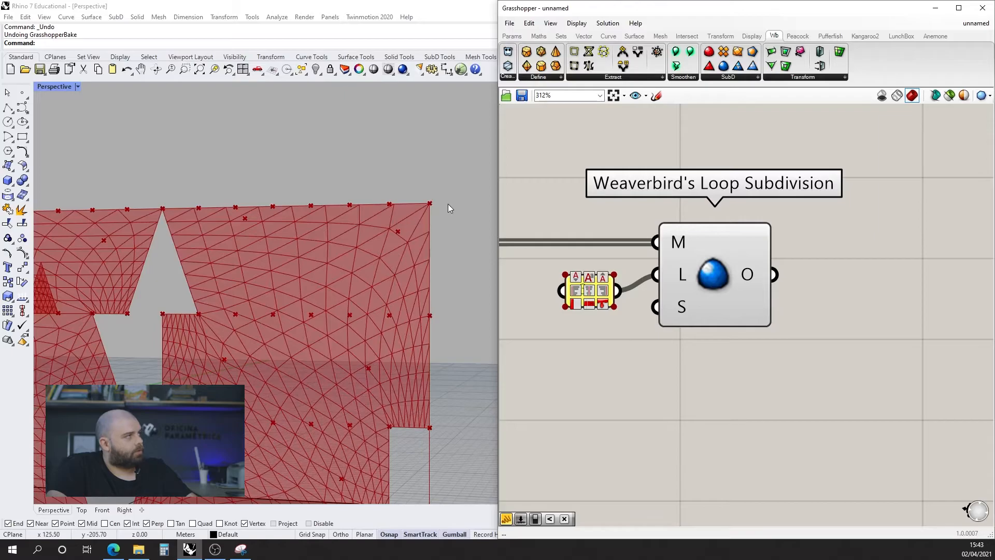
pyautogui.scroll(-3, 449, 202)
pyautogui.scroll(1, 628, 316)
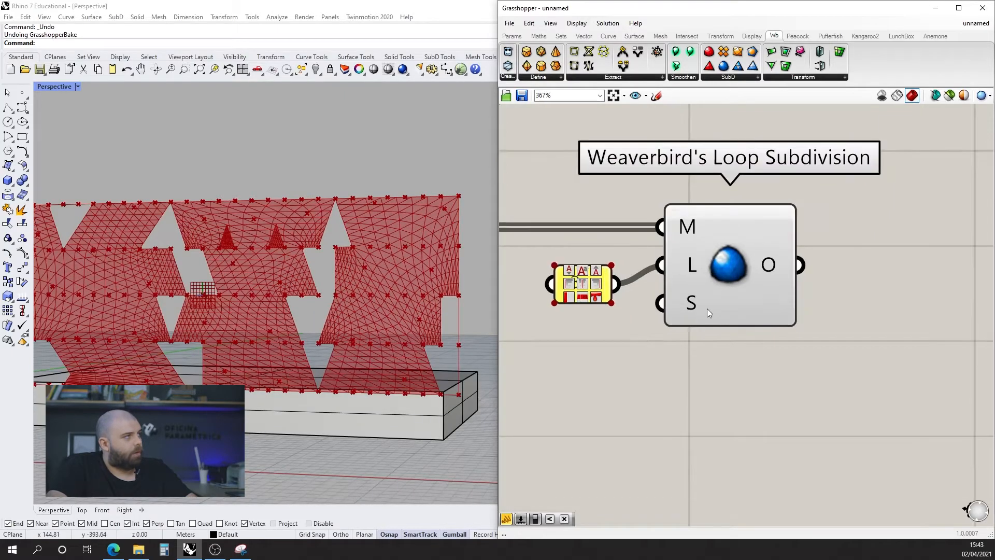
pyautogui.rightClick(692, 301)
pyautogui.click(716, 405)
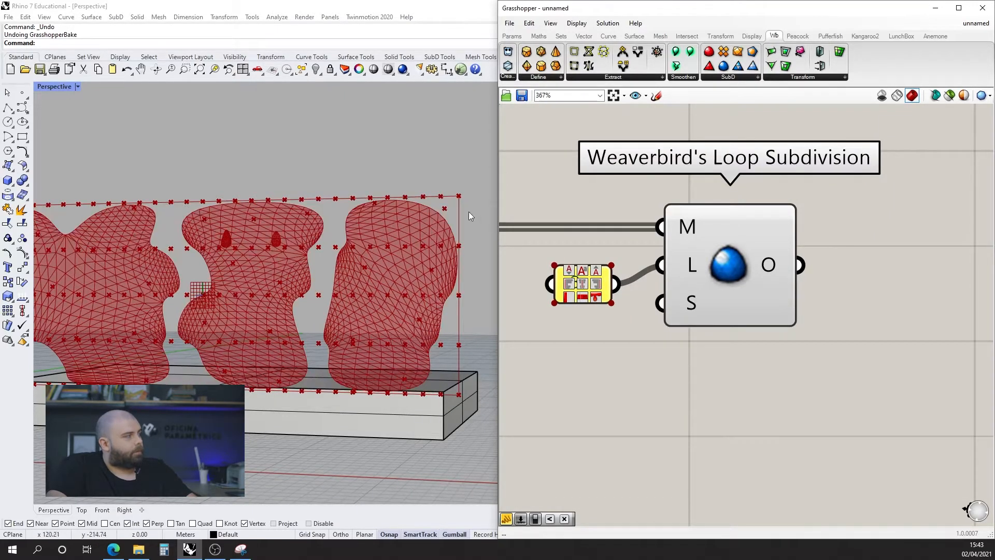
# Try the Corner Fixed option on the Loop Subdivision S input, and return it to Smooth.
pyautogui.rightClick(692, 300)
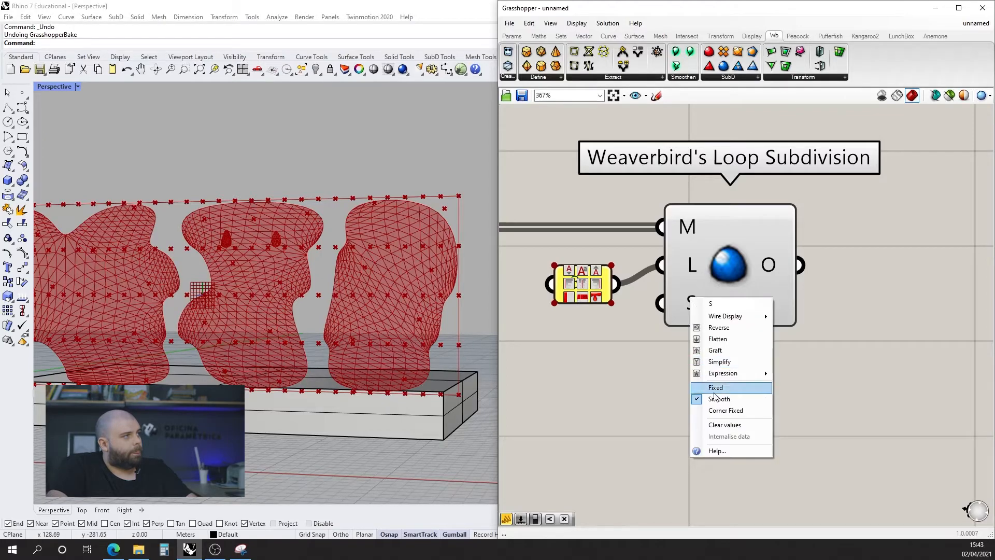
pyautogui.click(728, 409)
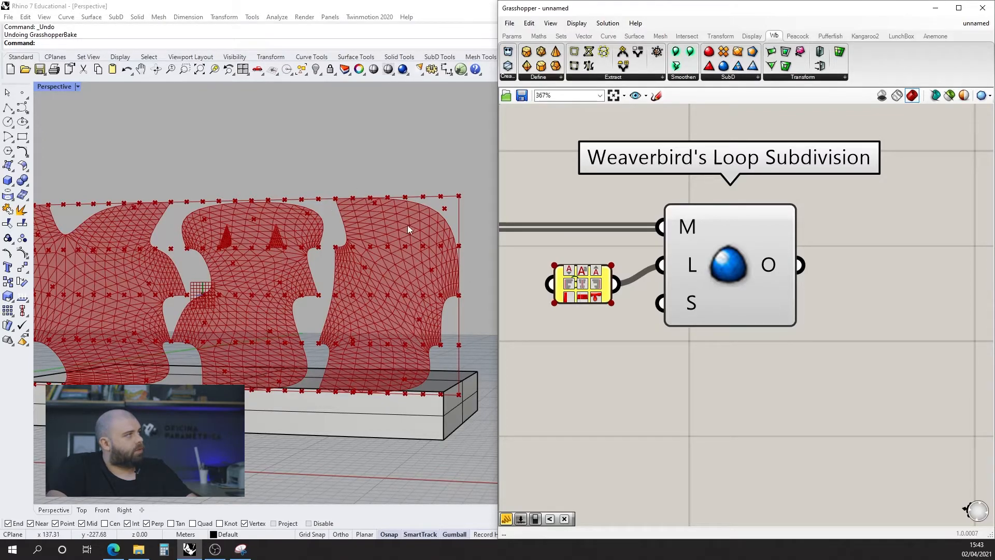
pyautogui.scroll(-2, 385, 298)
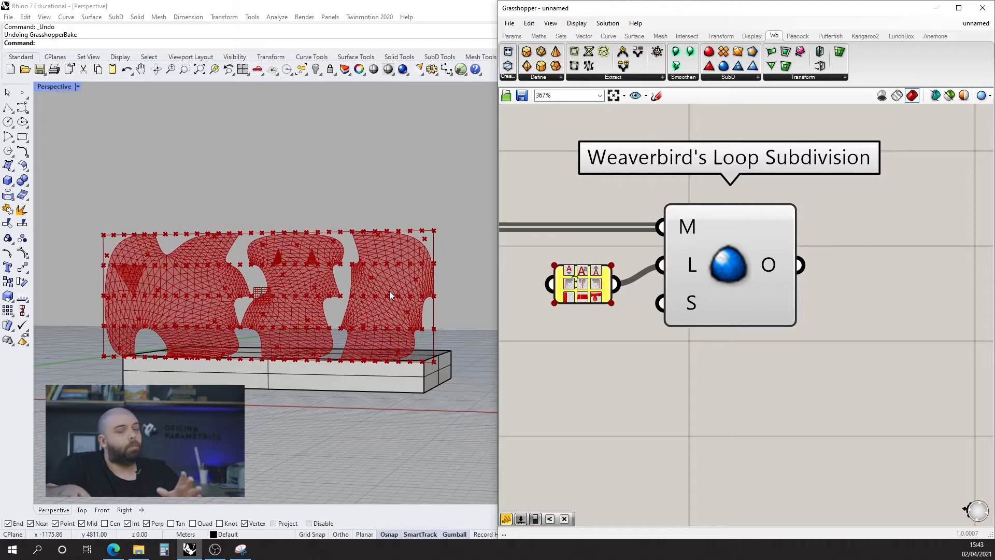
pyautogui.rightClick(695, 306)
pyautogui.click(743, 409)
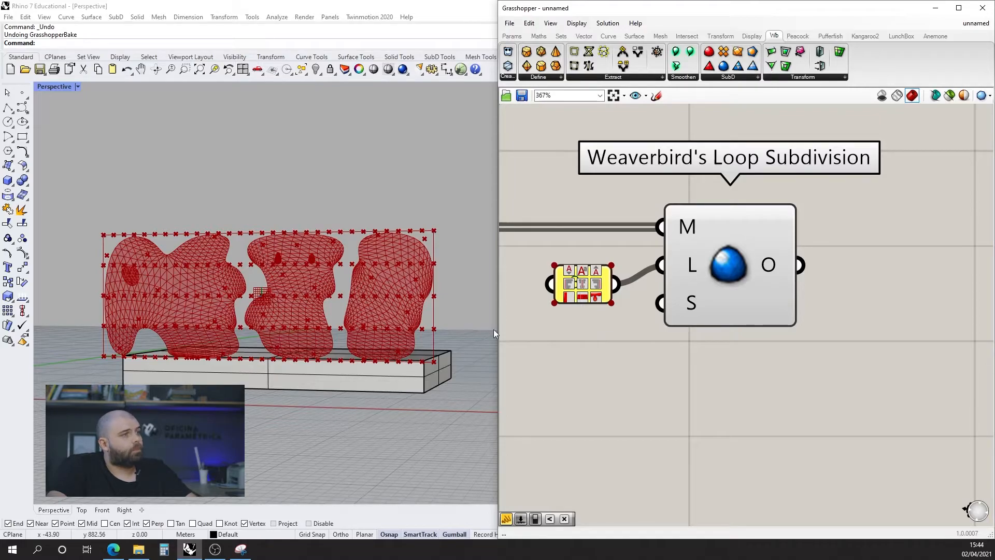
# Examine the smoothed façade mesh up close from several angles, looking at its faces and curved edges.
pyautogui.moveTo(451, 324); pyautogui.dragTo(317, 343, button='right')
pyautogui.scroll(8, 292, 241)
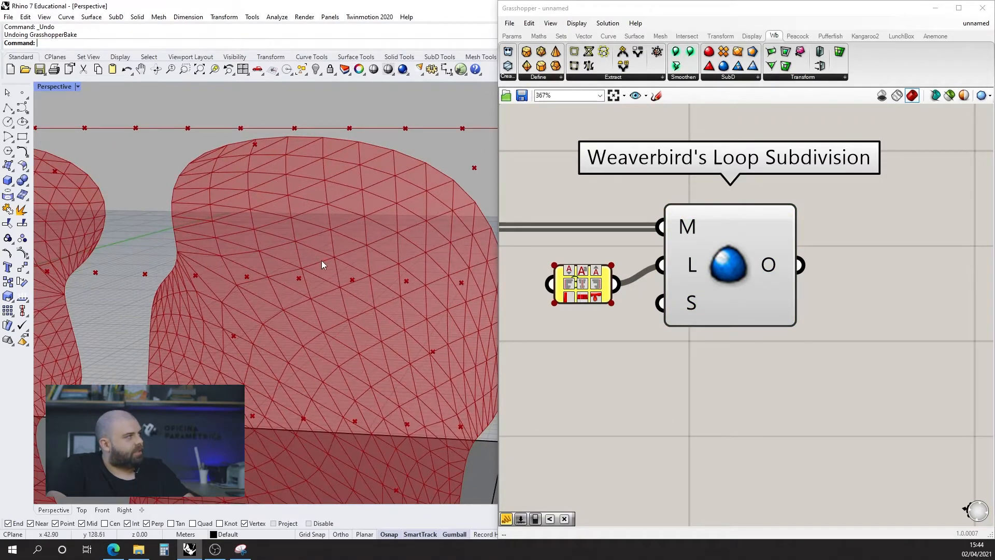
pyautogui.click(760, 439)
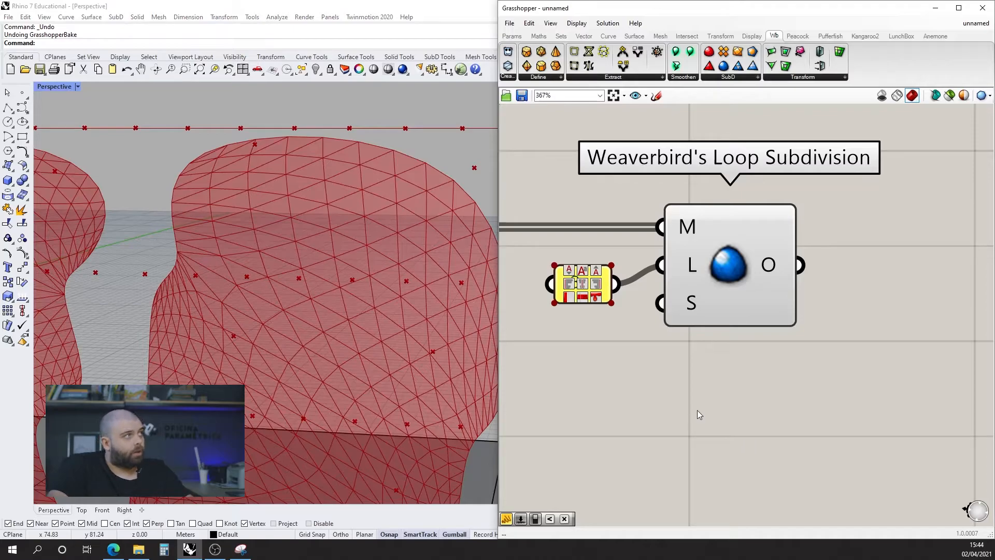
pyautogui.doubleClick(637, 393)
pyautogui.press('Escape')
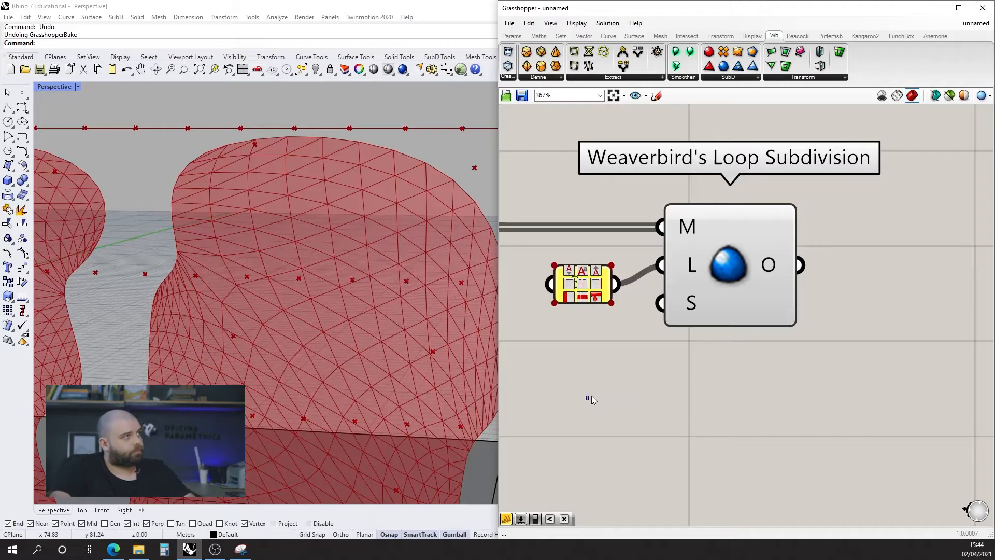
pyautogui.scroll(-3, 584, 264)
pyautogui.scroll(-3, 363, 235)
pyautogui.moveTo(363, 236); pyautogui.dragTo(282, 219, button='right')
pyautogui.scroll(1, 411, 203)
pyautogui.scroll(4, 409, 201)
pyautogui.moveTo(409, 201); pyautogui.dragTo(457, 214, button='right')
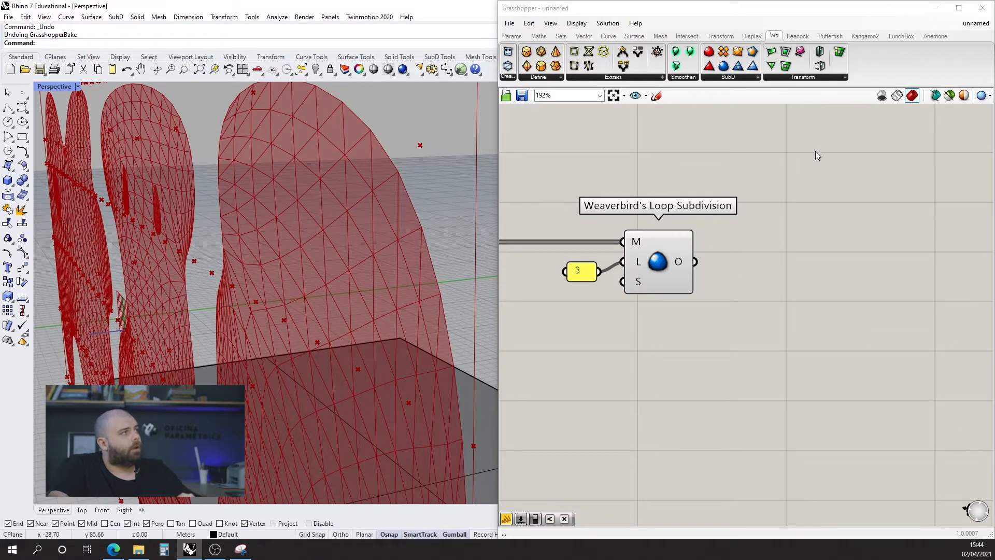
# Add a Weaverbird Mesh Thicken component and feed the Loop Subdivision output into its M input.
pyautogui.click(807, 76)
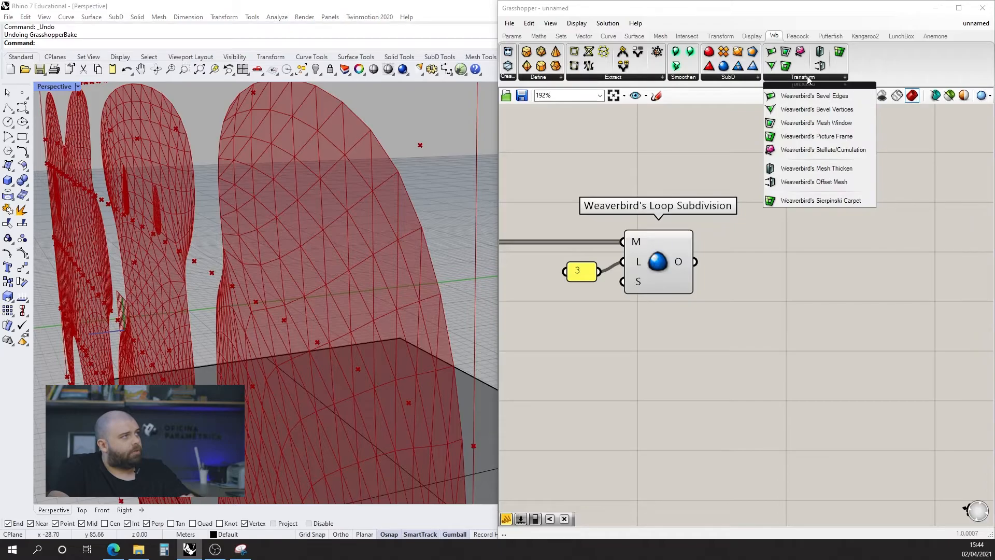
pyautogui.click(810, 167)
pyautogui.click(907, 291)
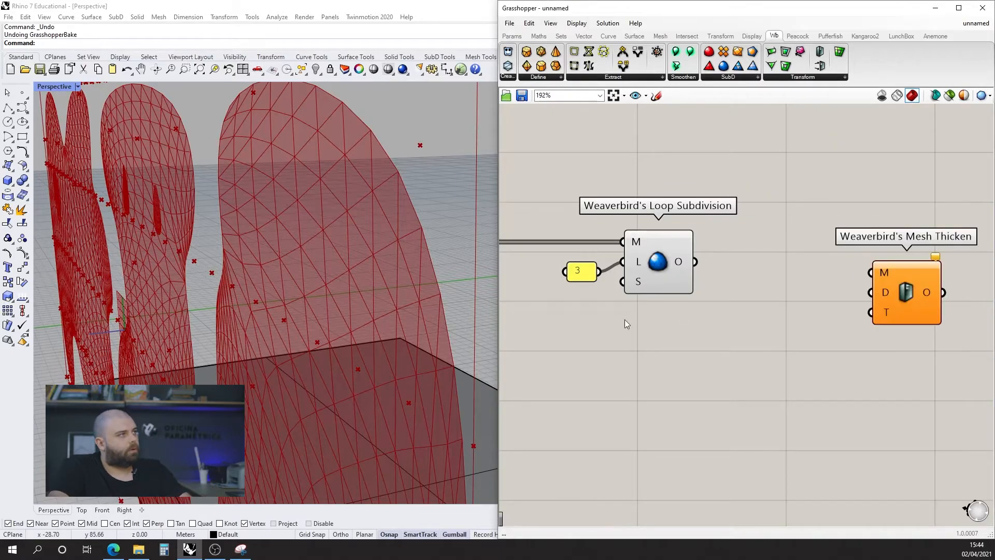
pyautogui.moveTo(878, 293); pyautogui.dragTo(758, 310, button='right')
pyautogui.click(540, 266)
pyautogui.moveTo(576, 279); pyautogui.dragTo(772, 279)
pyautogui.moveTo(573, 280); pyautogui.dragTo(771, 279)
pyautogui.click(711, 324)
pyautogui.moveTo(244, 228); pyautogui.dragTo(301, 229, button='right')
pyautogui.moveTo(785, 302)
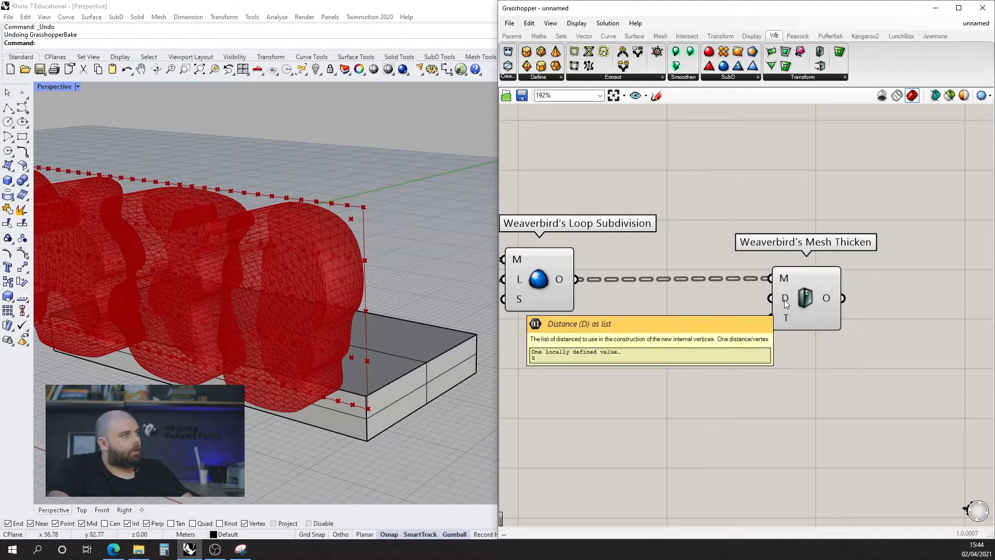
# Create a 0 to 1.0 number slider, wire it to Mesh Thicken's D input and set the distance to 0.1.
pyautogui.doubleClick(714, 332)
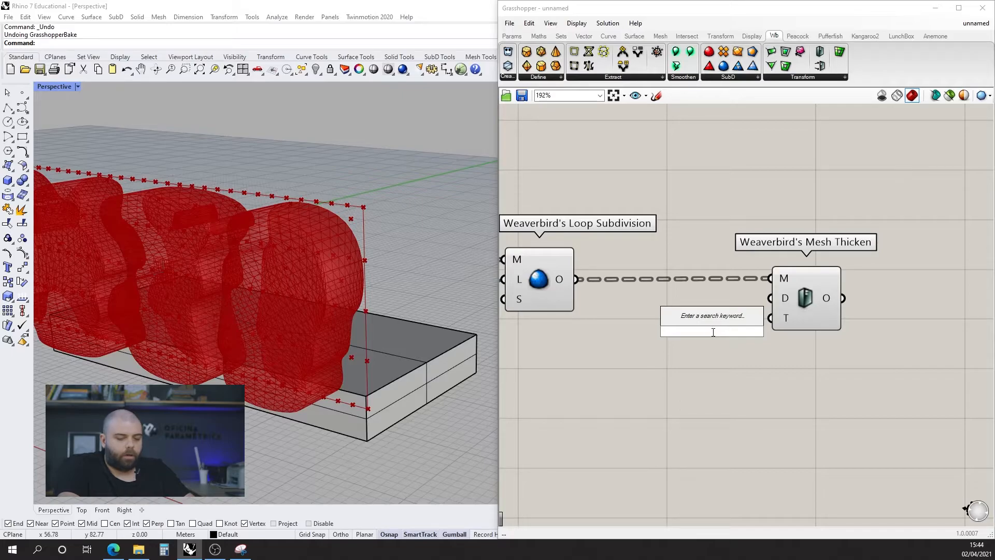
pyautogui.write('0<1.0')
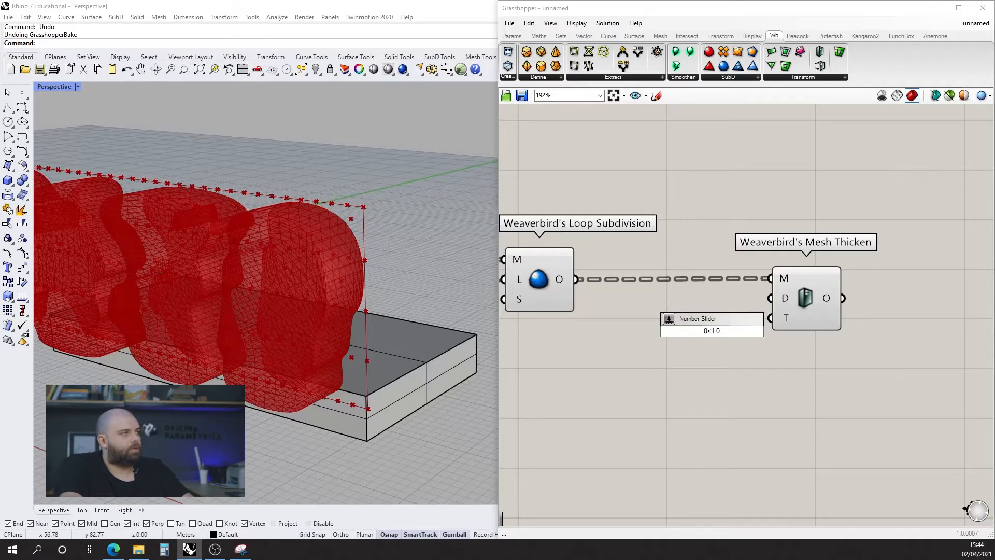
pyautogui.press('Return')
pyautogui.scroll(2, 729, 319)
pyautogui.moveTo(734, 330); pyautogui.dragTo(668, 311)
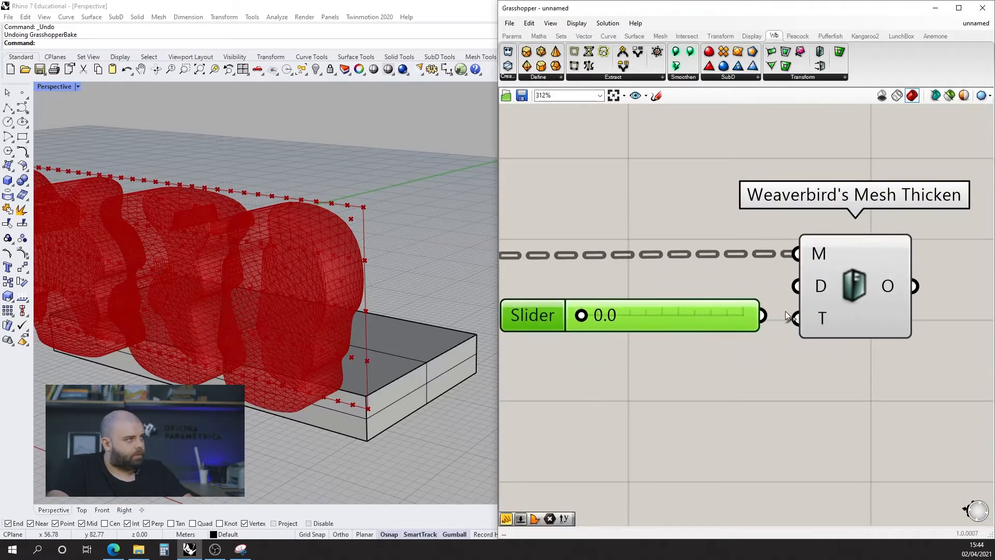
pyautogui.moveTo(795, 284); pyautogui.dragTo(797, 286)
pyautogui.moveTo(613, 315); pyautogui.dragTo(616, 318)
pyautogui.click(627, 354)
pyautogui.scroll(5, 306, 213)
pyautogui.moveTo(307, 214); pyautogui.dragTo(425, 197, button='right')
pyautogui.scroll(-4, 674, 233)
pyautogui.scroll(3, 685, 264)
# Move the Mesh Thicken component and its Distance slider to tidy their layout and wires.
pyautogui.click(686, 276)
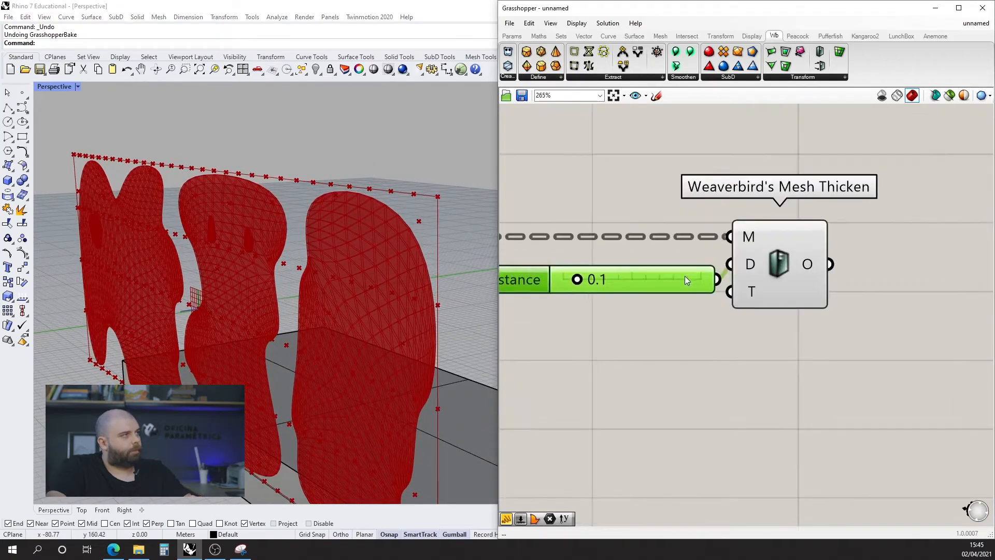
pyautogui.moveTo(828, 265); pyautogui.dragTo(888, 264)
pyautogui.moveTo(796, 273); pyautogui.dragTo(840, 263)
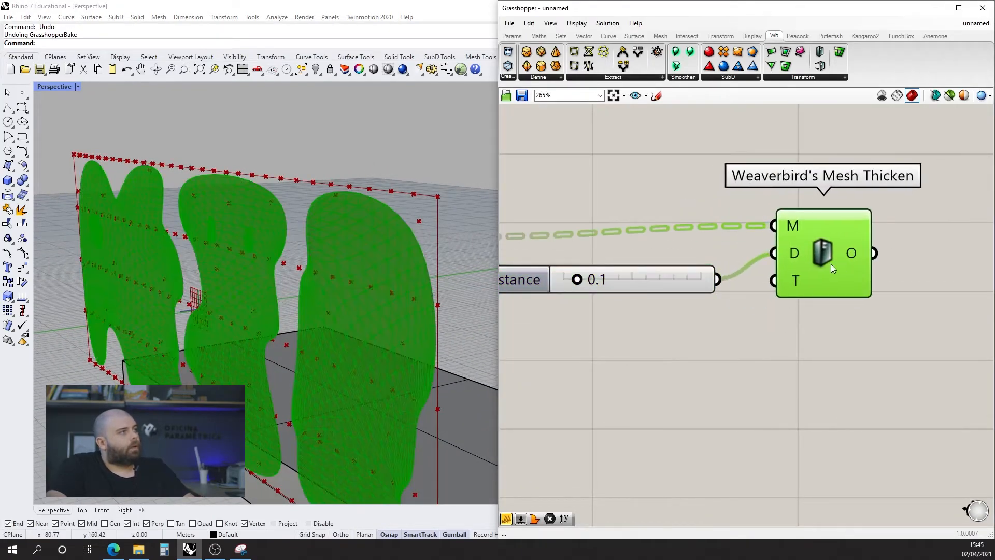
pyautogui.moveTo(668, 284); pyautogui.dragTo(692, 269)
pyautogui.click(705, 285)
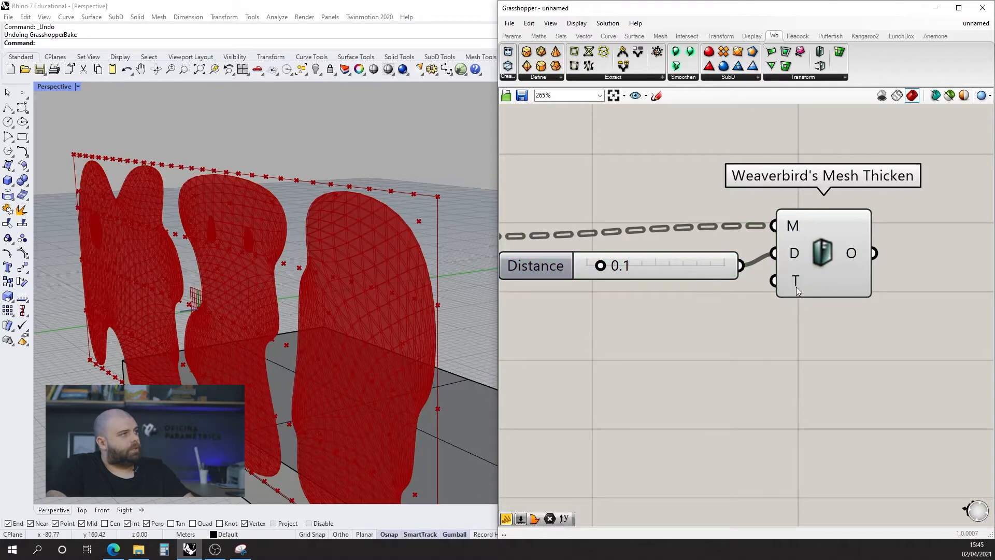
pyautogui.moveTo(798, 289)
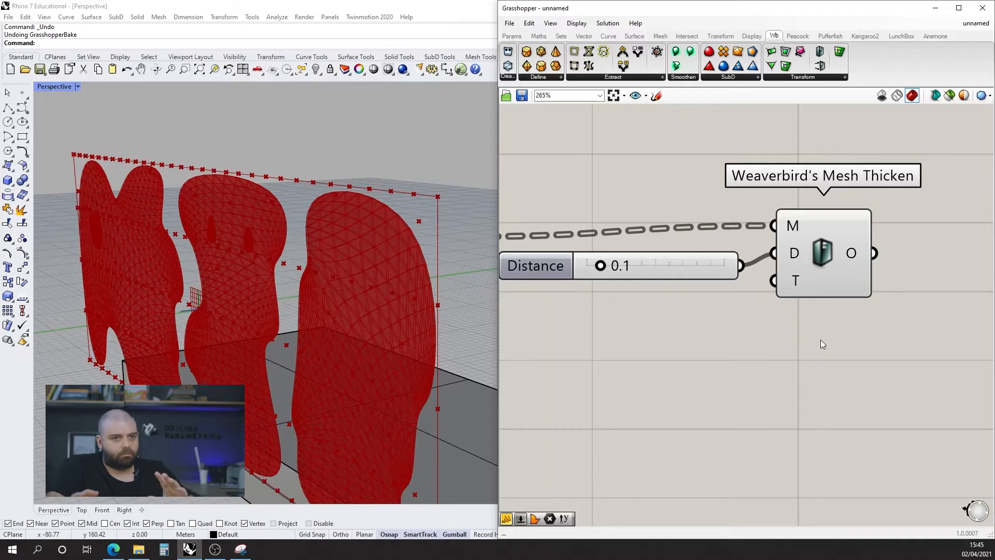
# Add a Custom Preview component and connect the Mesh Thicken output to its G input.
pyautogui.moveTo(249, 256); pyautogui.dragTo(343, 217, button='right')
pyautogui.scroll(-6, 401, 248)
pyautogui.scroll(-3, 551, 315)
pyautogui.scroll(1, 850, 280)
pyautogui.doubleClick(857, 286)
pyautogui.write('custom prev')
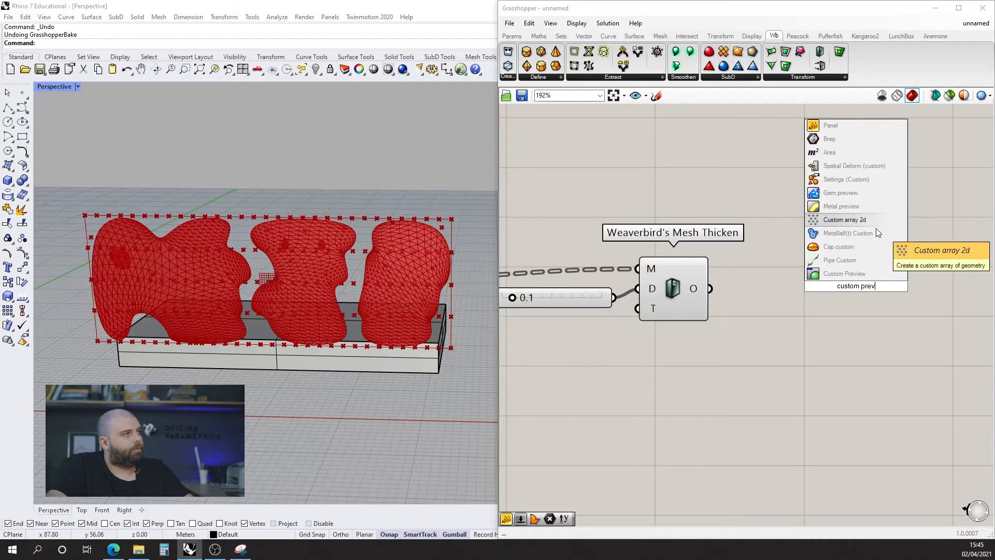
pyautogui.click(844, 273)
pyautogui.moveTo(711, 288); pyautogui.dragTo(843, 278)
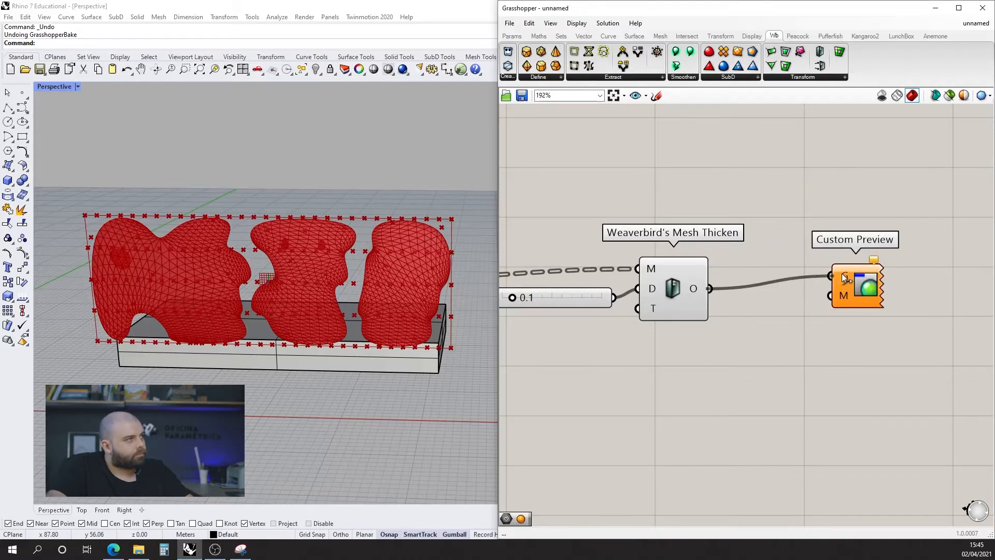
# Add a Colour Swatch with a near-white colour and connect it to Custom Preview's M input.
pyautogui.doubleClick(781, 343)
pyautogui.write('swat')
pyautogui.click(790, 330)
pyautogui.click(802, 343)
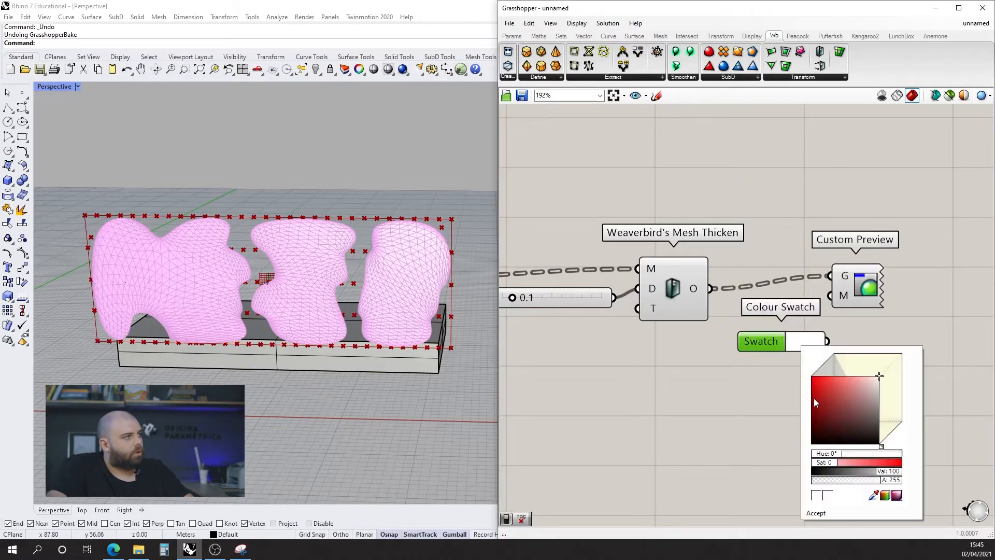
pyautogui.moveTo(890, 472)
pyautogui.mouseDown()
pyautogui.moveTo(863, 471)
pyautogui.moveTo(901, 472)
pyautogui.mouseUp()
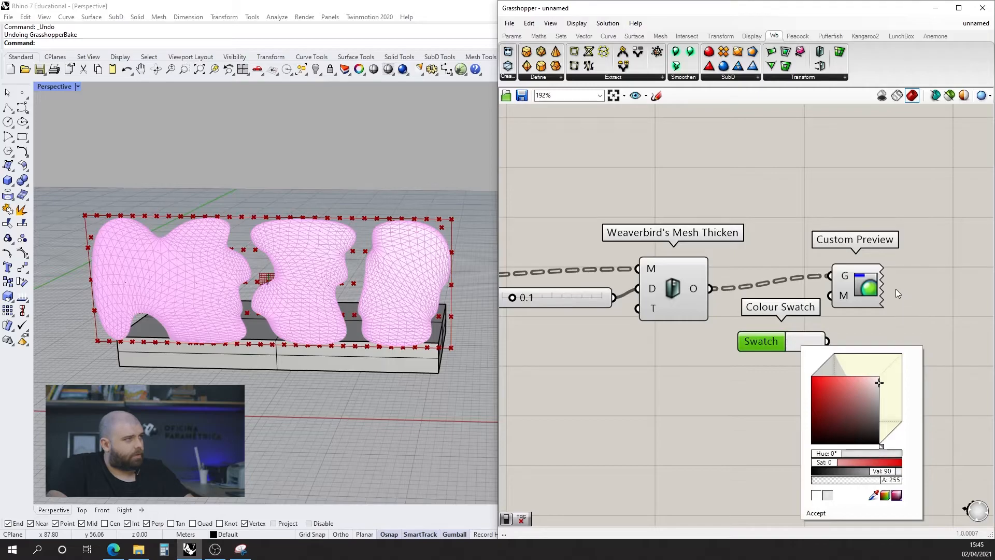
pyautogui.moveTo(831, 296); pyautogui.dragTo(829, 341)
# Turn off the preview of all components upstream of Custom Preview so only the coloured thickened meshes display.
pyautogui.scroll(-5, 881, 327)
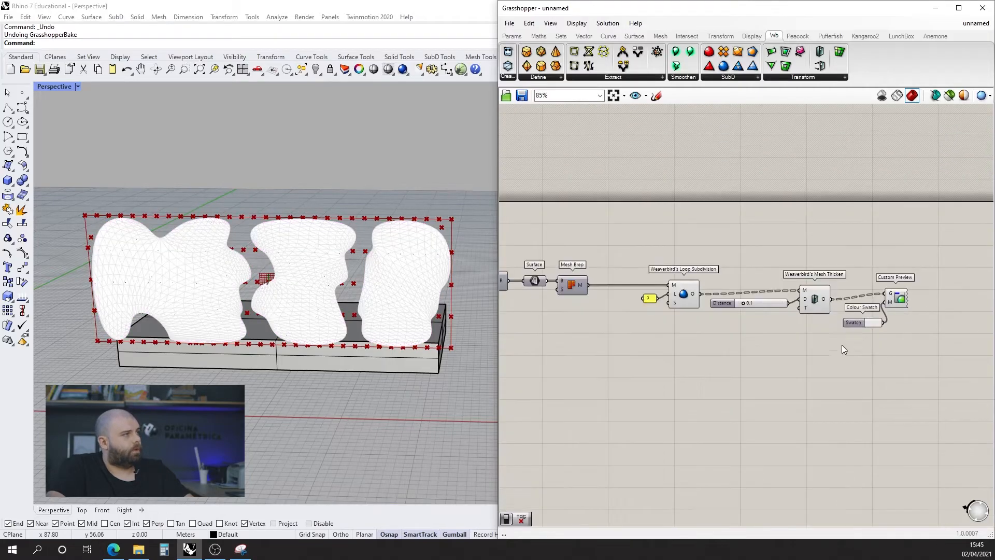
pyautogui.moveTo(928, 367); pyautogui.dragTo(643, 314)
pyautogui.middleClick(645, 332)
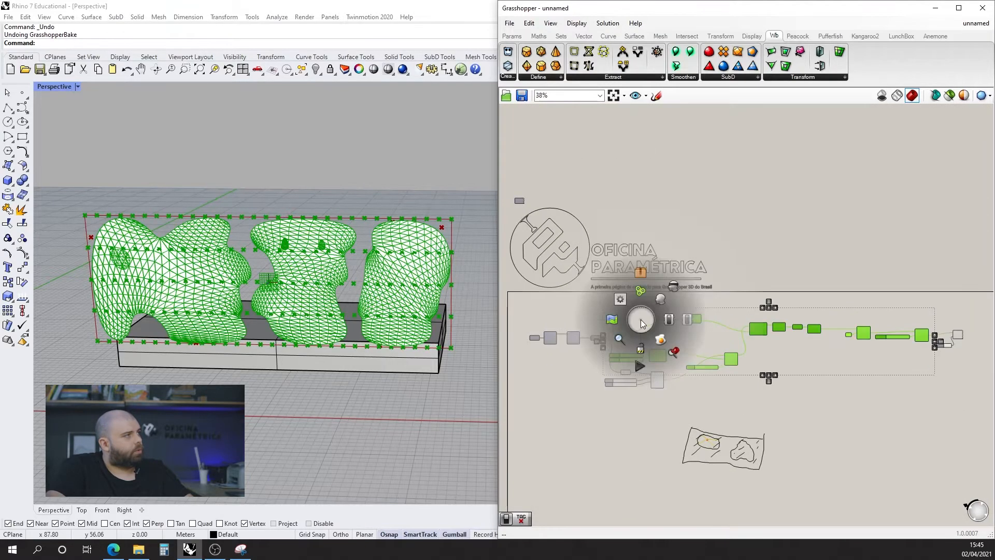
pyautogui.scroll(2, 659, 396)
pyautogui.moveTo(660, 394); pyautogui.dragTo(565, 311)
pyautogui.middleClick(592, 325)
pyautogui.click(621, 289)
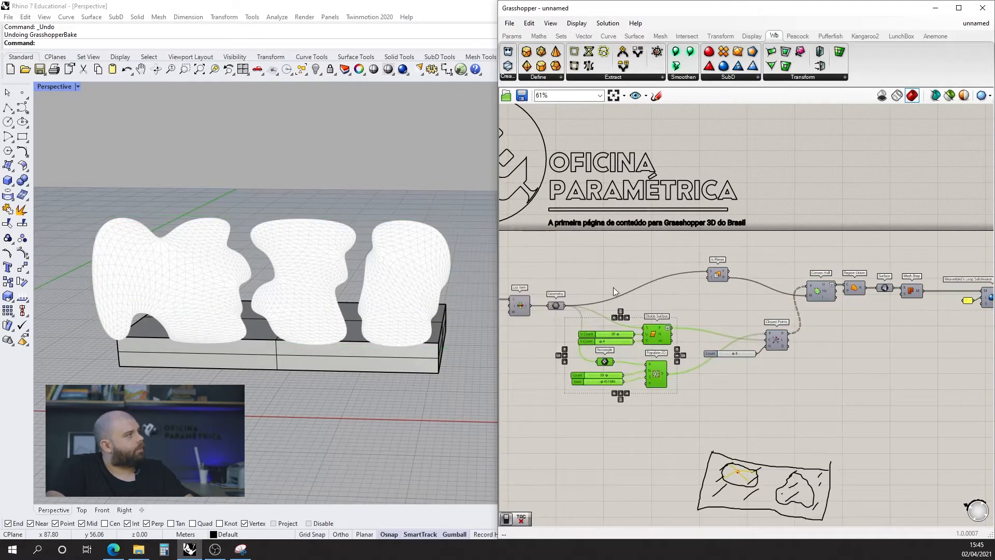
# Switch to Rhino and show the hidden building volume behind the façade meshes.
pyautogui.click(323, 75)
pyautogui.click(319, 106)
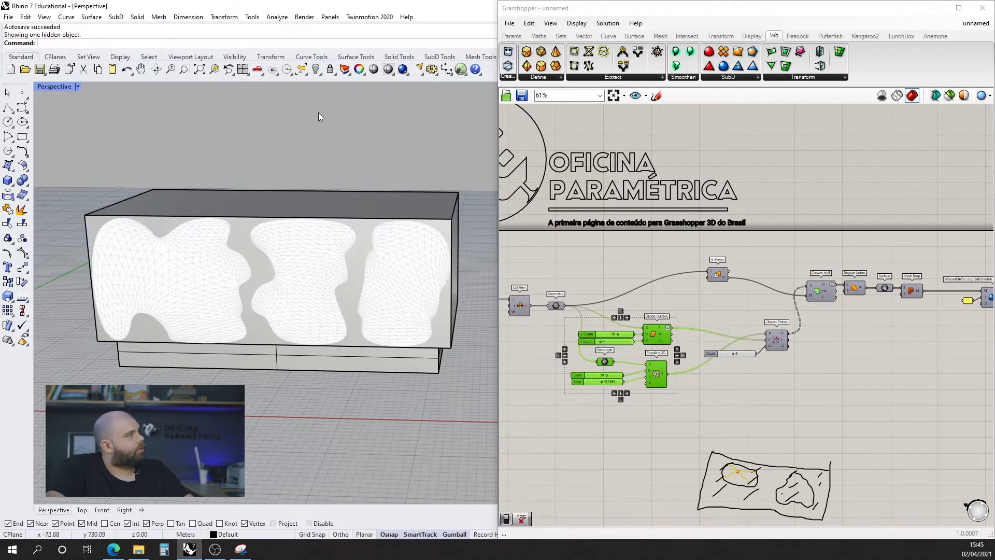
pyautogui.scroll(-3, 317, 194)
# Set the Perspective viewport's display mode to Arctic and view the façade from several distances and angles.
pyautogui.click(46, 89)
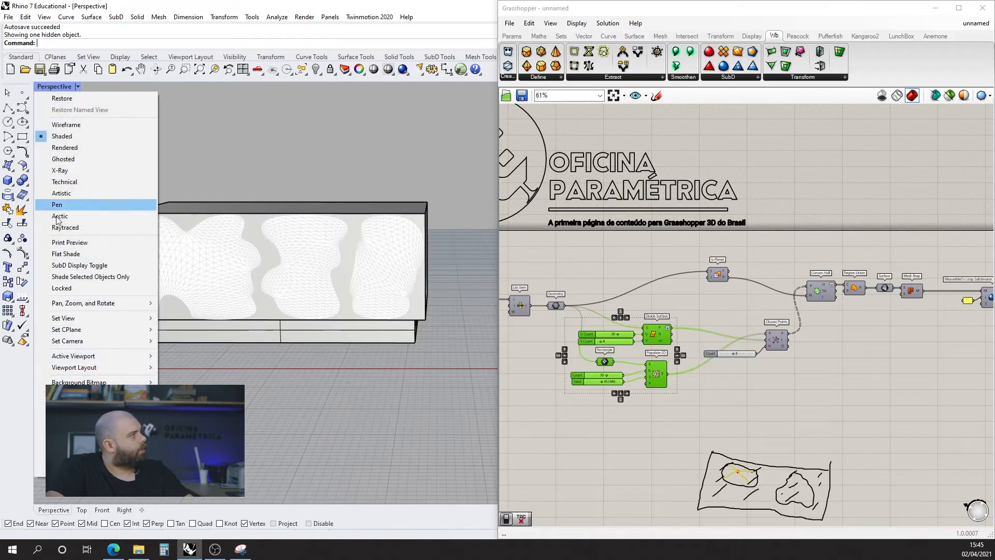
pyautogui.click(83, 213)
pyautogui.scroll(3, 317, 248)
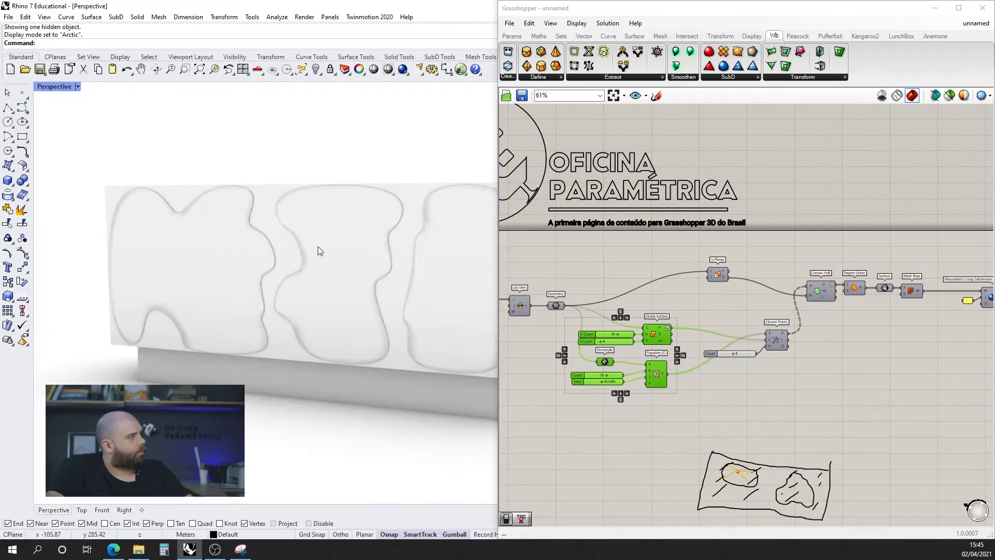
pyautogui.scroll(-3, 690, 285)
pyautogui.scroll(3, 322, 269)
pyautogui.moveTo(321, 269); pyautogui.dragTo(276, 250, button='right')
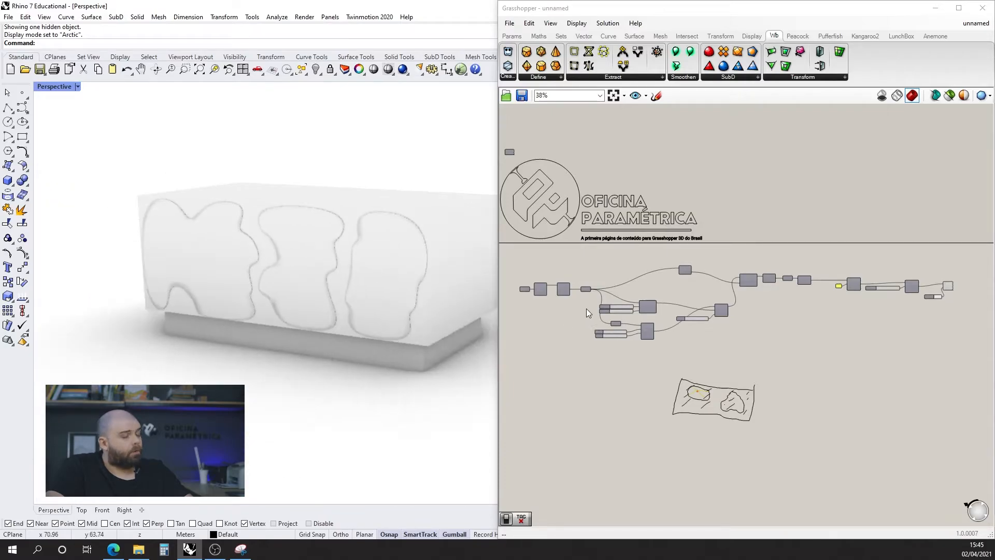
# Set Divide Surface's U Count to 33 and Populate 2D's Count to 32 to refine the façade pattern.
pyautogui.scroll(10, 653, 308)
pyautogui.moveTo(706, 340)
pyautogui.mouseDown()
pyautogui.moveTo(686, 344)
pyautogui.moveTo(712, 345)
pyautogui.moveTo(700, 348)
pyautogui.mouseUp()
pyautogui.moveTo(208, 245)
pyautogui.mouseDown(button='right')
pyautogui.moveTo(223, 227)
pyautogui.moveTo(202, 228)
pyautogui.mouseUp(button='right')
pyautogui.scroll(-4, 595, 338)
pyautogui.click(751, 303)
pyautogui.press('space')
pyautogui.middleClick(739, 308)
pyautogui.click(762, 281)
pyautogui.scroll(-4, 864, 313)
pyautogui.scroll(6, 639, 306)
pyautogui.moveTo(640, 300)
pyautogui.mouseDown()
pyautogui.moveTo(627, 297)
pyautogui.moveTo(646, 299)
pyautogui.mouseUp()
pyautogui.moveTo(604, 425)
pyautogui.mouseDown()
pyautogui.moveTo(614, 425)
pyautogui.moveTo(575, 426)
pyautogui.moveTo(609, 426)
pyautogui.mouseUp()
# Turn on the preview of the Populate 2D points and view them on the façade.
pyautogui.click(764, 412)
pyautogui.middleClick(764, 412)
pyautogui.click(779, 392)
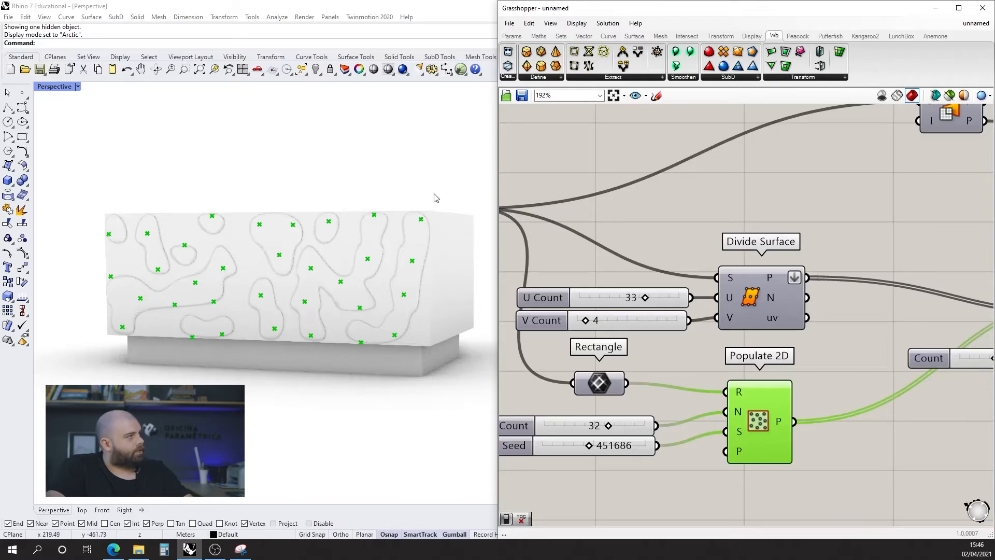
pyautogui.click(589, 238)
pyautogui.moveTo(280, 332)
pyautogui.mouseDown(button='right')
pyautogui.moveTo(244, 327)
pyautogui.moveTo(266, 335)
pyautogui.mouseUp(button='right')
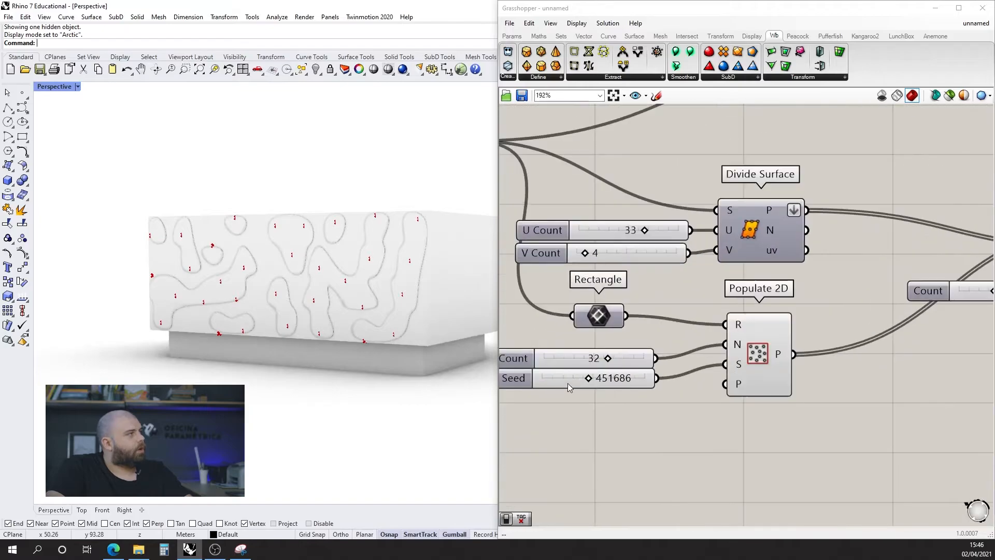
# Record the Seed value 451686 in a new panel and place it below the Populate 2D sliders.
pyautogui.scroll(3, 560, 383)
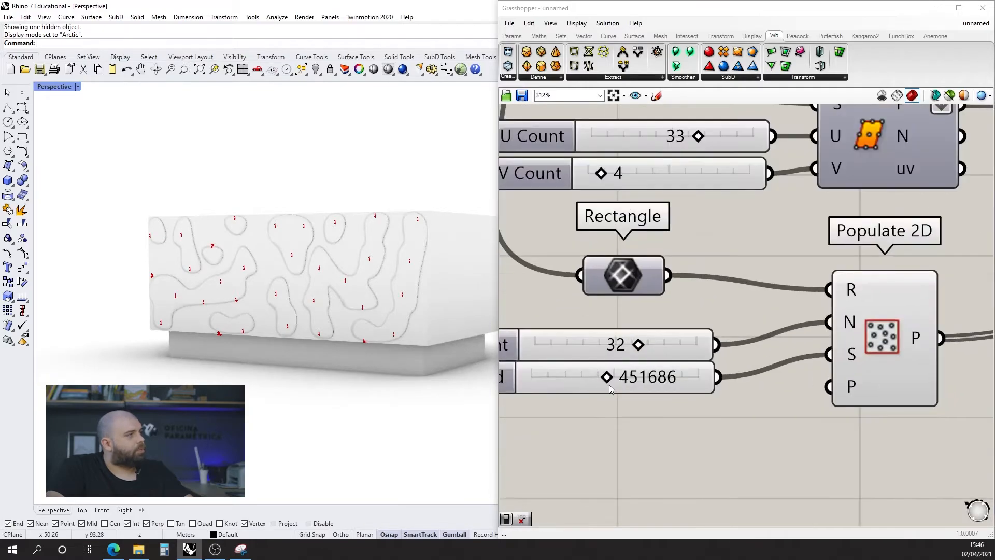
pyautogui.doubleClick(636, 381)
pyautogui.hotkey('ctrl', 'c')
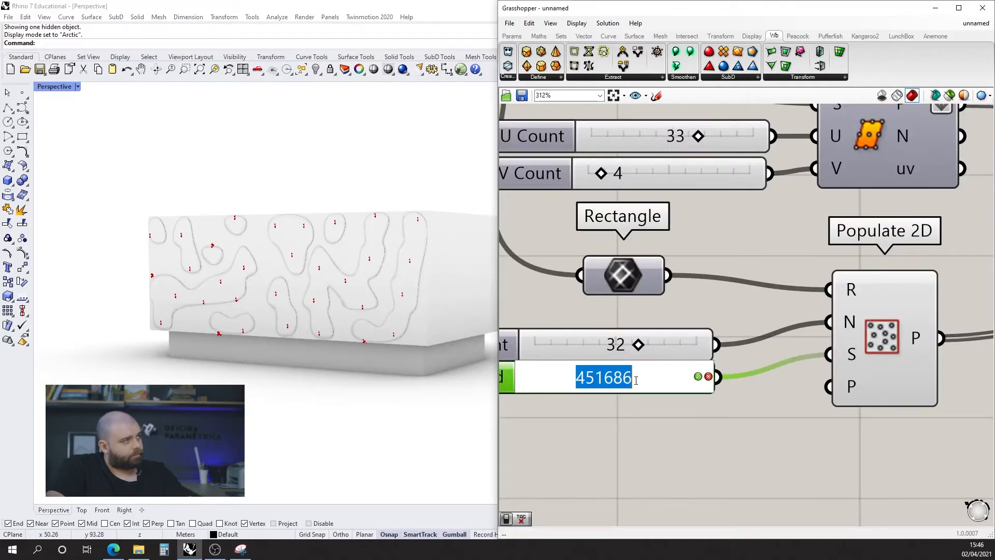
pyautogui.doubleClick(676, 433)
pyautogui.write('//')
pyautogui.press('Return')
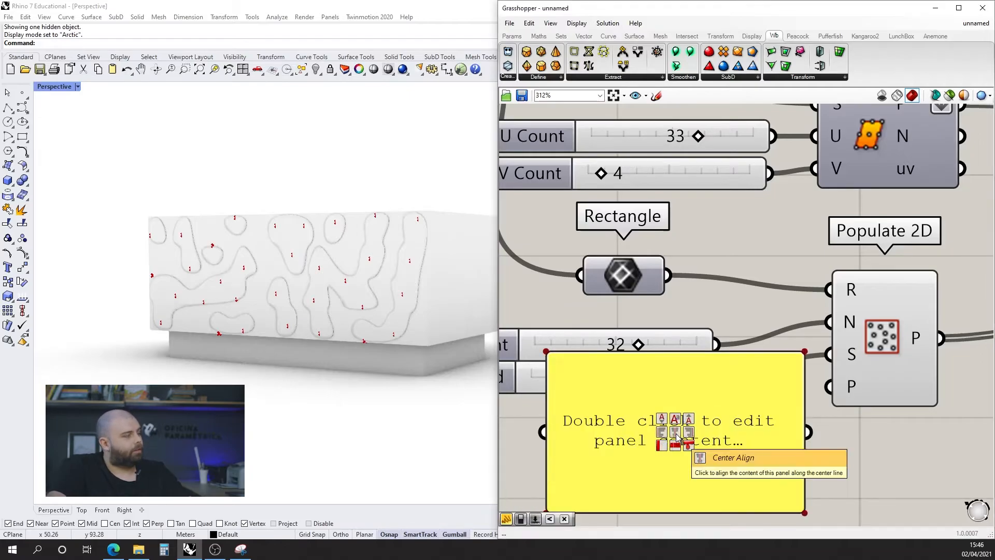
pyautogui.scroll(-5, 679, 414)
pyautogui.doubleClick(715, 425)
pyautogui.hotkey('ctrl', 'v')
pyautogui.click(741, 442)
pyautogui.moveTo(696, 423); pyautogui.dragTo(645, 465)
# Try seeds 228326 and 297897 for Populate 2D, keeping 297897, and view the façade pattern.
pyautogui.scroll(4, 650, 395)
pyautogui.moveTo(643, 402); pyautogui.dragTo(615, 402)
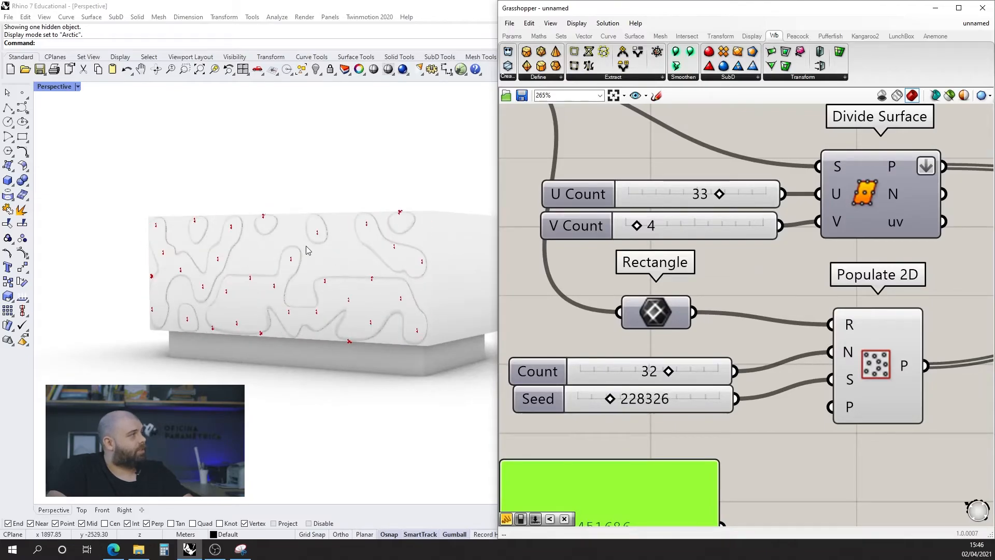
pyautogui.scroll(2, 231, 295)
pyautogui.moveTo(617, 400); pyautogui.dragTo(624, 401)
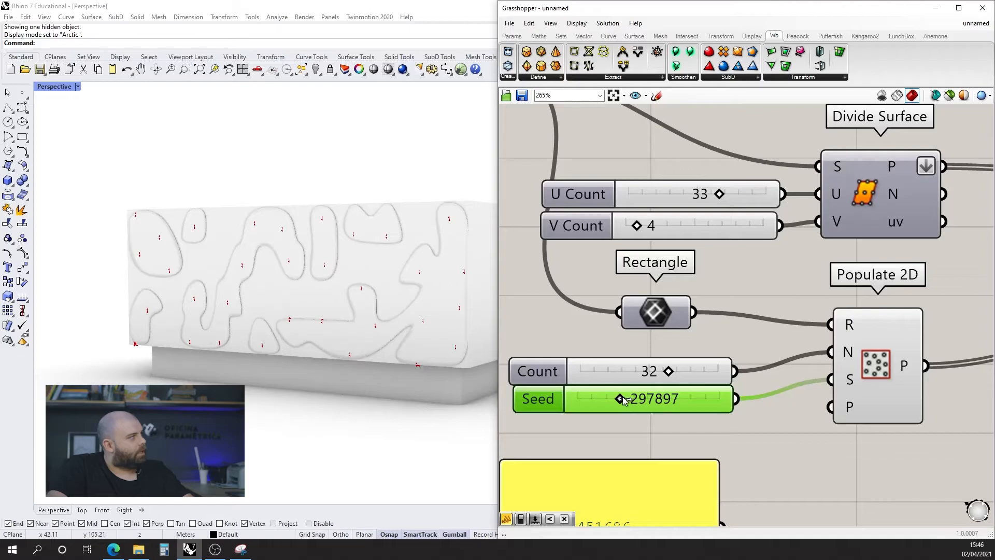
pyautogui.moveTo(252, 271); pyautogui.dragTo(263, 277, button='right')
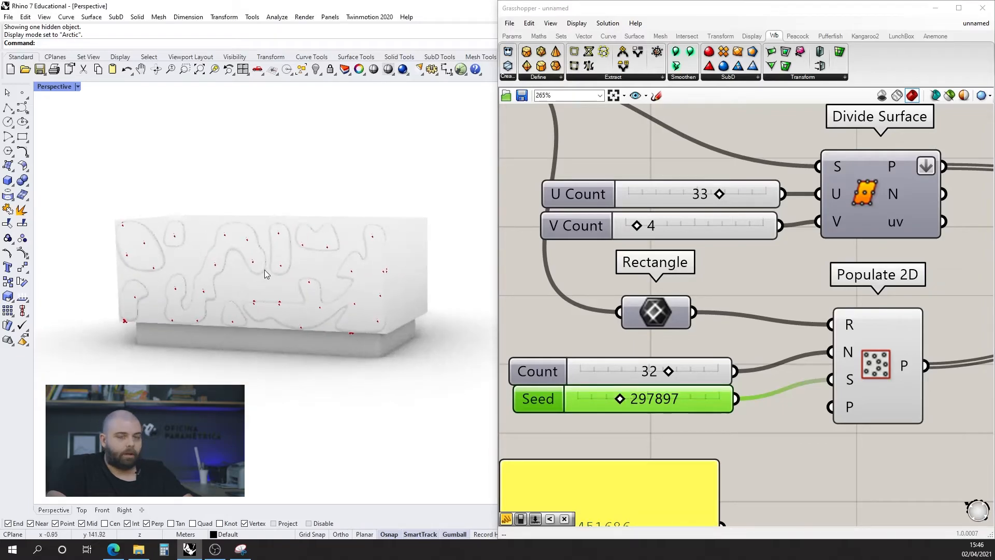
# Turn off the preview of the Populate 2D points.
pyautogui.scroll(-4, 616, 288)
pyautogui.scroll(2, 515, 307)
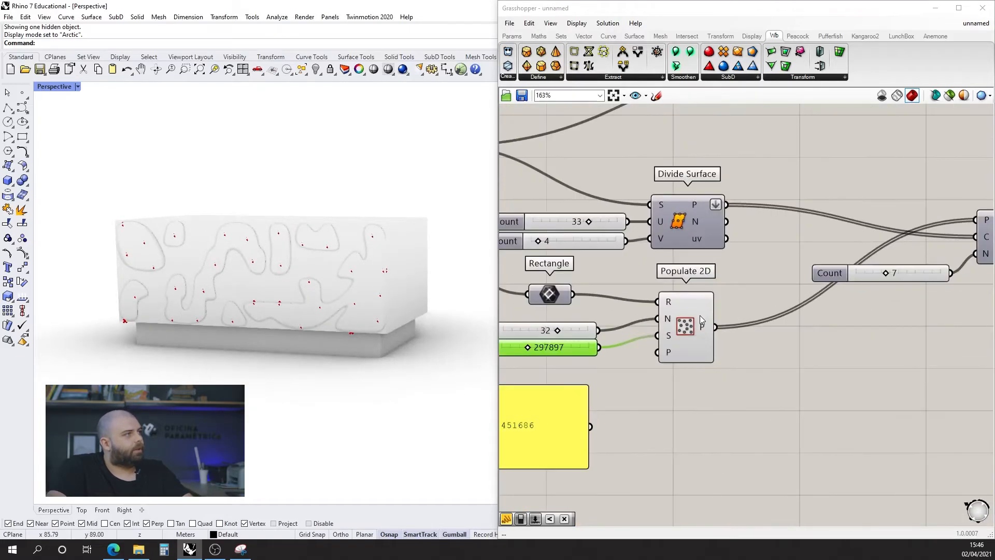
pyautogui.middleClick(699, 315)
pyautogui.click(732, 286)
# Try lower Count values such as 2 for Closest Points, check the downstream Region Union, and return the Count to 7.
pyautogui.scroll(3, 786, 312)
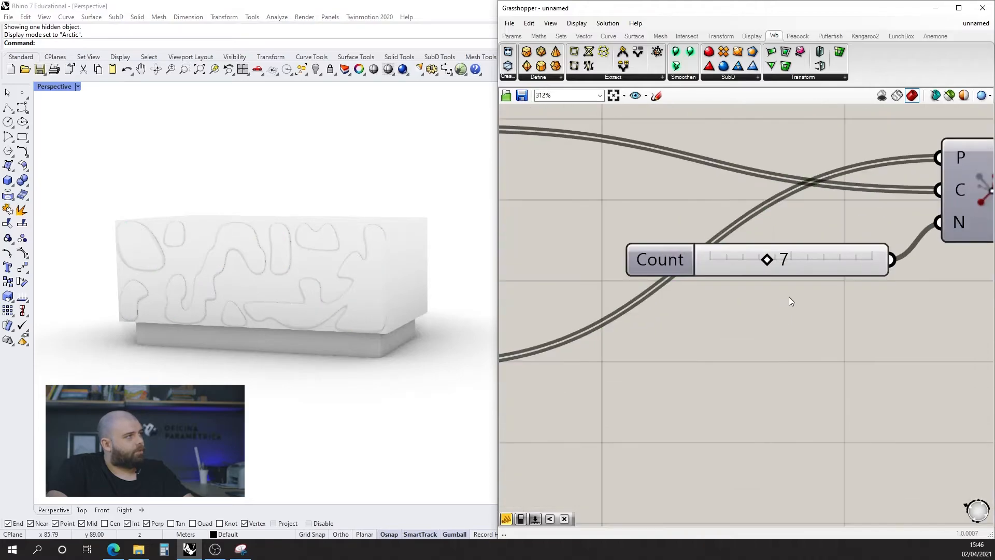
pyautogui.moveTo(769, 260)
pyautogui.mouseDown()
pyautogui.moveTo(802, 263)
pyautogui.moveTo(761, 262)
pyautogui.mouseUp()
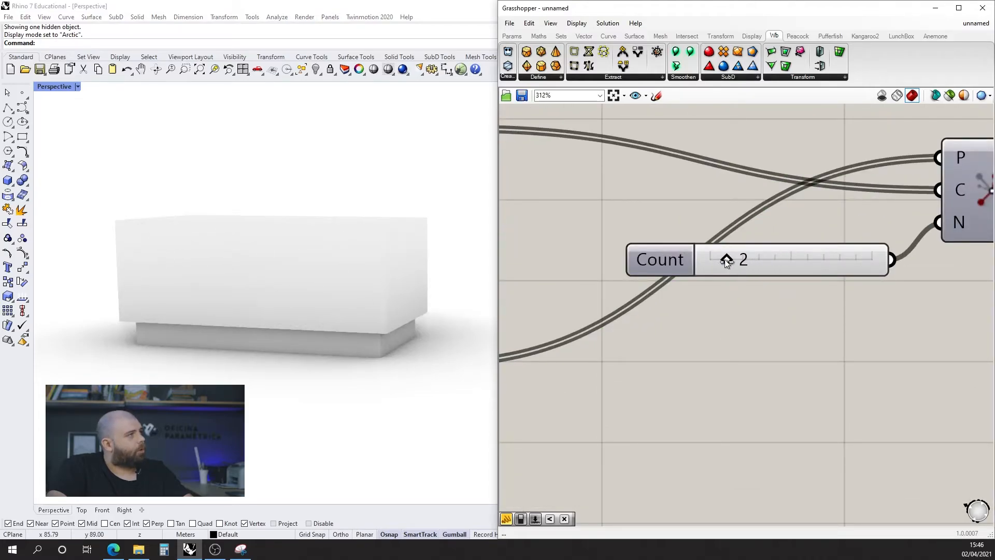
pyautogui.scroll(-5, 829, 234)
pyautogui.scroll(3, 841, 197)
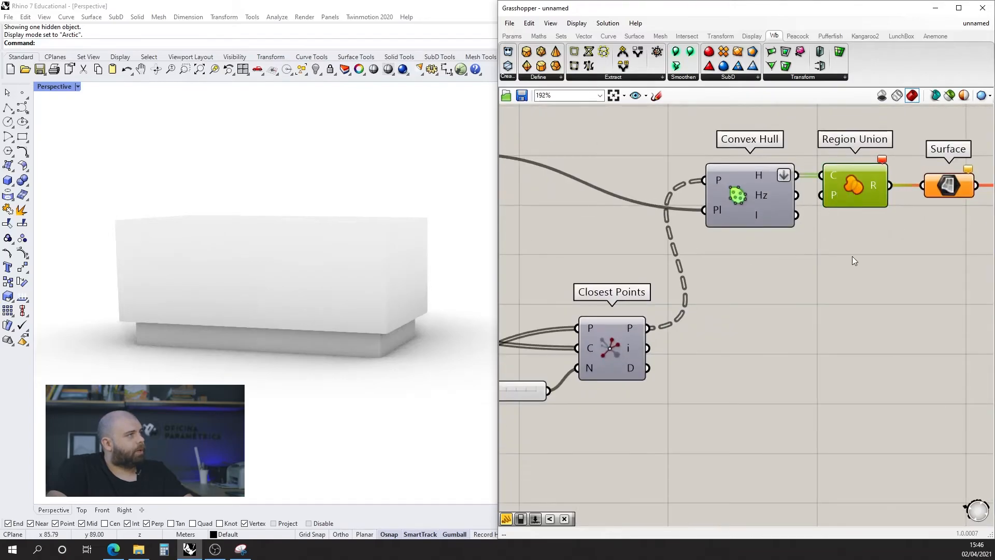
pyautogui.scroll(-3, 852, 255)
pyautogui.scroll(5, 592, 339)
pyautogui.moveTo(644, 342)
pyautogui.mouseDown()
pyautogui.moveTo(654, 342)
pyautogui.moveTo(641, 344)
pyautogui.mouseUp()
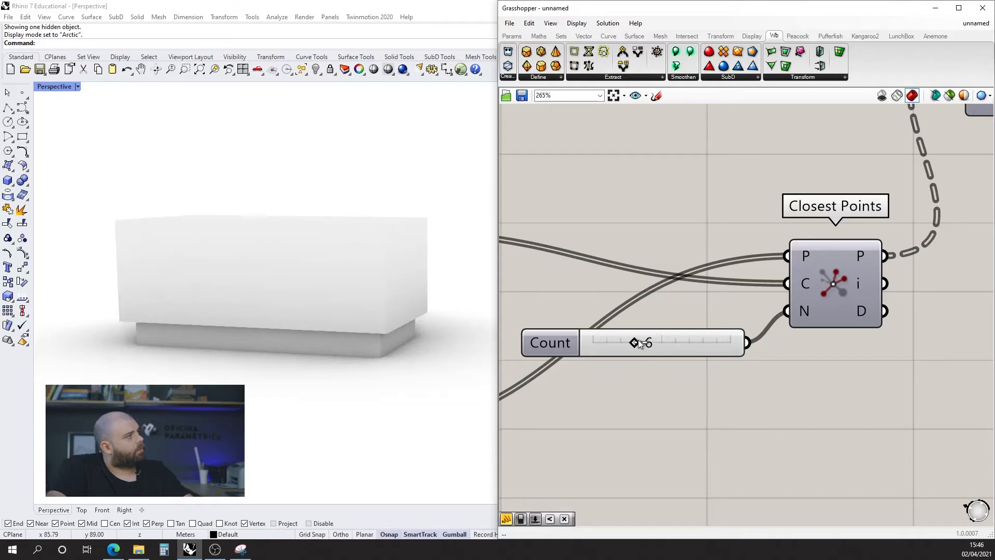
pyautogui.scroll(-5, 645, 321)
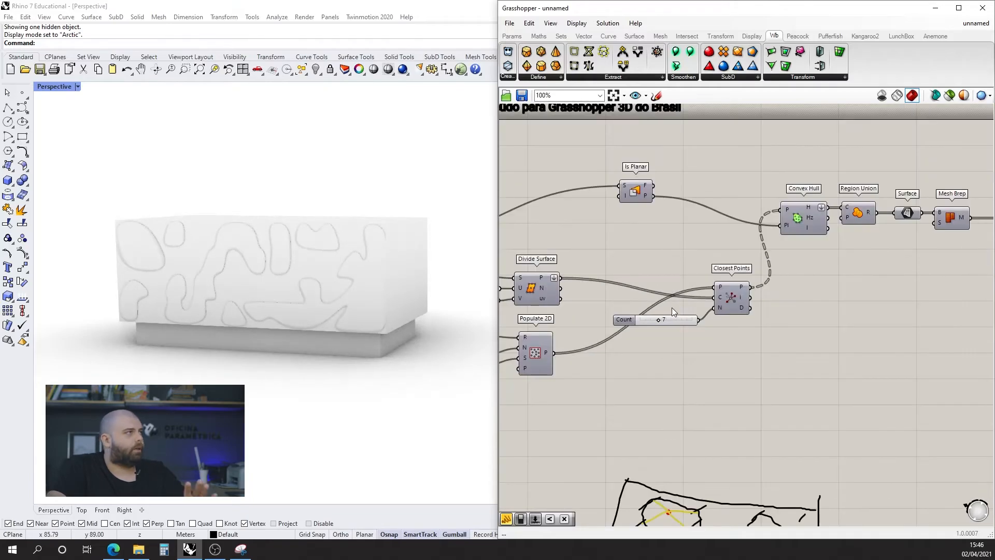
# Try a level of 1 for Weaverbird's Loop Subdivision on the façade meshes.
pyautogui.scroll(-3, 614, 242)
pyautogui.scroll(6, 881, 251)
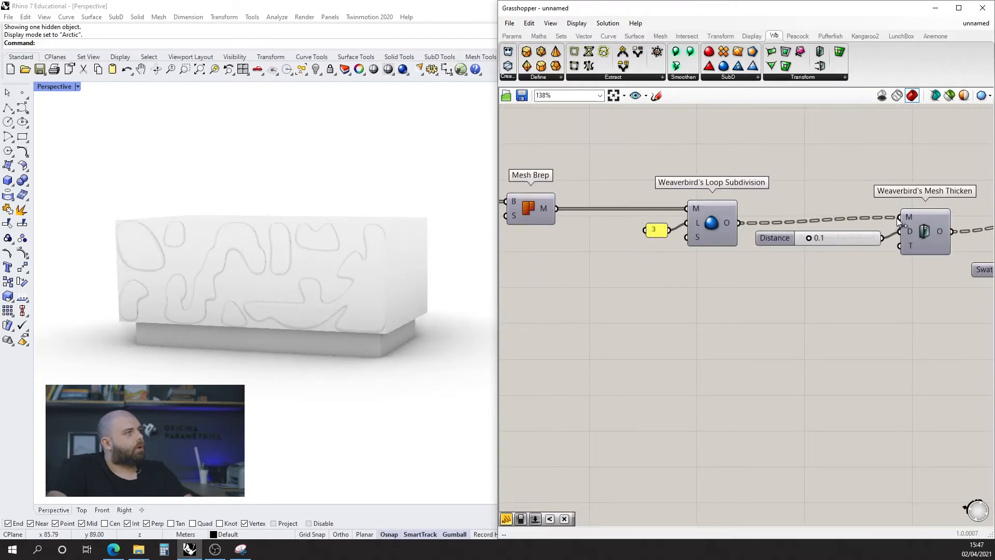
pyautogui.scroll(3, 845, 216)
pyautogui.scroll(4, 331, 280)
pyautogui.scroll(1, 306, 264)
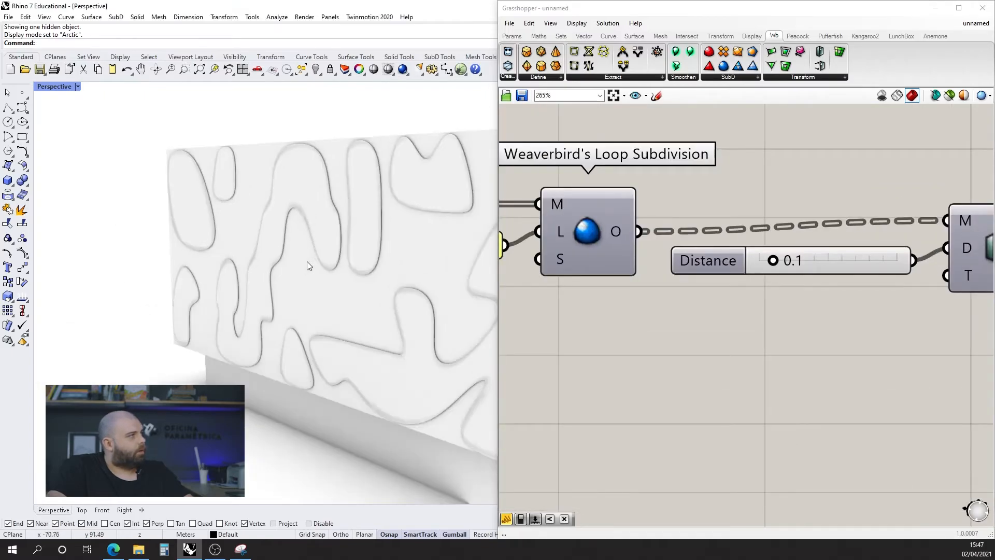
pyautogui.scroll(-5, 907, 266)
pyautogui.scroll(6, 770, 246)
pyautogui.scroll(-4, 160, 304)
pyautogui.moveTo(160, 305); pyautogui.dragTo(198, 296, button='right')
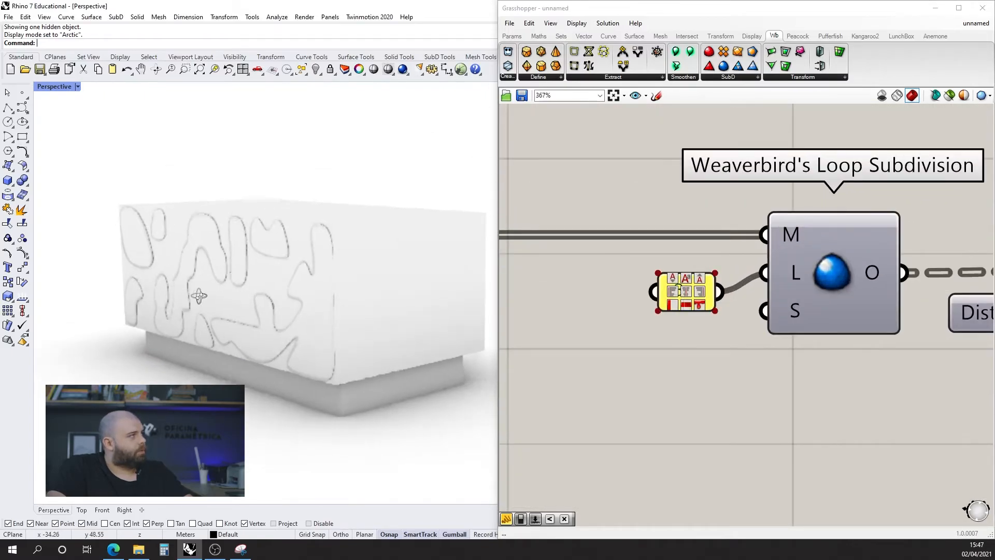
pyautogui.scroll(2, 233, 309)
pyautogui.scroll(-3, 675, 294)
pyautogui.doubleClick(694, 293)
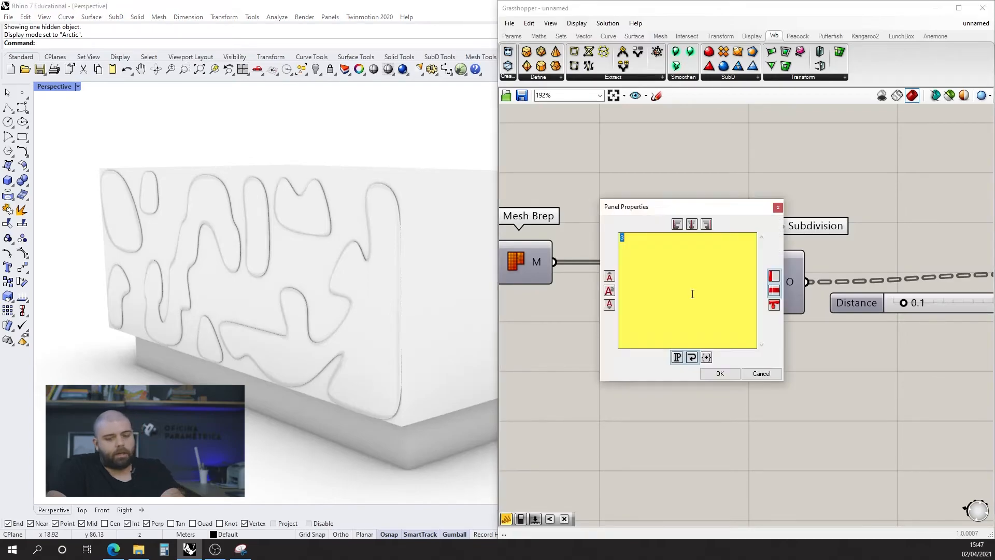
pyautogui.click(718, 373)
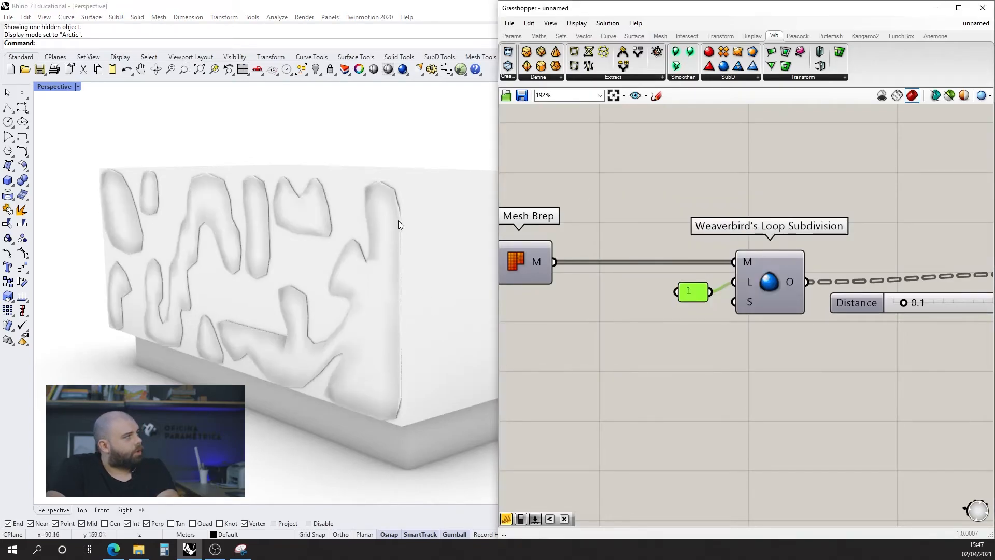
# Examine the edges of the façade shapes up close, from an angle and from the front.
pyautogui.scroll(3, 388, 181)
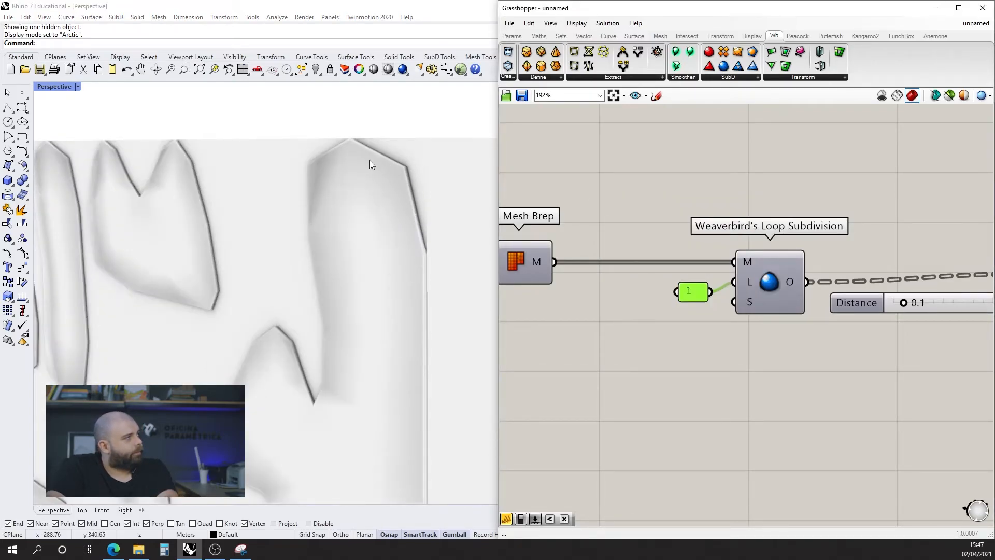
pyautogui.scroll(-5, 429, 220)
pyautogui.moveTo(480, 224); pyautogui.dragTo(213, 294, button='right')
pyautogui.scroll(5, 356, 244)
pyautogui.scroll(-6, 325, 258)
pyautogui.moveTo(325, 258); pyautogui.dragTo(433, 242, button='right')
pyautogui.scroll(1, 714, 285)
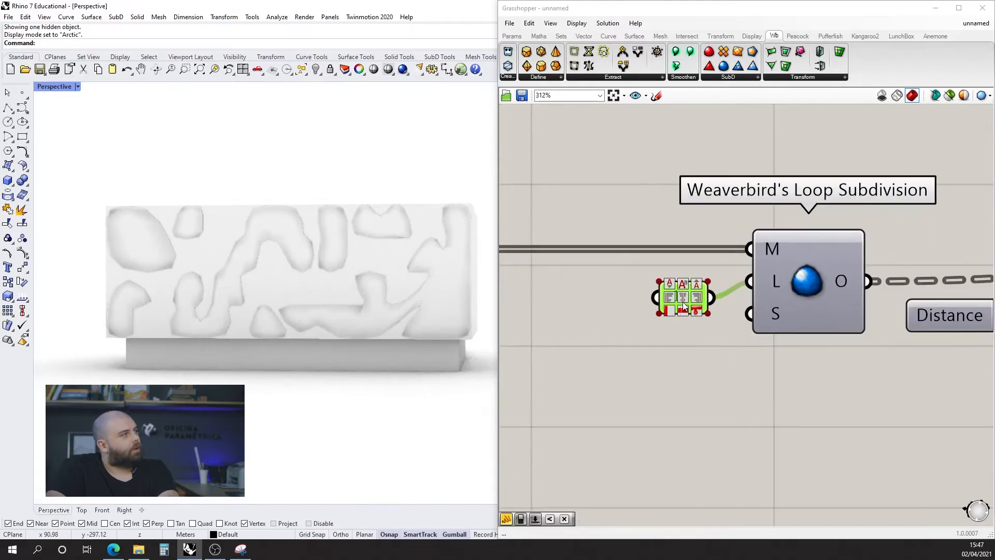
# Try a Loop Subdivision level of 2 and check the smoothness of the façade shapes.
pyautogui.scroll(-2, 683, 303)
pyautogui.doubleClick(680, 303)
pyautogui.write('2')
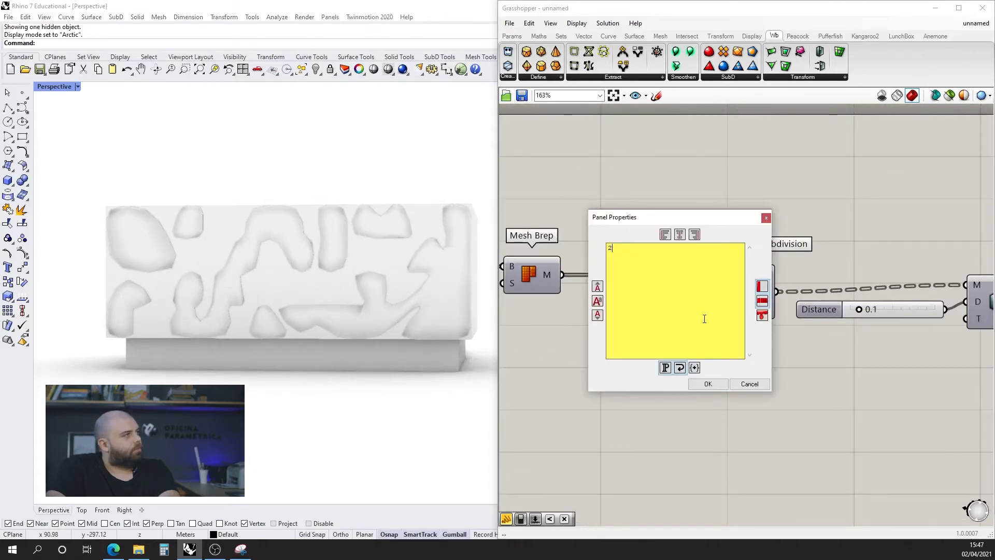
pyautogui.click(705, 383)
pyautogui.scroll(5, 417, 204)
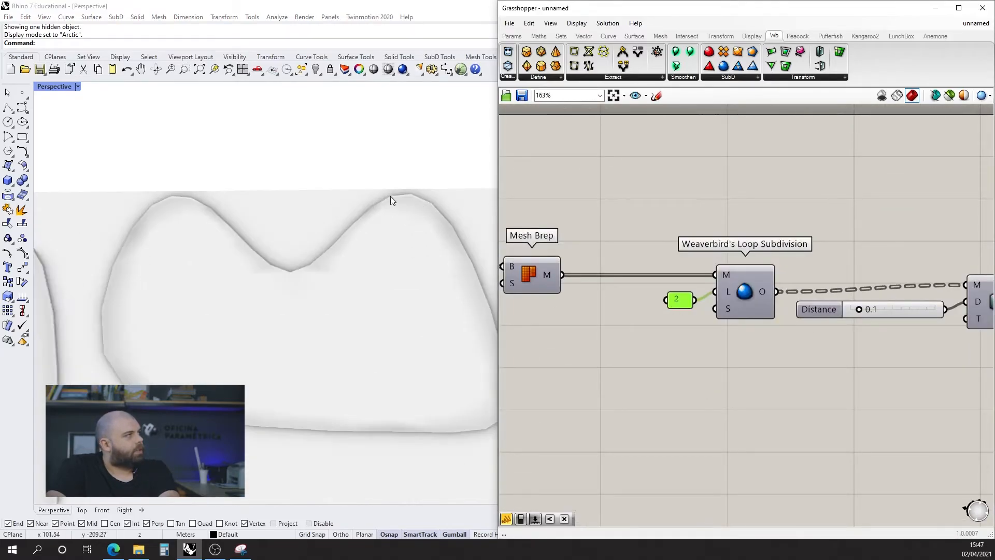
pyautogui.scroll(3, 688, 306)
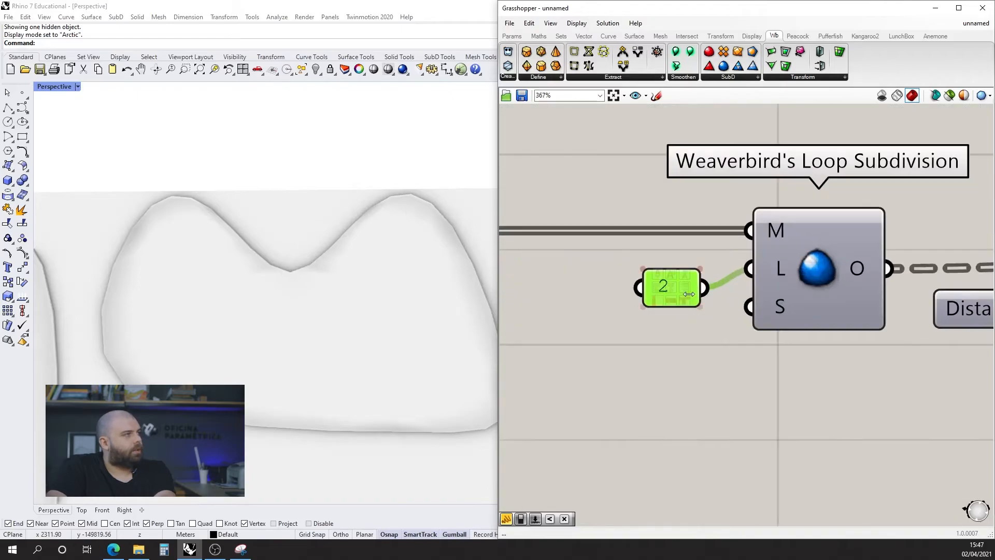
# Set the Loop Subdivision level to 3.
pyautogui.scroll(-3, 668, 294)
pyautogui.doubleClick(668, 290)
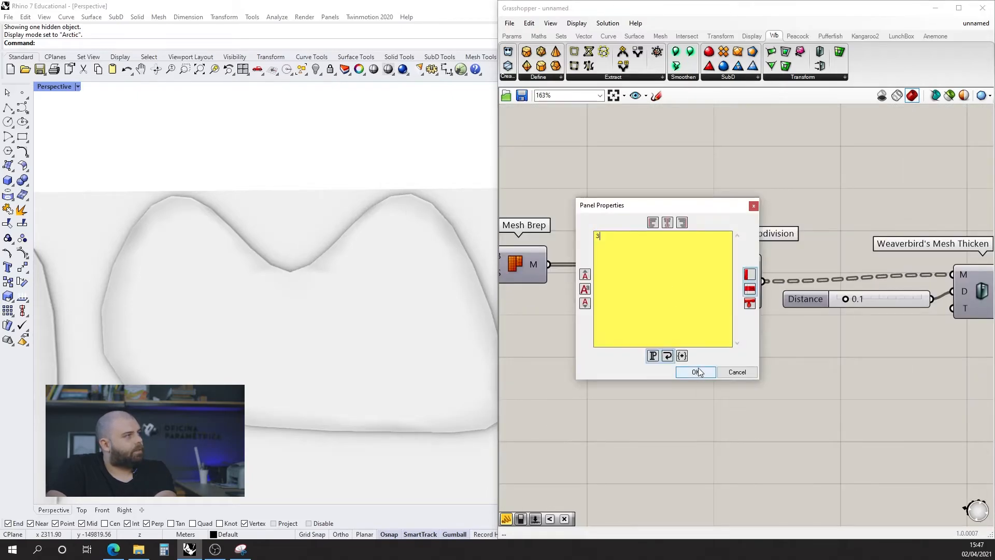
pyautogui.write('3')
pyautogui.click(698, 371)
pyautogui.click(701, 370)
pyautogui.scroll(-3, 623, 286)
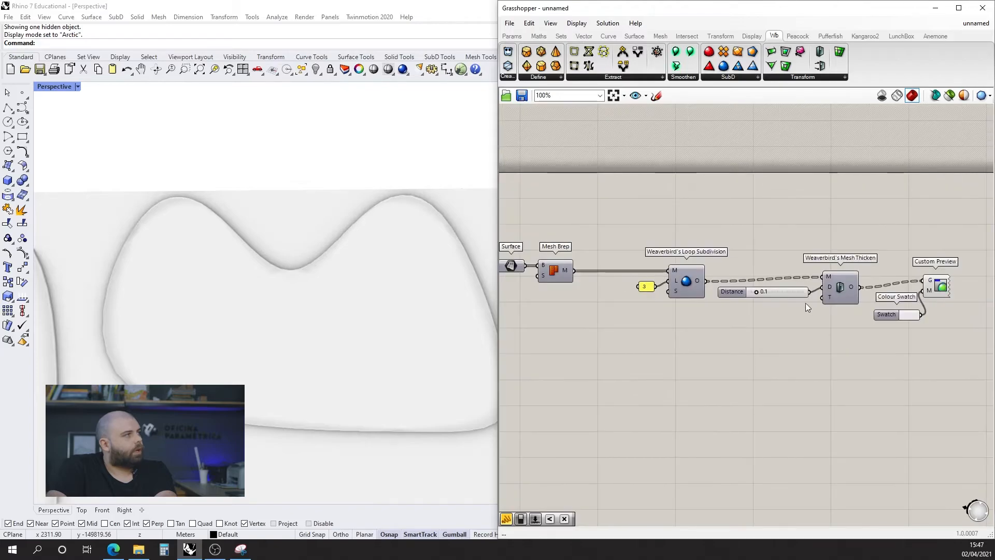
# Set the Mesh Thicken distance to 0.2, watching the façade shapes from an oblique angle.
pyautogui.scroll(4, 808, 303)
pyautogui.moveTo(320, 275); pyautogui.dragTo(299, 275, button='right')
pyautogui.scroll(2, 703, 283)
pyautogui.moveTo(702, 284)
pyautogui.mouseDown()
pyautogui.moveTo(731, 284)
pyautogui.moveTo(702, 284)
pyautogui.moveTo(714, 285)
pyautogui.mouseUp()
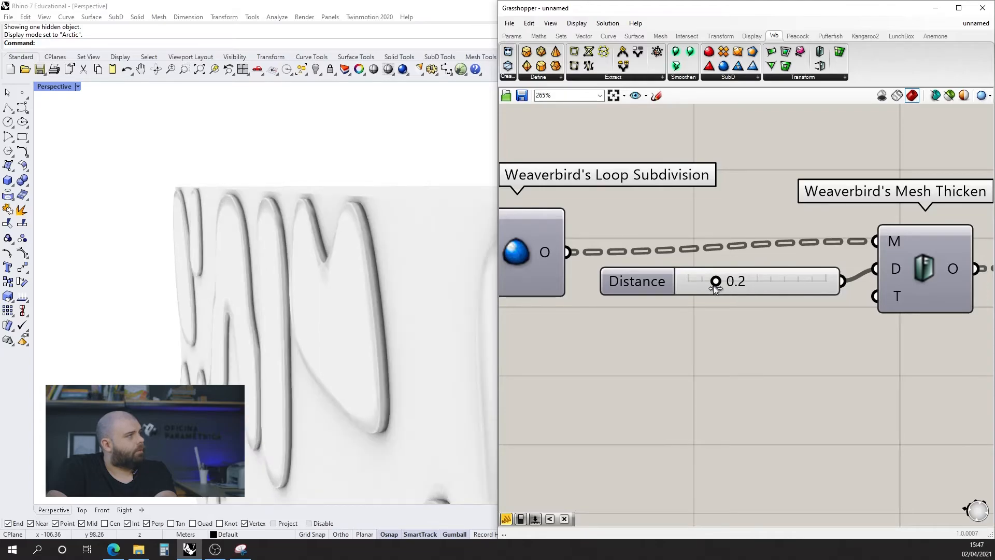
# Nudge the Populate 2D Seed slider slightly without altering its value.
pyautogui.scroll(-10, 713, 274)
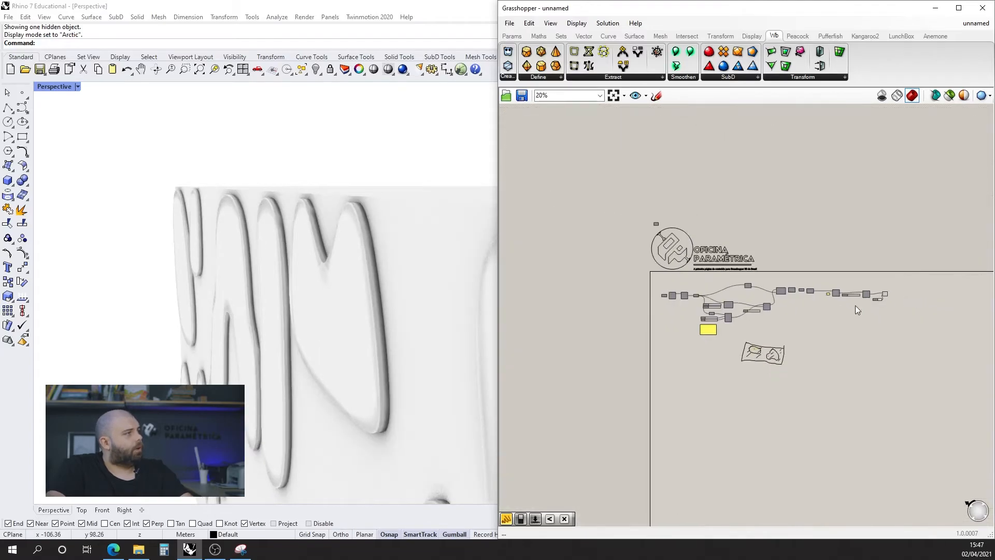
pyautogui.scroll(8, 714, 343)
pyautogui.click(658, 304)
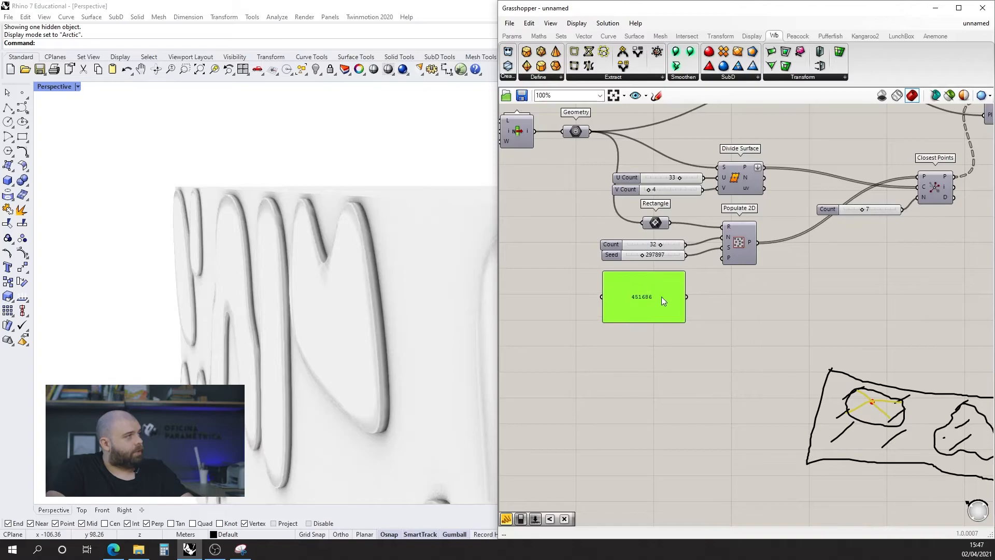
pyautogui.moveTo(631, 255); pyautogui.dragTo(629, 255)
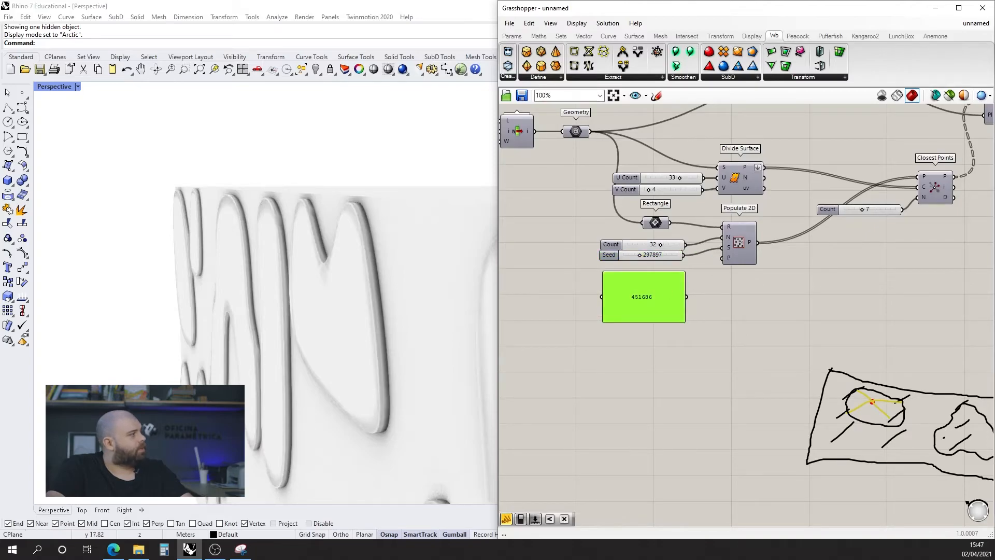
# Switch to the browser and review the Edificio White photos on the BL Arquitectos site.
pyautogui.click(113, 549)
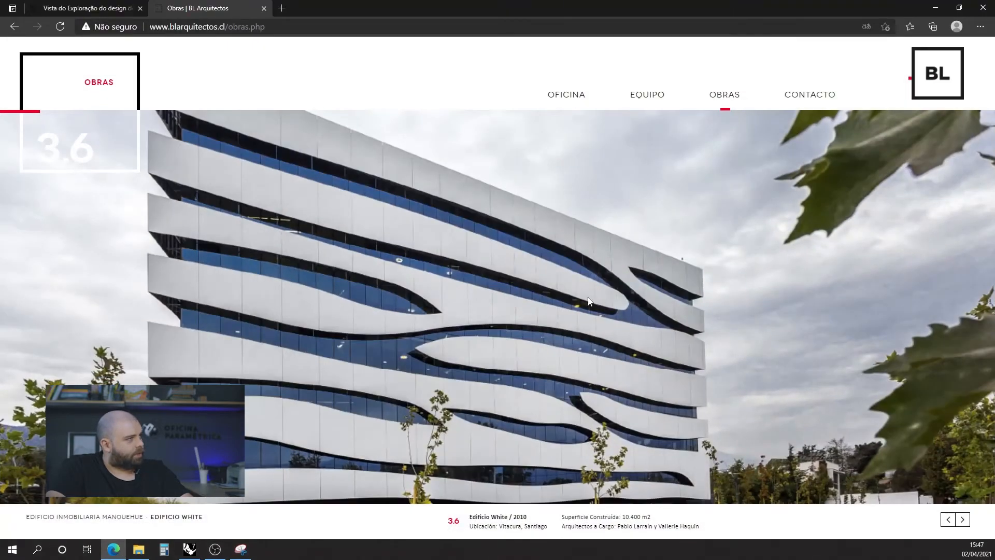
pyautogui.click(966, 521)
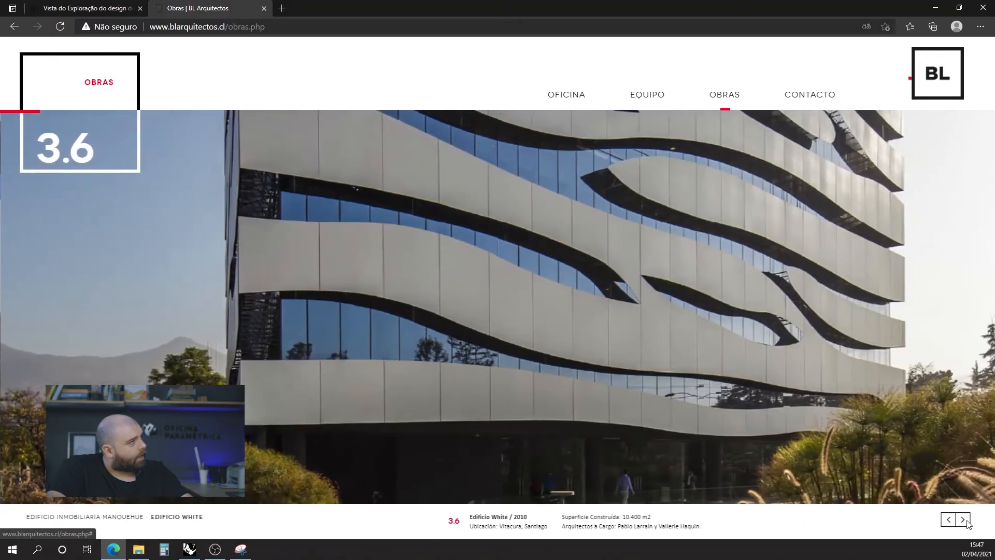
pyautogui.click(963, 520)
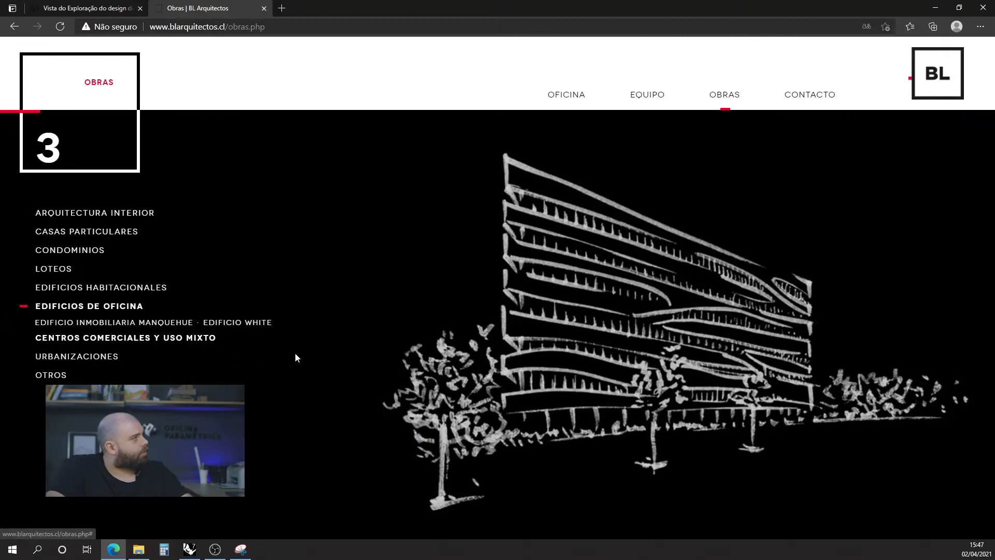
pyautogui.click(268, 322)
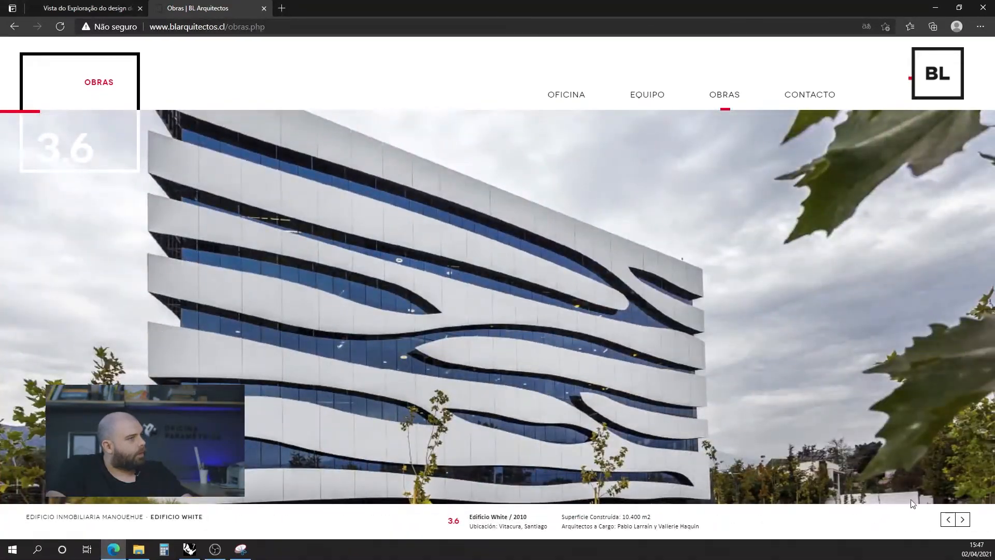
pyautogui.click(964, 524)
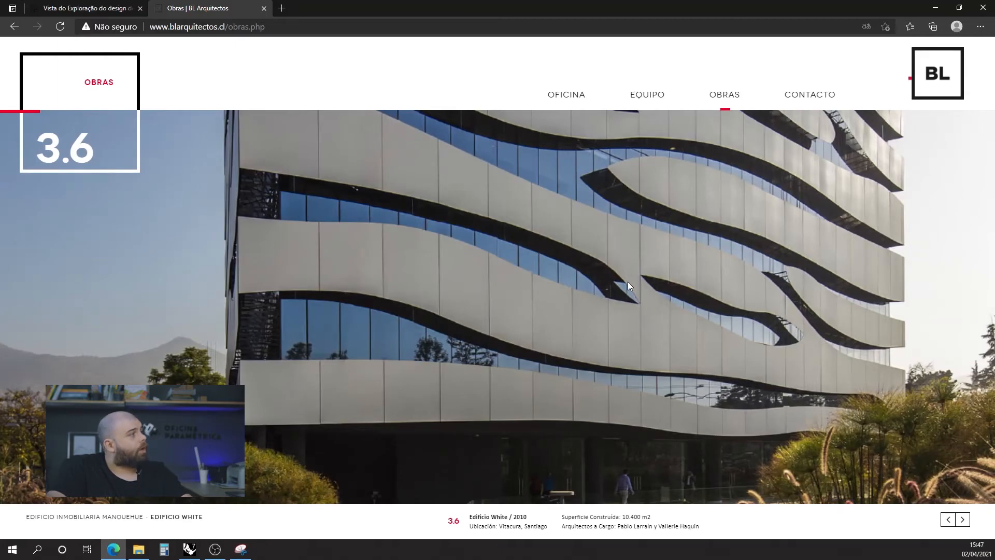
# Switch back to Rhino and Grasshopper, add a Move component and feed the Mesh Thicken output into its geometry input.
pyautogui.click(189, 550)
pyautogui.moveTo(439, 309)
pyautogui.mouseDown(button='right')
pyautogui.moveTo(401, 303)
pyautogui.moveTo(452, 314)
pyautogui.mouseUp(button='right')
pyautogui.scroll(-3, 570, 313)
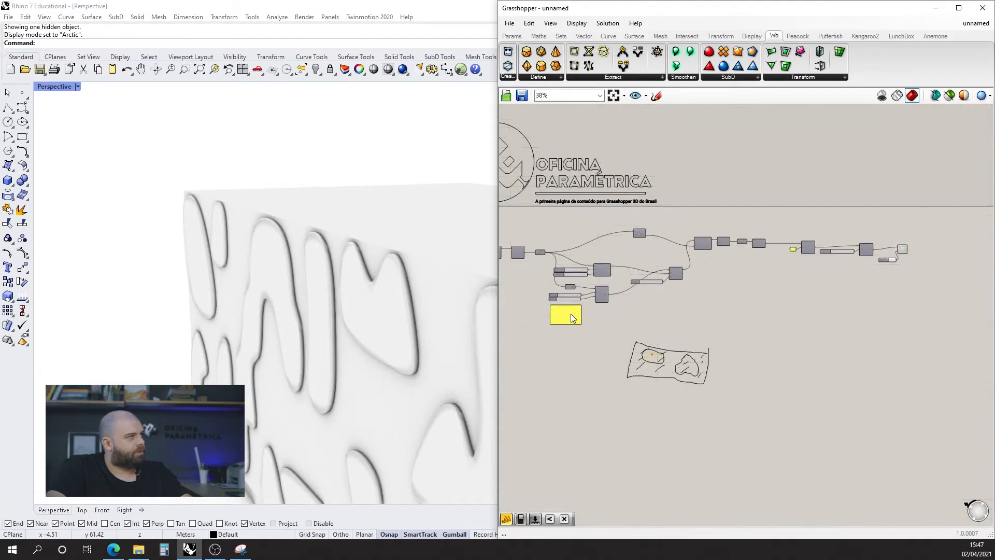
pyautogui.scroll(6, 861, 262)
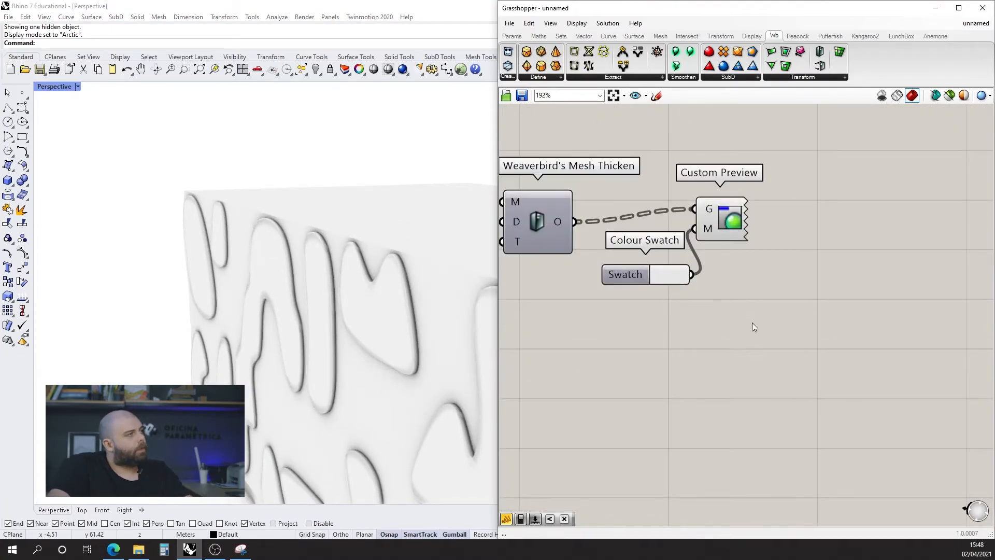
pyautogui.doubleClick(654, 371)
pyautogui.write('move')
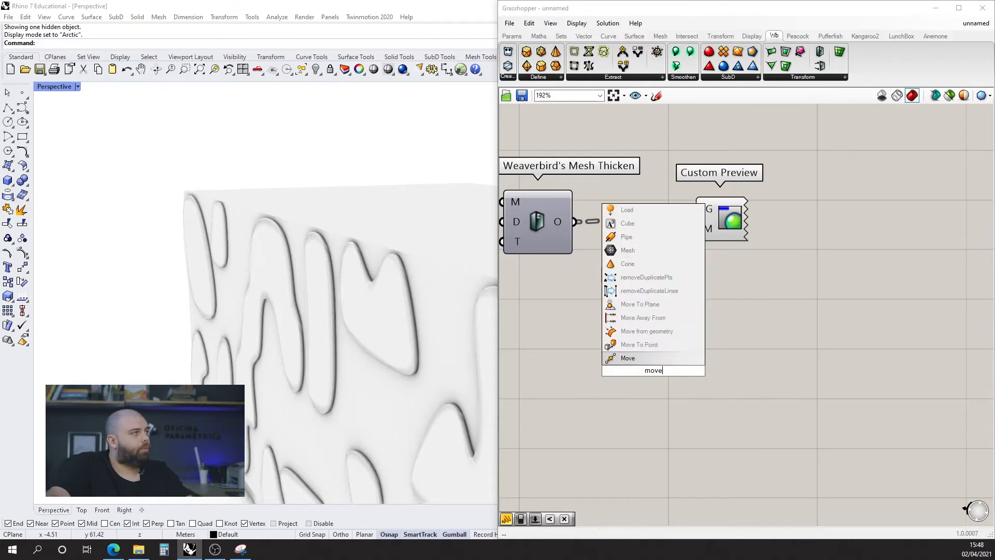
pyautogui.click(666, 363)
pyautogui.moveTo(625, 358); pyautogui.dragTo(622, 360)
# Set the Perspective viewport's display mode to Shaded.
pyautogui.scroll(-8, 351, 250)
pyautogui.moveTo(321, 259); pyautogui.dragTo(337, 310, button='right')
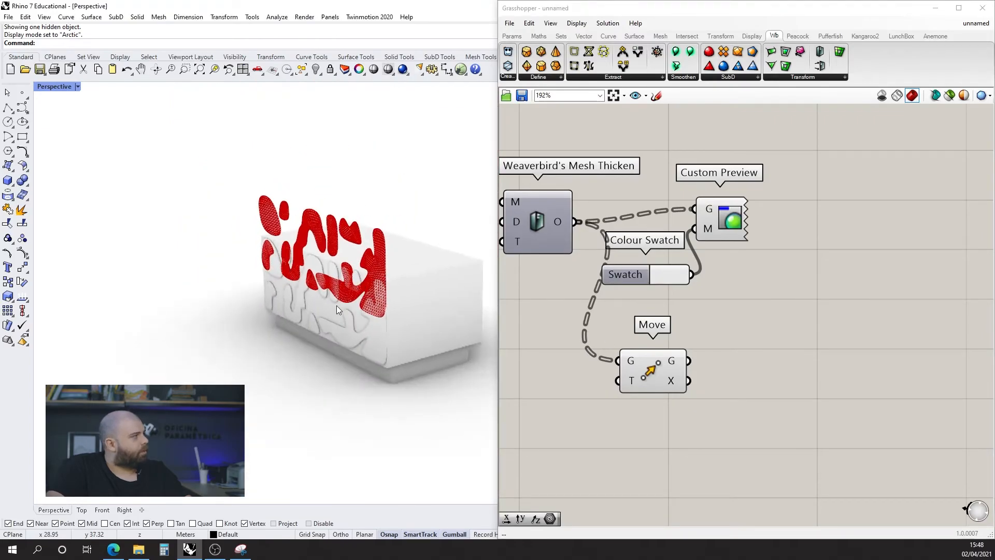
pyautogui.click(67, 88)
pyautogui.click(62, 136)
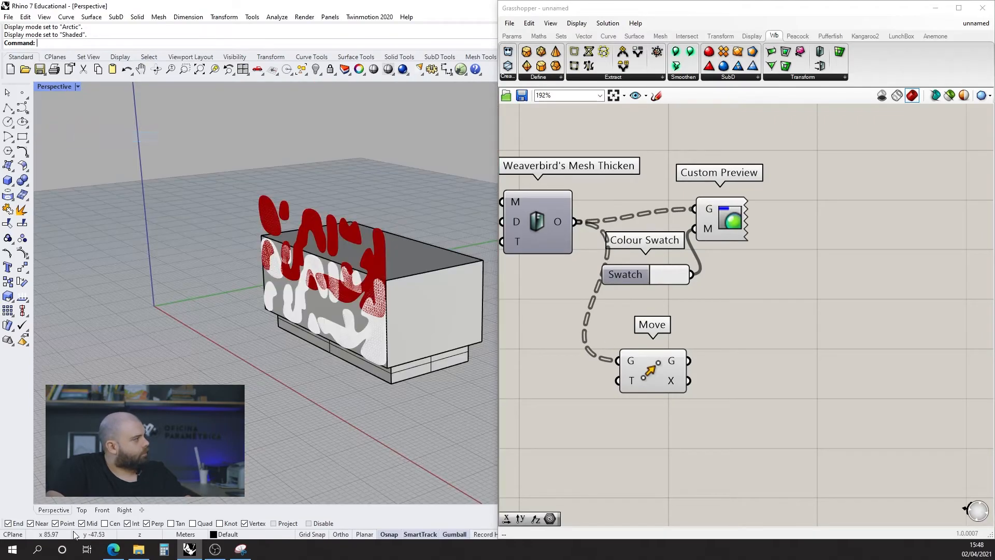
# Add a Unit Y vector and connect it to the Move component's translation input.
pyautogui.doubleClick(555, 403)
pyautogui.write('y')
pyautogui.press('Return')
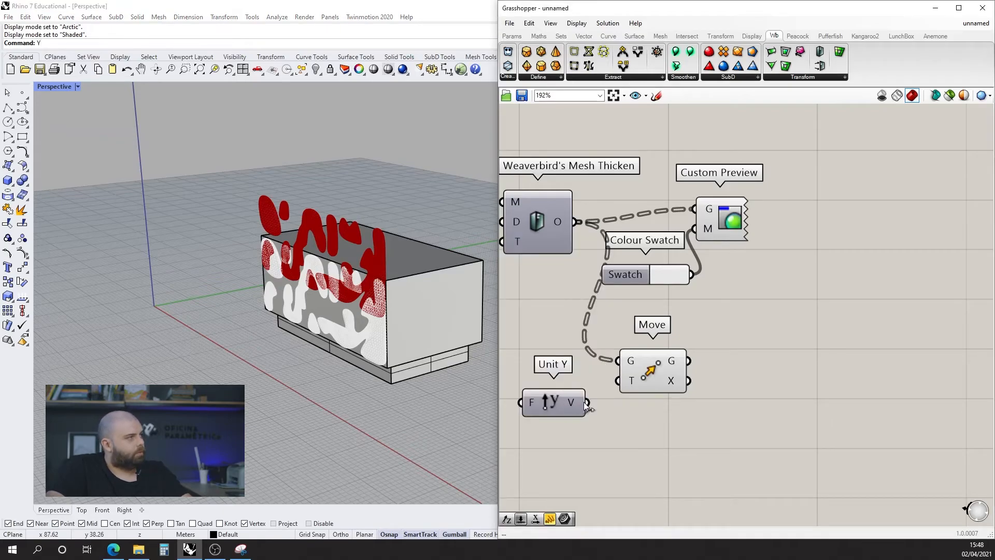
pyautogui.moveTo(588, 402); pyautogui.dragTo(618, 381)
# Add a panel containing 1.2 and connect it to the Unit Y factor.
pyautogui.scroll(-2, 832, 322)
pyautogui.scroll(2, 658, 355)
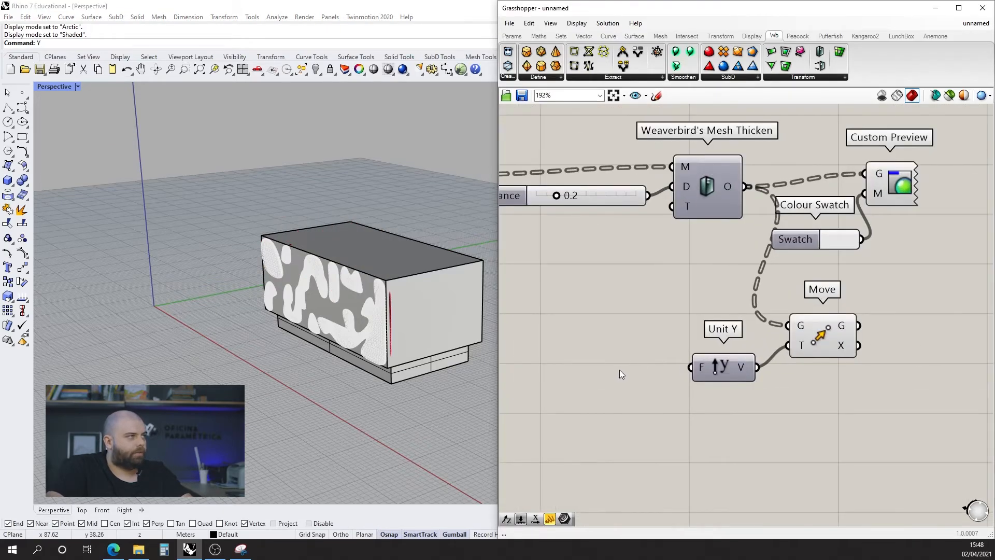
pyautogui.doubleClick(620, 369)
pyautogui.write('//1.2')
pyautogui.press('Return')
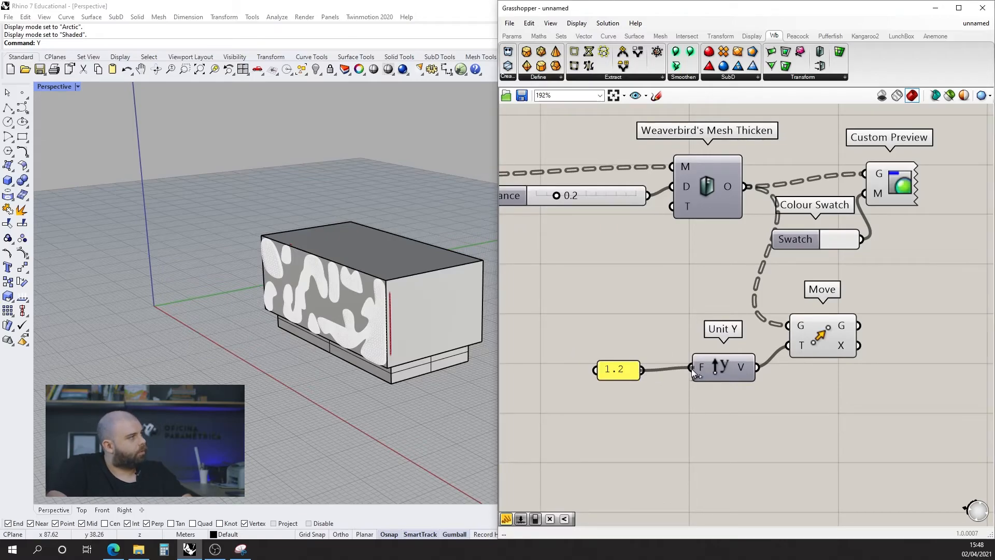
# Insert a Negative component between Unit Y and Move to reverse the offset direction.
pyautogui.scroll(4, 489, 316)
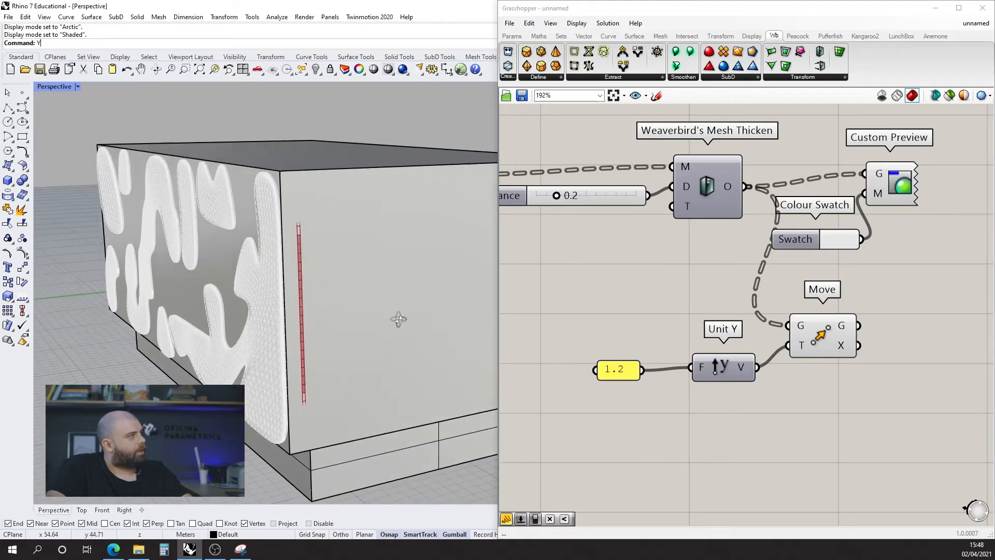
pyautogui.doubleClick(779, 387)
pyautogui.write('neg')
pyautogui.press('Return')
pyautogui.moveTo(730, 378)
pyautogui.mouseDown()
pyautogui.moveTo(704, 378)
pyautogui.moveTo(745, 389)
pyautogui.mouseUp()
pyautogui.moveTo(830, 326); pyautogui.dragTo(890, 326)
pyautogui.moveTo(833, 352); pyautogui.dragTo(848, 345)
pyautogui.moveTo(796, 389); pyautogui.dragTo(785, 365)
pyautogui.click(746, 389)
# Reposition the Custom Preview and feed its geometry input from the Move output instead of Mesh Thicken.
pyautogui.scroll(-3, 747, 382)
pyautogui.scroll(1, 857, 332)
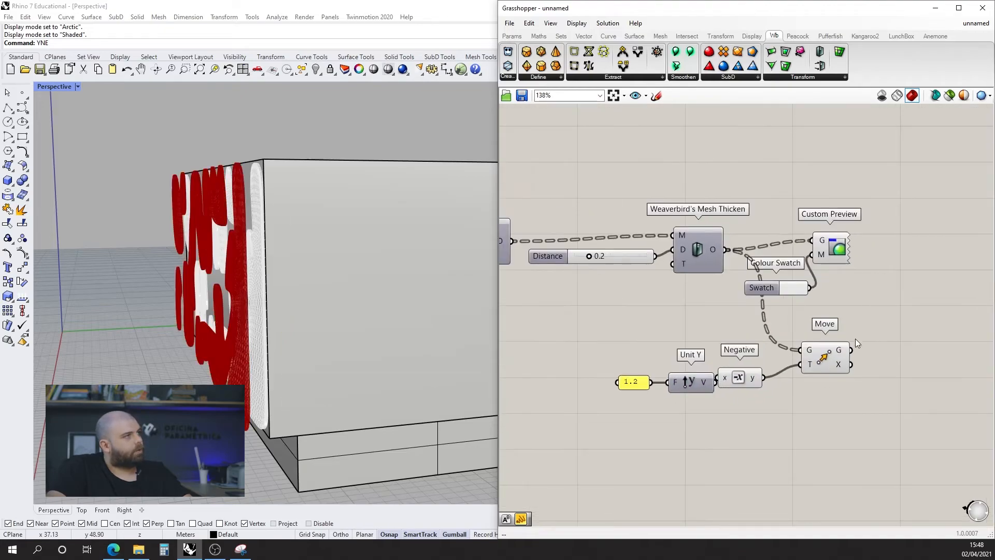
pyautogui.moveTo(826, 248); pyautogui.dragTo(902, 268)
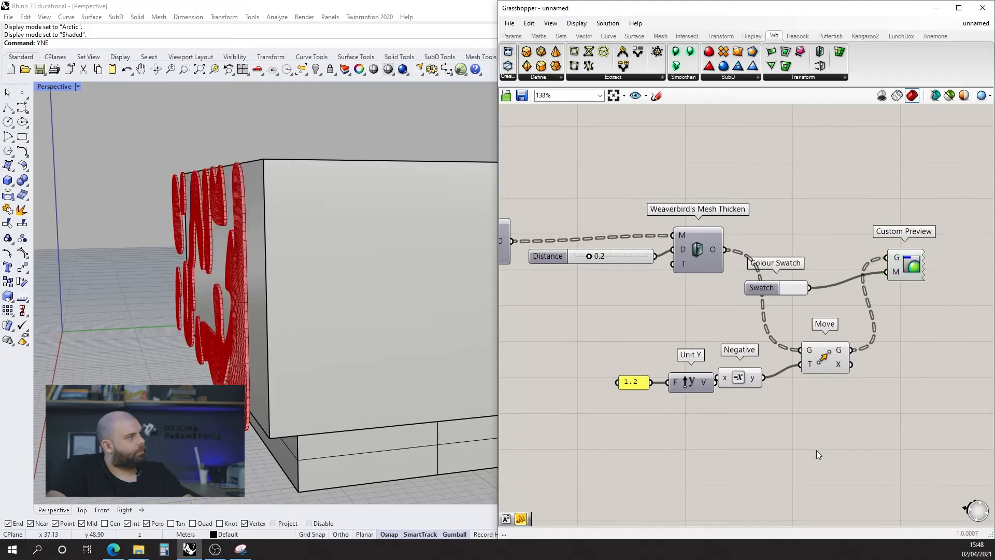
# Turn off the default preview of the Unit Y, Negative and Move components.
pyautogui.moveTo(817, 450); pyautogui.dragTo(658, 312)
pyautogui.middleClick(658, 312)
pyautogui.click(658, 356)
# Set the Unit Y factor panel to .5 and check the gap between the shapes and the building volume.
pyautogui.moveTo(309, 357); pyautogui.dragTo(290, 358, button='right')
pyautogui.scroll(2, 624, 382)
pyautogui.scroll(2, 658, 382)
pyautogui.click(653, 382)
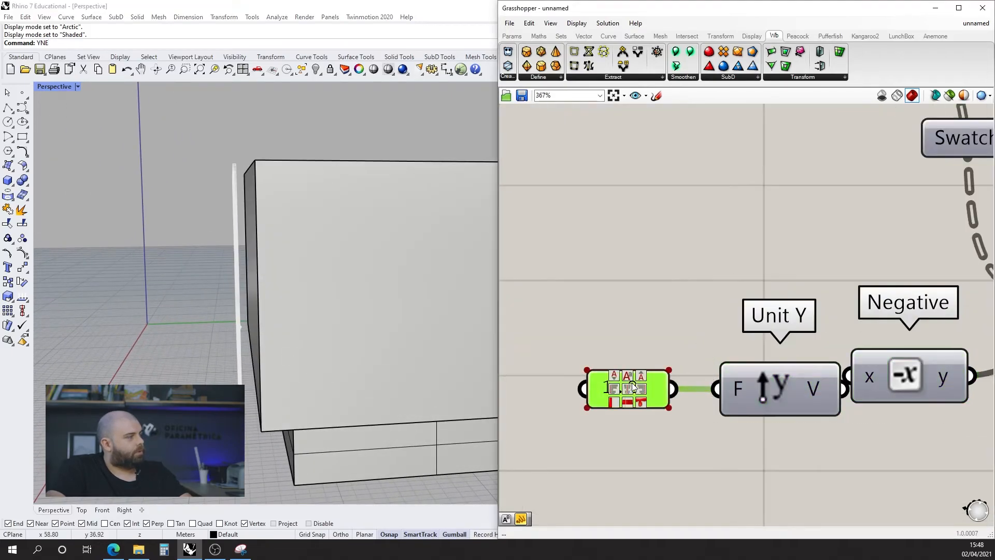
pyautogui.scroll(-2, 652, 377)
pyautogui.doubleClick(643, 384)
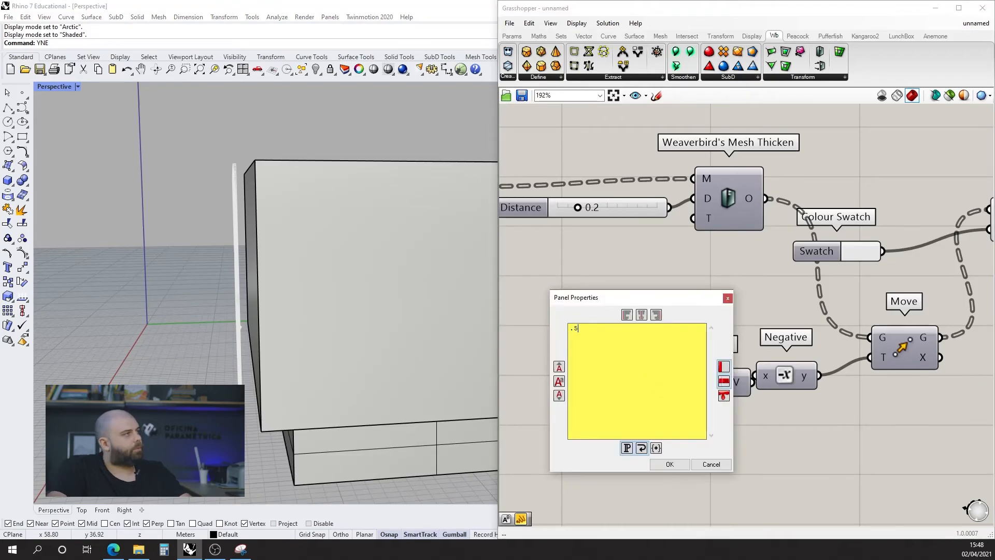
pyautogui.click(672, 464)
pyautogui.moveTo(277, 351); pyautogui.dragTo(480, 329, button='right')
pyautogui.scroll(-5, 351, 322)
pyautogui.moveTo(352, 322); pyautogui.dragTo(307, 352, button='right')
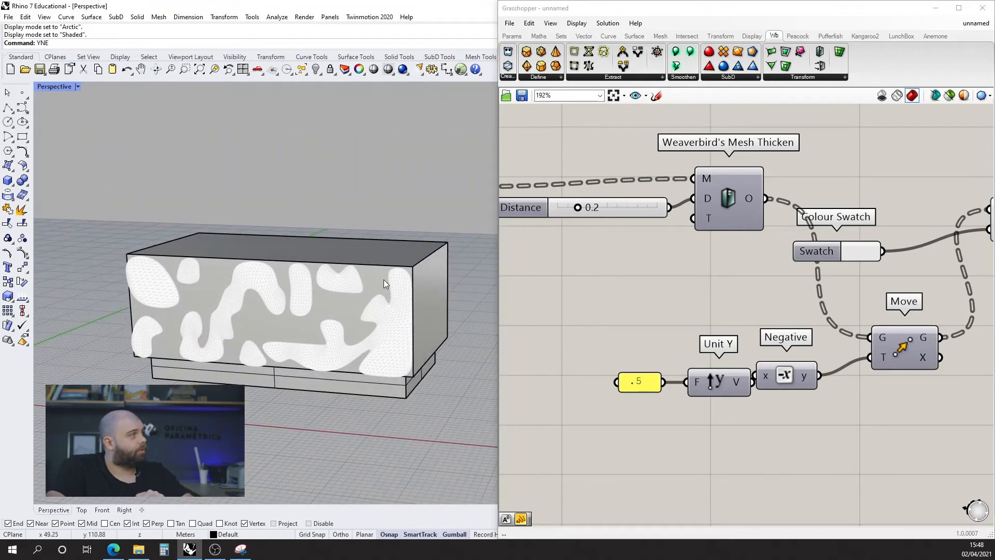
# Examine the thickened façade shapes close up and from several angles, including their gap from the building volume.
pyautogui.scroll(5, 318, 260)
pyautogui.moveTo(318, 260)
pyautogui.mouseDown(button='right')
pyautogui.moveTo(333, 236)
pyautogui.moveTo(250, 219)
pyautogui.moveTo(379, 198)
pyautogui.moveTo(298, 239)
pyautogui.moveTo(330, 253)
pyautogui.mouseUp(button='right')
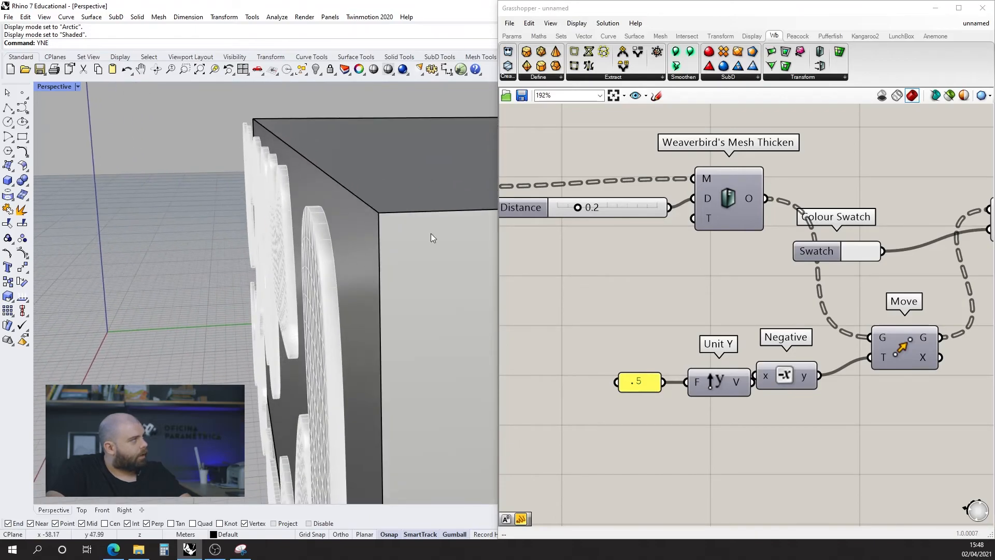
pyautogui.moveTo(337, 156); pyautogui.dragTo(350, 286, button='right')
pyautogui.scroll(-5, 351, 276)
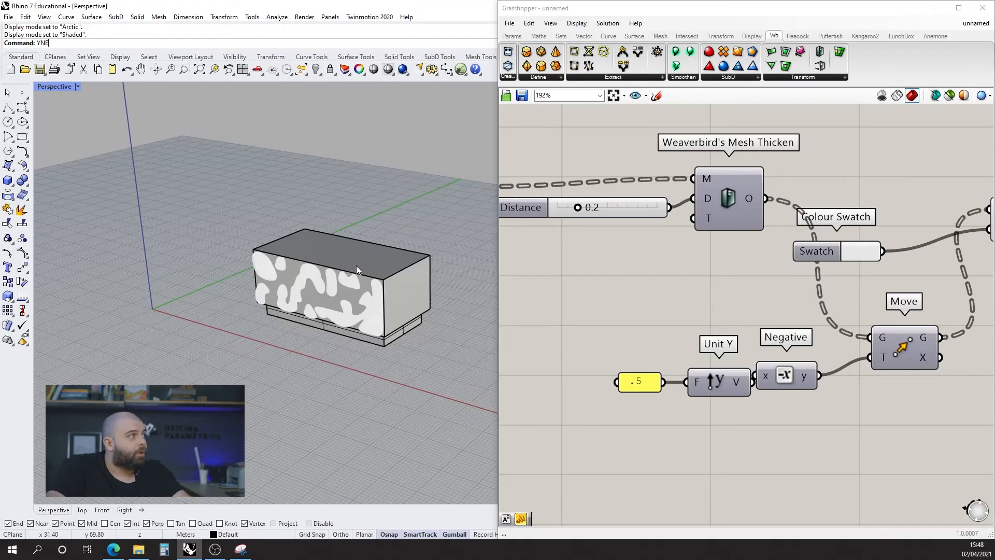
pyautogui.scroll(7, 357, 266)
pyautogui.moveTo(340, 273); pyautogui.dragTo(294, 260, button='right')
pyautogui.scroll(7, 294, 260)
pyautogui.moveTo(362, 262)
pyautogui.mouseDown(button='right')
pyautogui.moveTo(349, 249)
pyautogui.moveTo(360, 251)
pyautogui.mouseUp(button='right')
pyautogui.moveTo(275, 253); pyautogui.dragTo(313, 262, button='right')
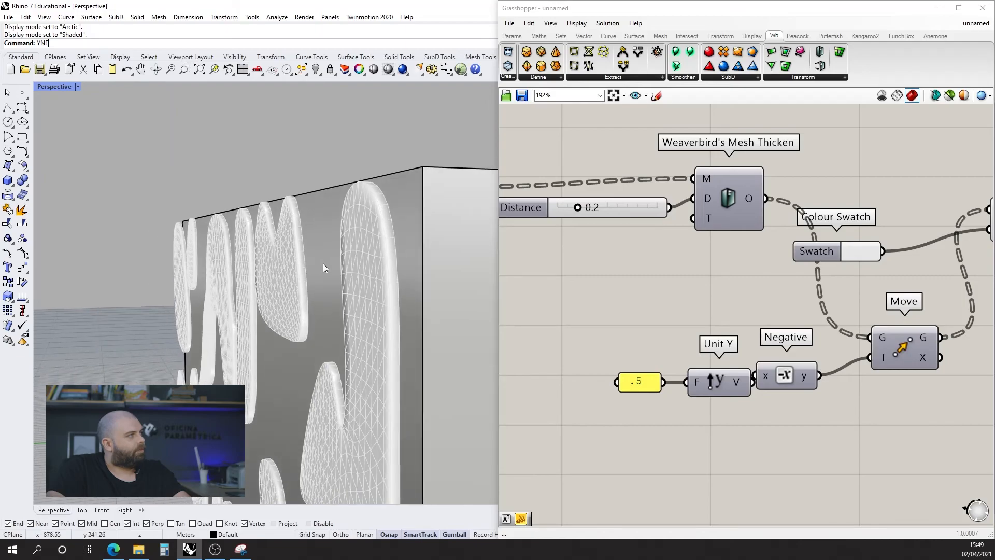
pyautogui.scroll(-2, 394, 258)
pyautogui.moveTo(390, 265); pyautogui.dragTo(422, 258, button='right')
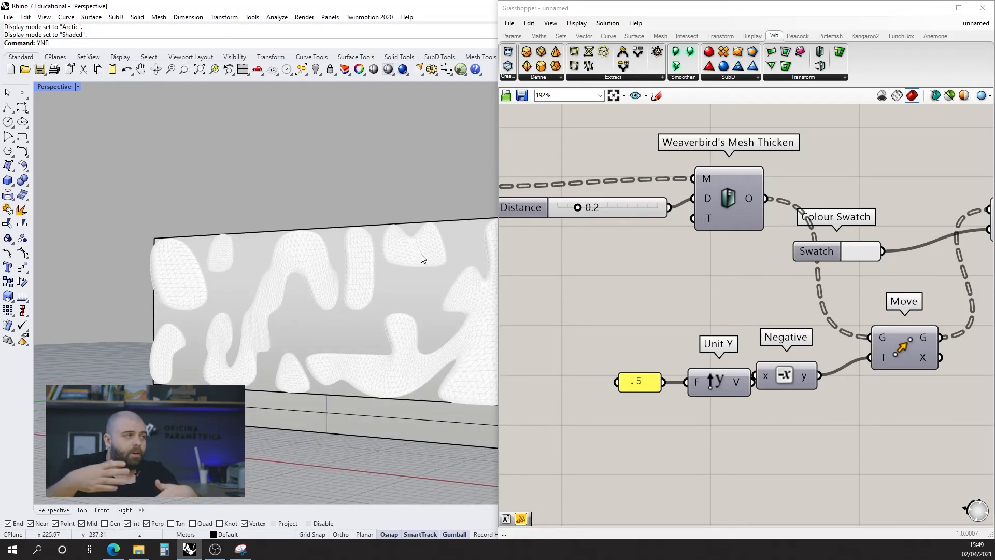
pyautogui.scroll(-5, 543, 288)
pyautogui.scroll(3, 586, 279)
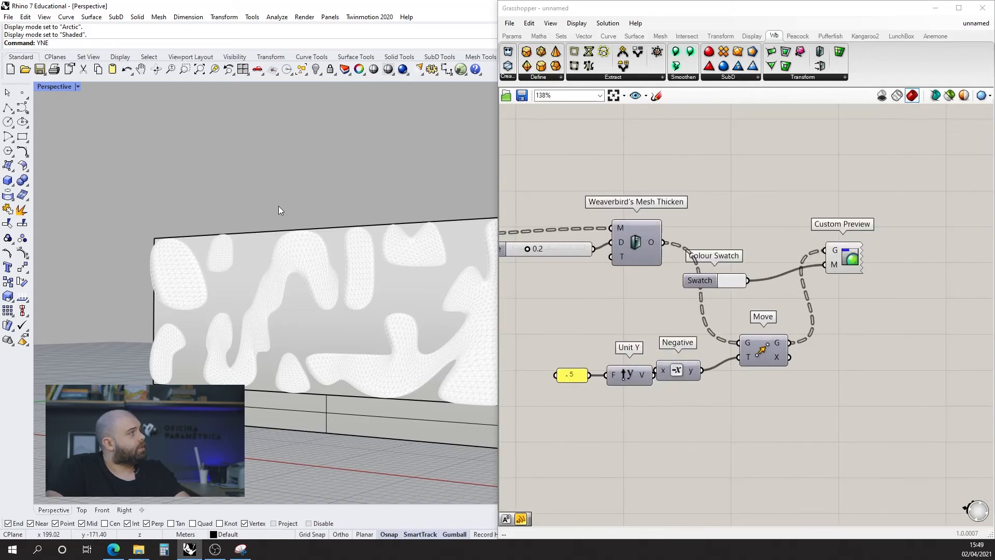
# Set the Perspective viewport to Arctic display and compare the façade with the reference building in the browser.
pyautogui.click(65, 89)
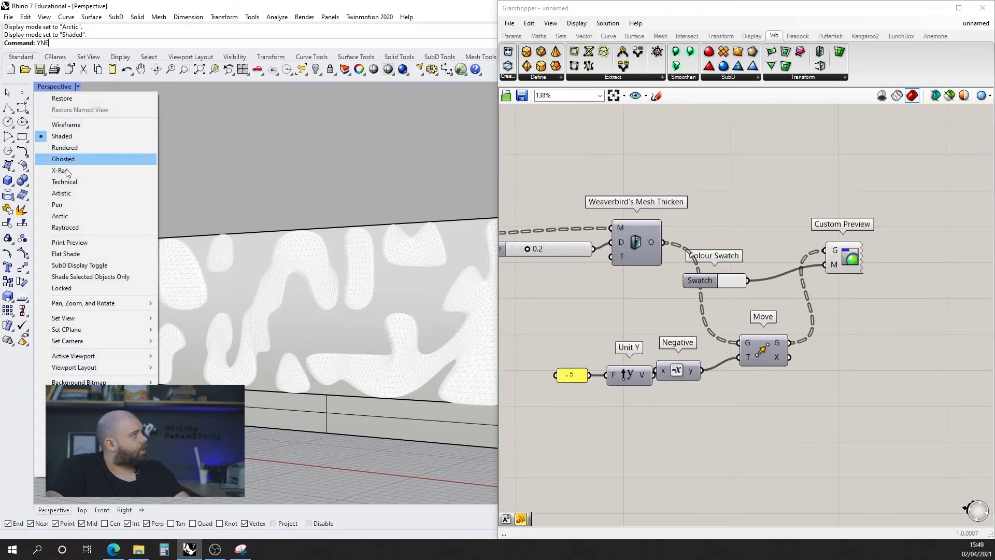
pyautogui.click(66, 218)
pyautogui.scroll(2, 250, 236)
pyautogui.moveTo(251, 236); pyautogui.dragTo(164, 248, button='right')
pyautogui.scroll(4, 165, 249)
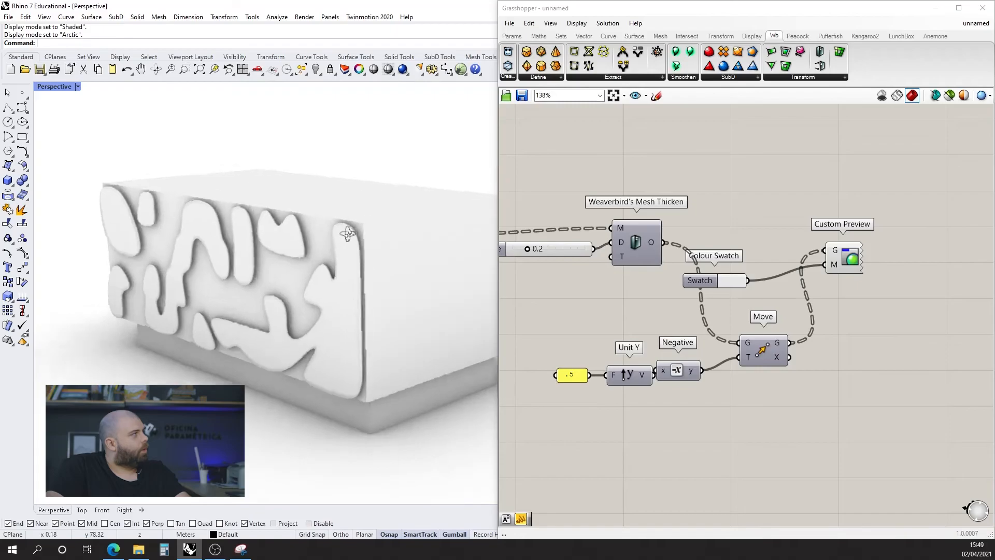
pyautogui.click(114, 549)
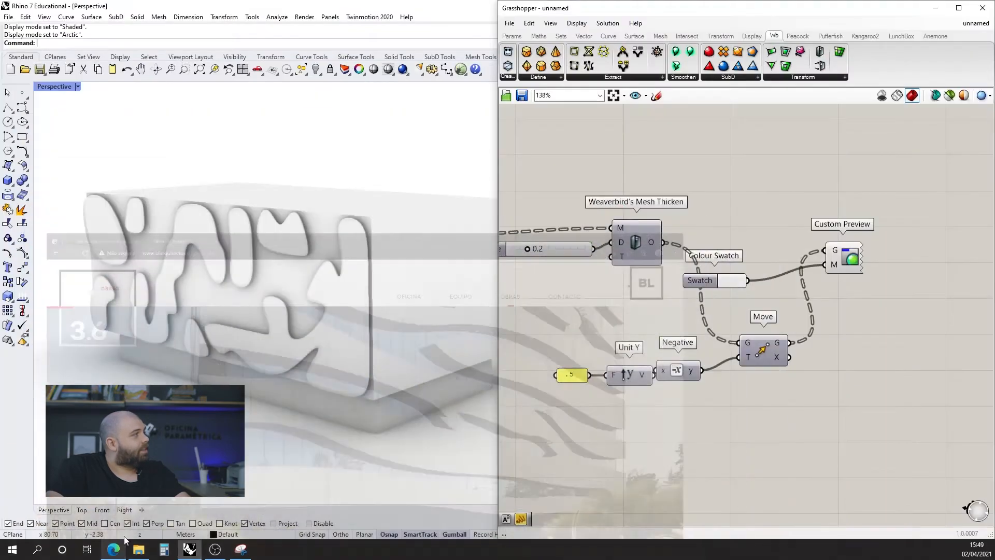
# Set the Populate 2D point count to 31 and inspect the changed façade pattern.
pyautogui.scroll(-5, 869, 309)
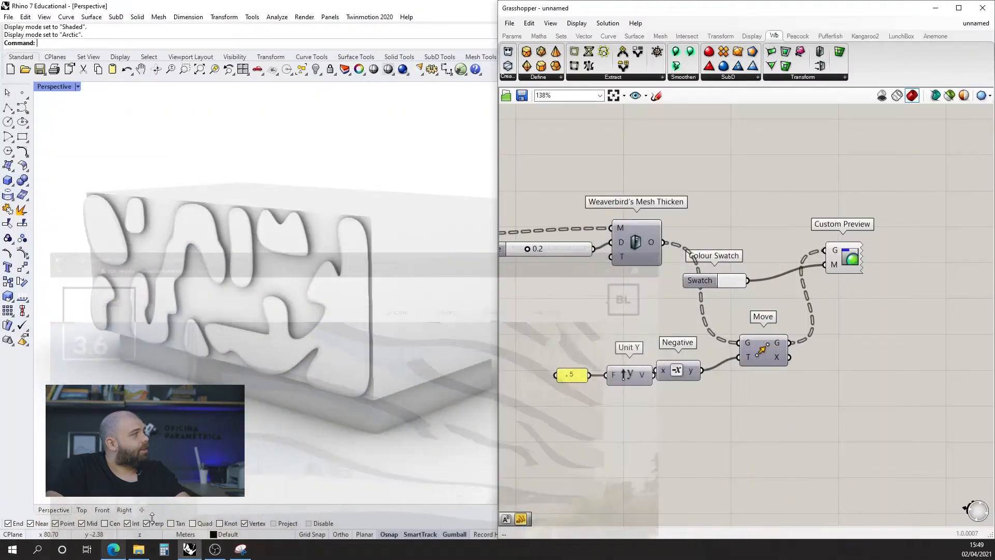
pyautogui.scroll(6, 582, 306)
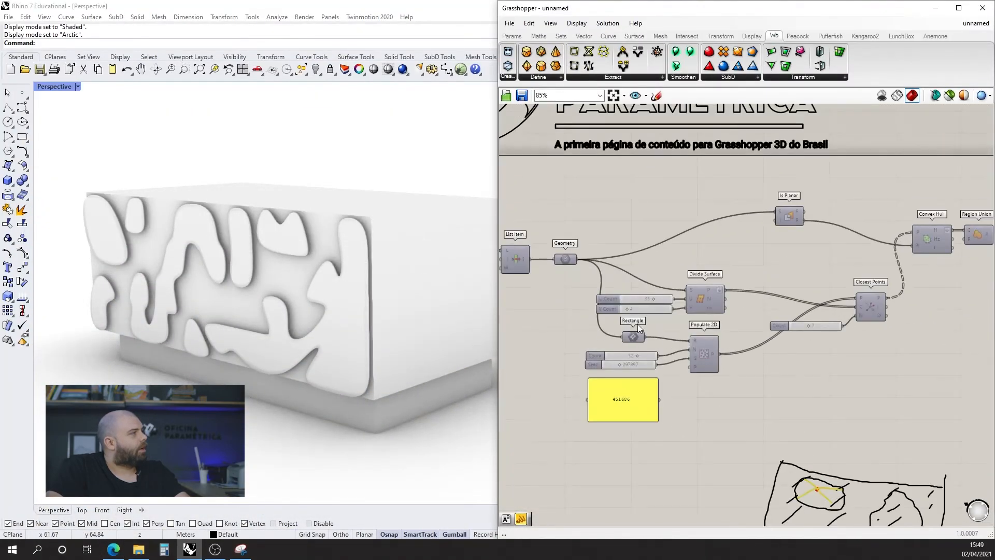
pyautogui.moveTo(648, 376)
pyautogui.mouseDown()
pyautogui.moveTo(666, 377)
pyautogui.moveTo(651, 376)
pyautogui.mouseUp()
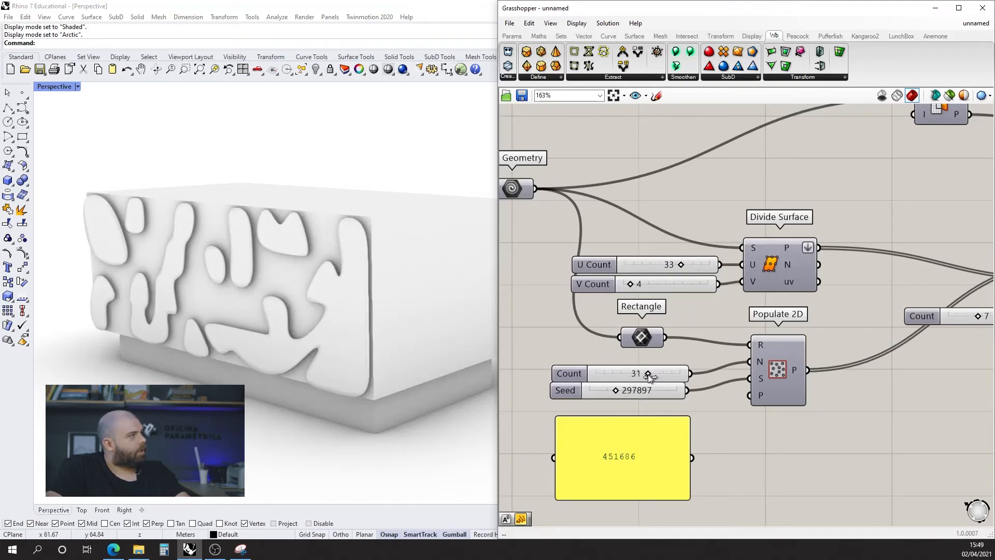
pyautogui.moveTo(360, 275); pyautogui.dragTo(371, 245, button='right')
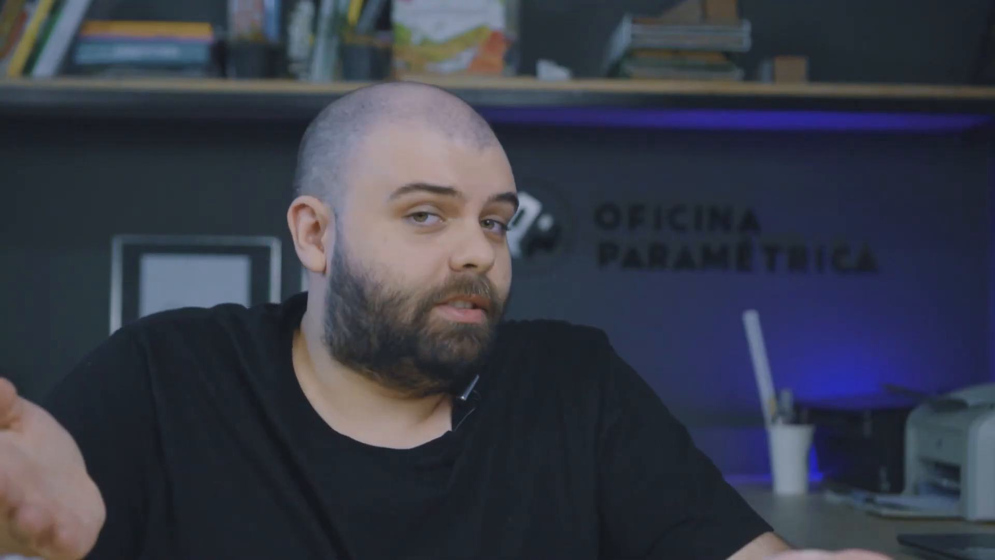